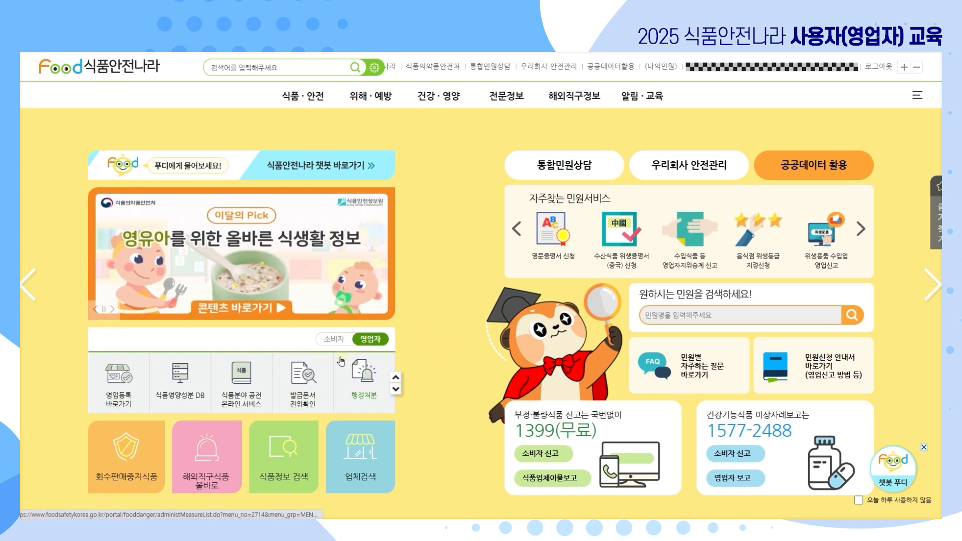
Scroll the home page and open the 통합민원상담 civil-petition consultation portal from the top bar.
scroll(381, 386, "down", 6)
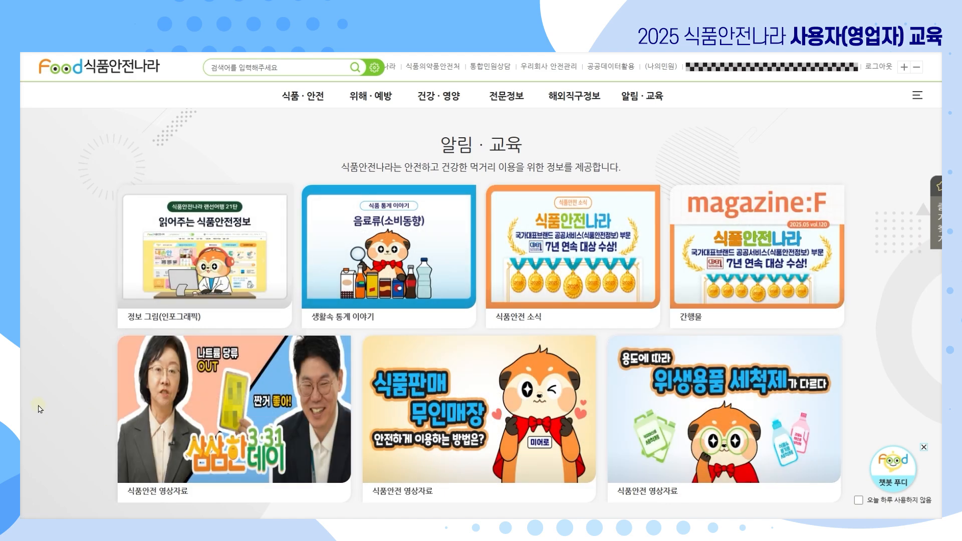
left_click(496, 68)
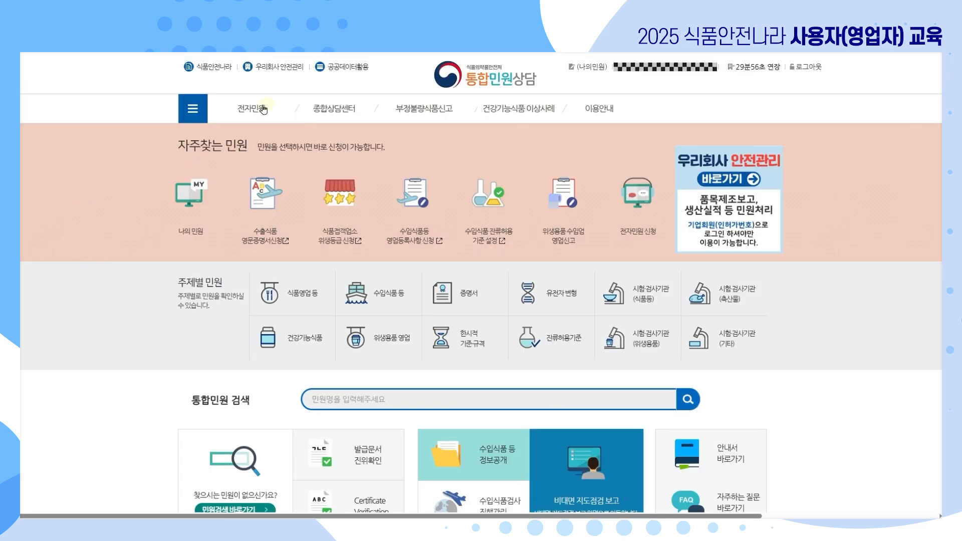
mouse_move(257, 109)
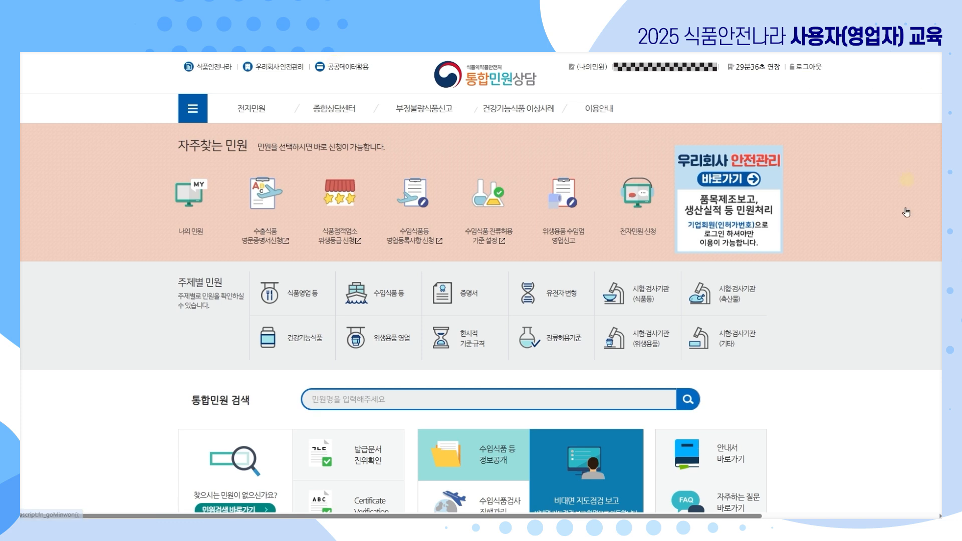
Visit the 우리회사 안전관리 company safety-management service, then return to the 식품안전나라 home page.
left_click(730, 179)
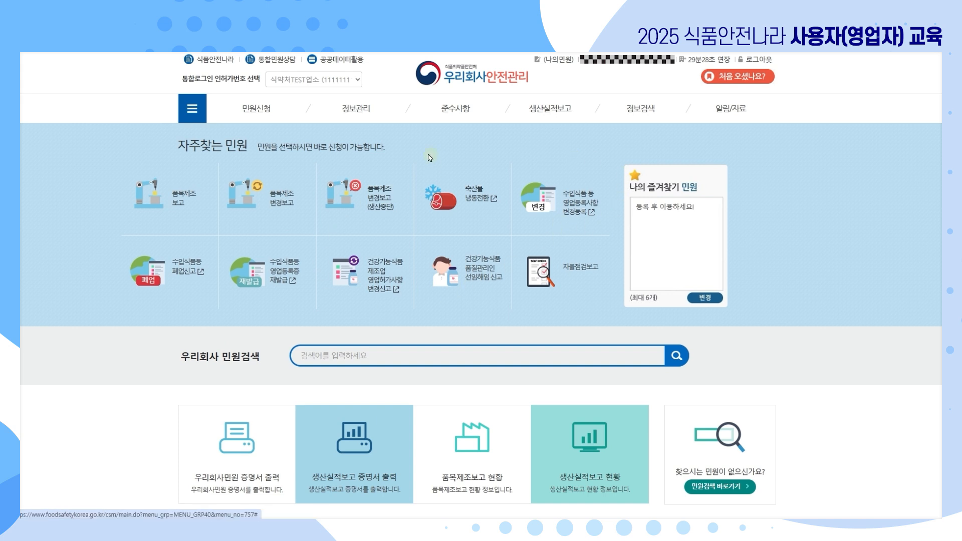
left_click(344, 60)
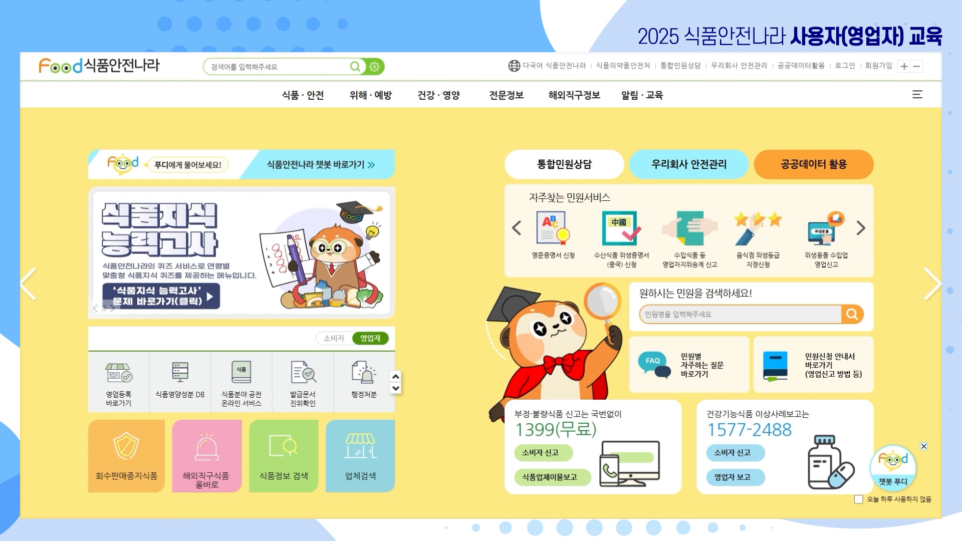
Begin 회원가입, agree to the membership terms and personal-information collection, and go to Step 2.
left_click(875, 69)
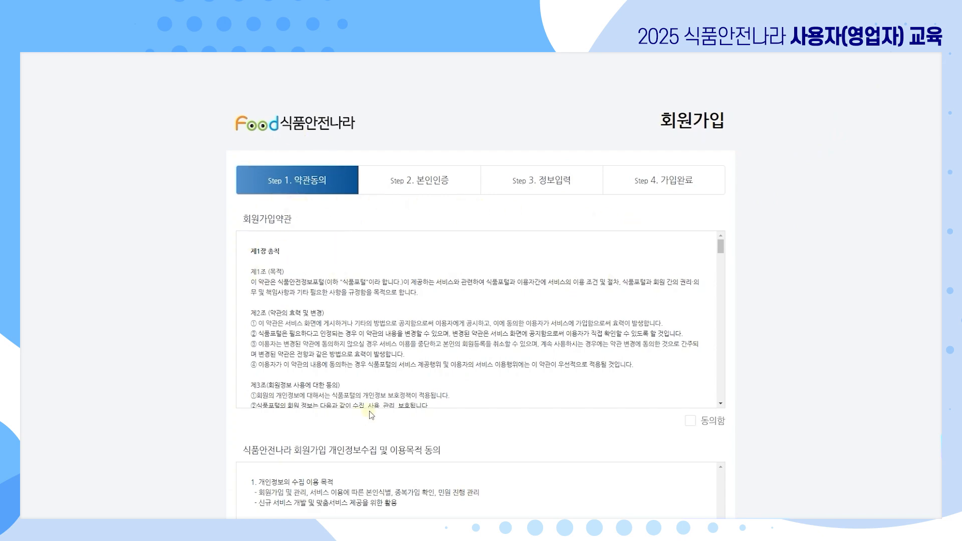
scroll(371, 408, "down", 2)
scroll(410, 401, "down", 3)
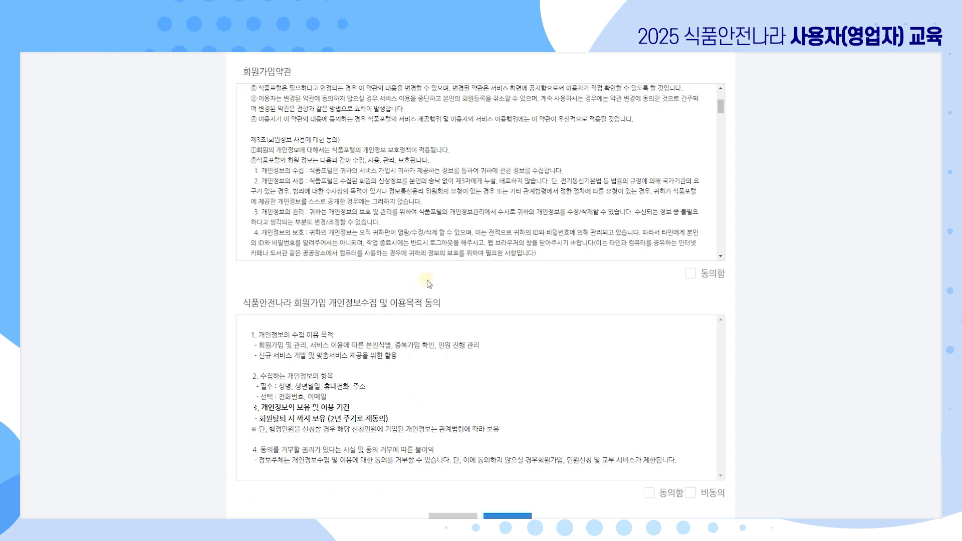
scroll(396, 361, "down", 2)
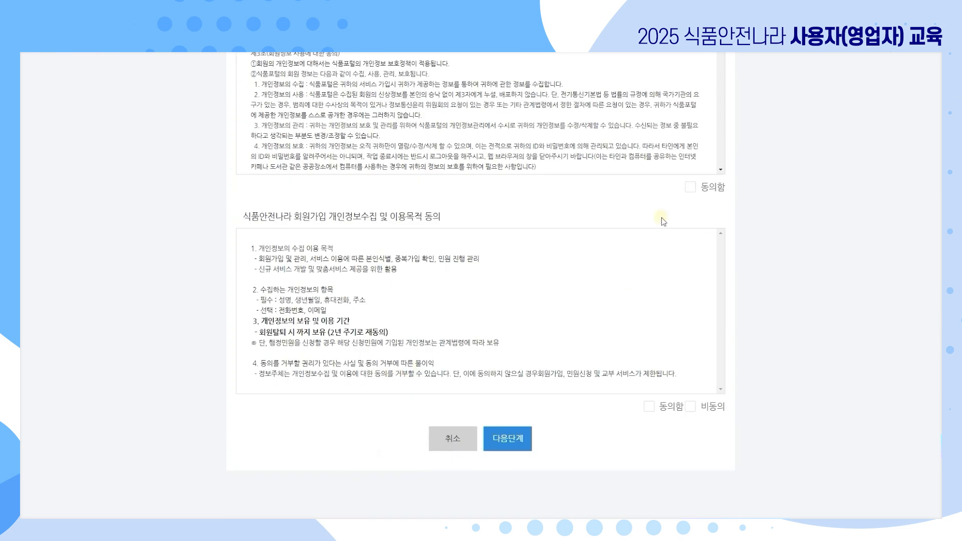
left_click(690, 189)
left_click(649, 408)
left_click(512, 448)
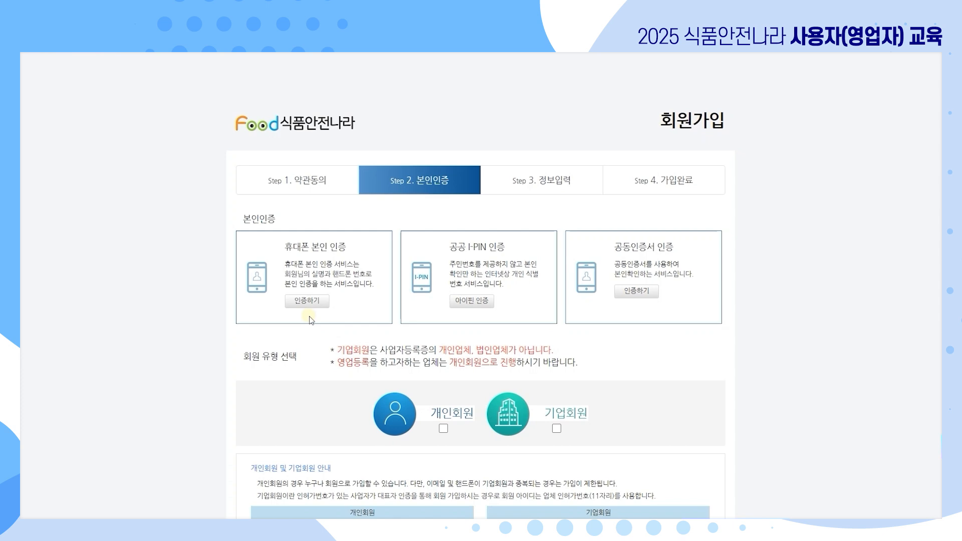
Verify identity by mobile phone, select 기업회원 and accept its notice, then continue to Step 3.
left_click(307, 301)
scroll(800, 283, "down", 3)
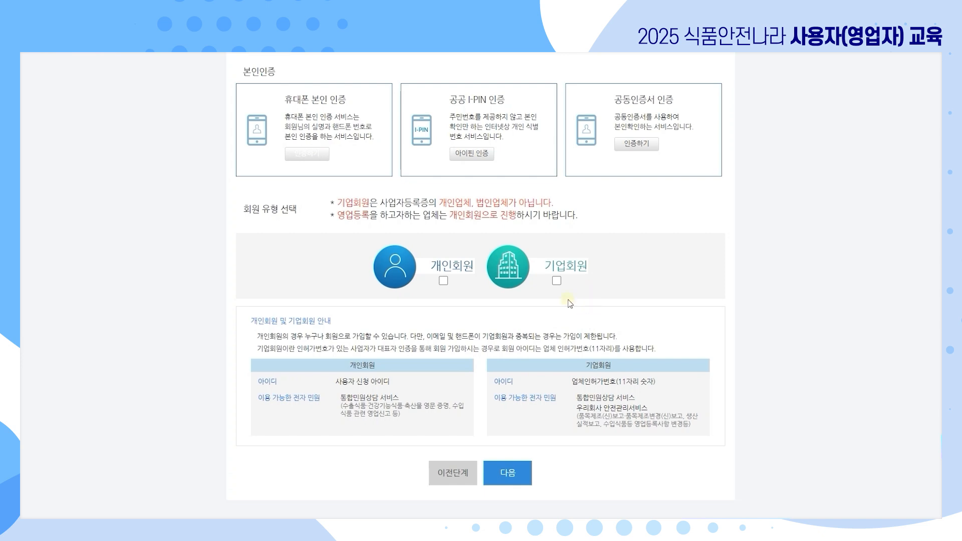
left_click(566, 273)
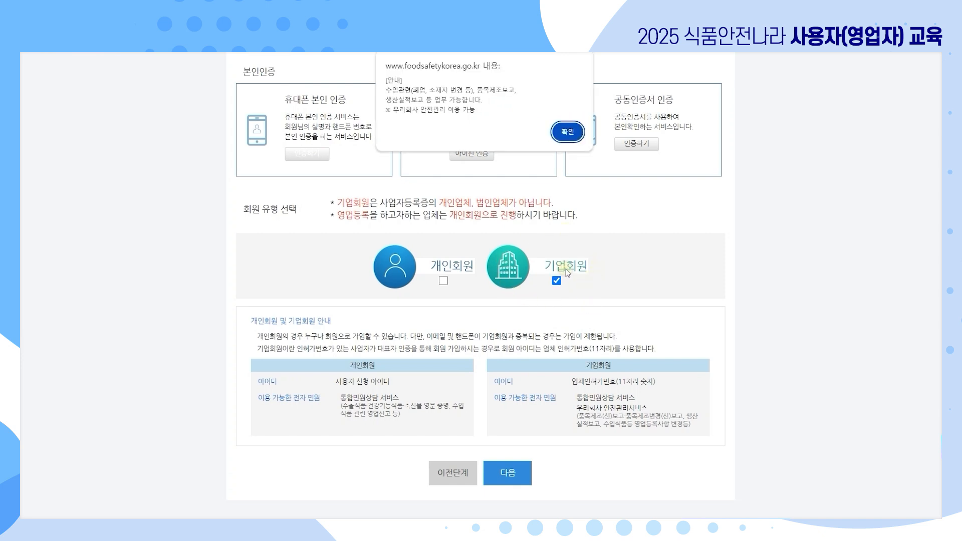
left_click(568, 134)
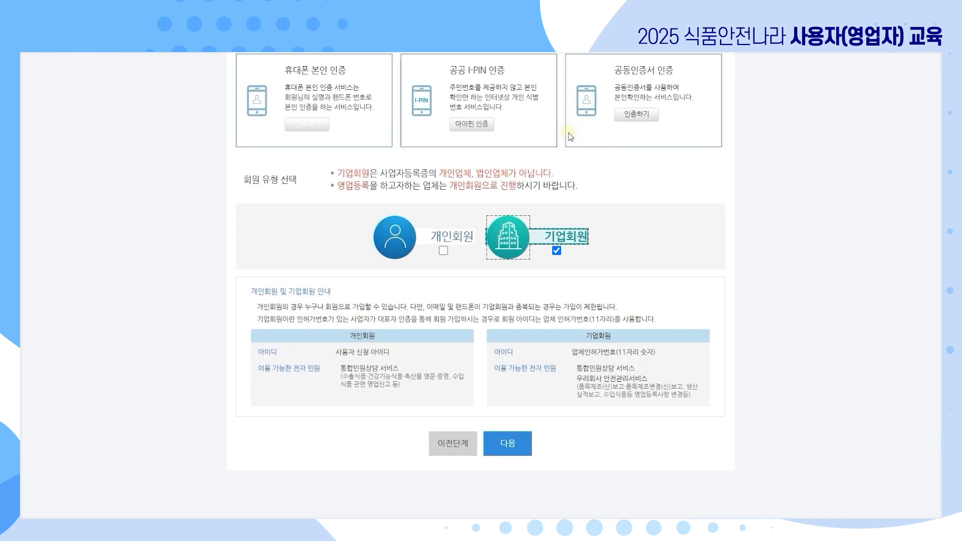
left_click(515, 444)
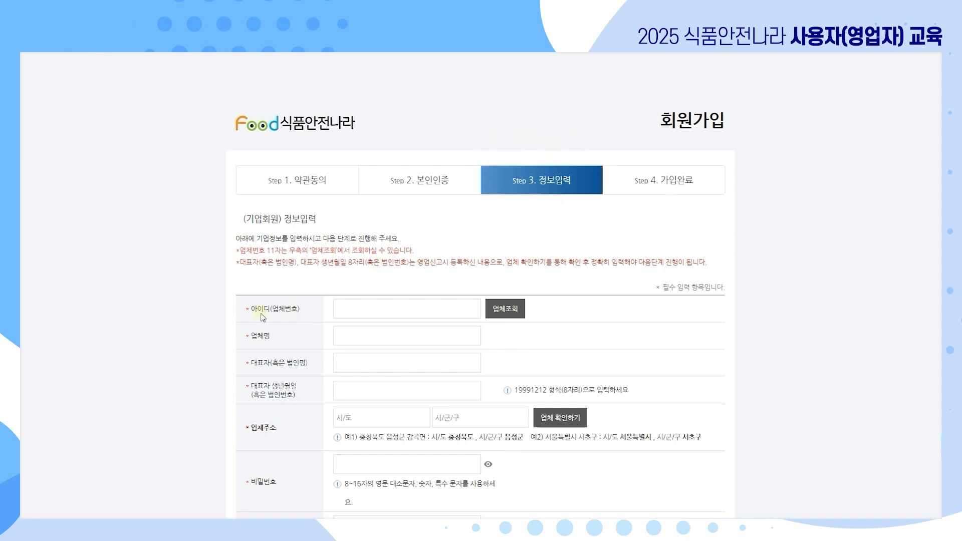
Search 업체찾기 for 식품 businesses named TEST and load 식약처TEST업소 into the form.
left_click(519, 313)
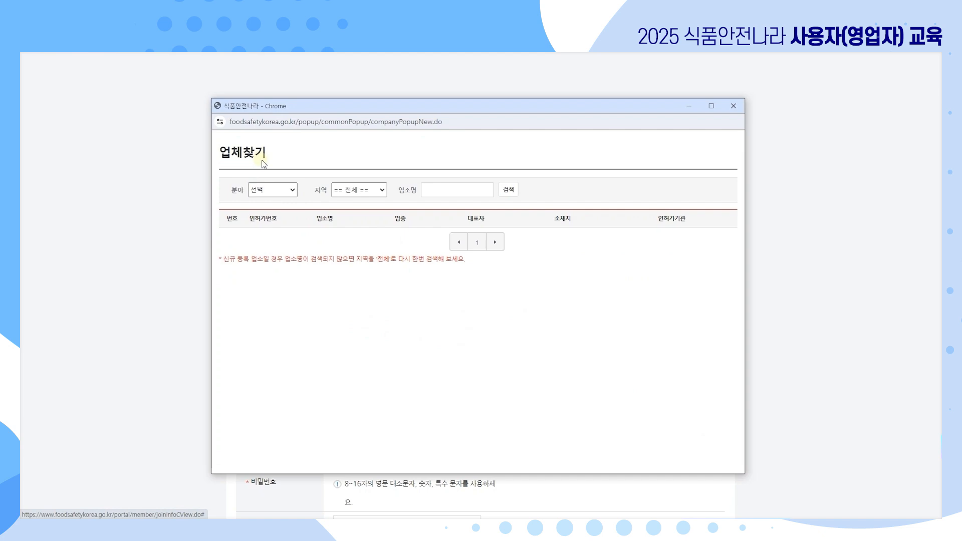
left_click(293, 193)
left_click(281, 211)
left_click(439, 193)
type("TEST")
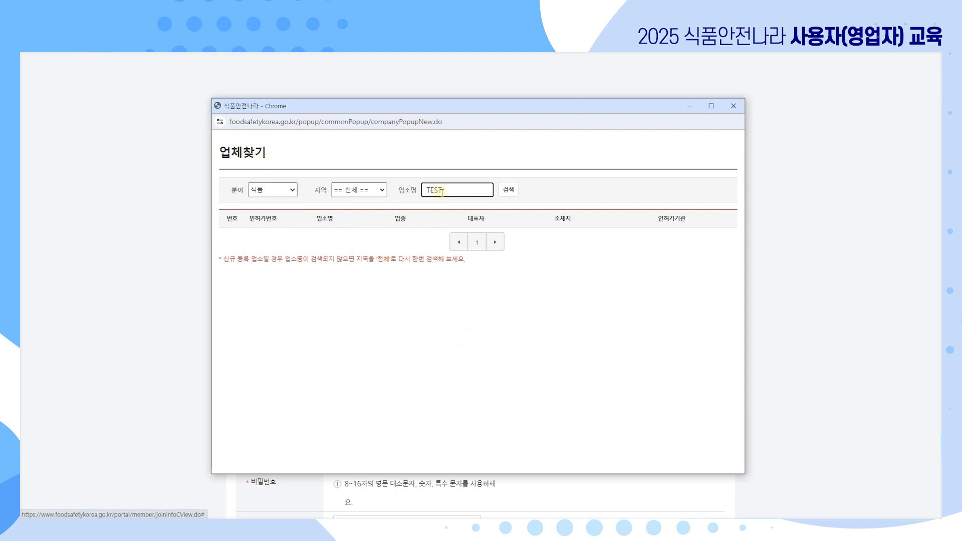
left_click(512, 192)
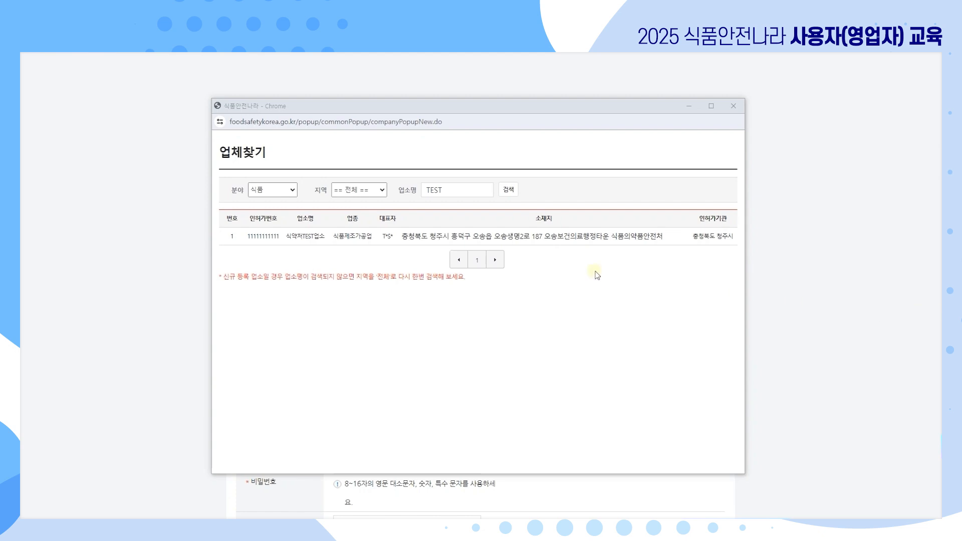
left_click(549, 239)
scroll(422, 289, "down", 1)
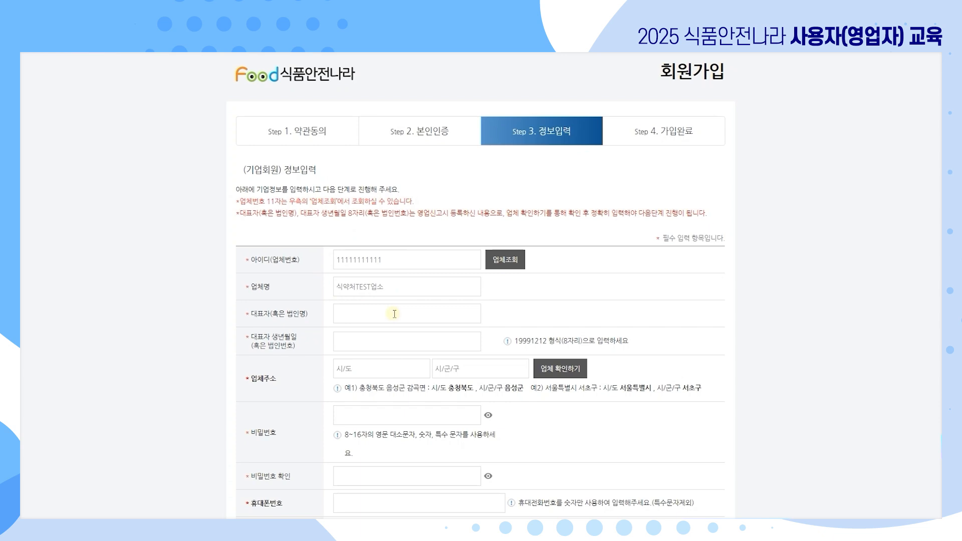
Enter the representative's name and date of birth in the 대표자 fields.
left_click(395, 313)
type("대표재")
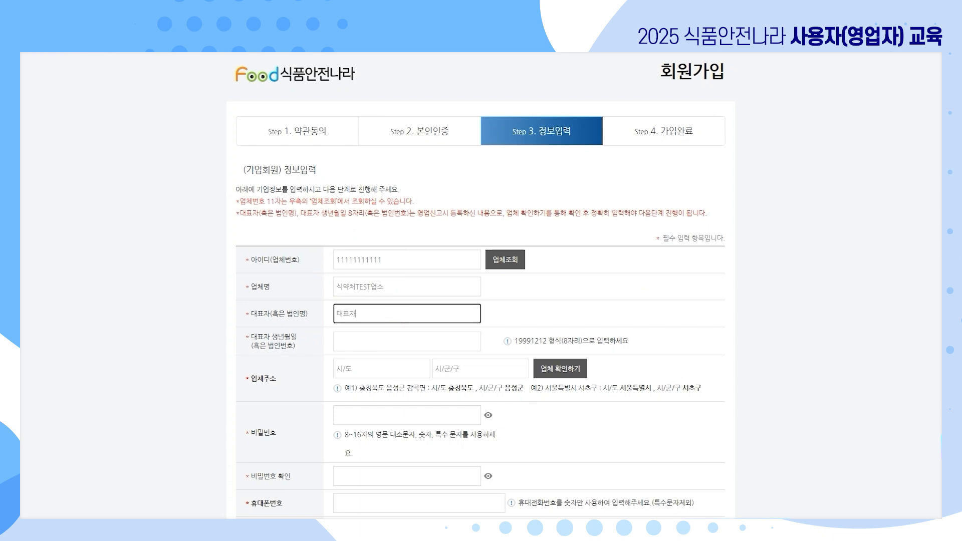
left_click(397, 339)
type("19991212")
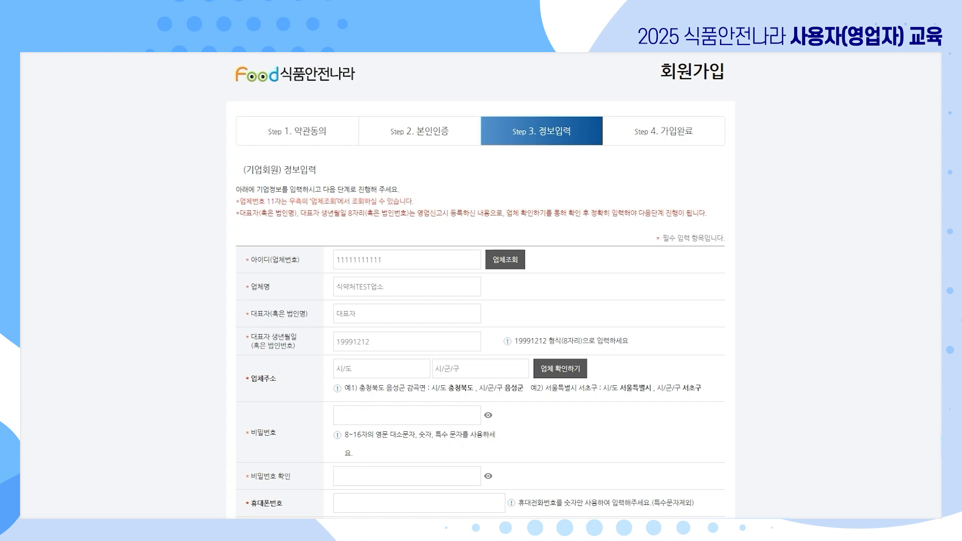
Set the business address province to 충청북도 and city to 청주시.
left_click(381, 369)
type("충청북도")
left_click(481, 374)
type("청주시")
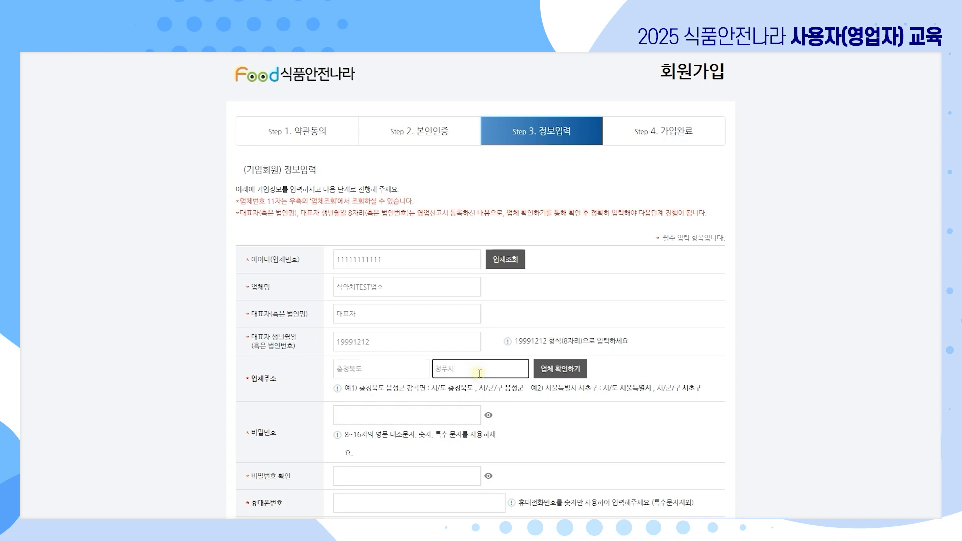
left_click(580, 375)
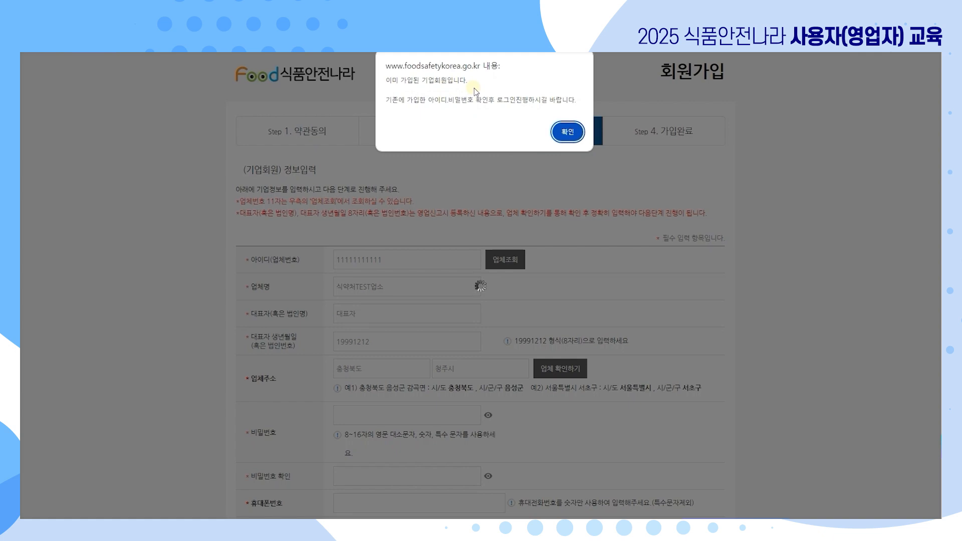
left_click(568, 134)
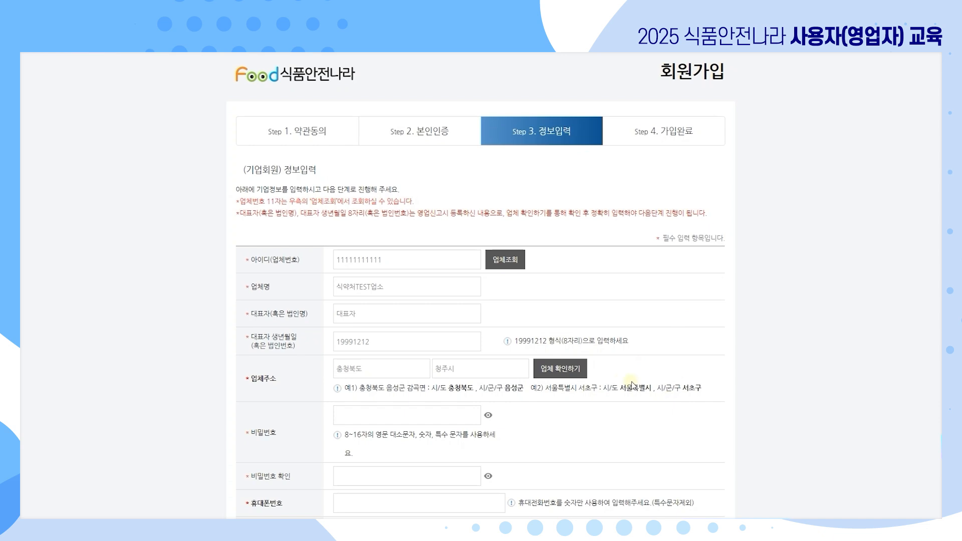
Paste the account password twice, the mobile number and the contact e-mail, and submit the registration.
scroll(586, 354, "down", 3)
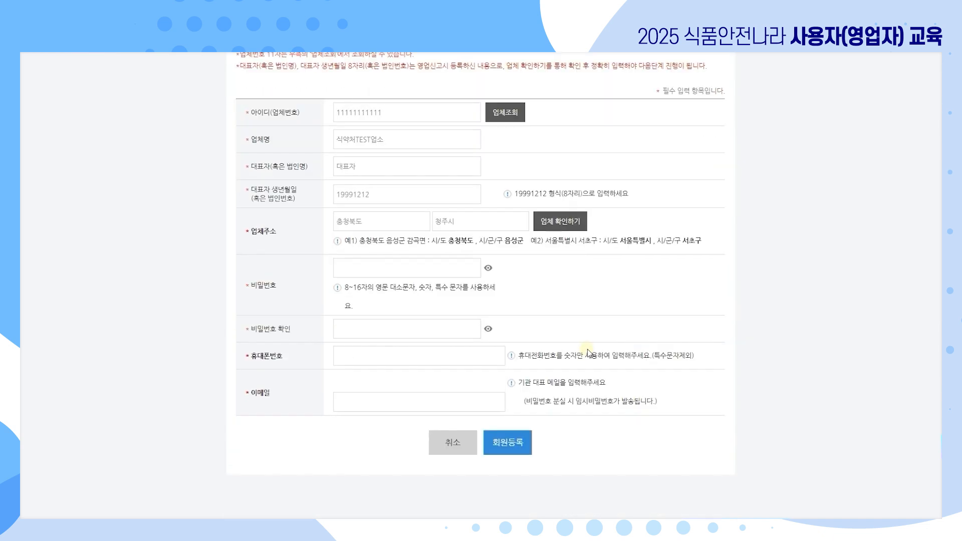
left_click(365, 265)
key("ctrl+v")
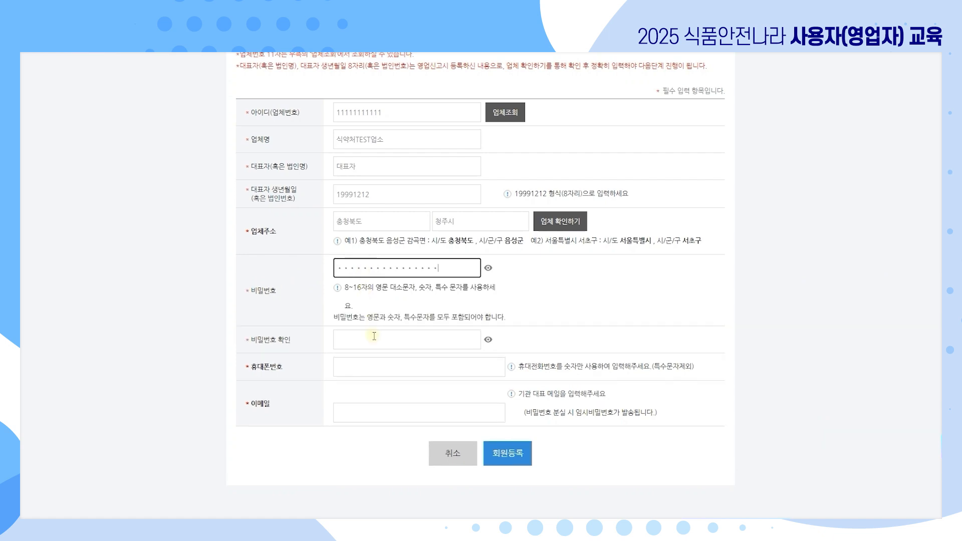
left_click(378, 336)
key("ctrl+v")
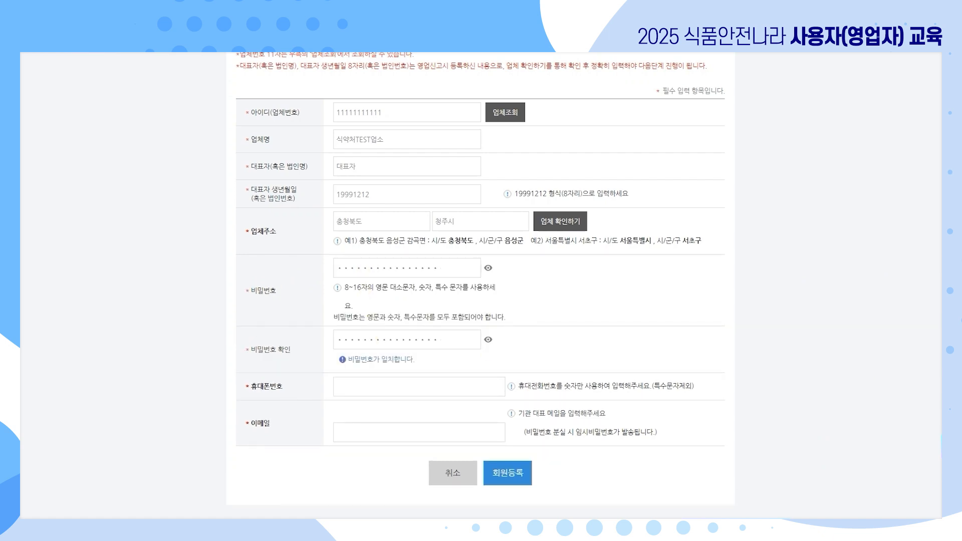
left_click(458, 388)
key("ctrl+v")
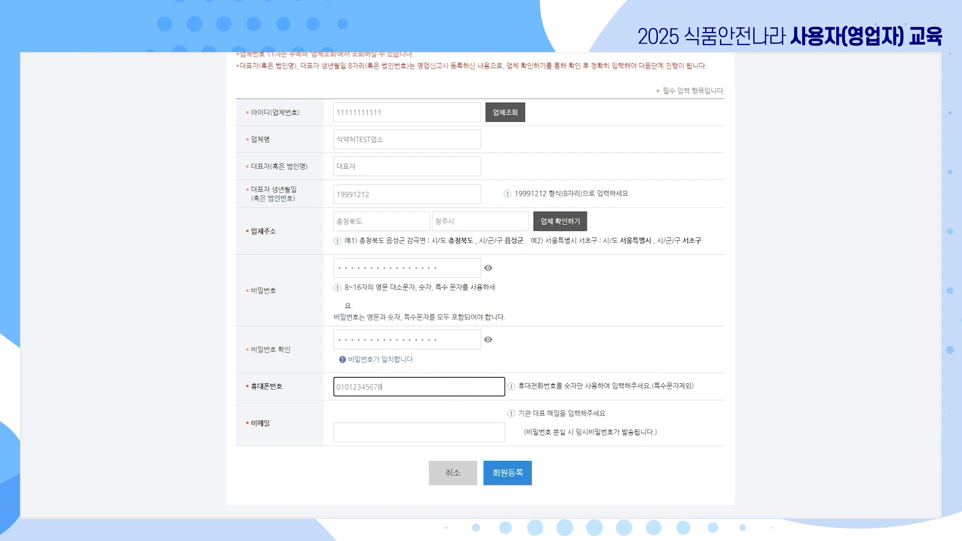
left_click(454, 436)
key("ctrl+v")
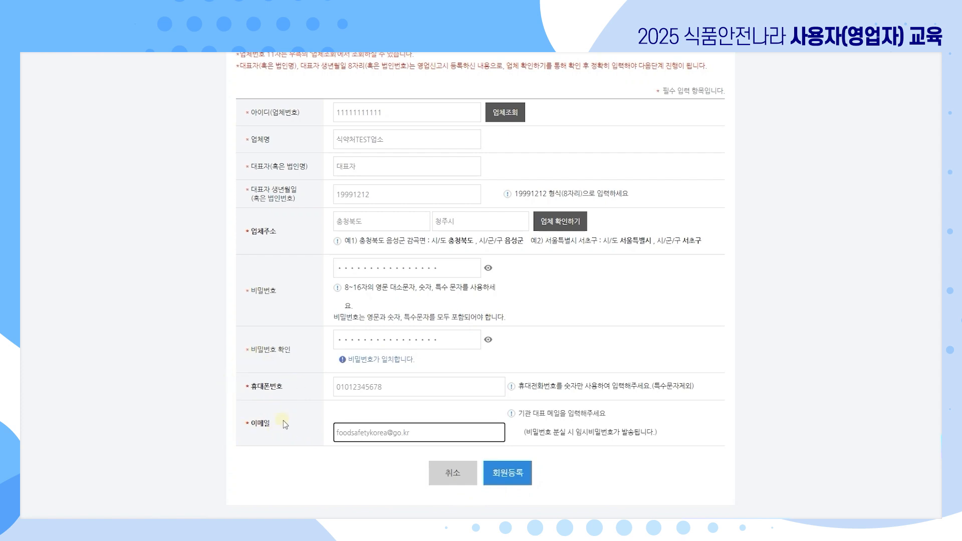
left_click(284, 423)
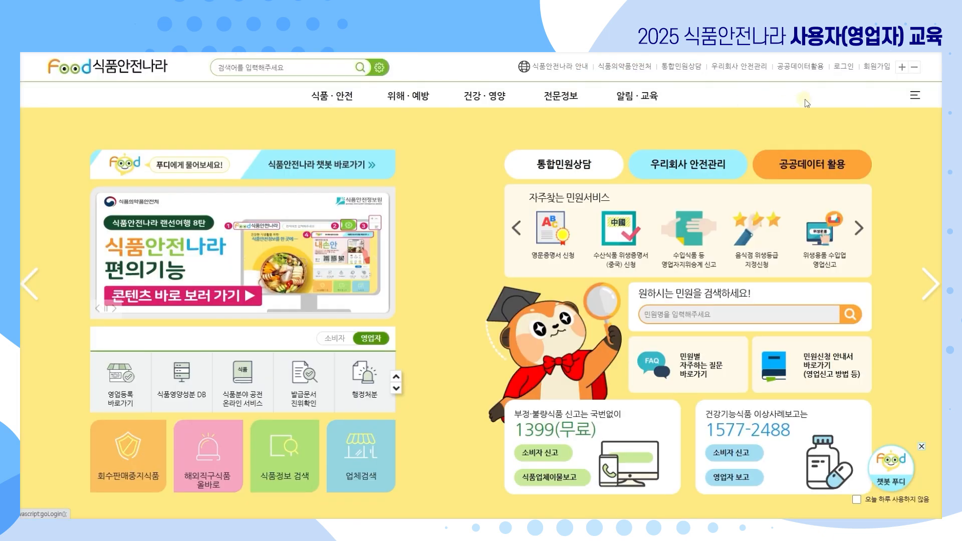
Log in with the business licence number and password, then dismiss the 접속을 환영합니다 alert.
left_click(846, 66)
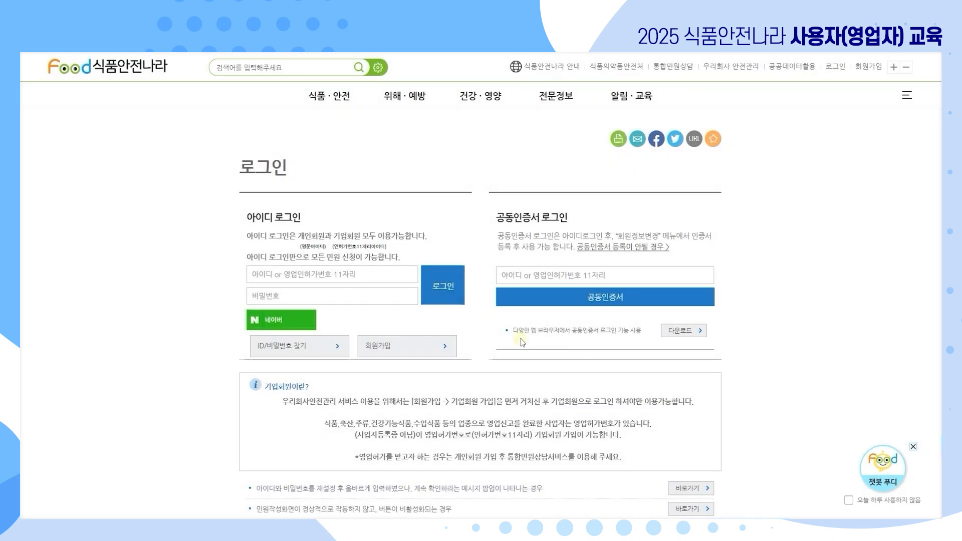
type("11111111111")
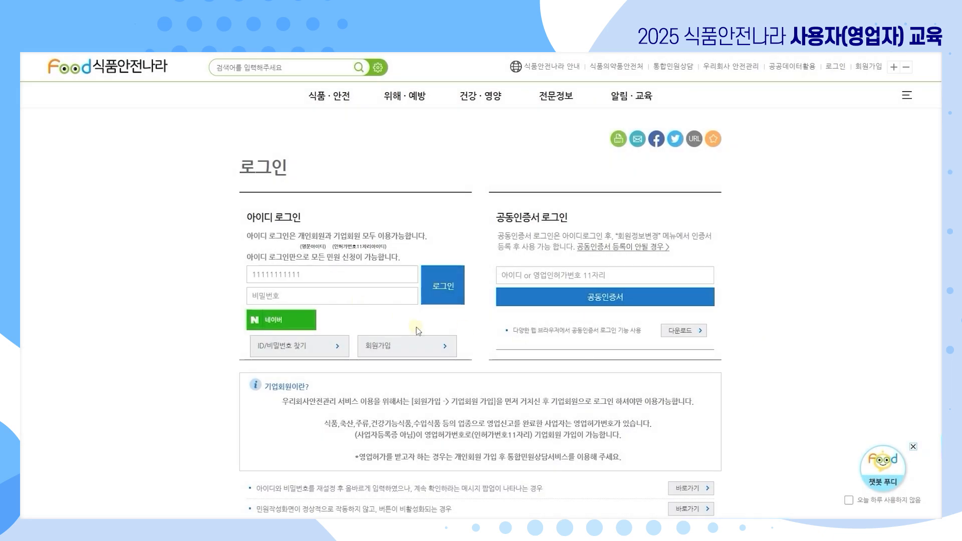
left_click(385, 298)
key("ctrl+v")
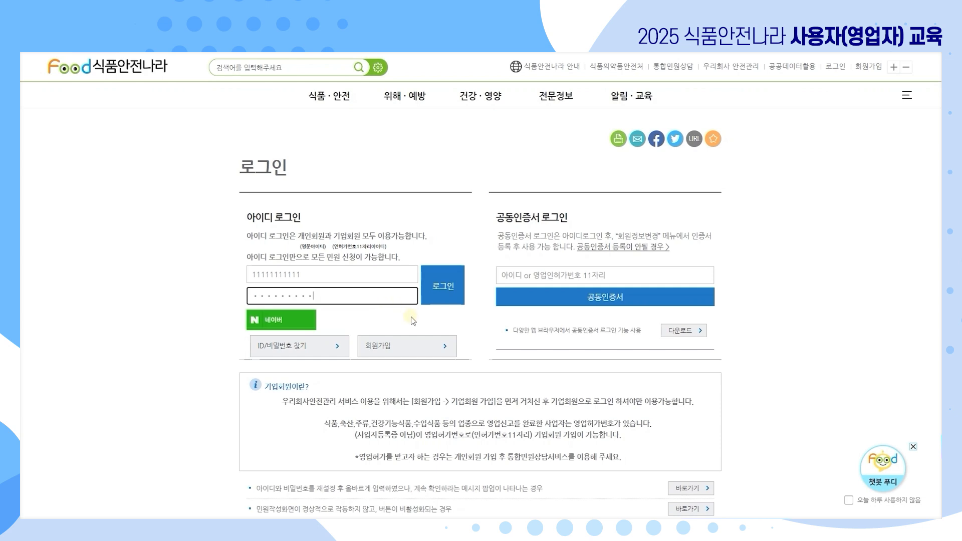
left_click(451, 296)
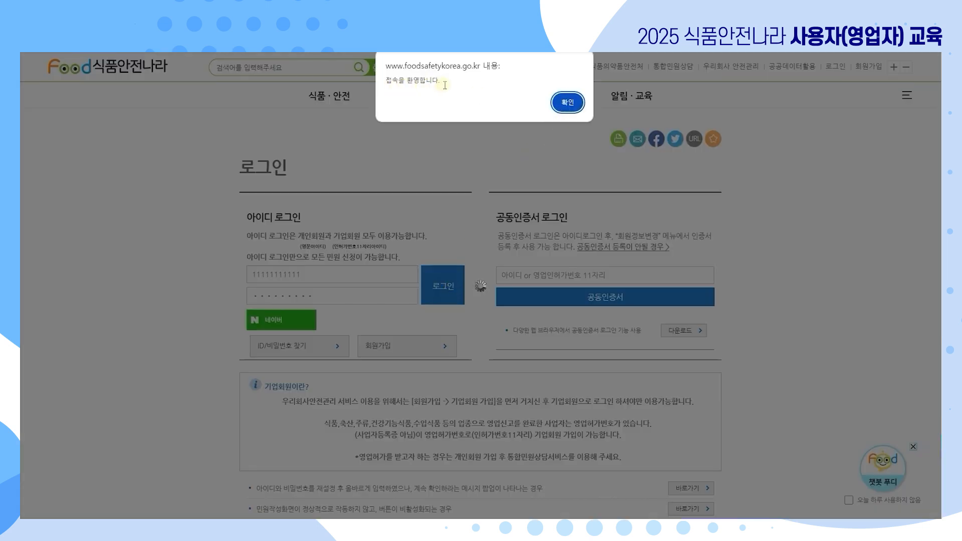
left_click(568, 104)
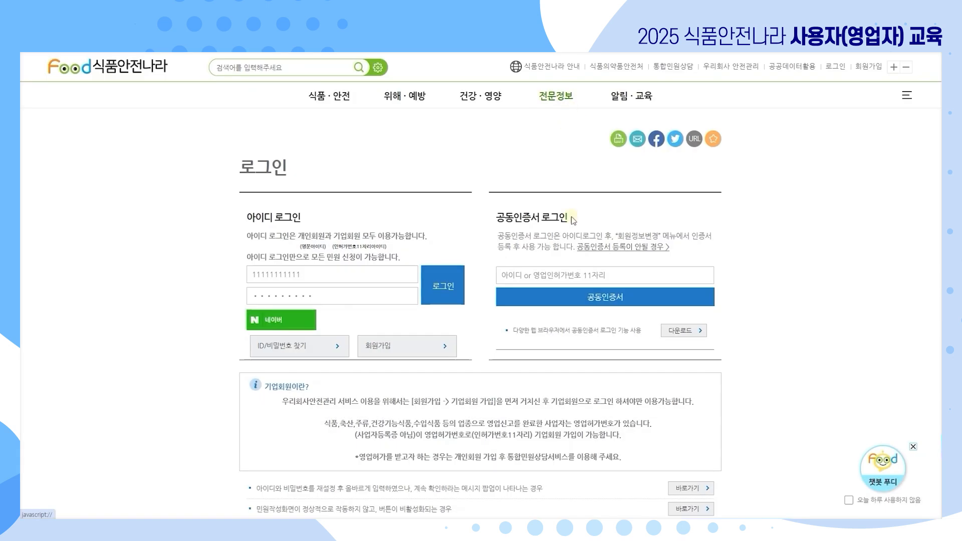
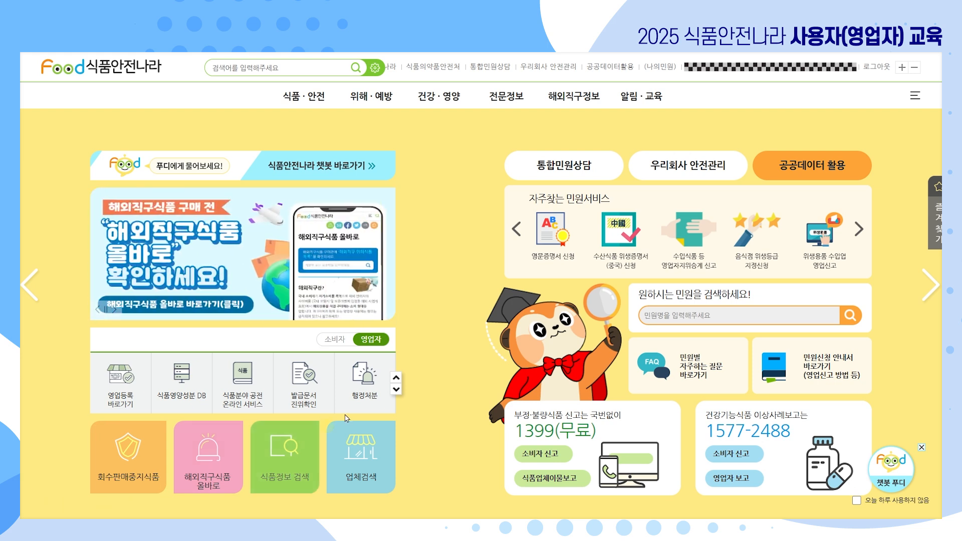
Search 통합민원상담 for 건강기능식품 and open 건강기능식품영업허가신청-전문제조업 from results page 3.
left_click(496, 65)
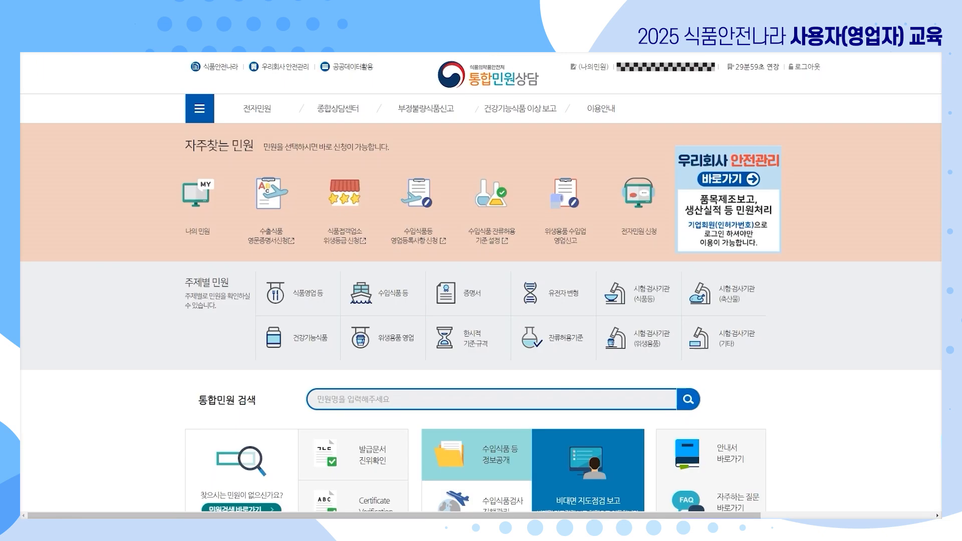
scroll(607, 313, "down", 2)
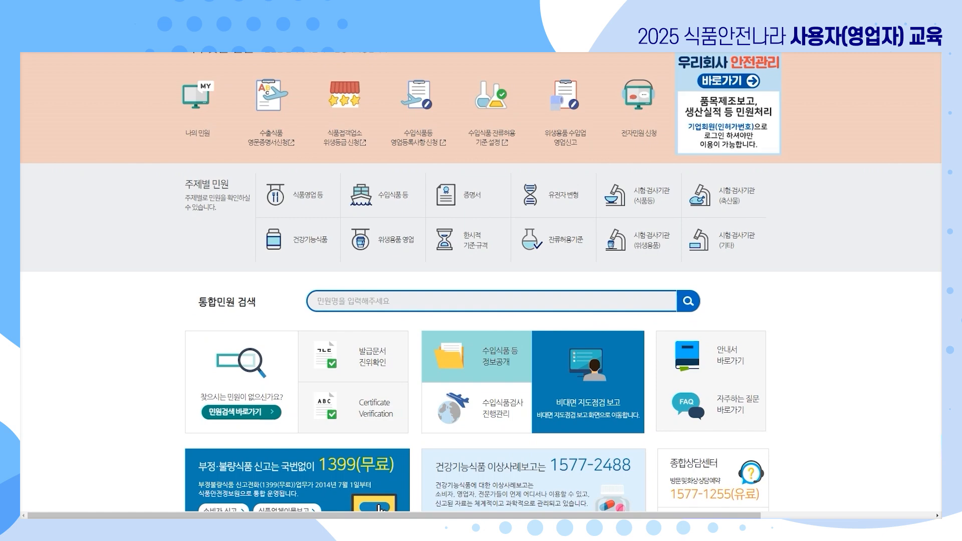
left_click(493, 302)
type("줄")
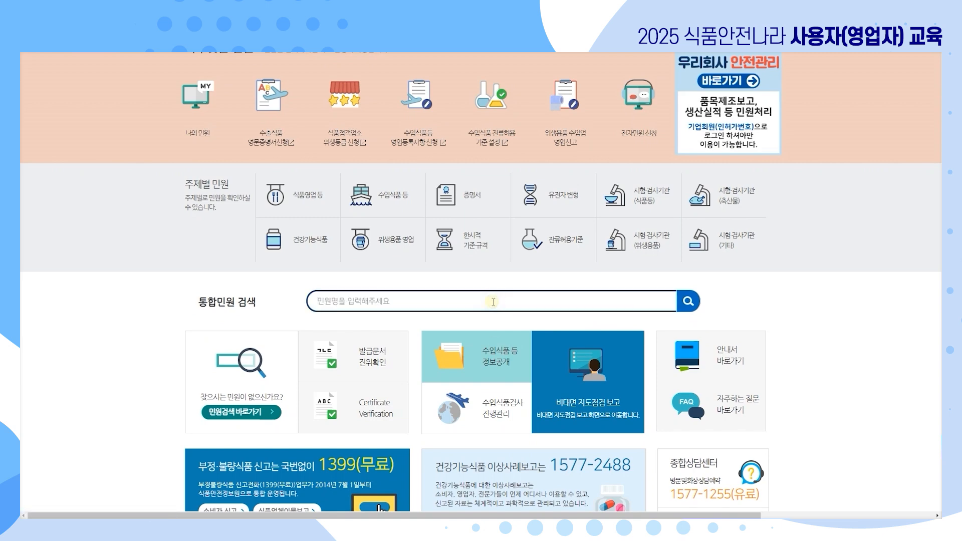
key("BackSpace")
type("건강기능식품")
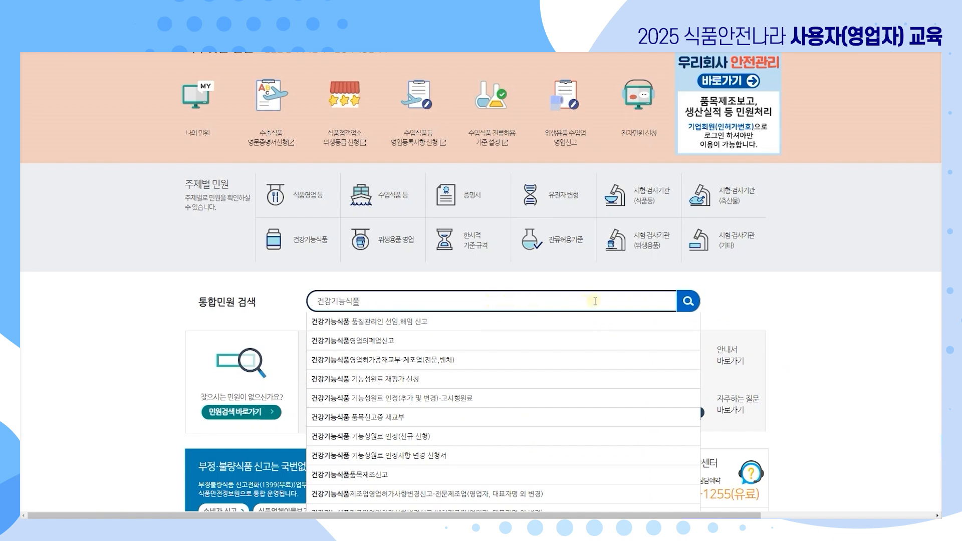
left_click(688, 303)
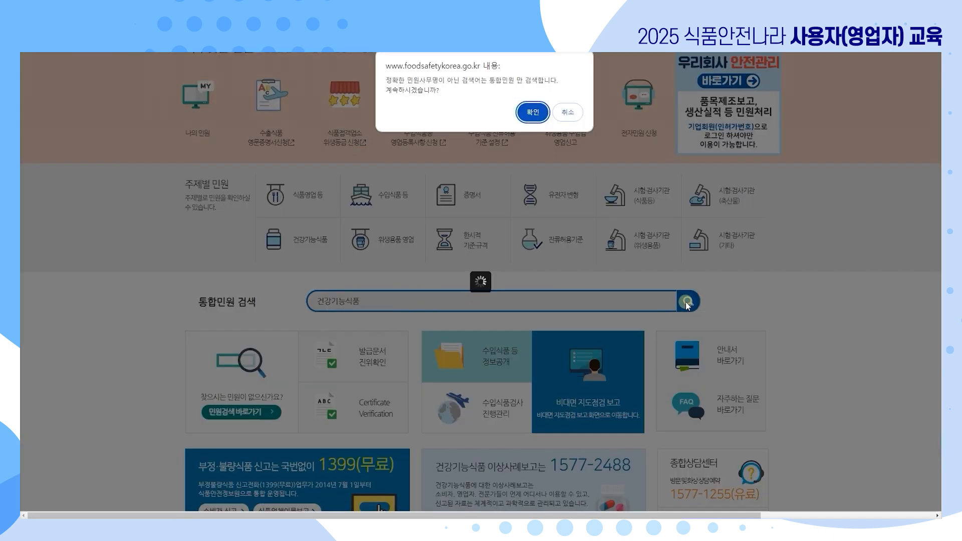
left_click(533, 113)
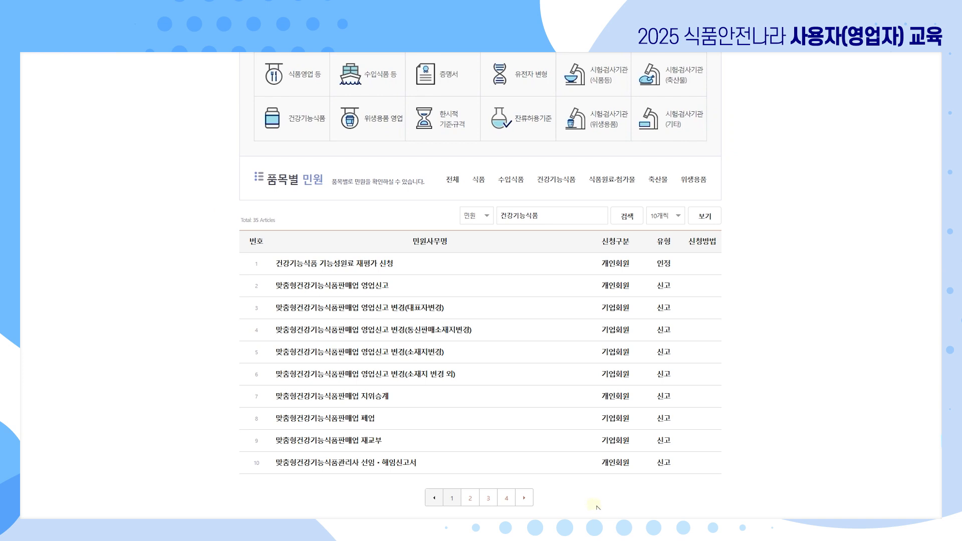
left_click(488, 499)
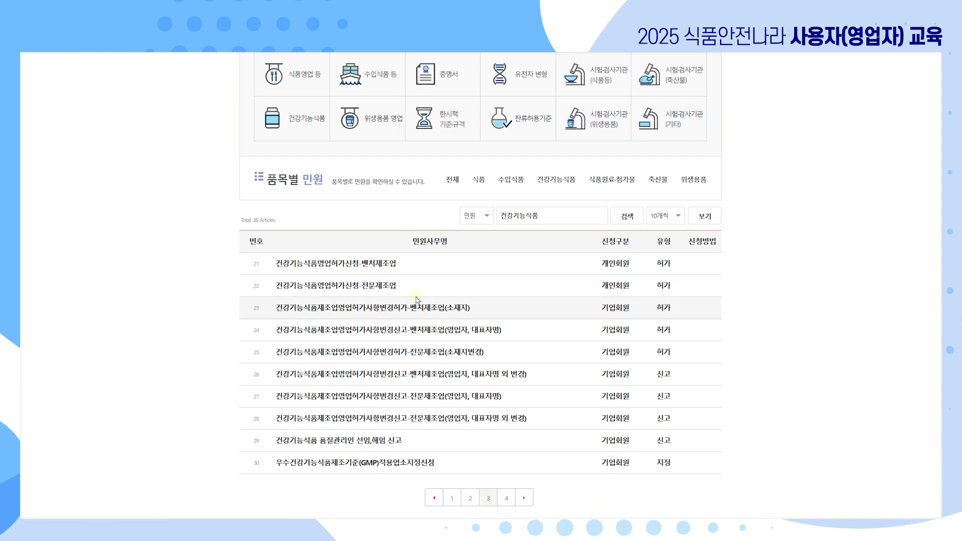
left_click(387, 287)
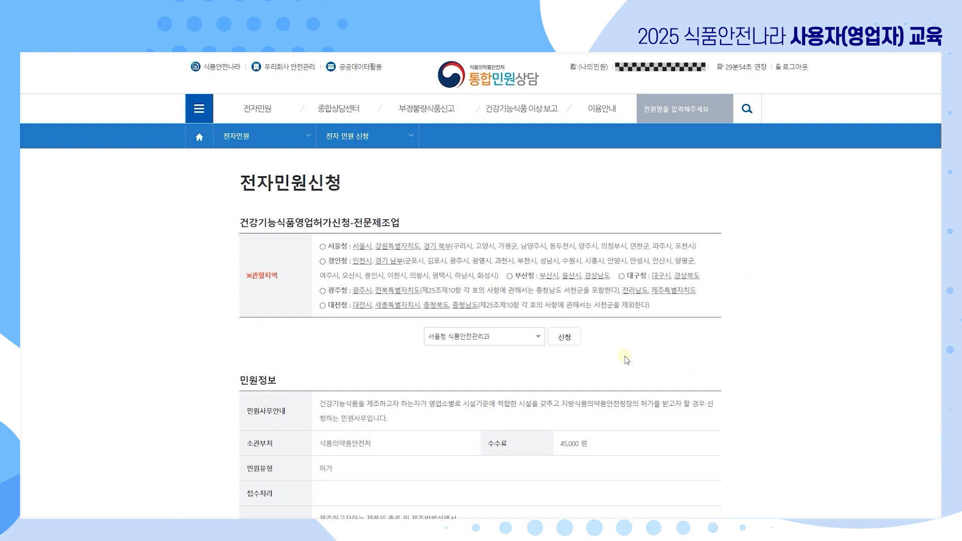
Apply with 서울청 식품안전관리과 as the handling office and bring up the 민원접수등록 form.
scroll(835, 355, "down", 3)
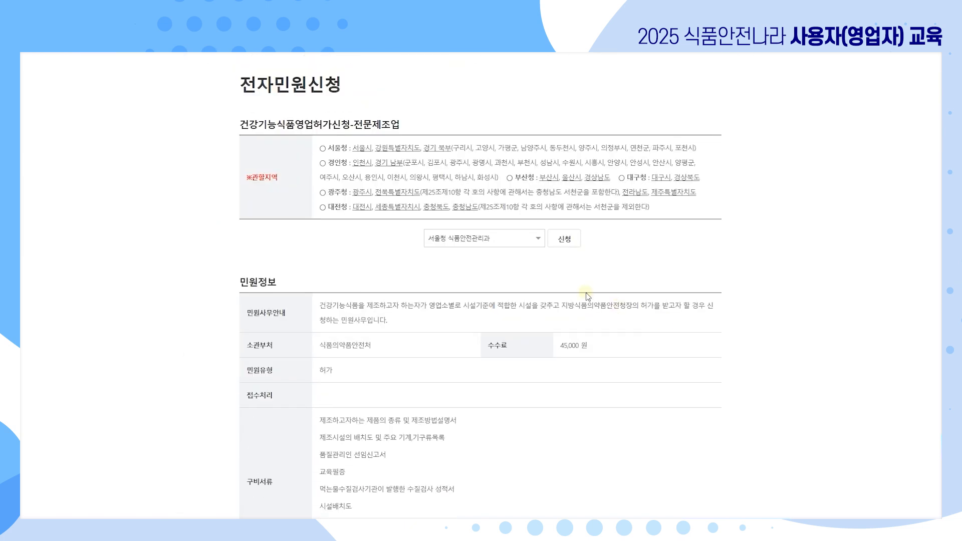
scroll(580, 291, "down", 3)
scroll(572, 261, "up", 3)
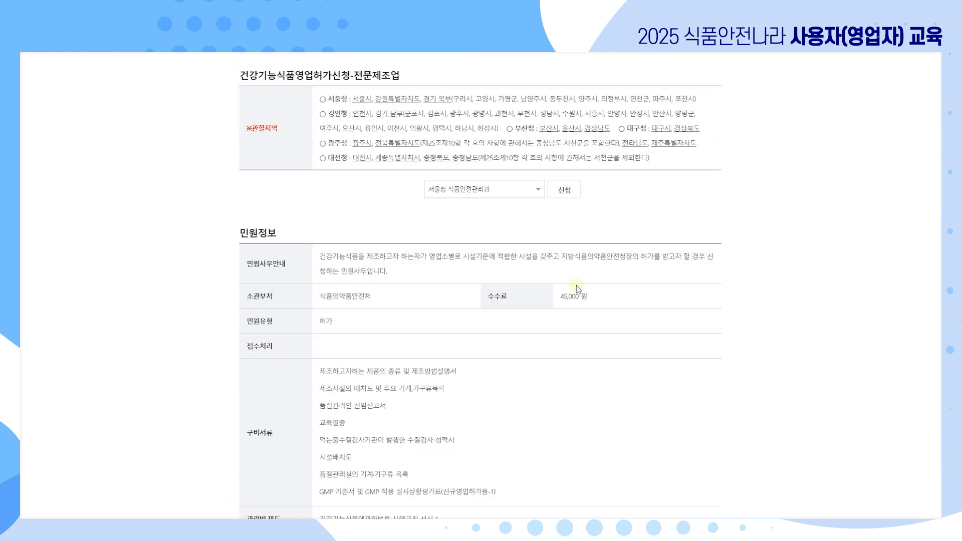
left_click(536, 192)
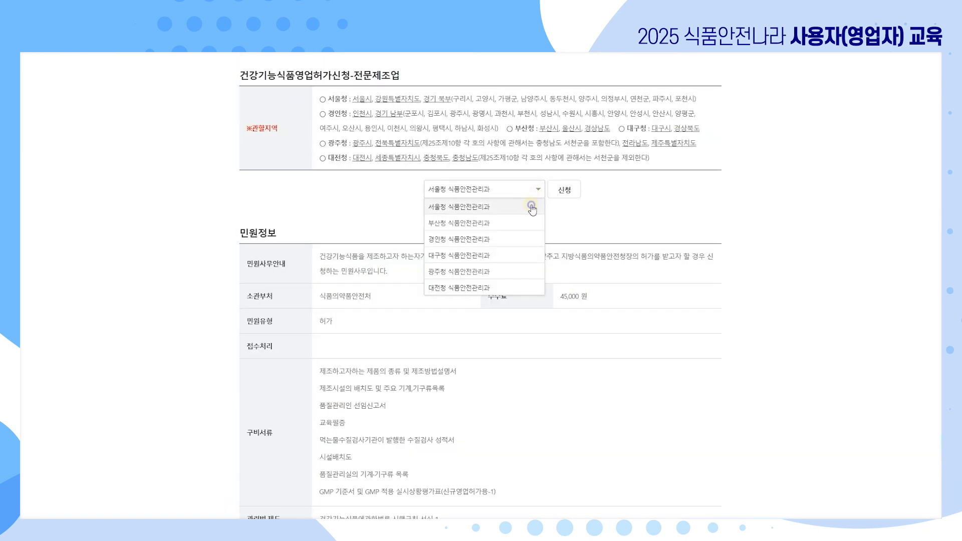
left_click(530, 208)
left_click(565, 193)
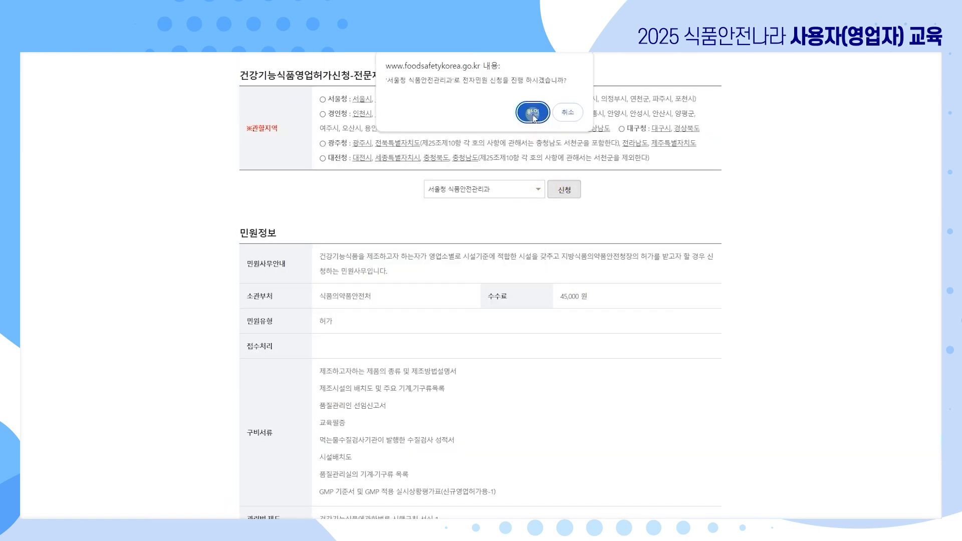
left_click(532, 112)
scroll(481, 281, "down", 5)
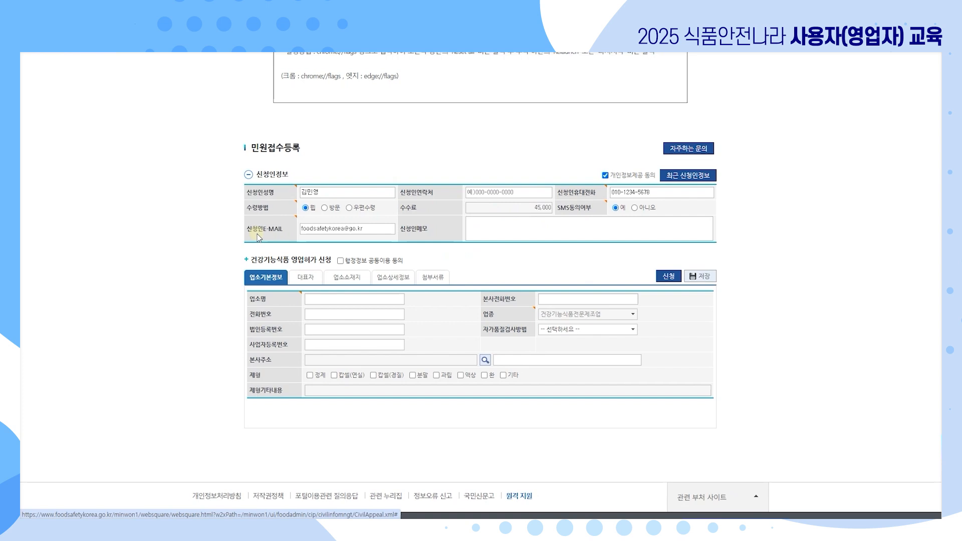
Enter 식품안전나라 as 업소명 and paste the phone number into 본사전화번호 and 전화번호.
left_click(356, 194)
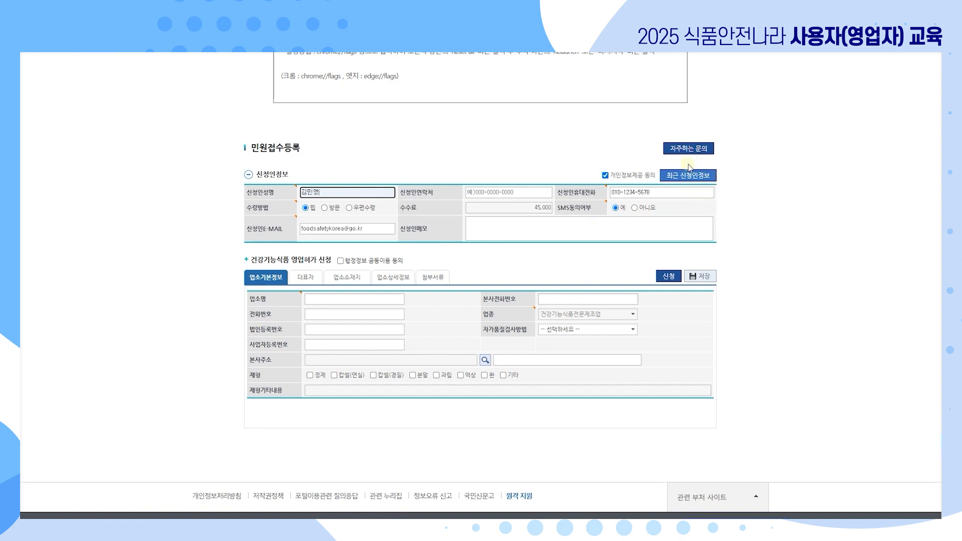
left_click(701, 180)
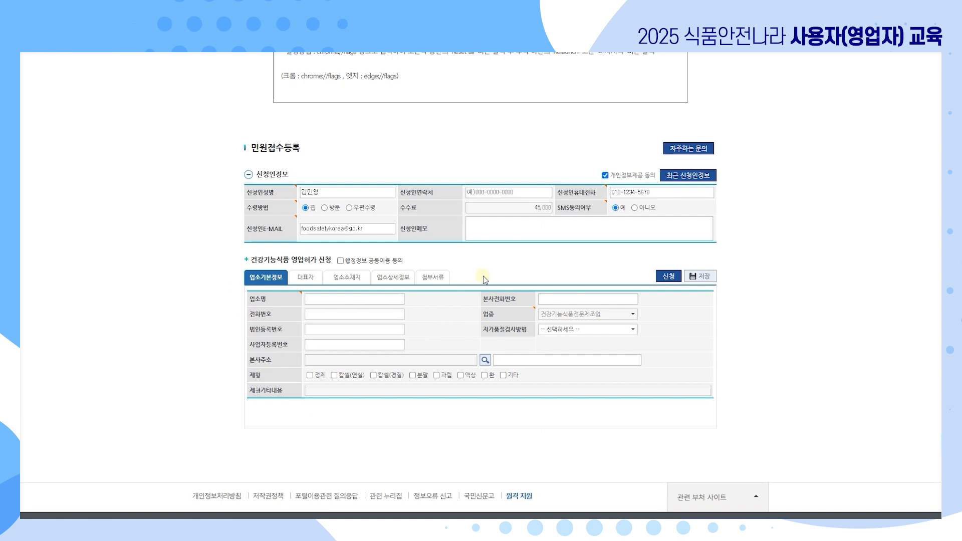
scroll(459, 292, "down", 1)
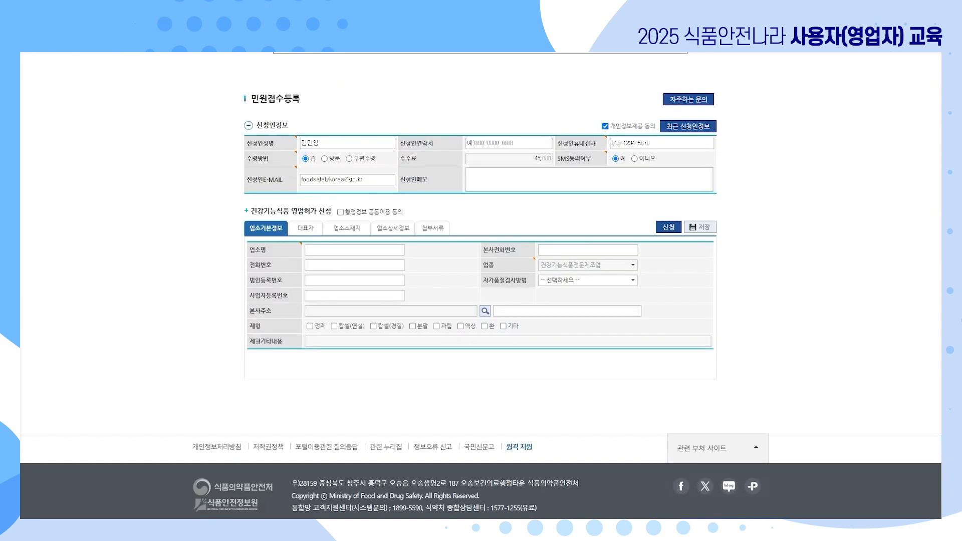
left_click(400, 250)
type("식품안전나라")
left_click(624, 253)
type("1899-5590")
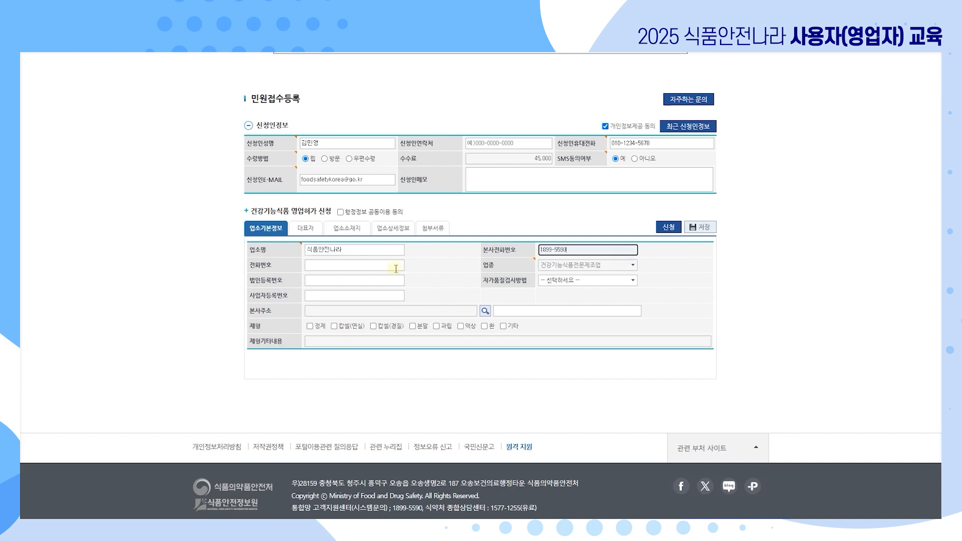
left_click(393, 267)
type("1899-5590")
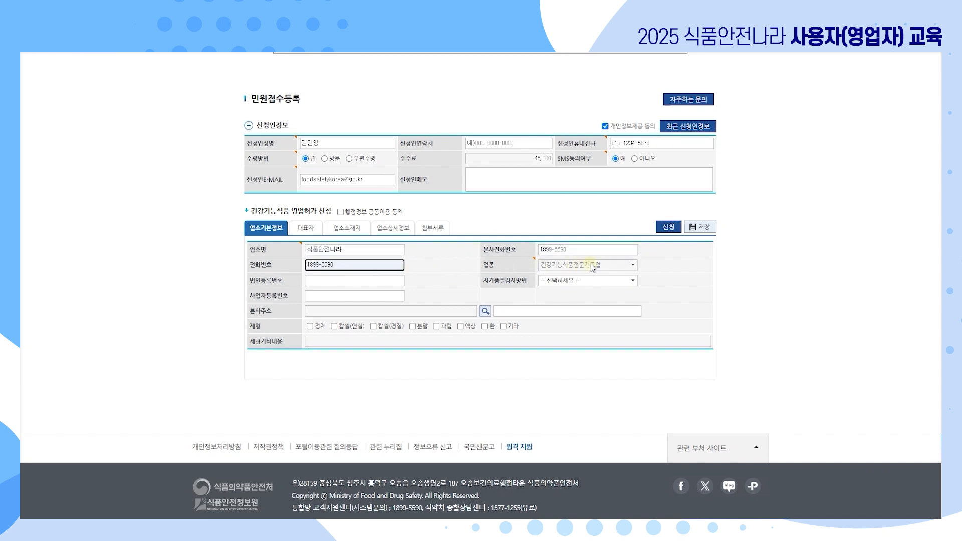
scroll(481, 281, "down", 1)
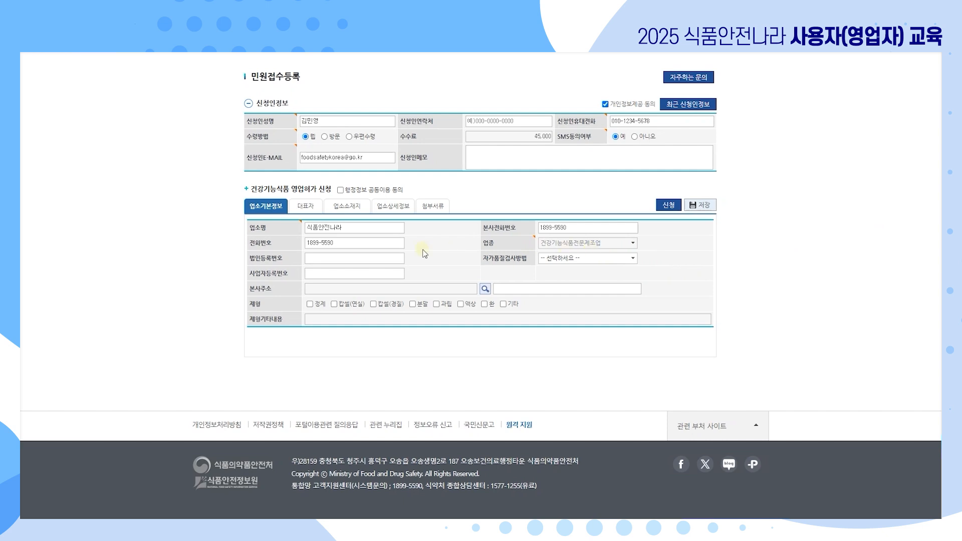
Enter the corporate registration number and the business registration number.
left_click(393, 258)
type("1111111111111")
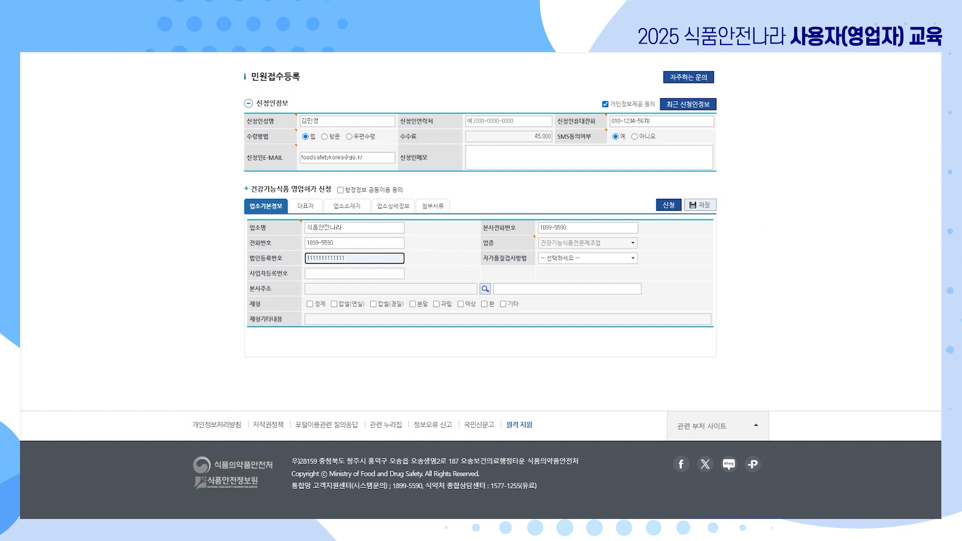
key("Tab")
type("2222222222")
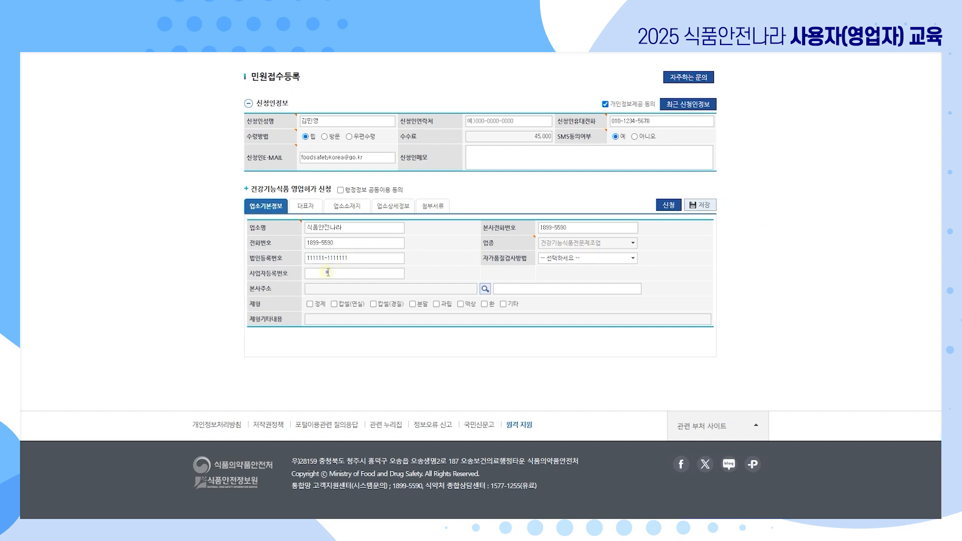
key("Tab")
Look up the head-office road address and apply it with detail address 식품안전나라.
left_click(485, 289)
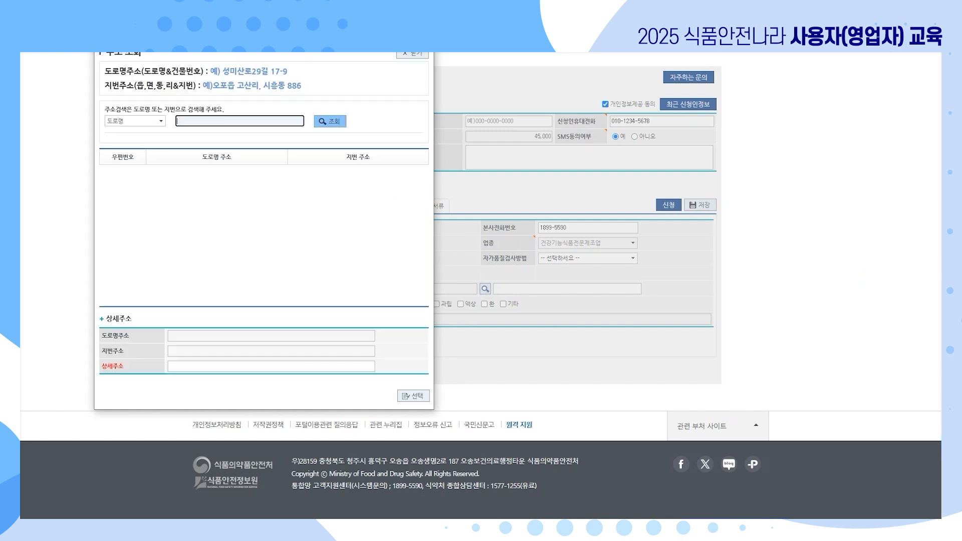
type("오송생명2로 187")
key("Return")
double_click(263, 224)
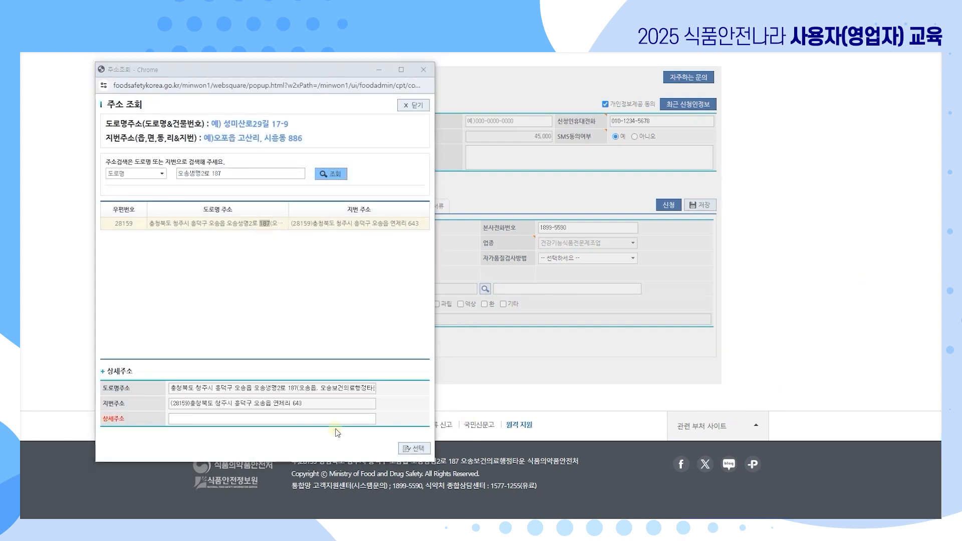
left_click(321, 418)
type("식품안전나라")
left_click(417, 450)
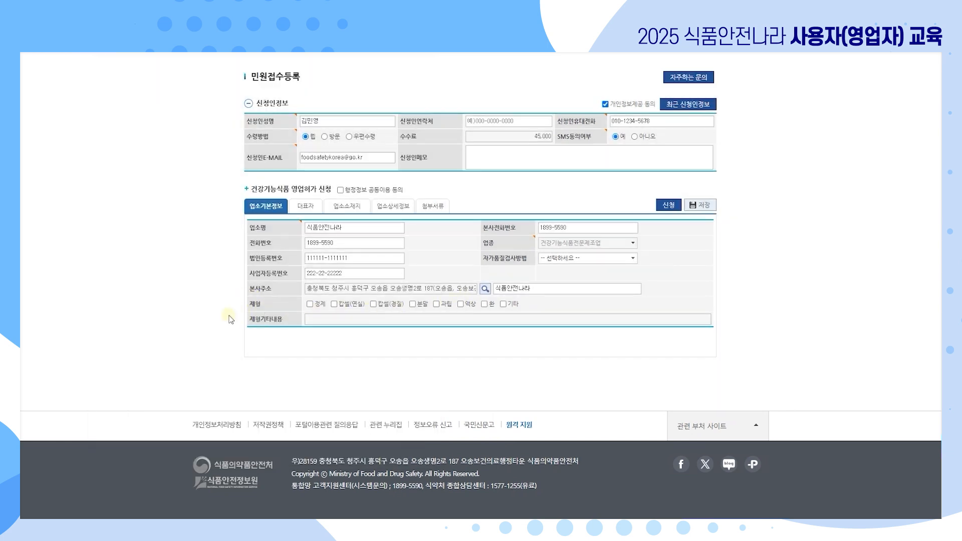
Tick the 캡슐, 분말 and 기타 dosage forms under 제형.
left_click(335, 304)
left_click(413, 304)
left_click(503, 304)
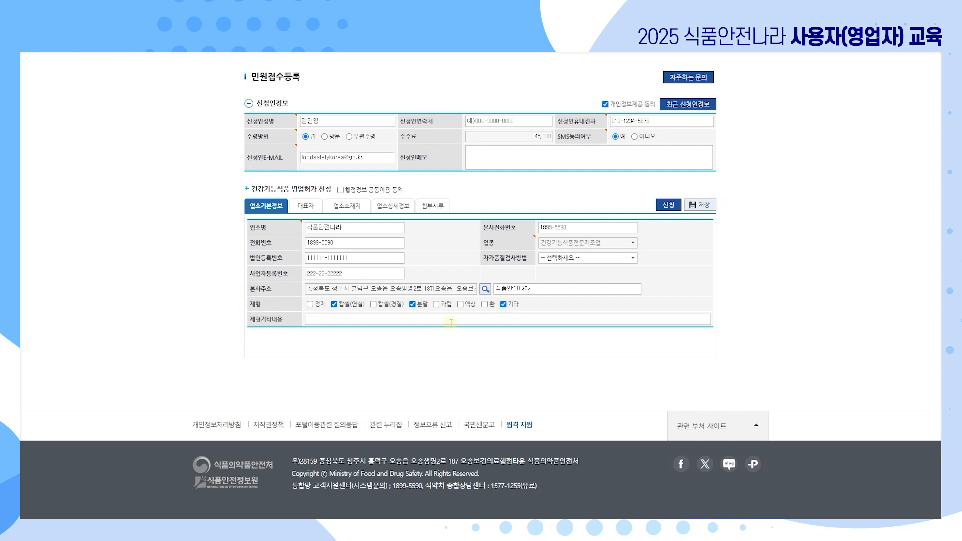
left_click(357, 320)
Fill in the first representative's name and resident registration number in row 1.
left_click(314, 206)
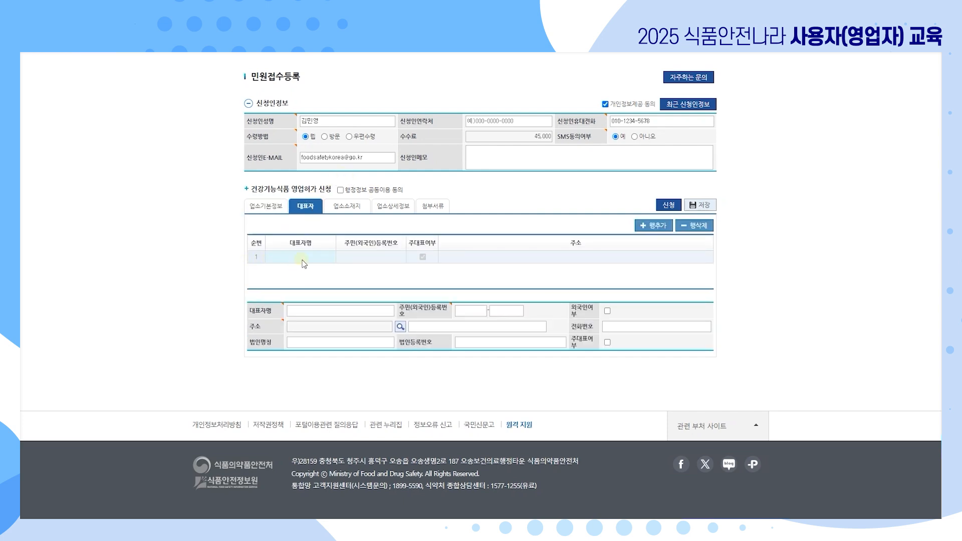
left_click(319, 259)
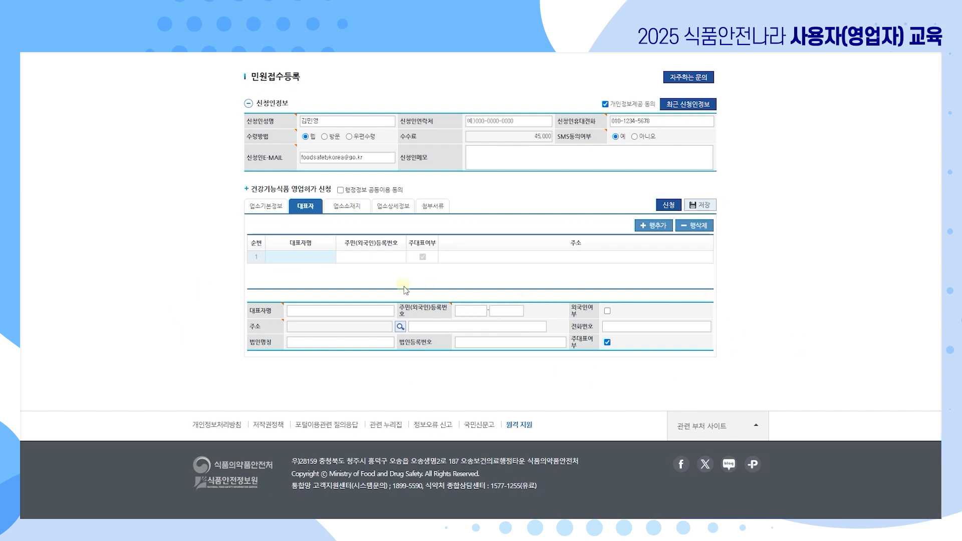
left_click(330, 311)
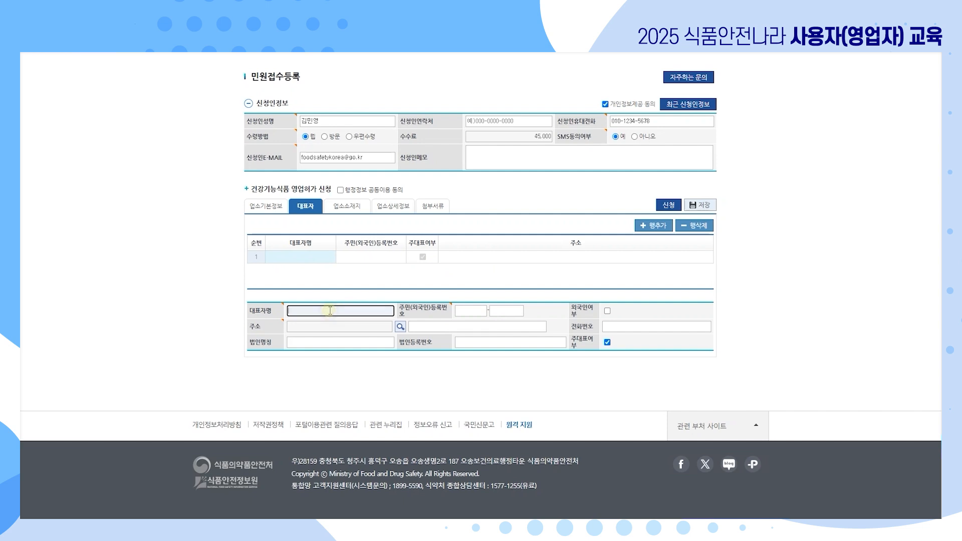
type("김대표")
key("Tab")
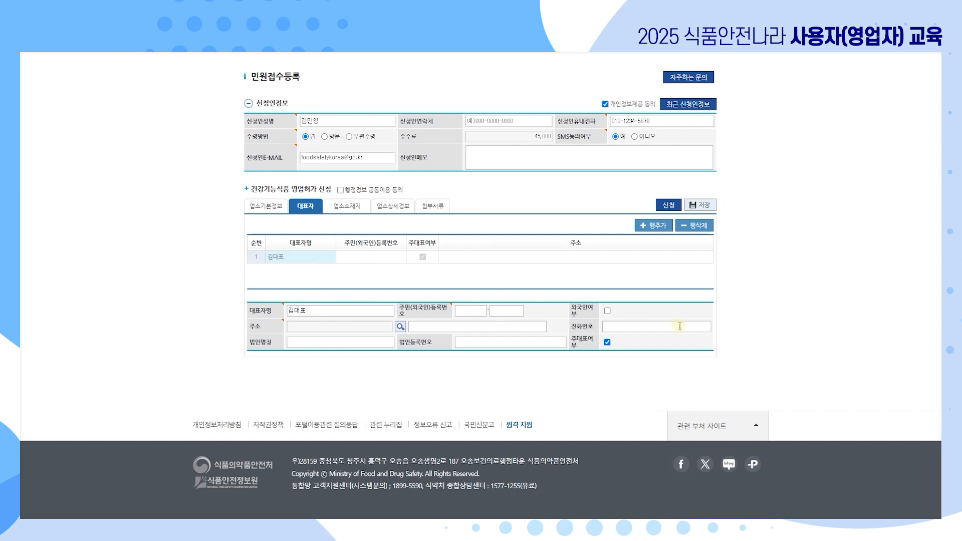
left_click(463, 311)
type("900101")
key("Tab")
type("1234567")
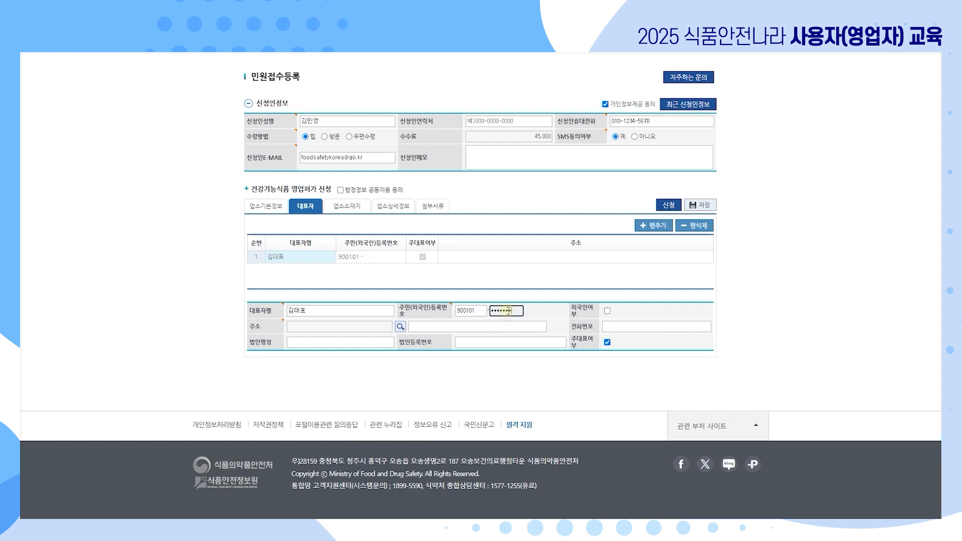
key("Tab")
Add a second representative row and enter that representative's name.
left_click(653, 226)
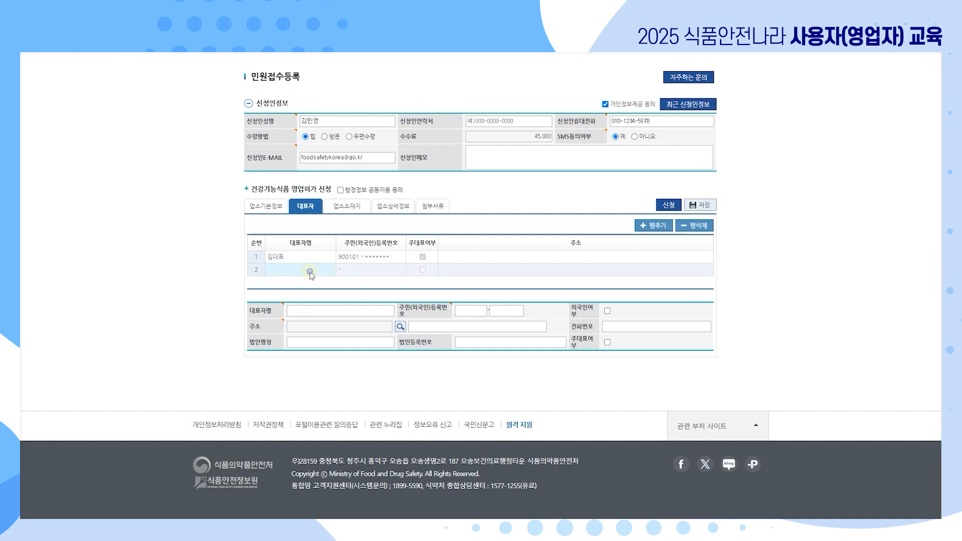
left_click(315, 310)
type("김ㅊ")
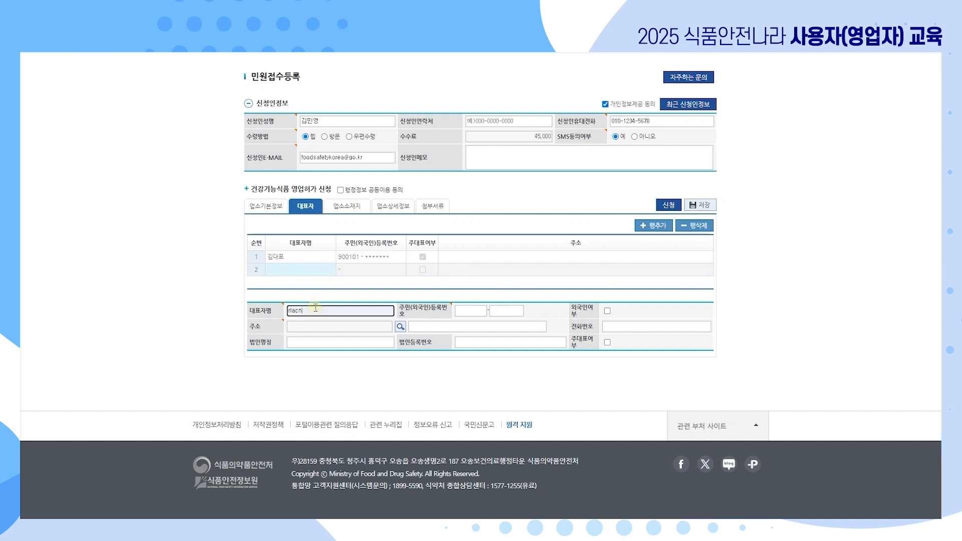
type("ㅜ가")
left_click(317, 301)
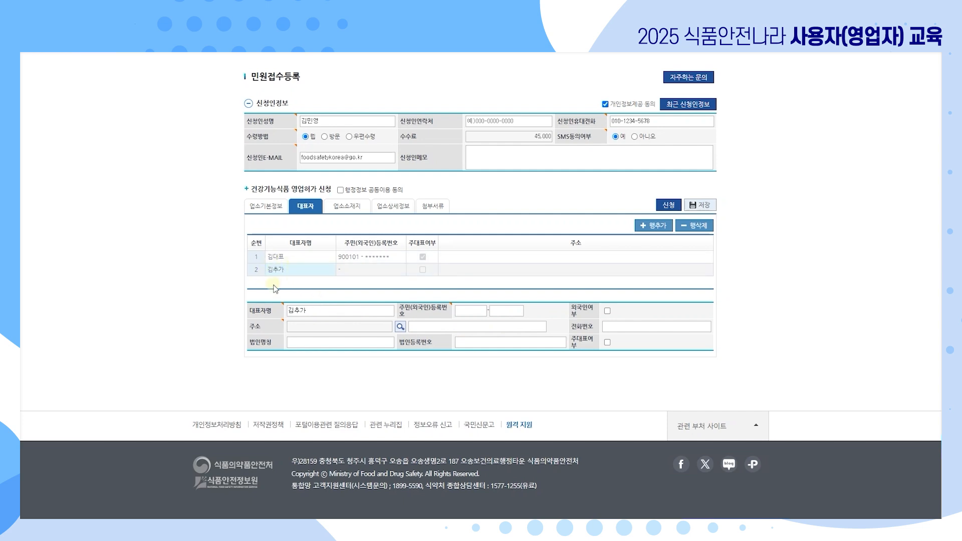
left_click(349, 207)
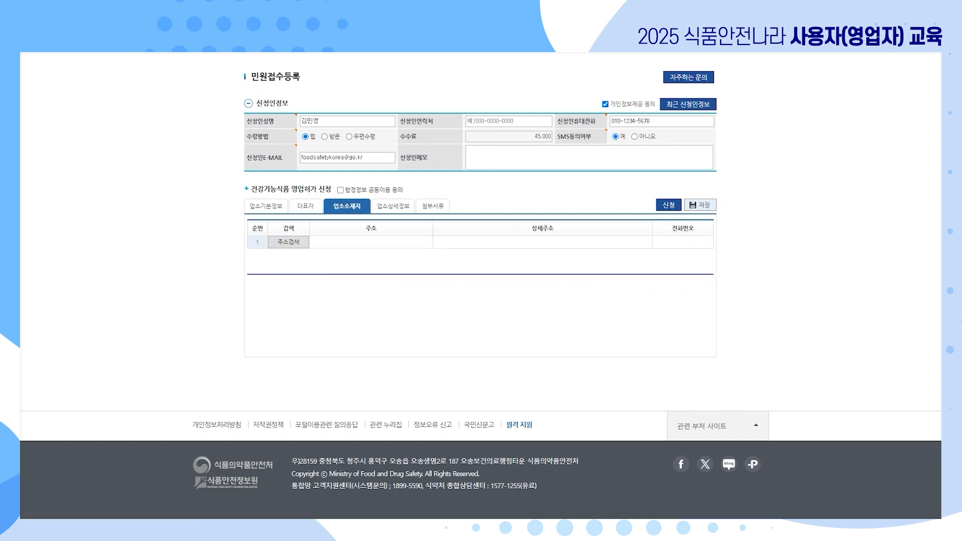
Set the business location to the searched road address with the pasted detail address.
left_click(295, 243)
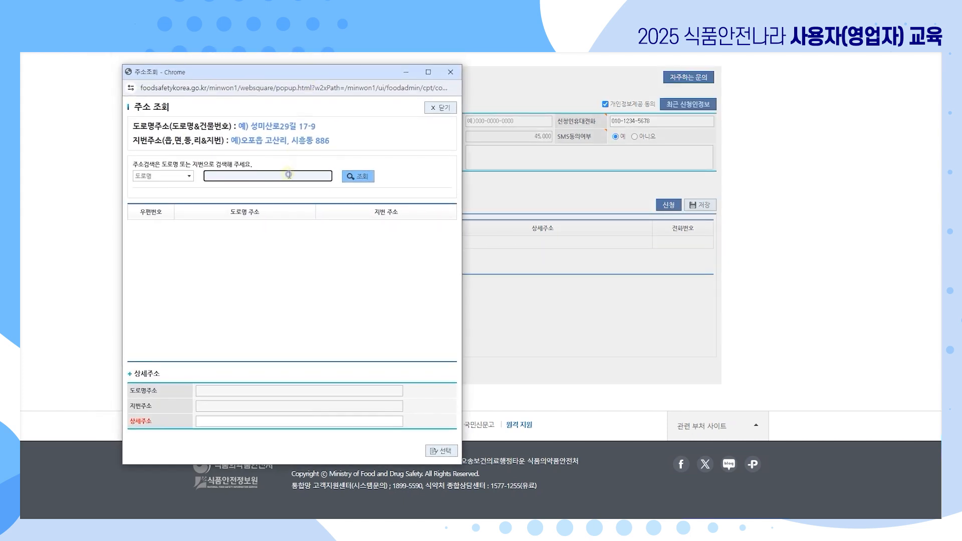
type("오송생명2로 187")
left_click(368, 178)
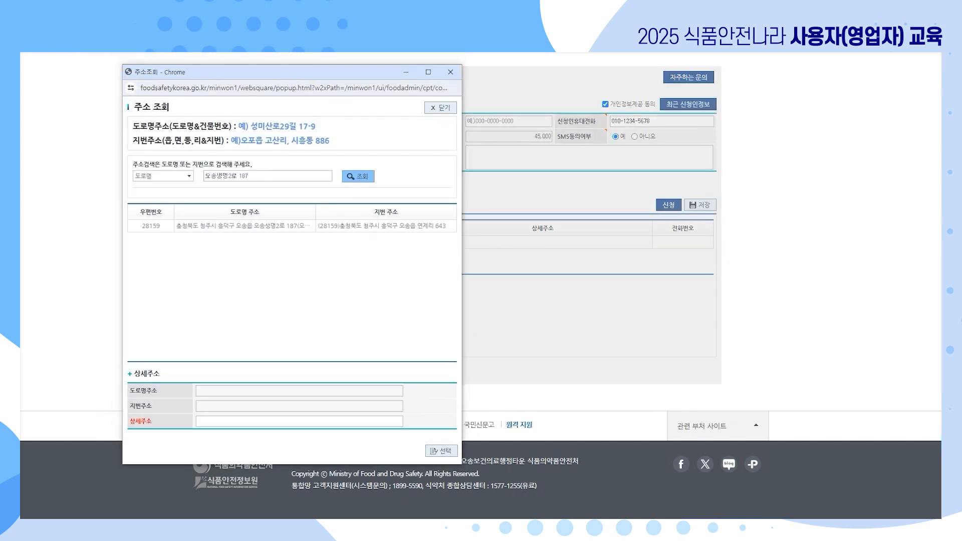
left_click(315, 421)
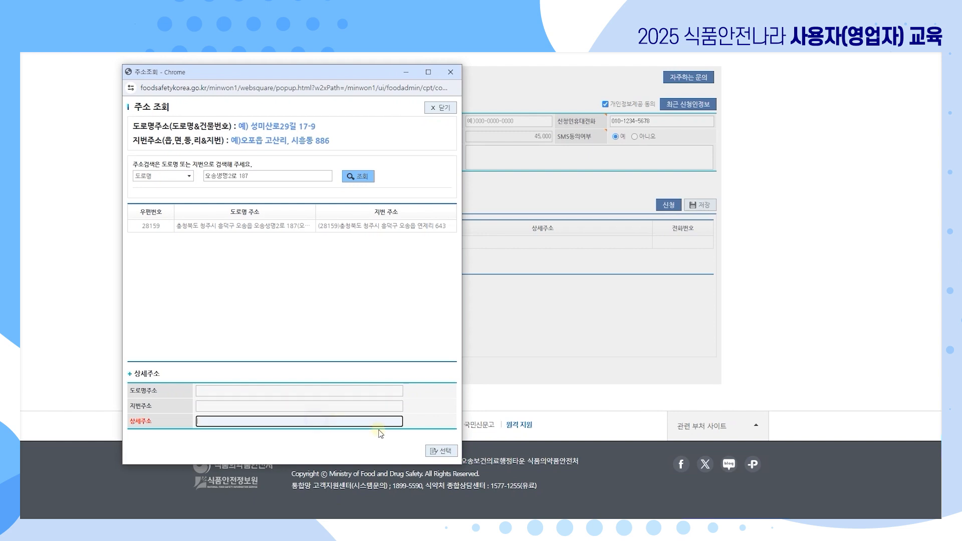
type("식품안전나라")
left_click(443, 451)
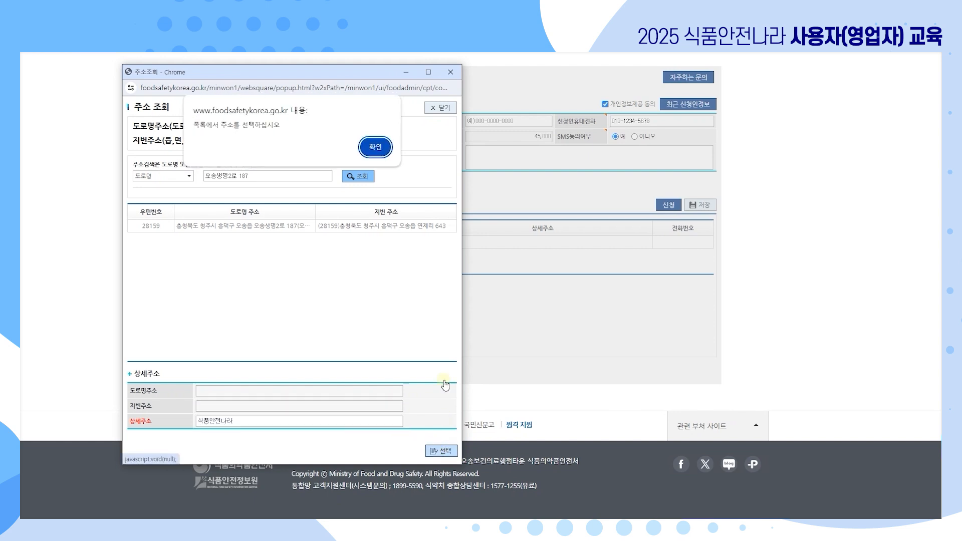
left_click(375, 146)
left_click(340, 231)
left_click(391, 422)
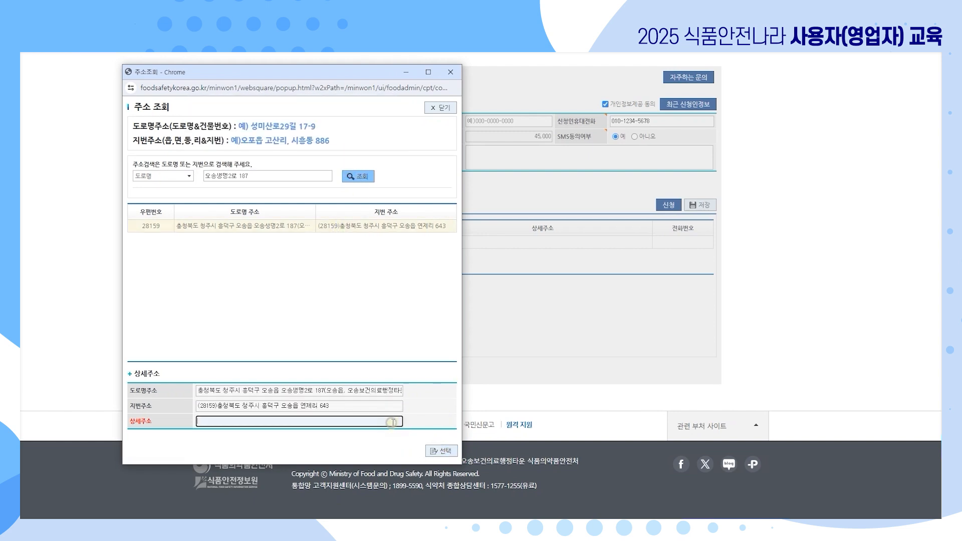
left_click(443, 451)
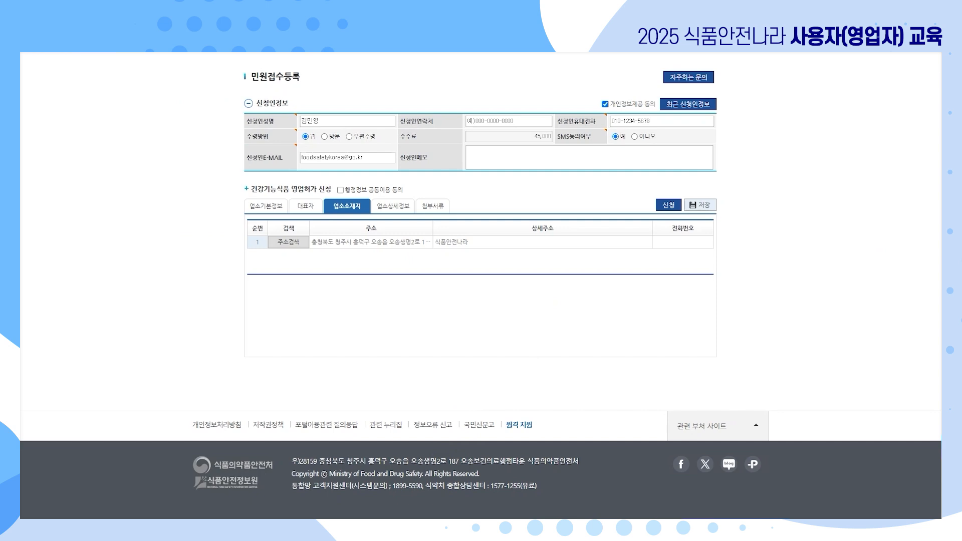
left_click(681, 243)
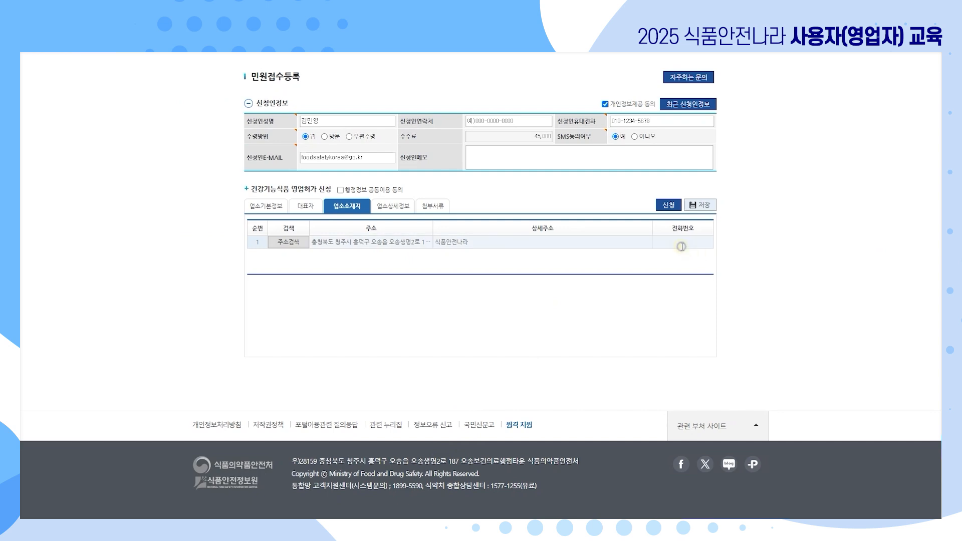
Enter the location's phone number, then move via 업소상세정보 to the 첨부서류 document list.
type("1899-5590")
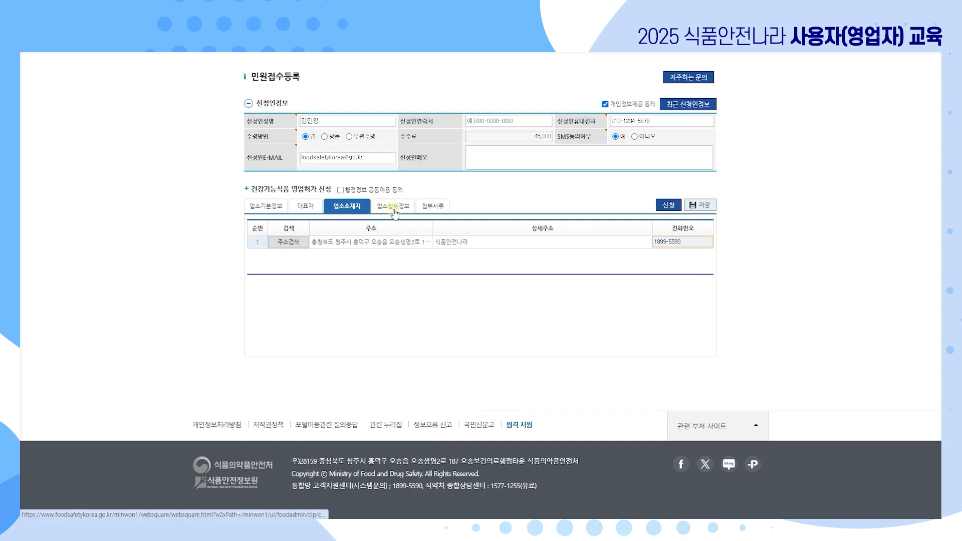
left_click(395, 208)
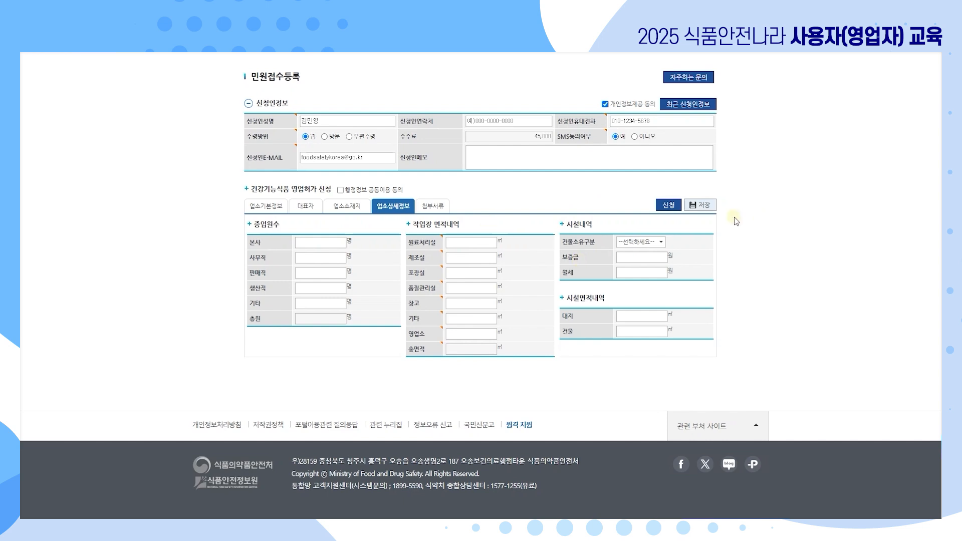
left_click(434, 208)
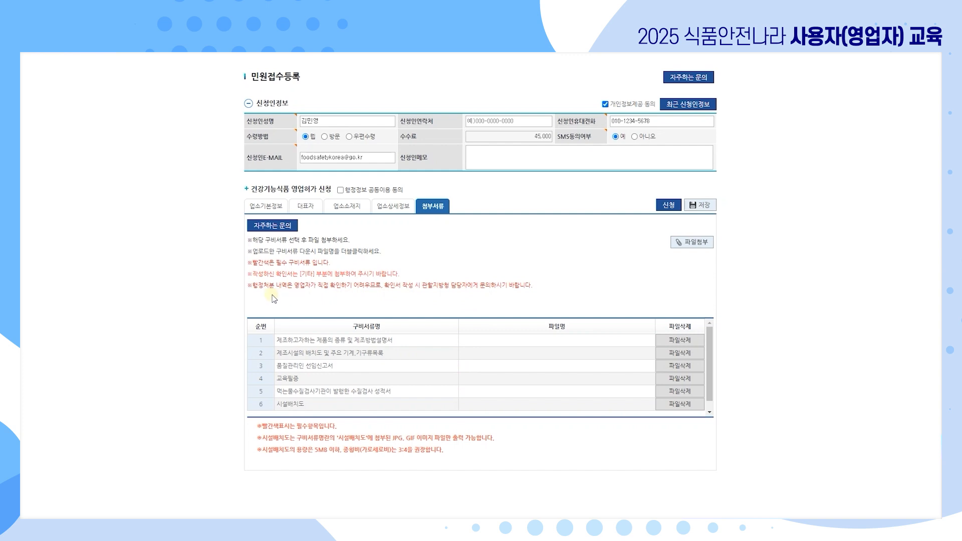
Attach 제조방법설명서(건기식).hwp to the manufacturing method document row.
left_click(401, 342)
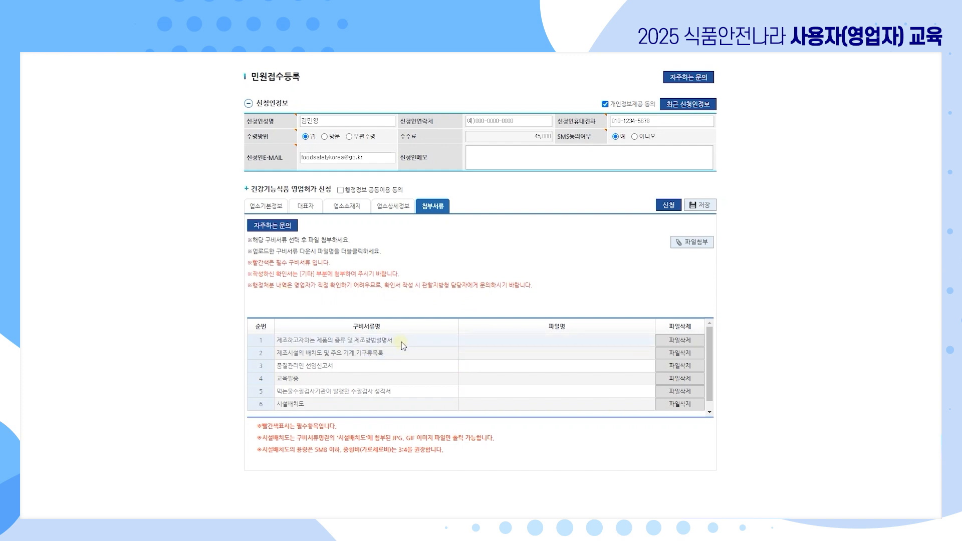
left_click(527, 346)
left_click(695, 244)
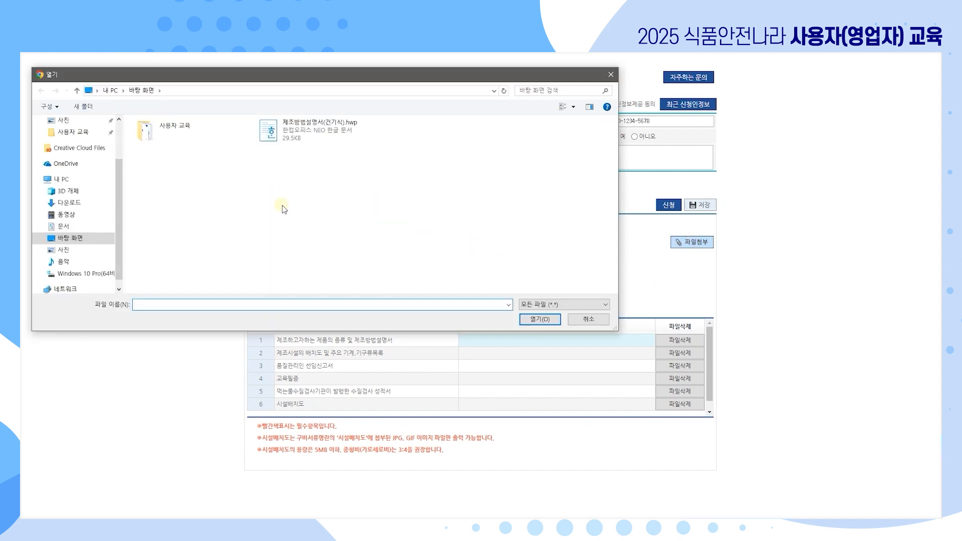
double_click(337, 141)
left_click(531, 103)
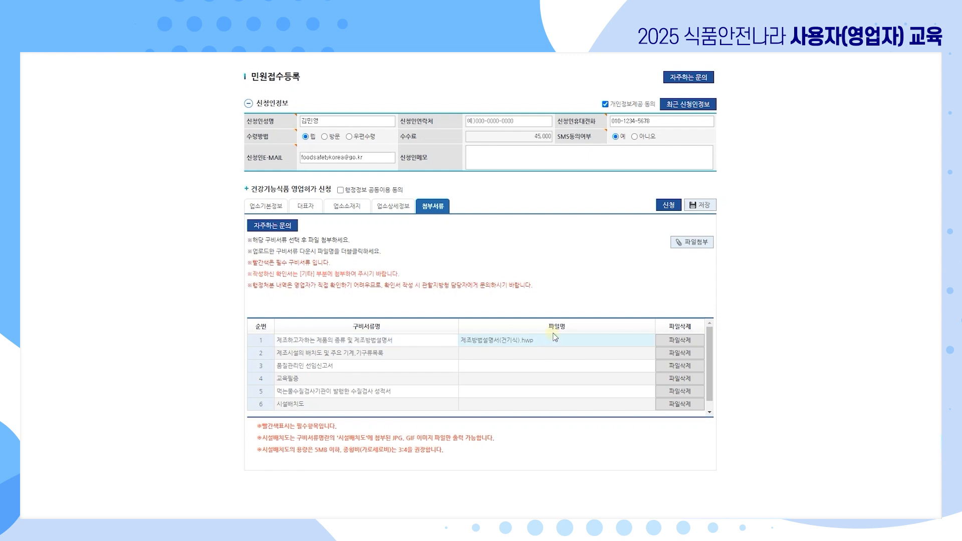
Tick 행정정보 공동이용 동의 and save the application.
left_click(702, 211)
left_click(340, 190)
left_click(692, 205)
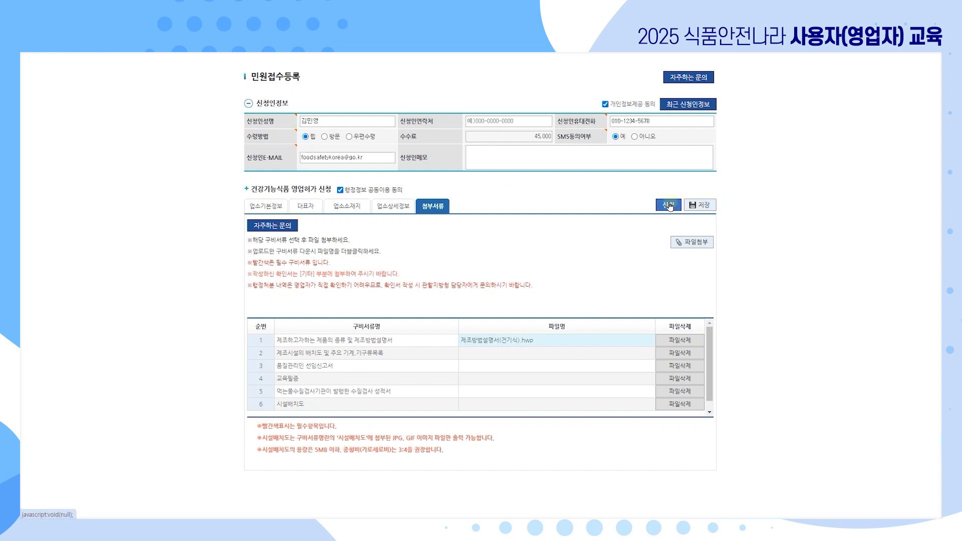
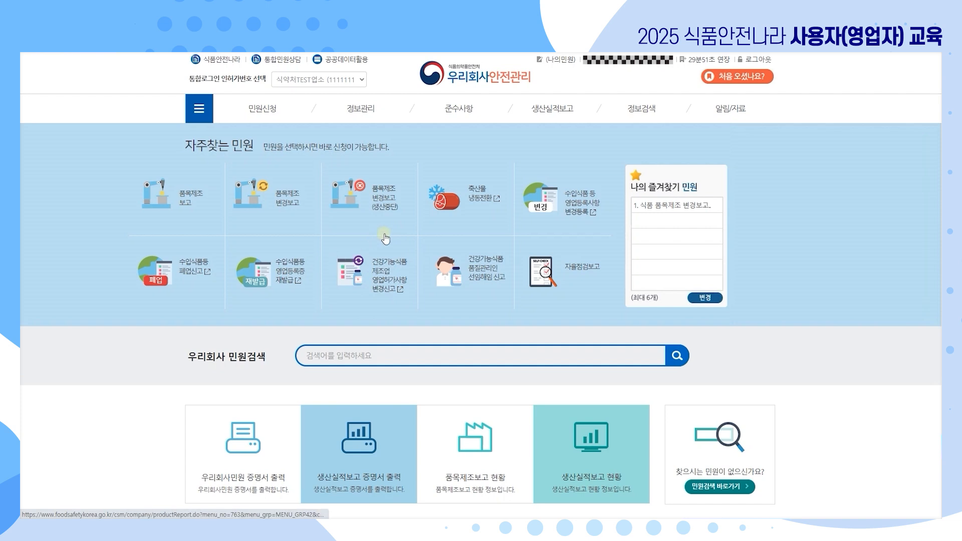
Search 우리회사 민원검색 for 주류, review the 7 petitions found, then return home.
left_click(393, 277)
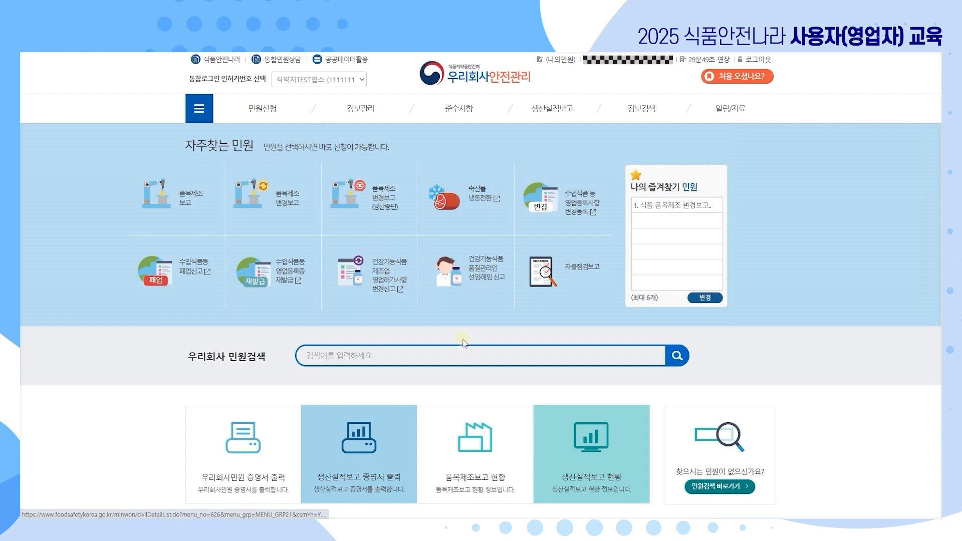
left_click(461, 356)
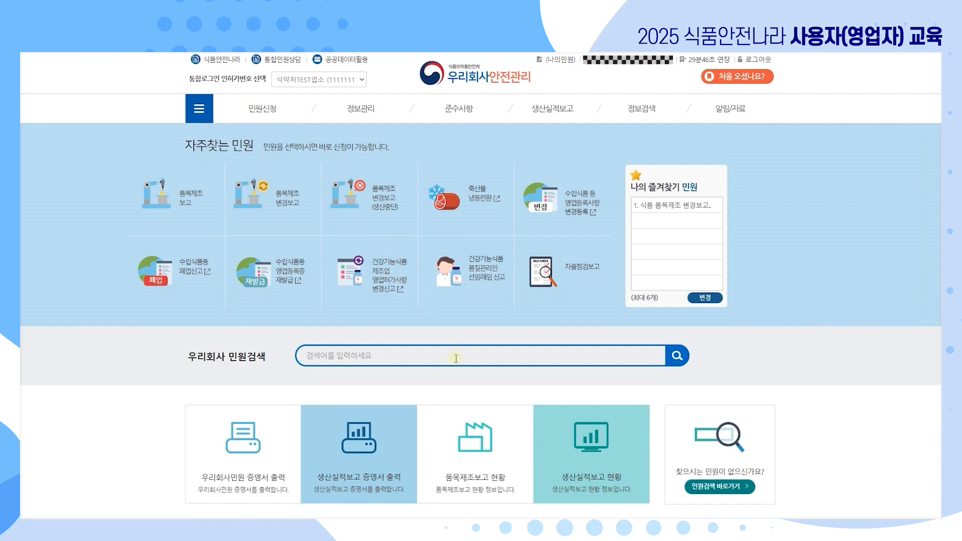
left_click(456, 358)
type("ㅈ")
key("BackSpace")
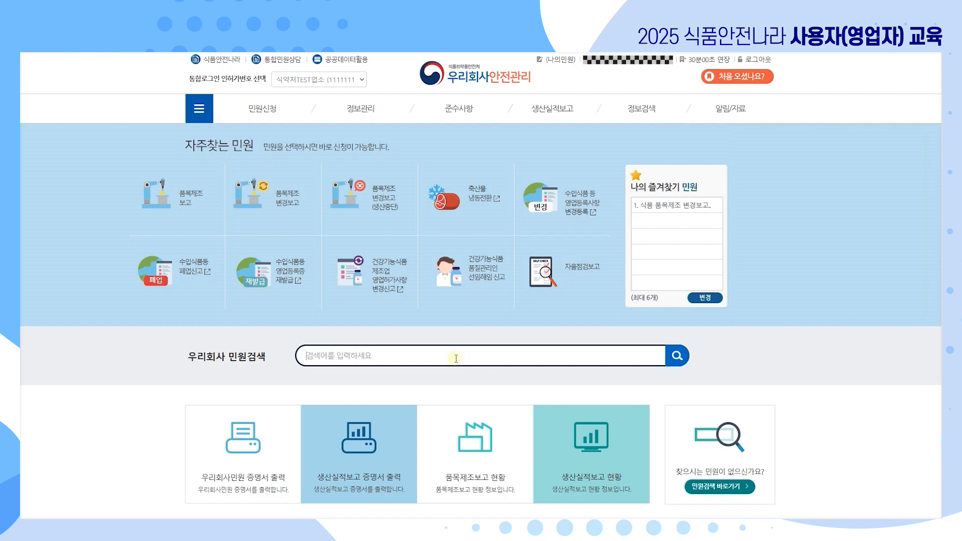
type("주류")
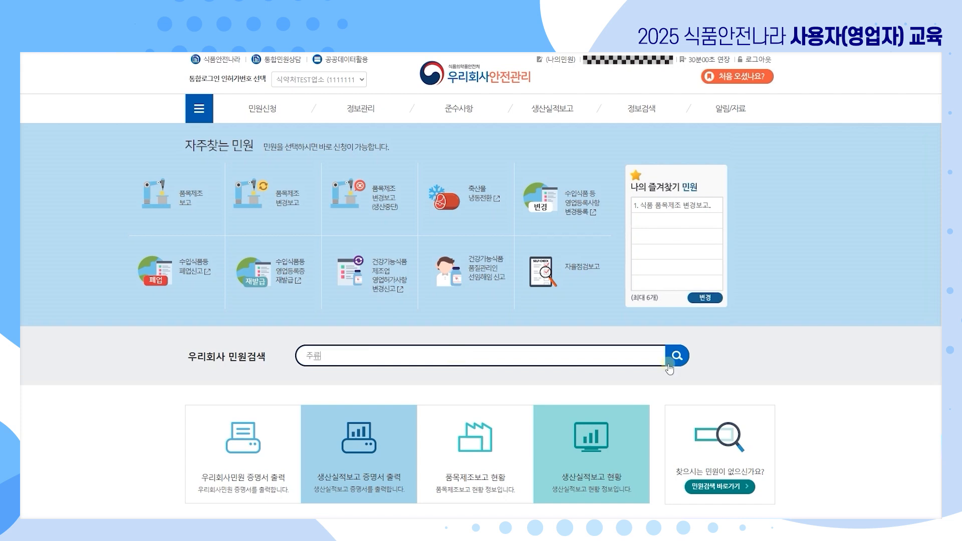
left_click(682, 358)
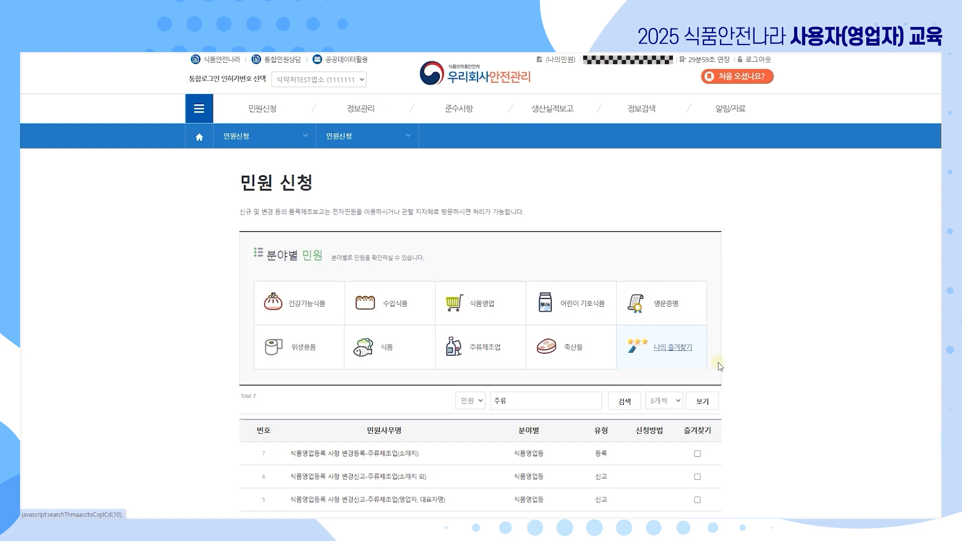
scroll(430, 398, "down", 4)
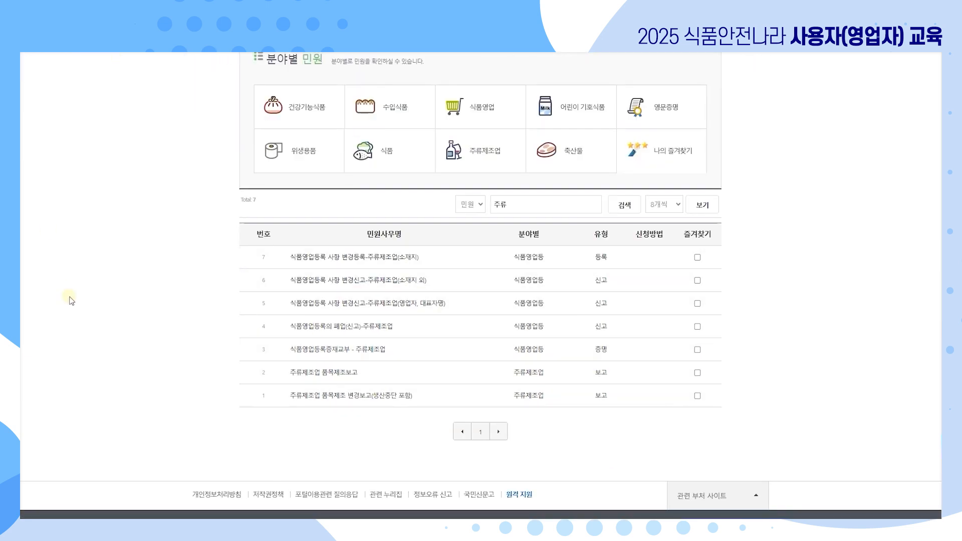
key("alt+Left")
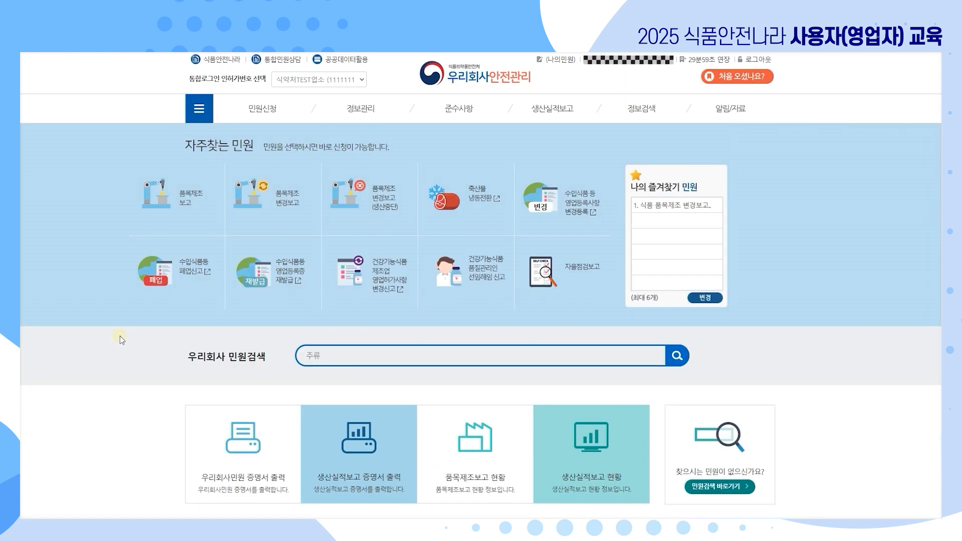
left_click(398, 288)
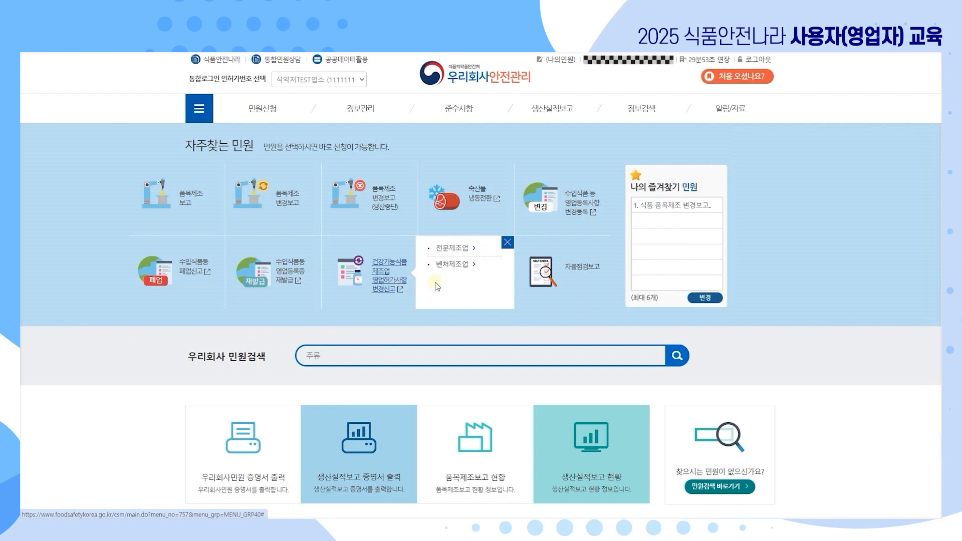
left_click(465, 251)
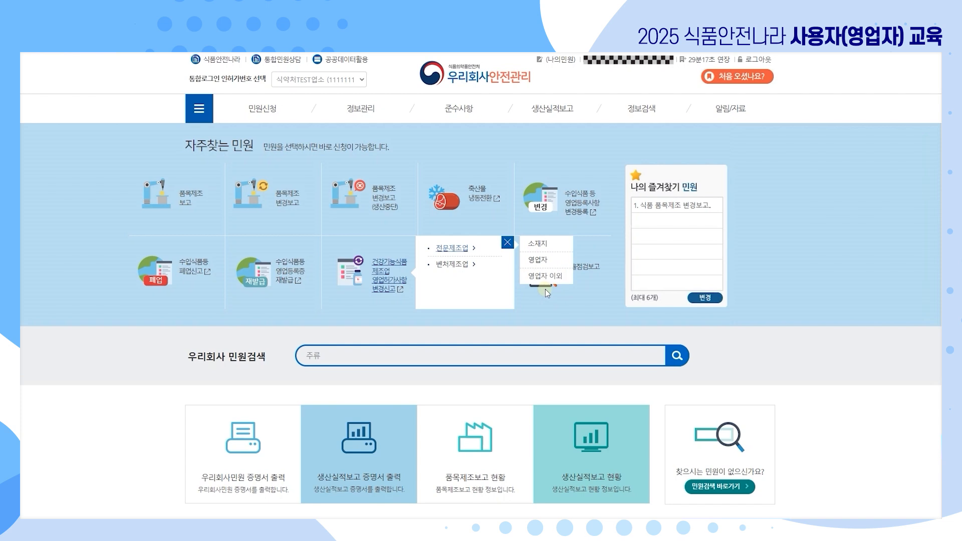
left_click(557, 355)
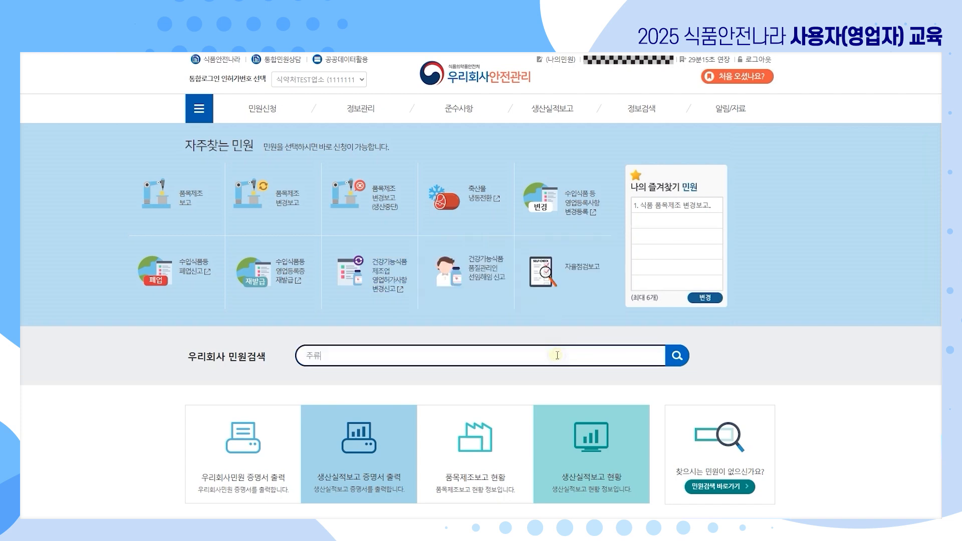
left_click(677, 355)
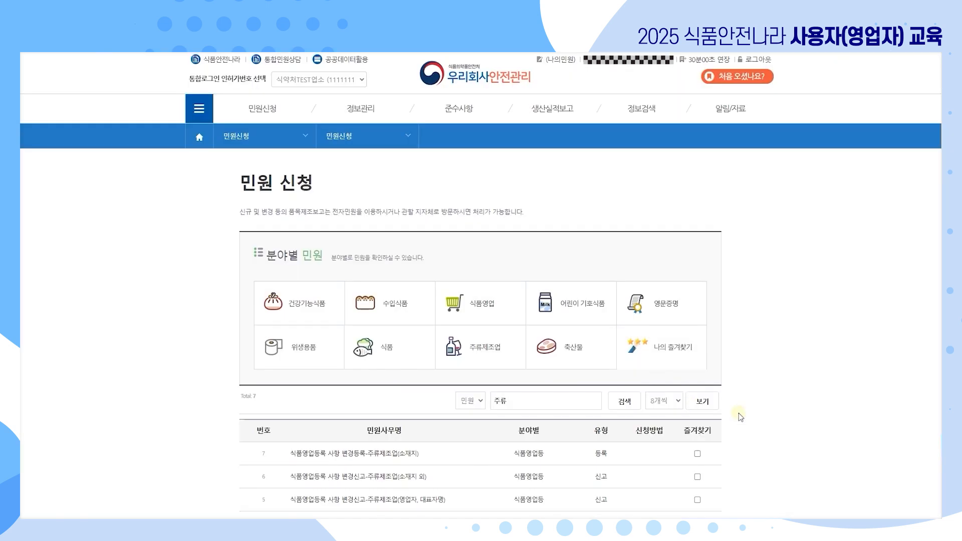
scroll(740, 417, "down", 3)
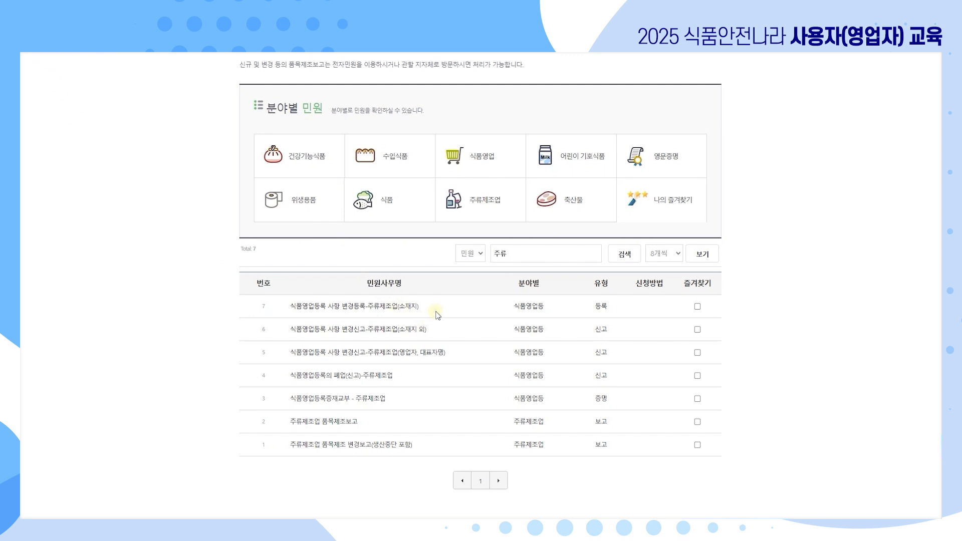
key("alt+Left")
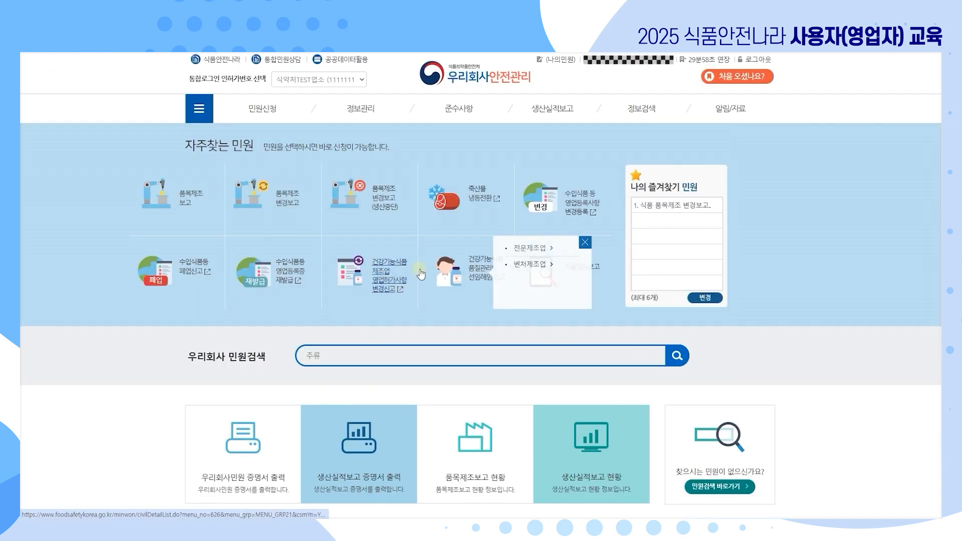
Open the specialist manufacturer location-change e-petition page.
mouse_move(451, 248)
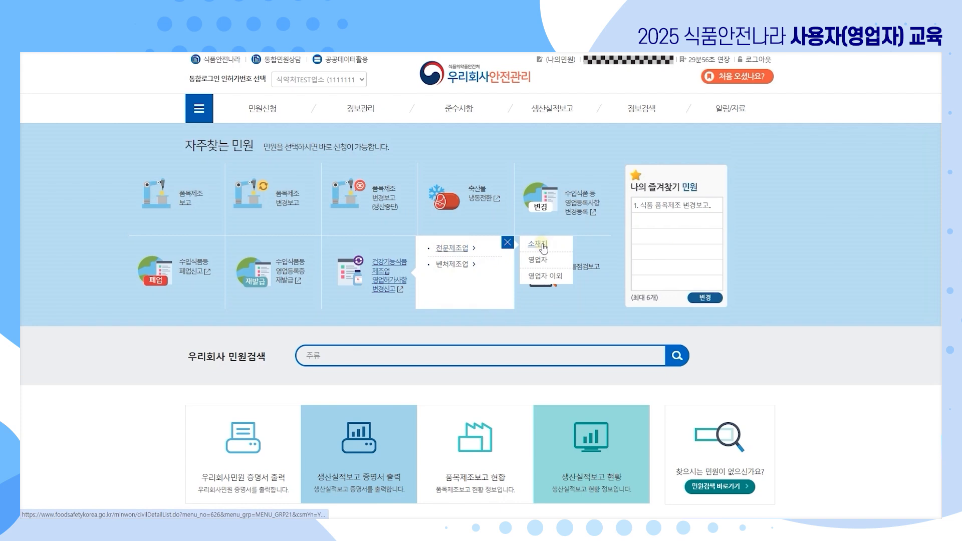
left_click(539, 244)
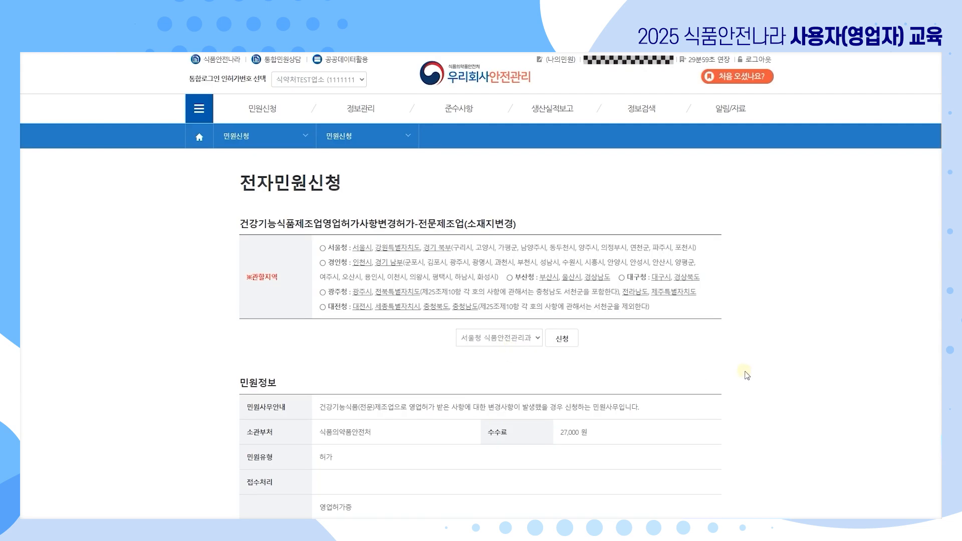
scroll(746, 375, "down", 1)
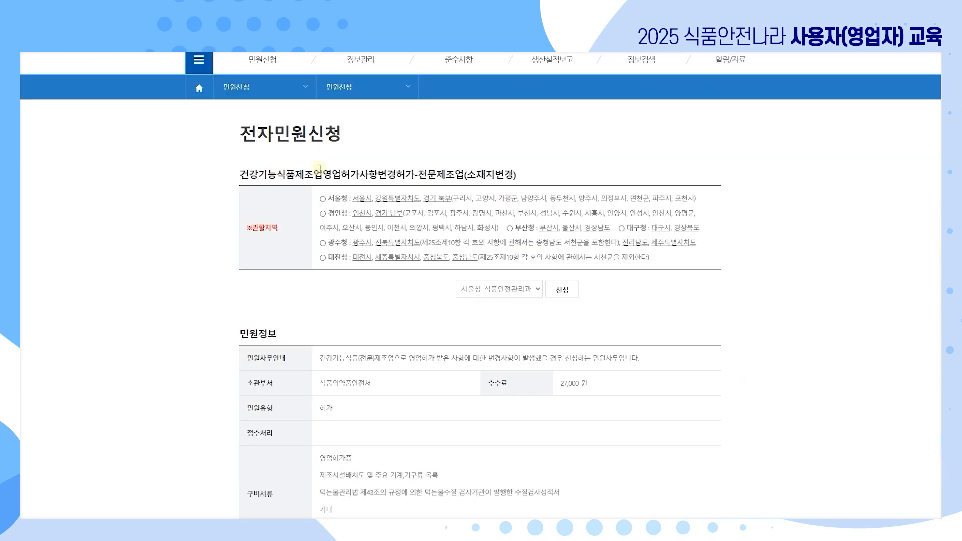
scroll(634, 333, "down", 3)
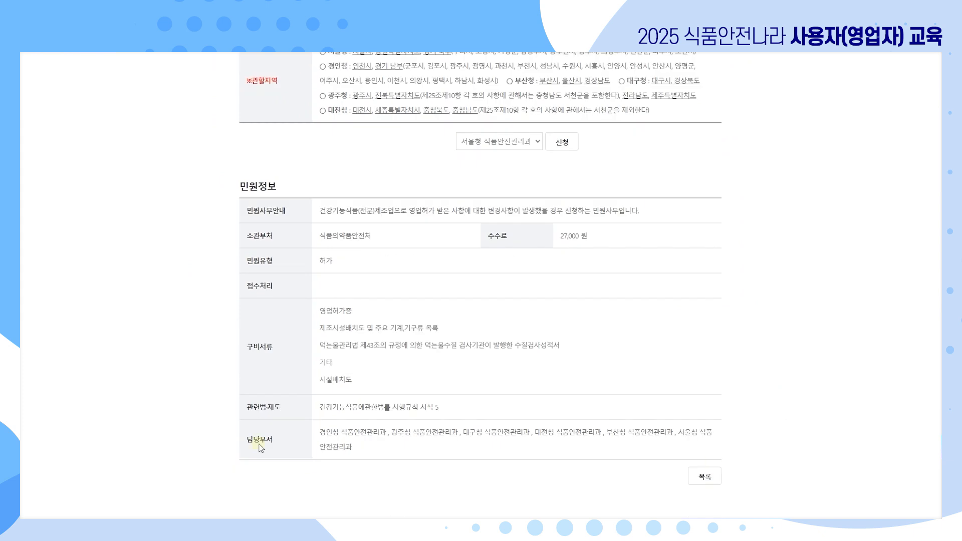
scroll(661, 406, "up", 4)
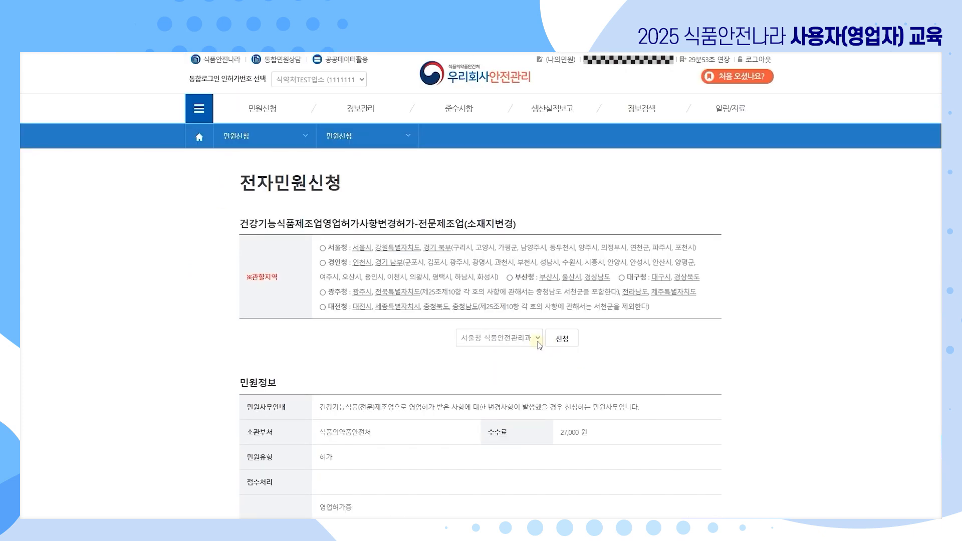
Keep 서울청 식품안전관리과 as the handling office and confirm starting the application.
left_click(539, 338)
left_click(534, 353)
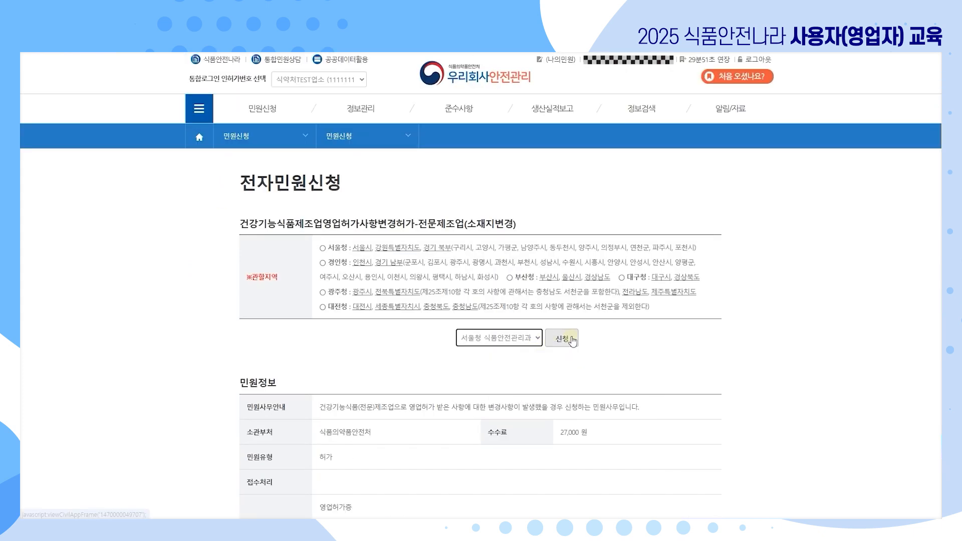
left_click(563, 340)
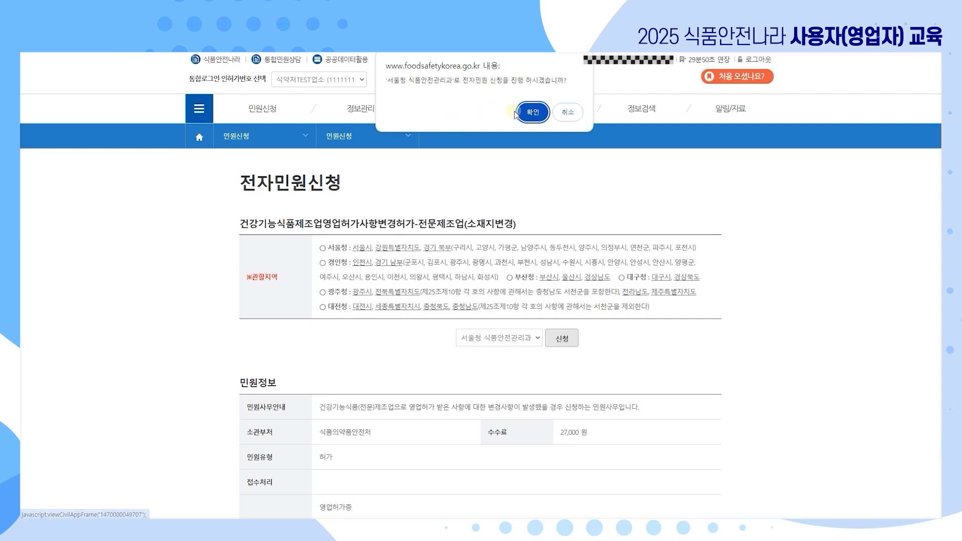
left_click(550, 111)
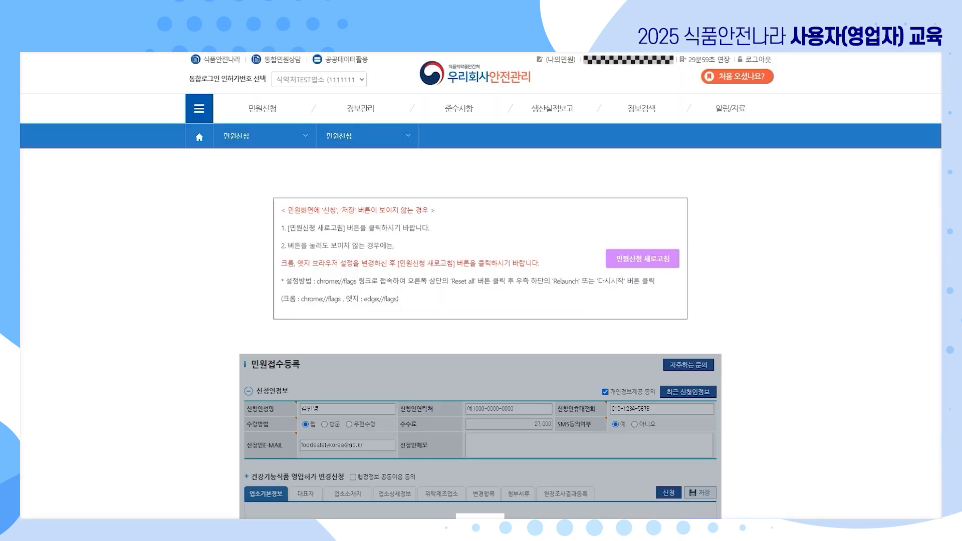
Bring up the 업소소재지 business location address table.
scroll(797, 319, "down", 4)
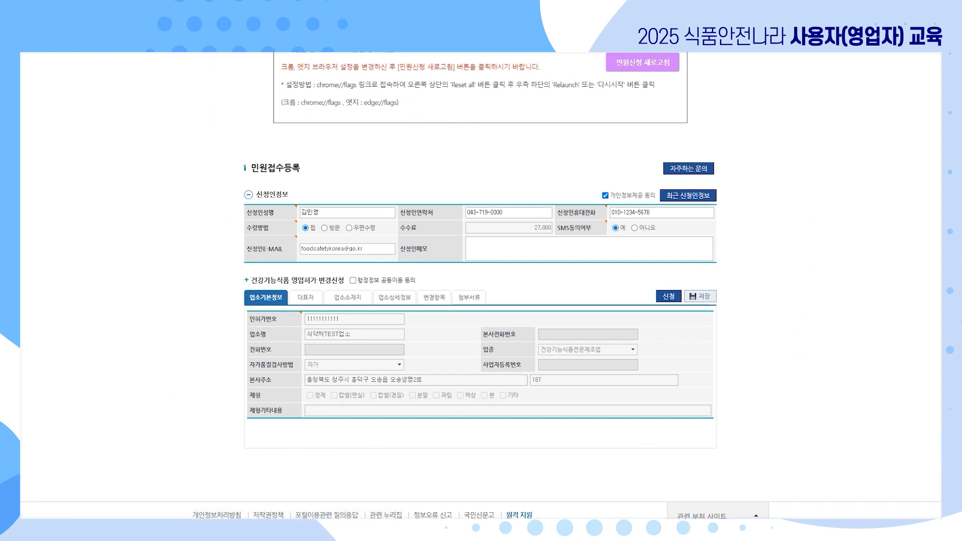
left_click(360, 302)
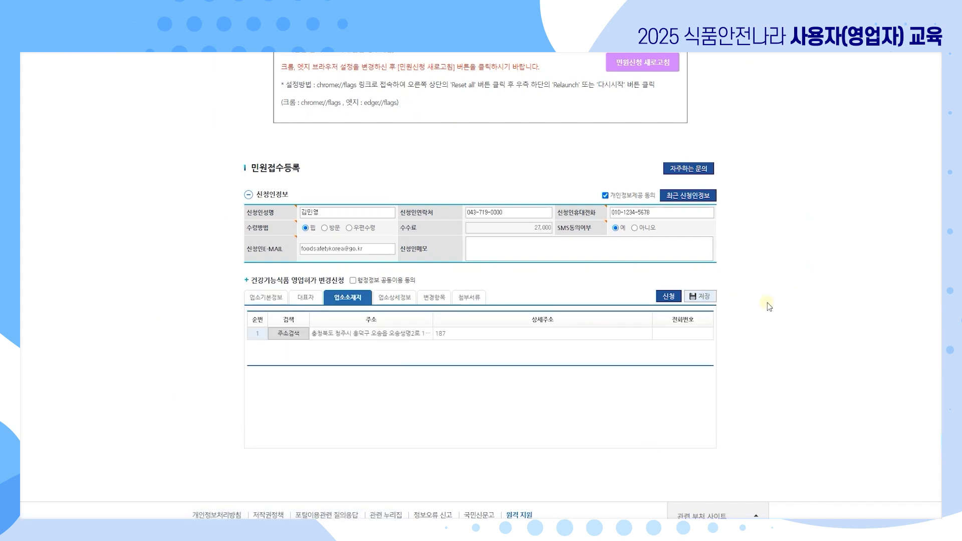
left_click(468, 333)
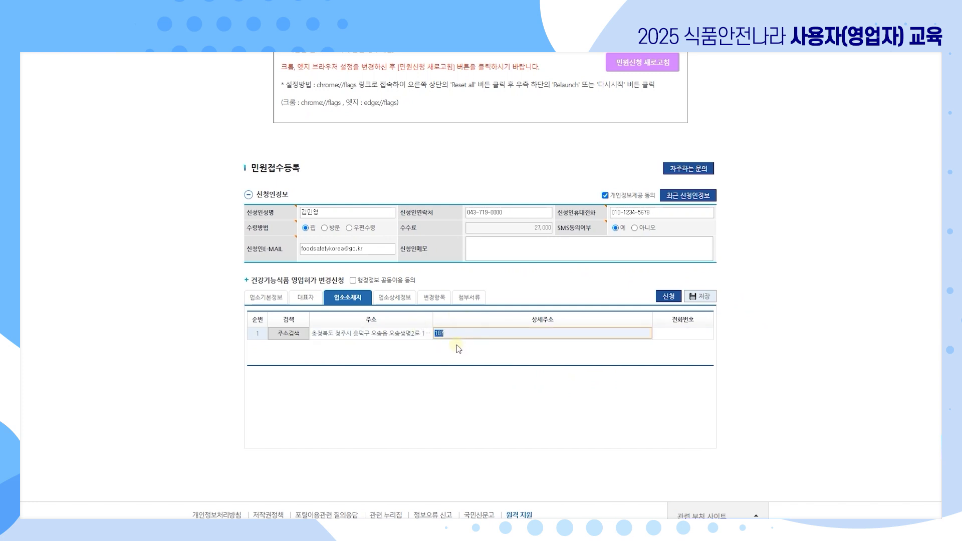
Look up 소공로 70, pick the 04535 result, and add detail address 식품안전정보원.
left_click(289, 333)
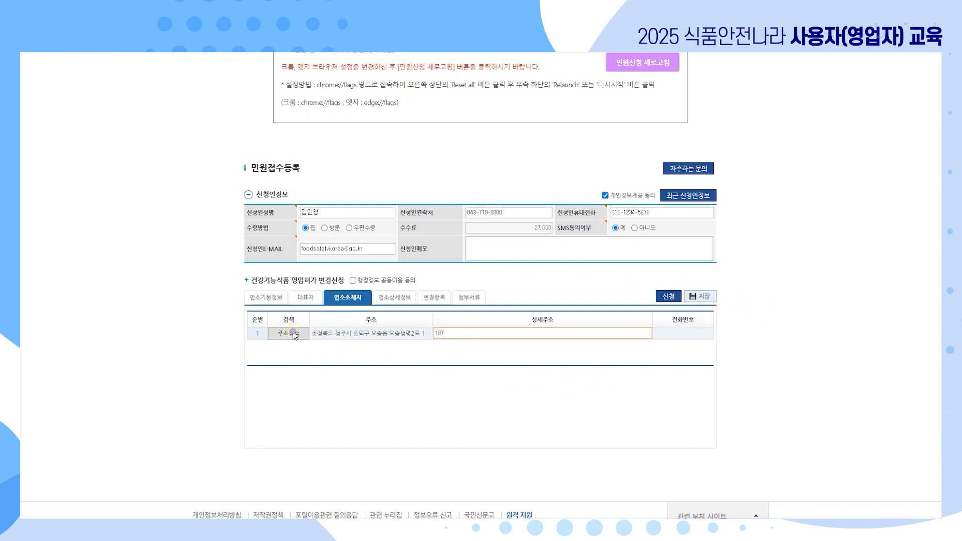
left_click(333, 82)
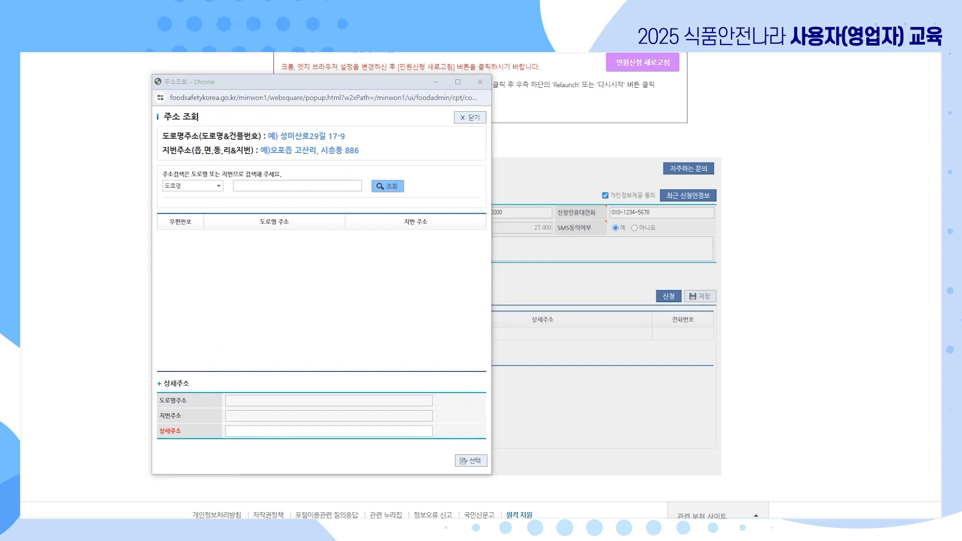
left_click(297, 185)
type("소공로 70")
left_click(388, 186)
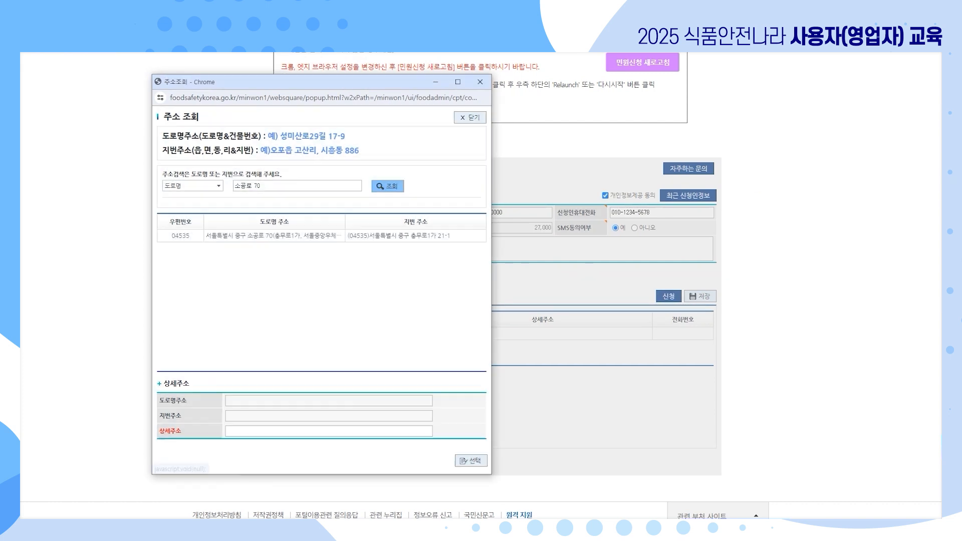
left_click(301, 235)
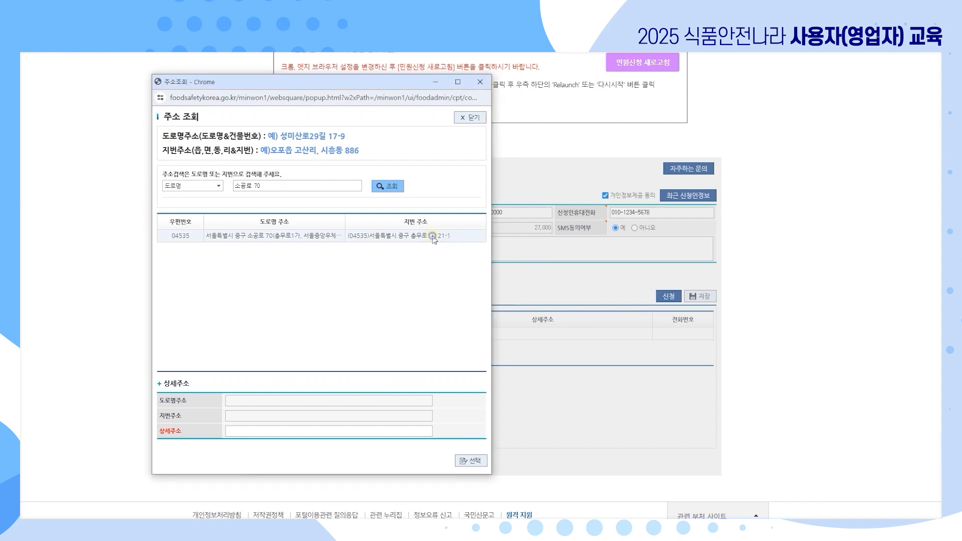
left_click(347, 431)
type("식품안전정보원")
left_click(459, 461)
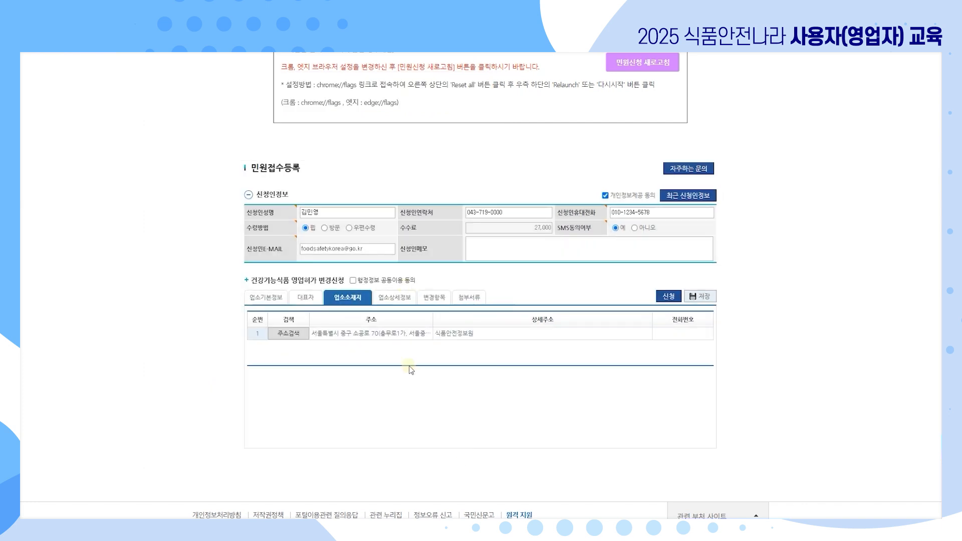
Record 소재지 이전 as row 1's reason in 변경항목, then add a blank second row.
left_click(439, 298)
scroll(547, 392, "down", 1)
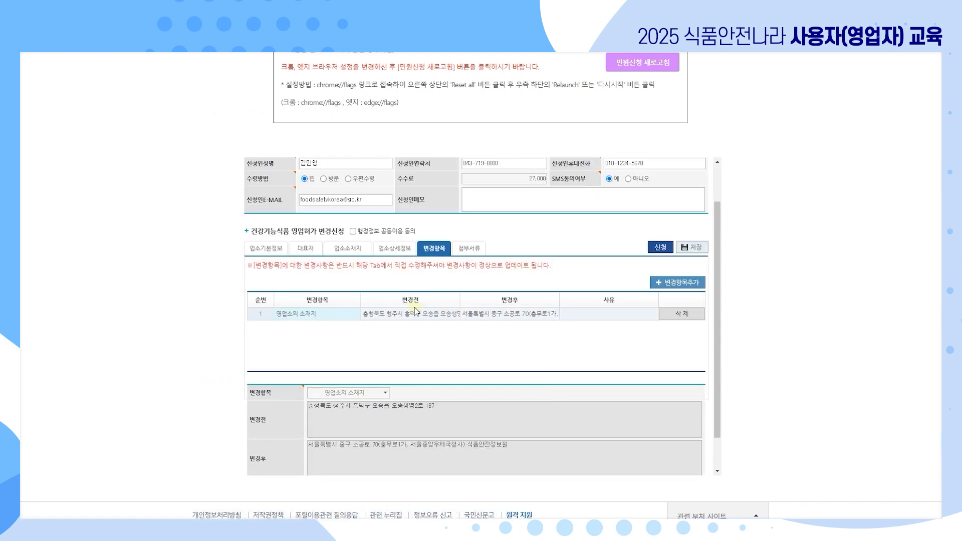
scroll(541, 318, "down", 1)
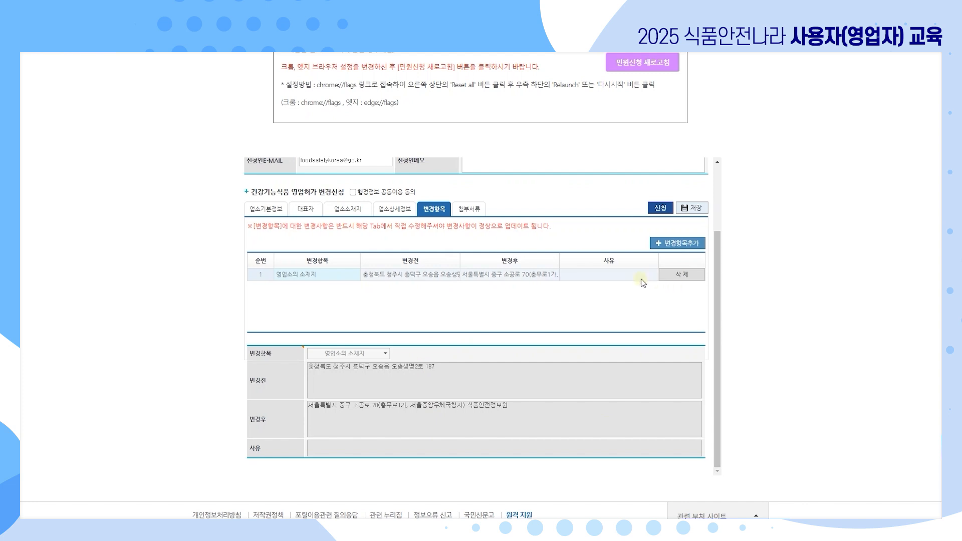
left_click(621, 277)
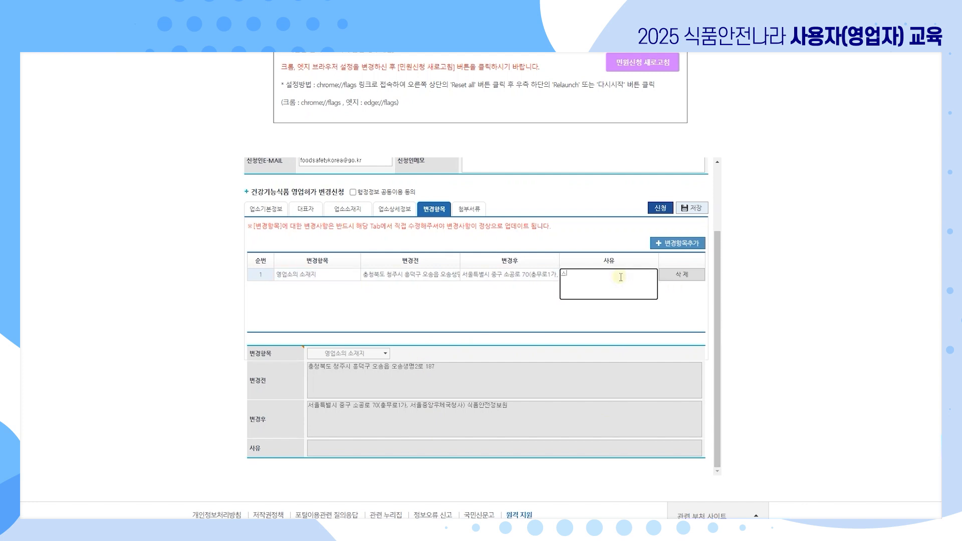
type("소재지 이전")
left_click(650, 323)
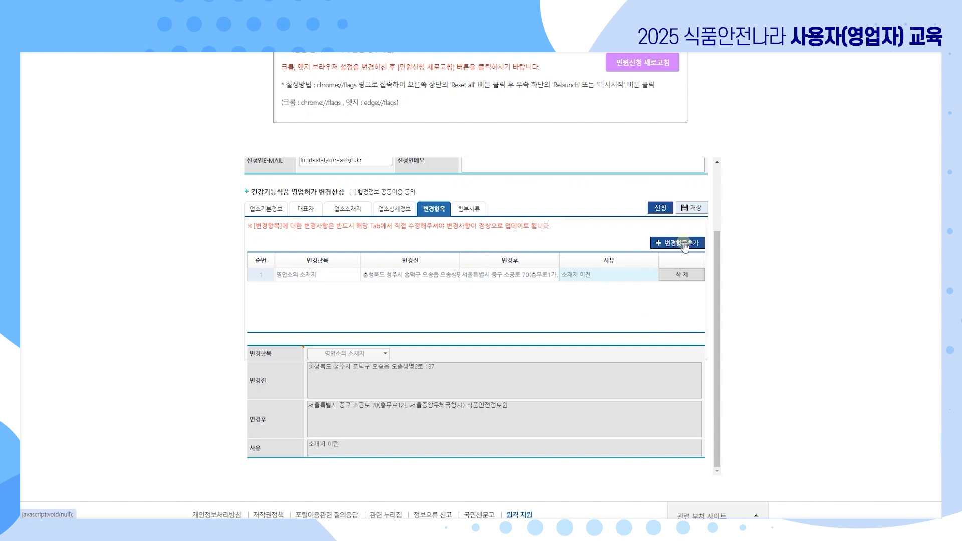
left_click(685, 244)
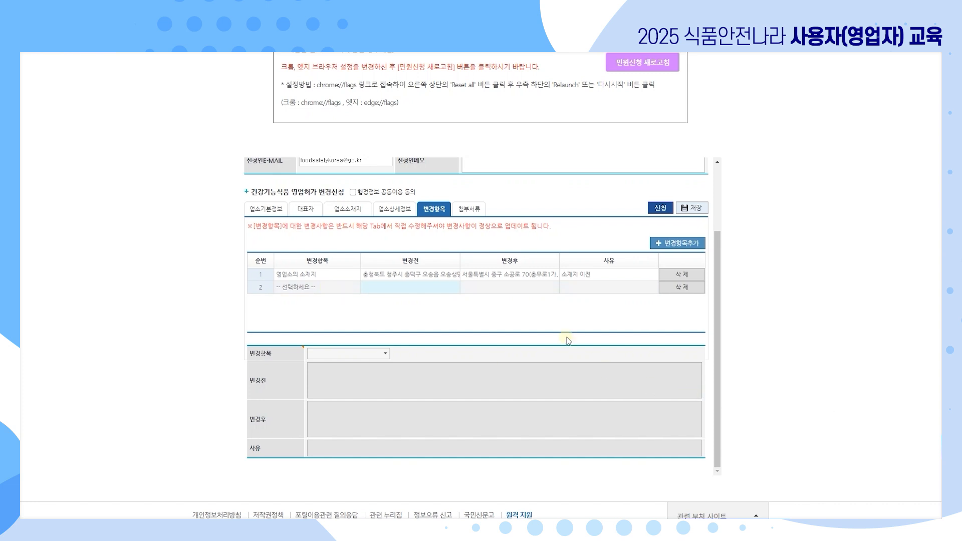
Show the five 첨부서류 document types, tick 행정정보 공동이용 동의, and click 신청.
left_click(474, 209)
scroll(527, 311, "down", 2)
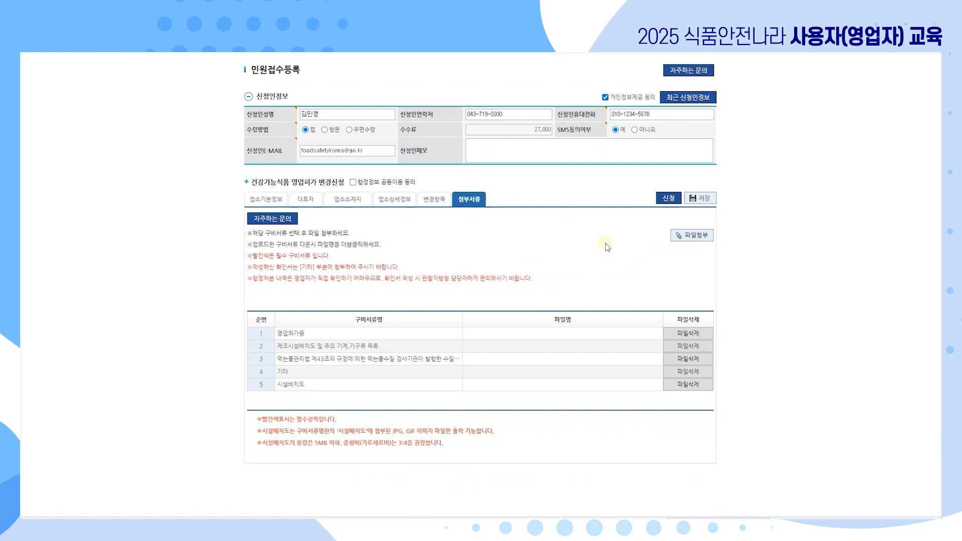
left_click(353, 182)
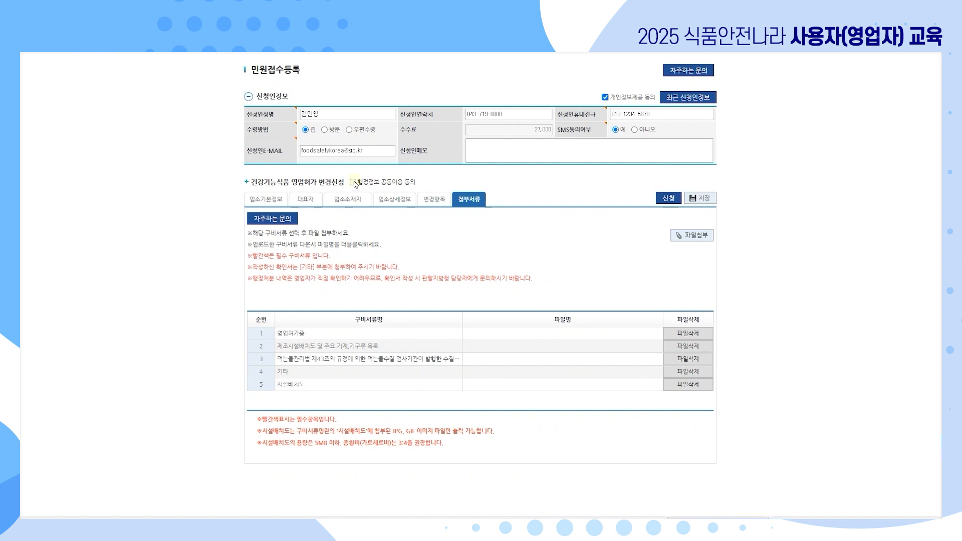
left_click(669, 198)
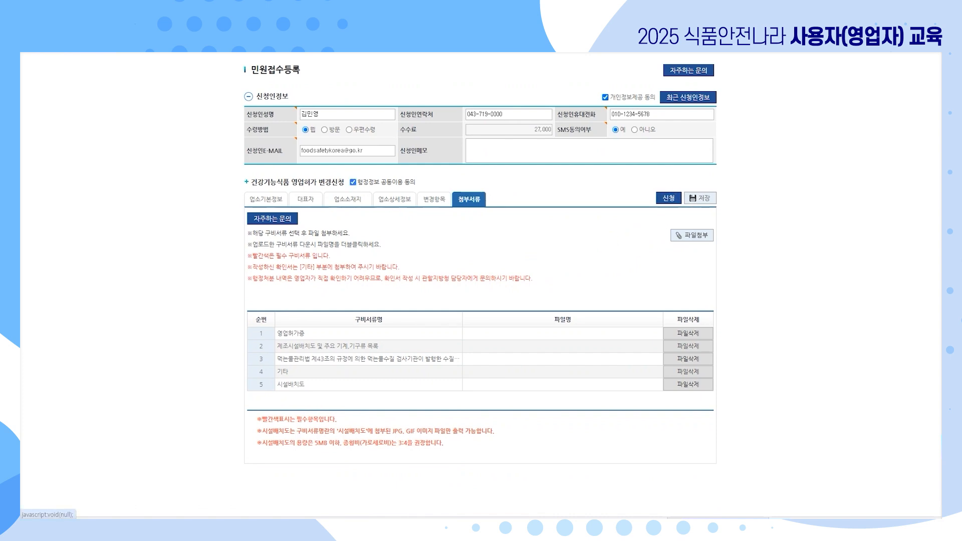
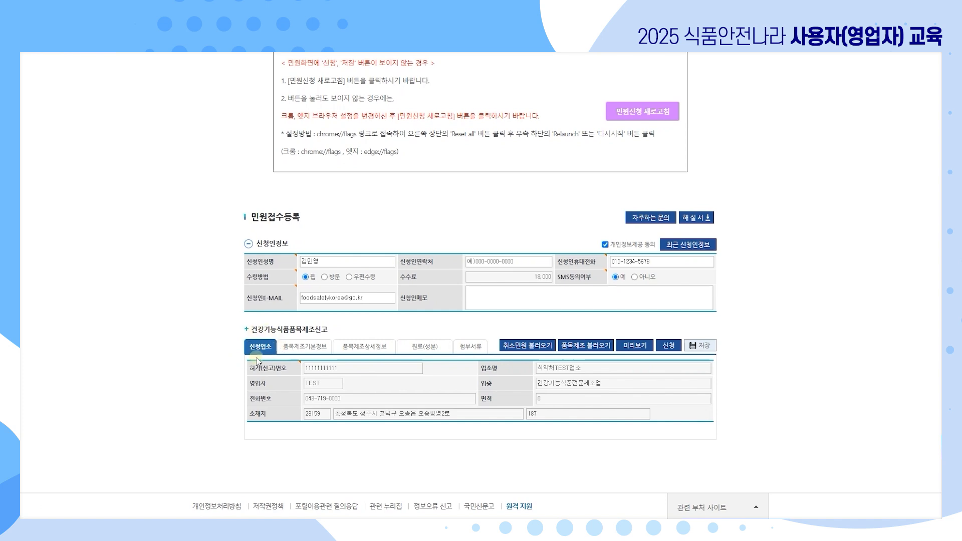
From product basic information, open the 품목제조보고번호 availability lookup window.
left_click(315, 348)
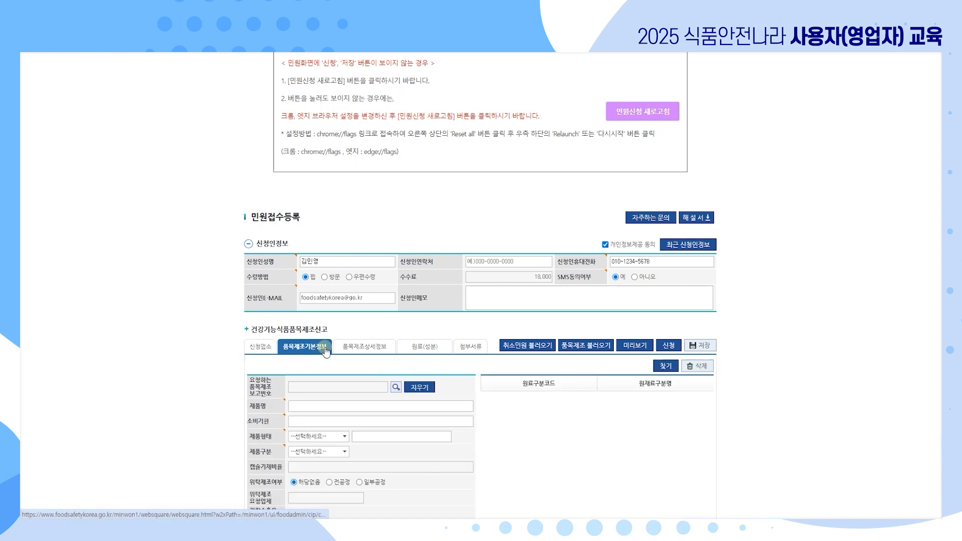
scroll(741, 359, "down", 1)
scroll(742, 359, "down", 2)
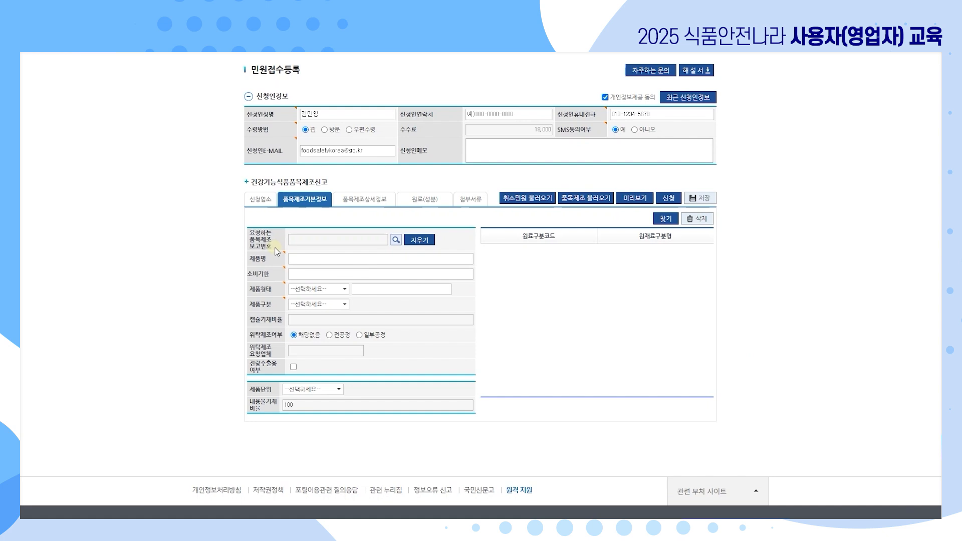
left_click(397, 242)
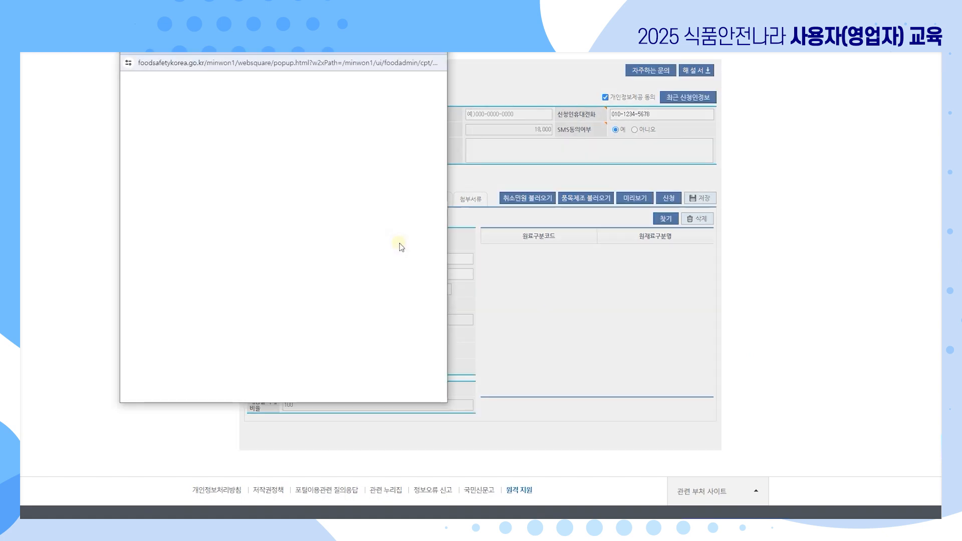
left_click_drag(352, 16, 359, 93)
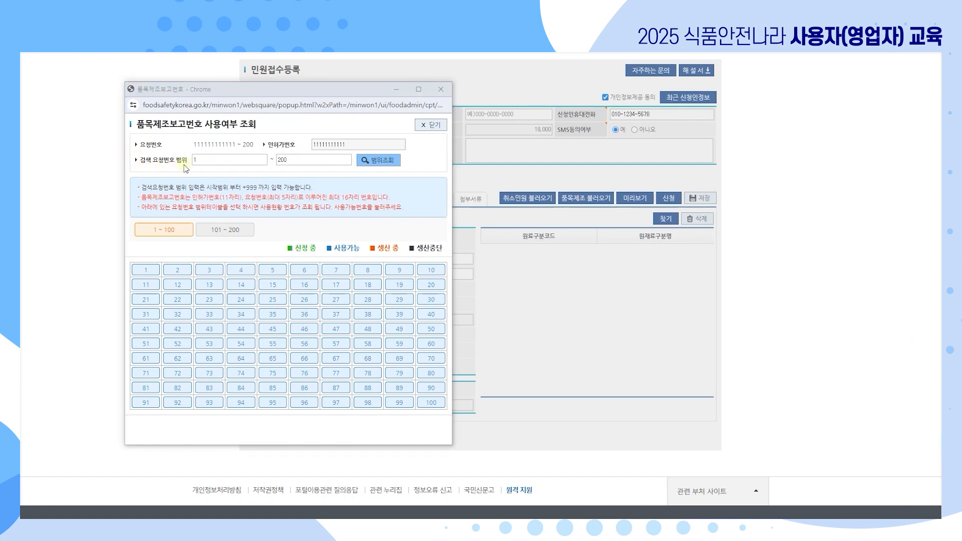
Set the lookup's 검색 요청번호 범위 to 1000 through 1200.
left_click(302, 161)
key("BackSpace")
type("999")
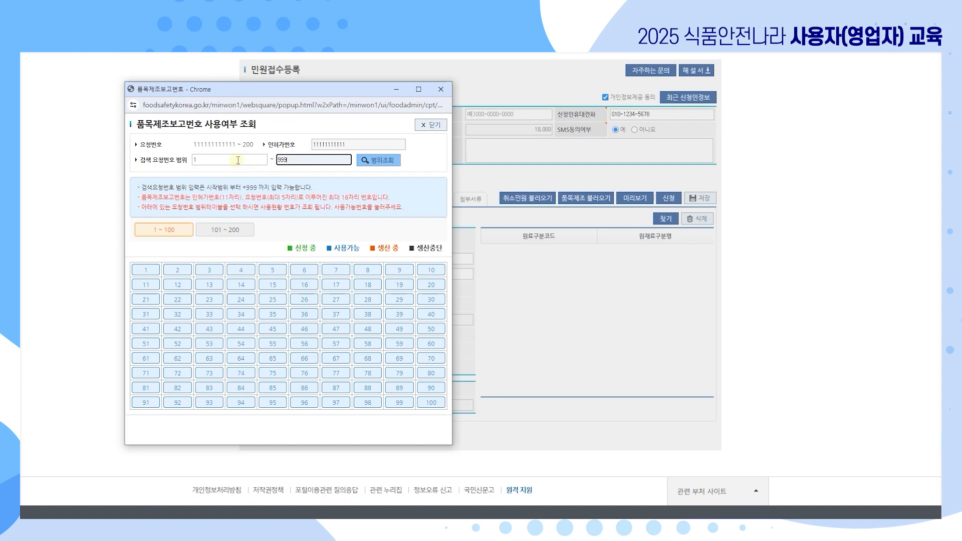
left_click(238, 160)
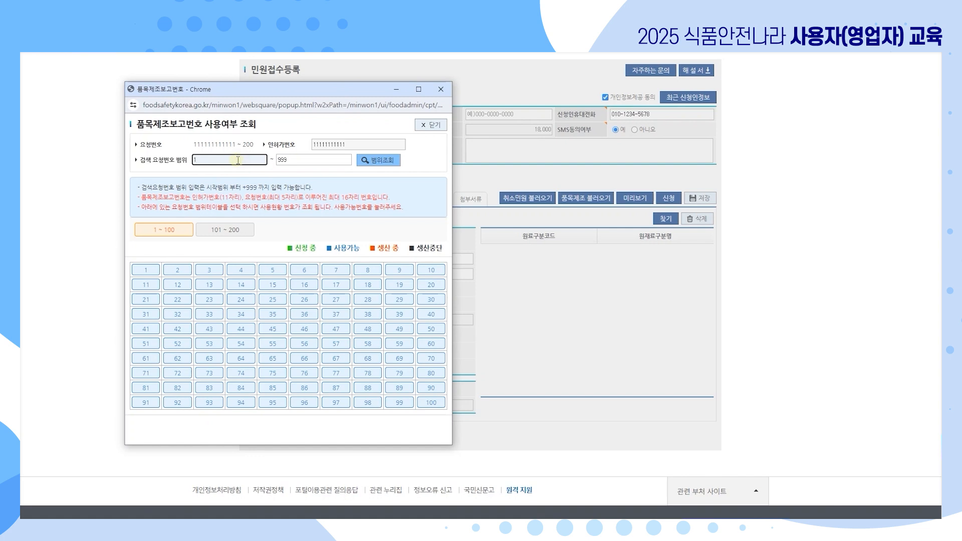
type("000")
left_click(280, 162)
type("1200")
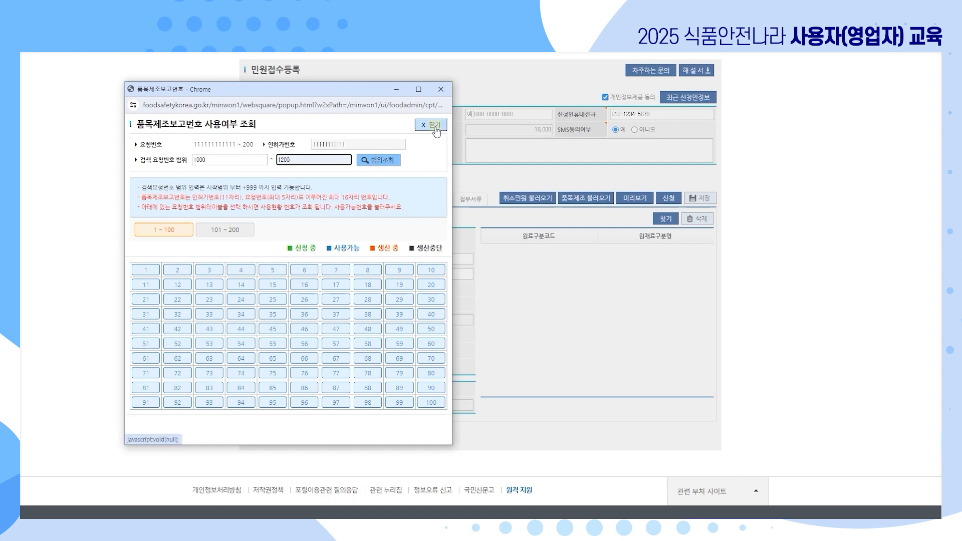
Close the lookup and enter 제품명 '안전한 알약' and 소비기한 '제조일로부터 1년'.
left_click(435, 126)
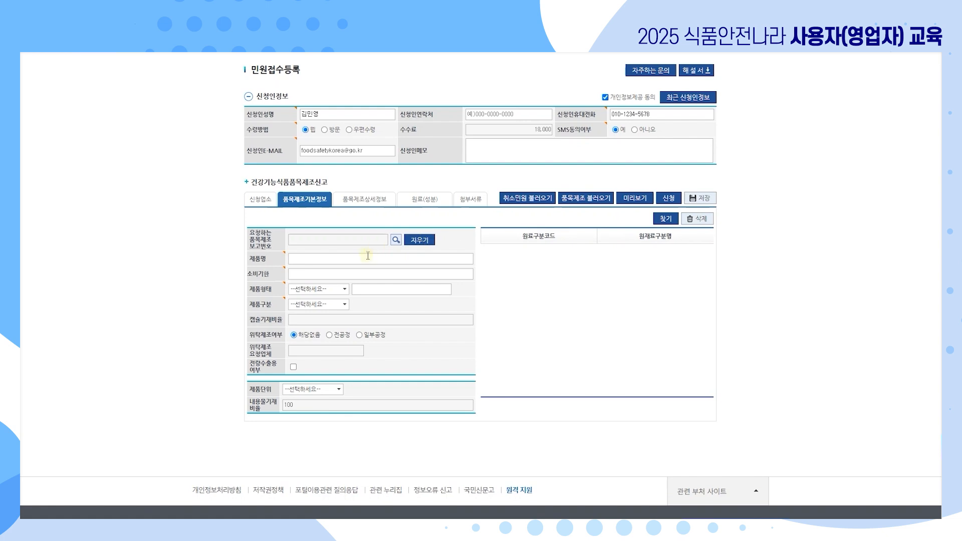
left_click(381, 262)
type("안전한 알약")
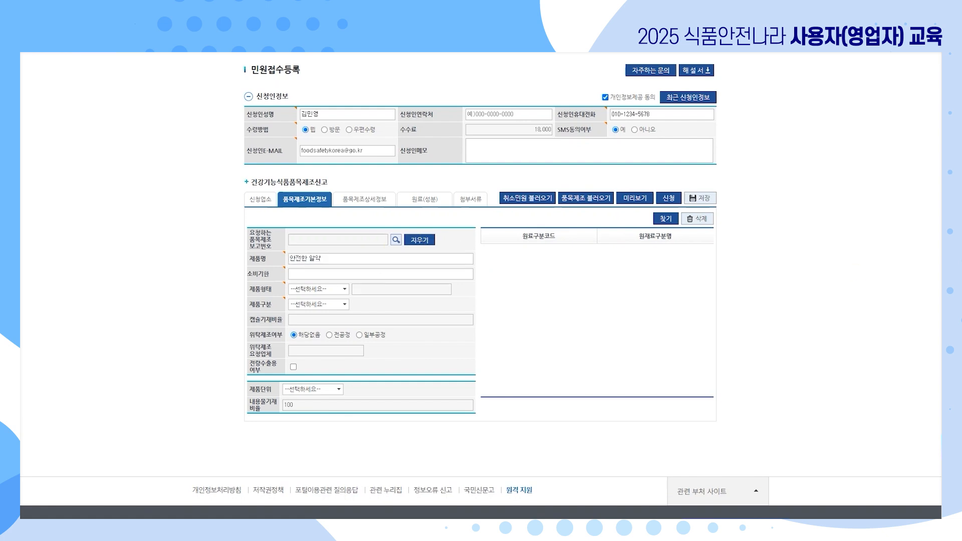
left_click(449, 275)
type("제조일로부터 1년")
Set 제품형태 to 정, 제품구분 to 최종제품, and 제품단위 to ㎖.
left_click(315, 289)
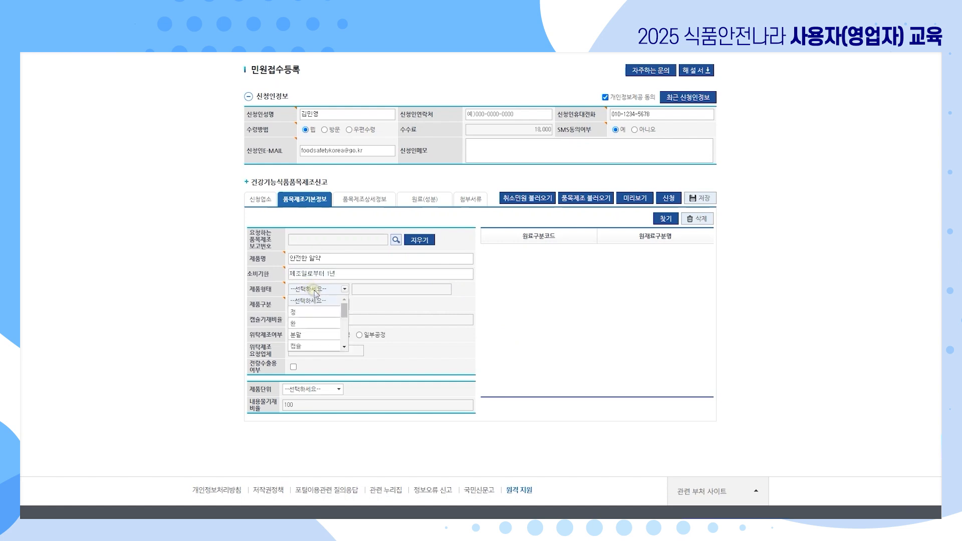
left_click(321, 310)
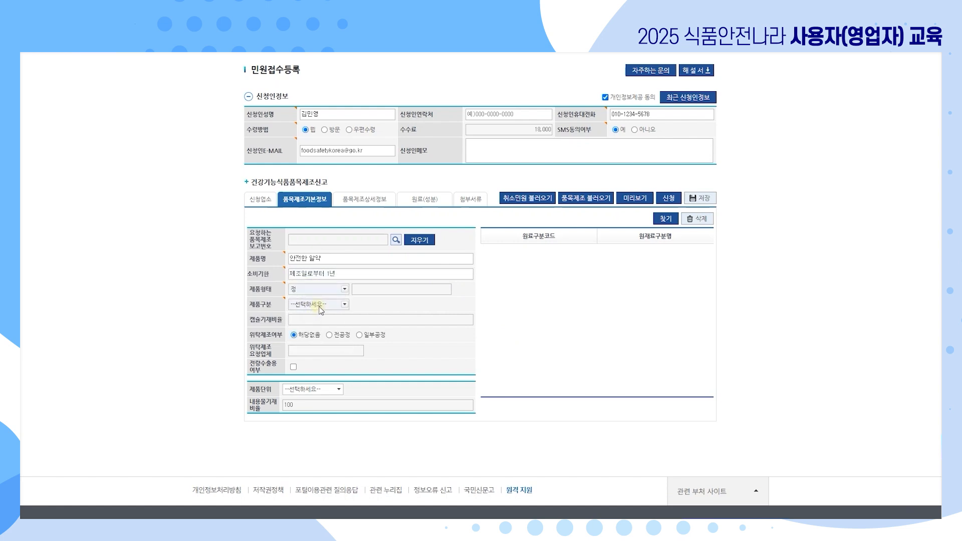
left_click(319, 306)
left_click(316, 336)
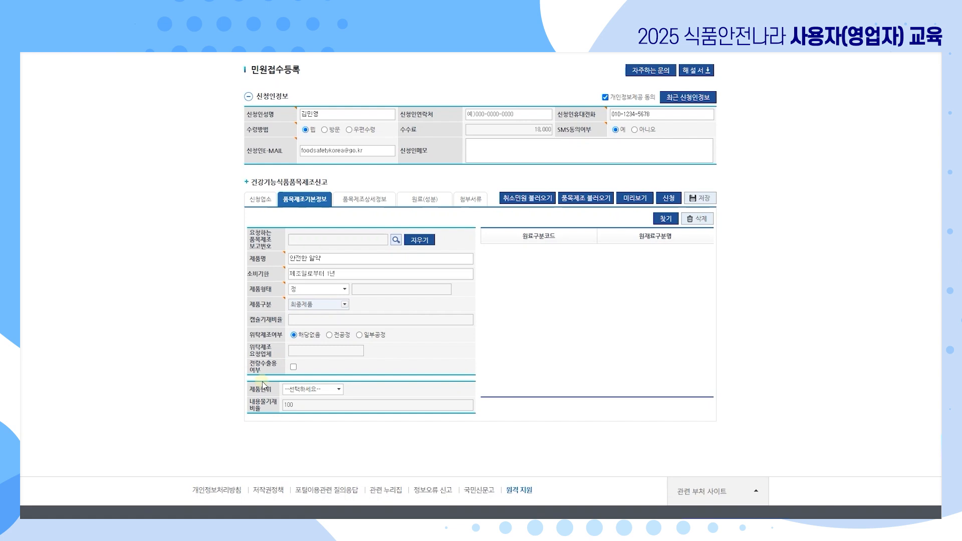
left_click(338, 389)
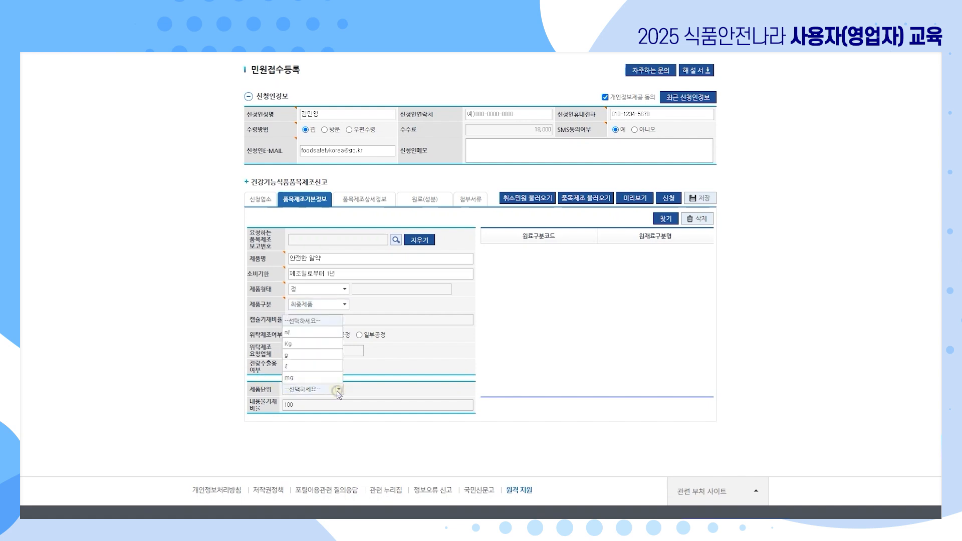
left_click(326, 332)
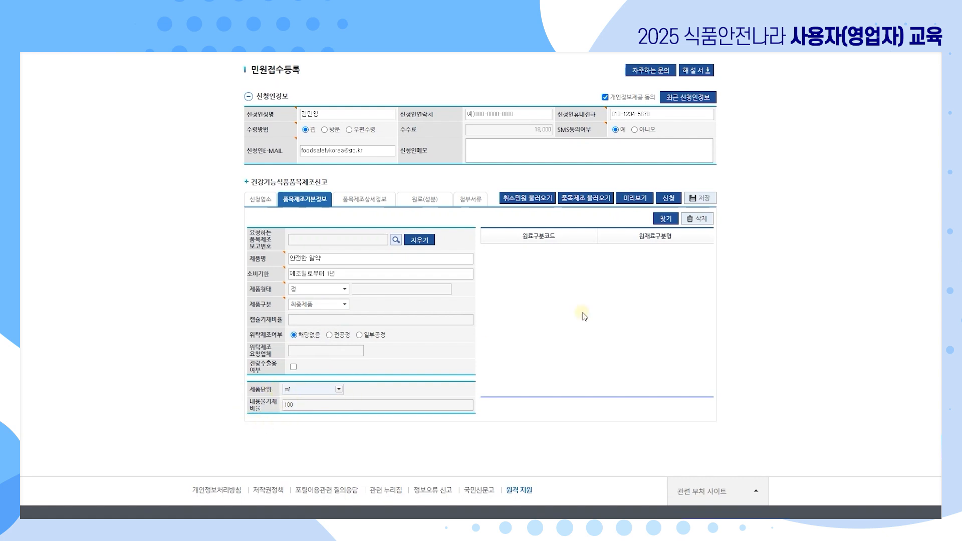
left_click(673, 226)
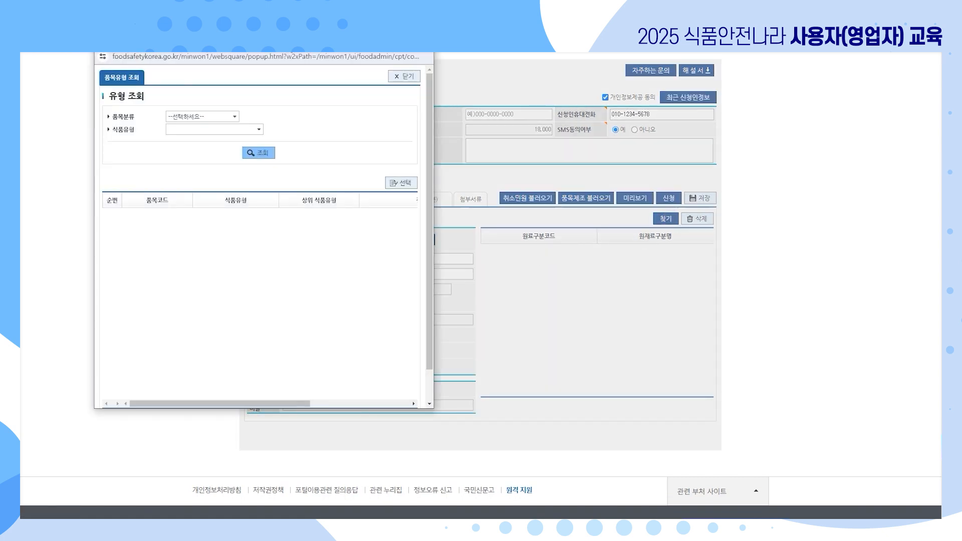
left_click_drag(290, 55, 293, 94)
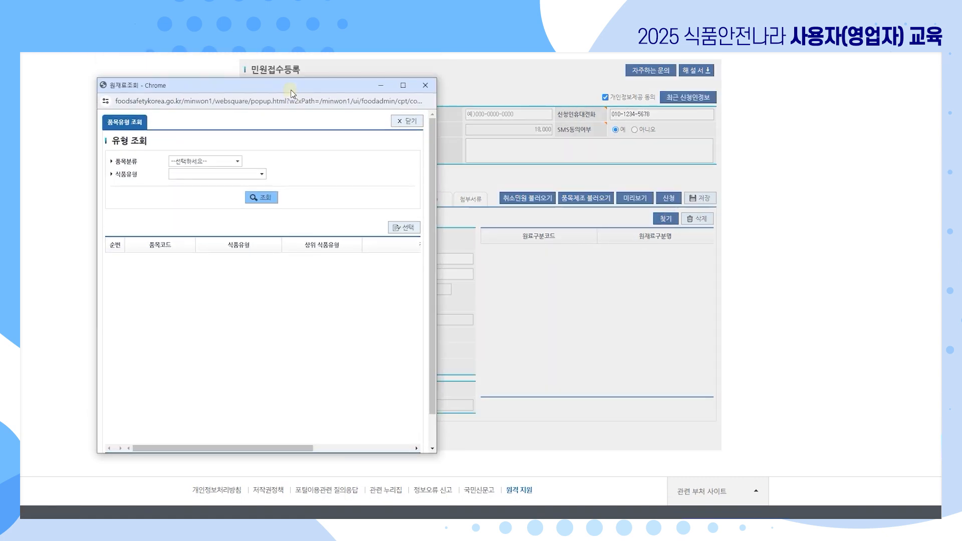
left_click(236, 162)
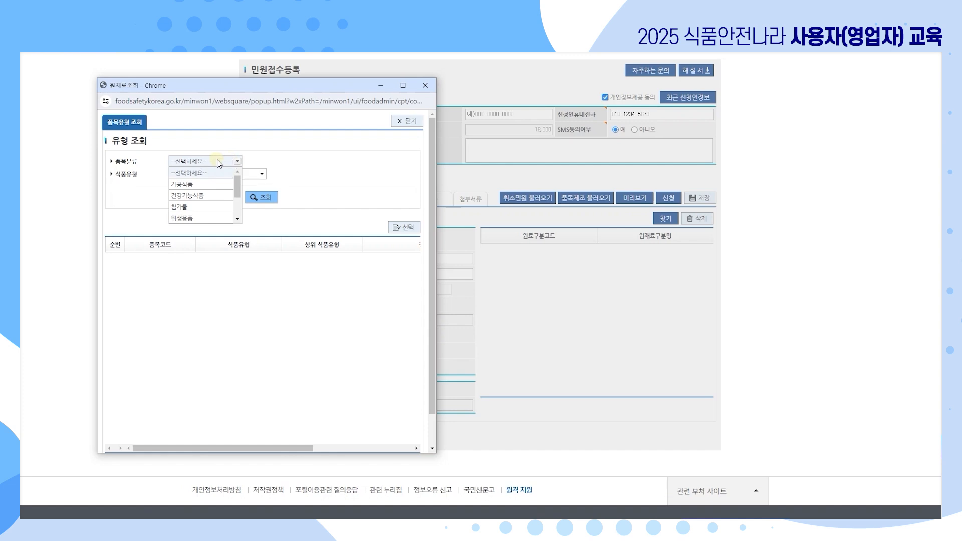
left_click(210, 195)
left_click(218, 175)
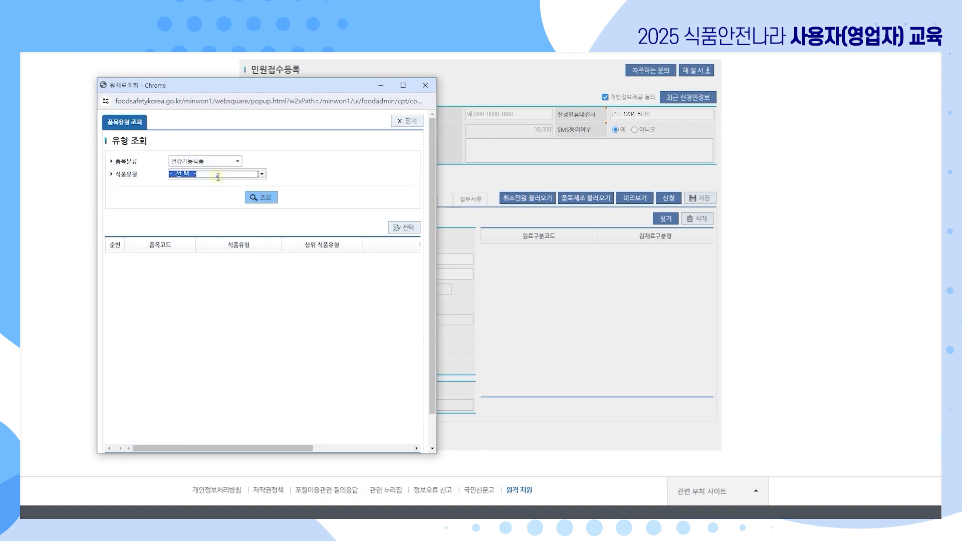
type("비타민")
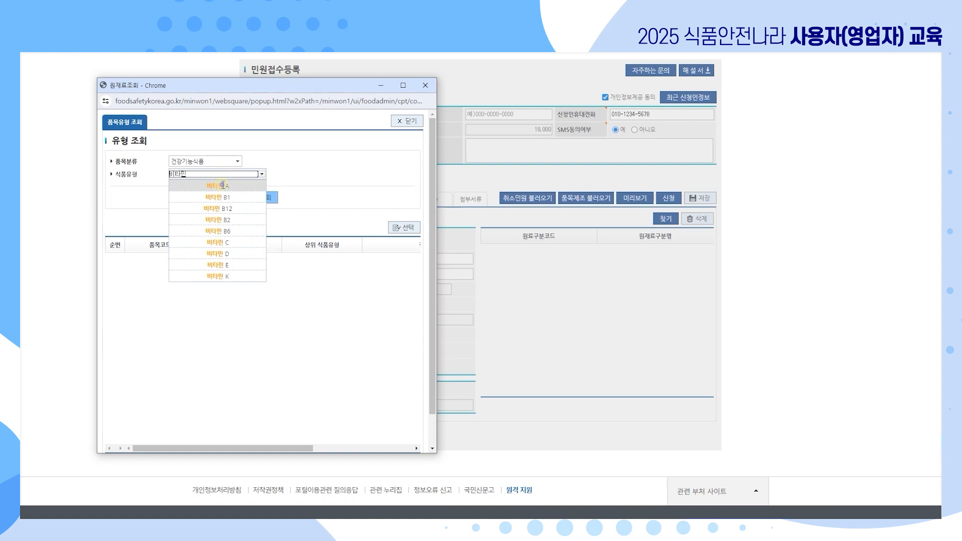
left_click(217, 186)
double_click(237, 258)
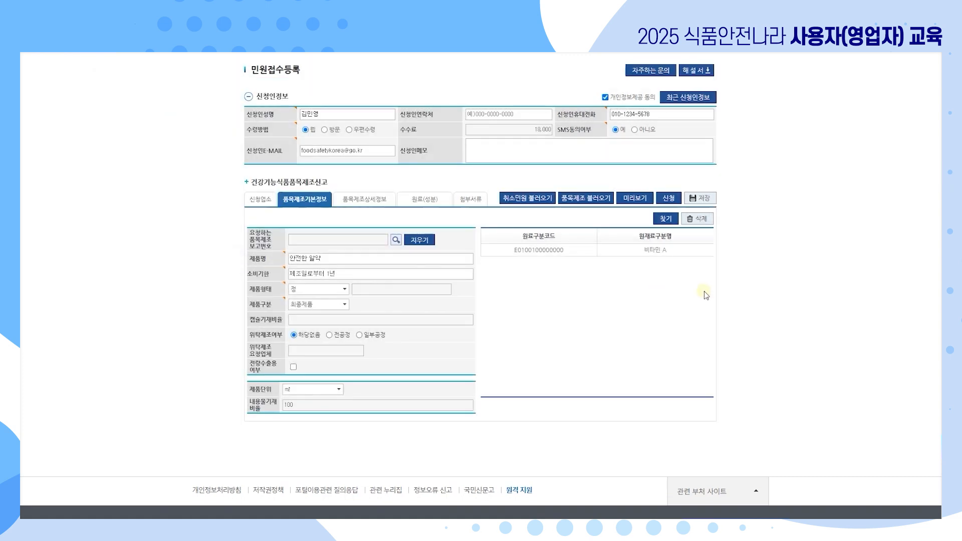
Open 품목제조상세정보, dismiss the notice, tick 확인함, and review the three vitamin A 주된 기능성 entries.
left_click(362, 203)
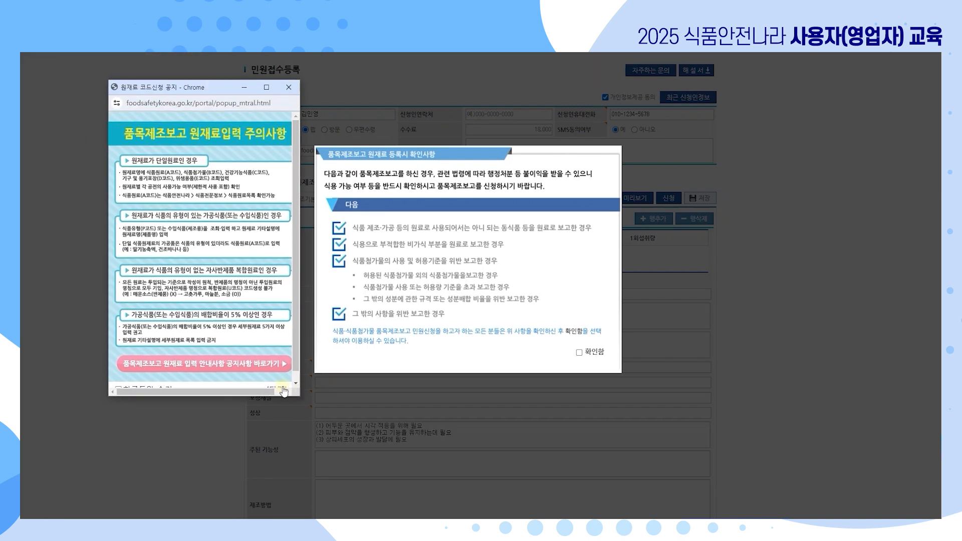
left_click(565, 367)
left_click(579, 353)
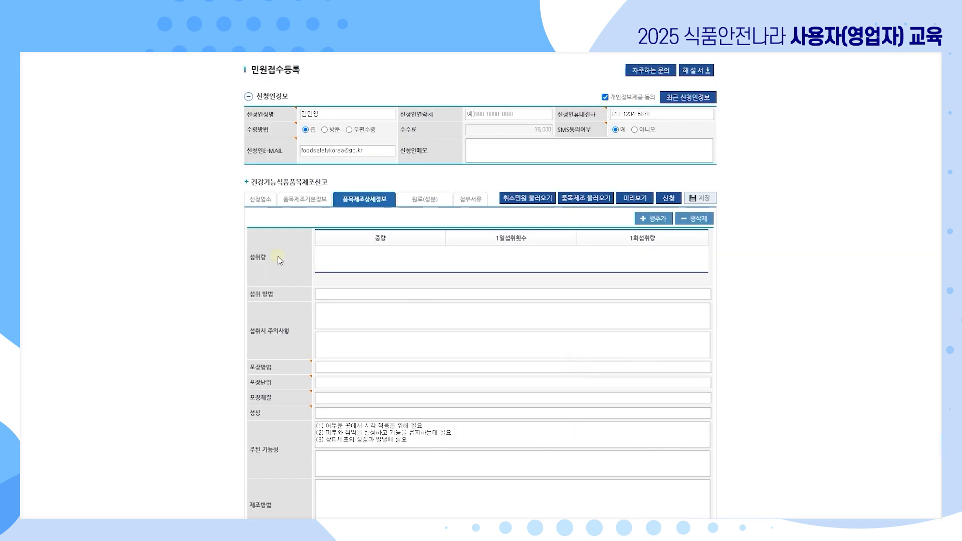
scroll(289, 257, "down", 3)
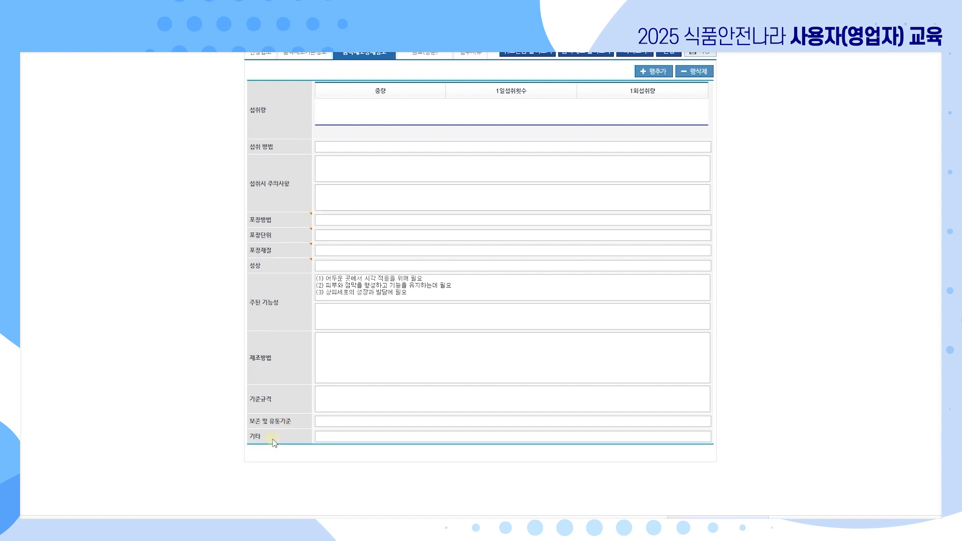
scroll(274, 442, "up", 2)
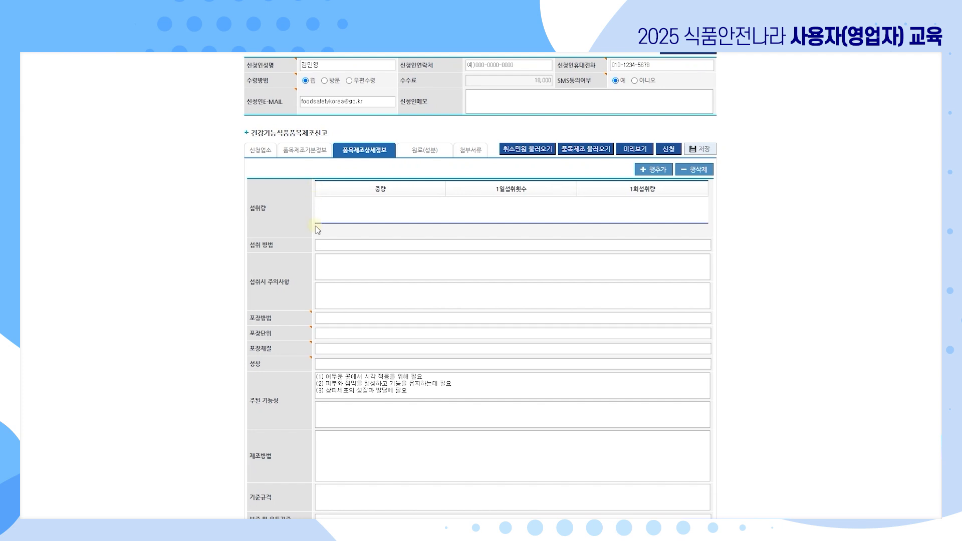
scroll(318, 231, "down", 1)
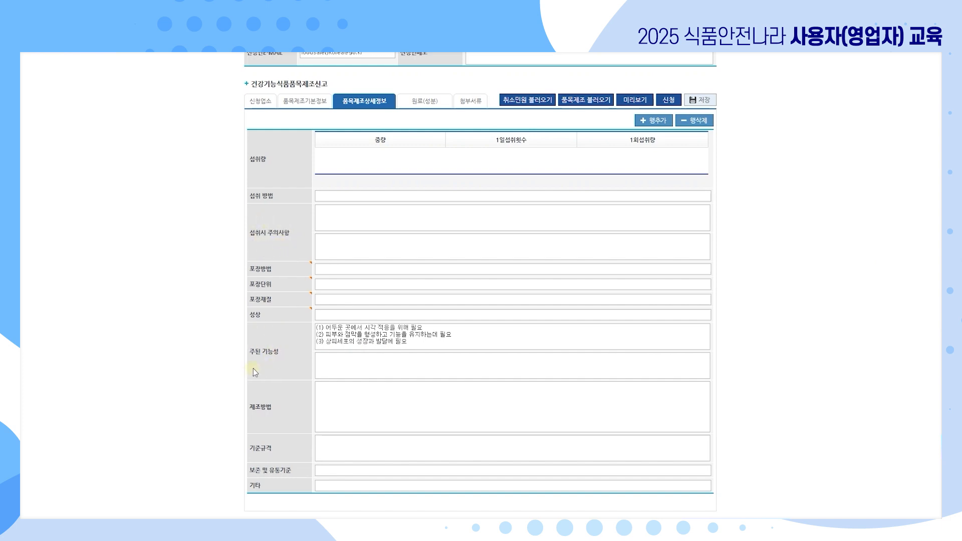
left_click(305, 101)
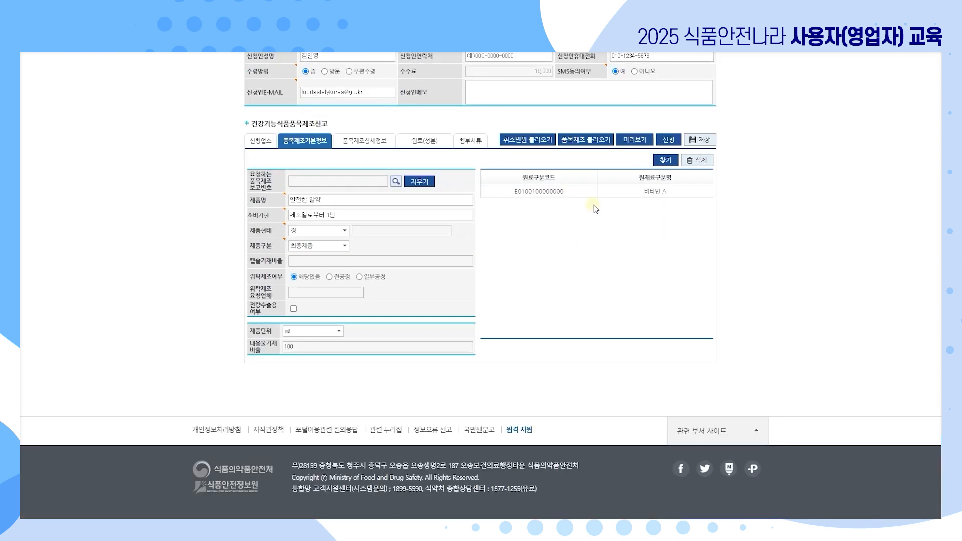
left_click(368, 141)
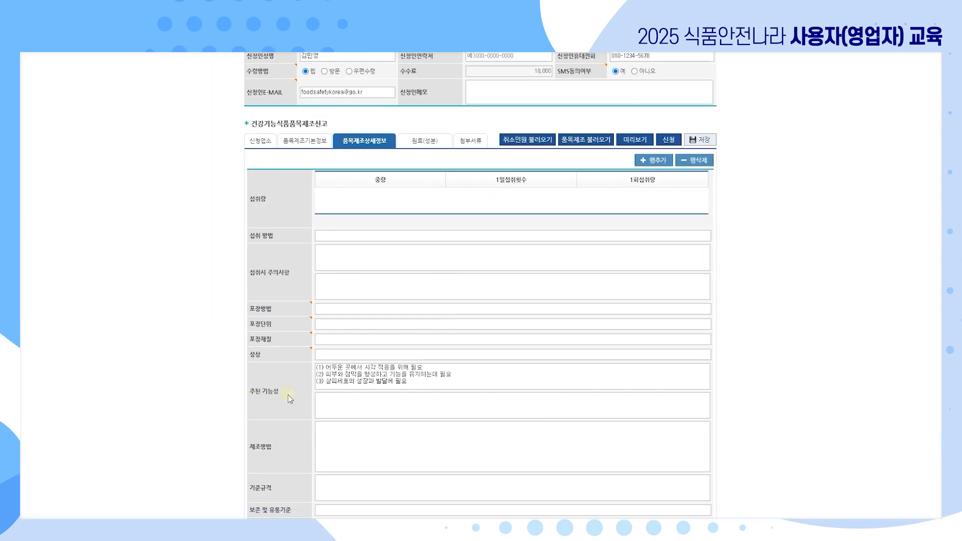
scroll(351, 325, "down", 2)
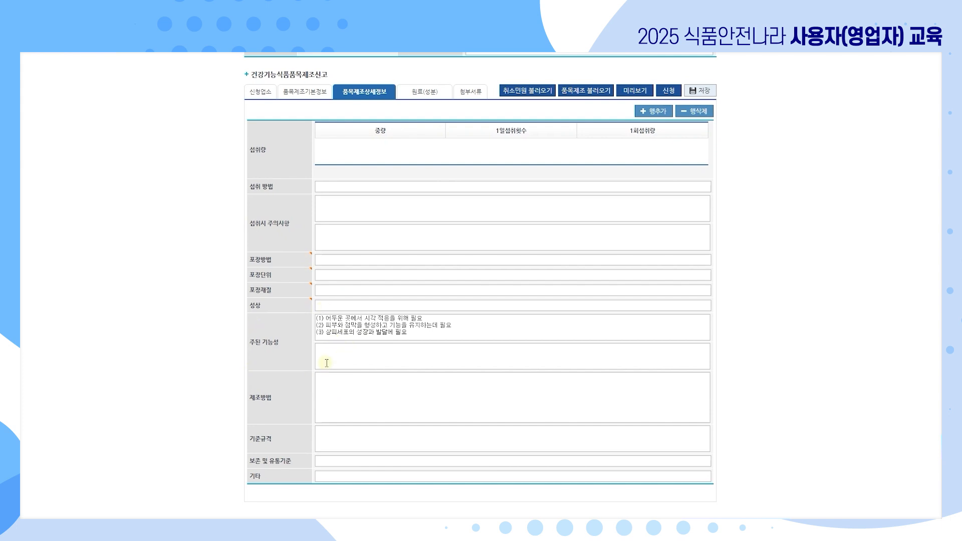
On the 원료(성분) tab, add a 고시형원료 row filled with 비타민 A from the 원재료 조회 search.
left_click(426, 92)
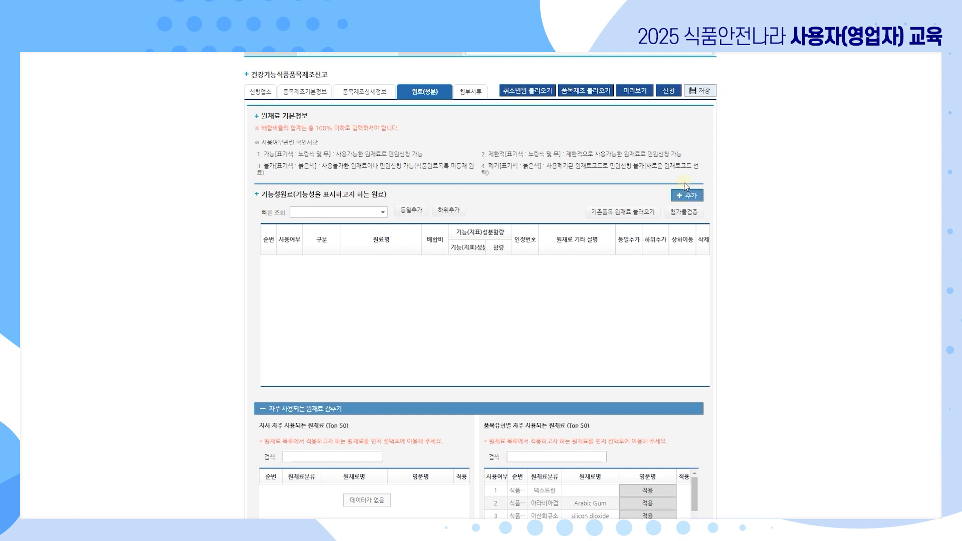
left_click(691, 196)
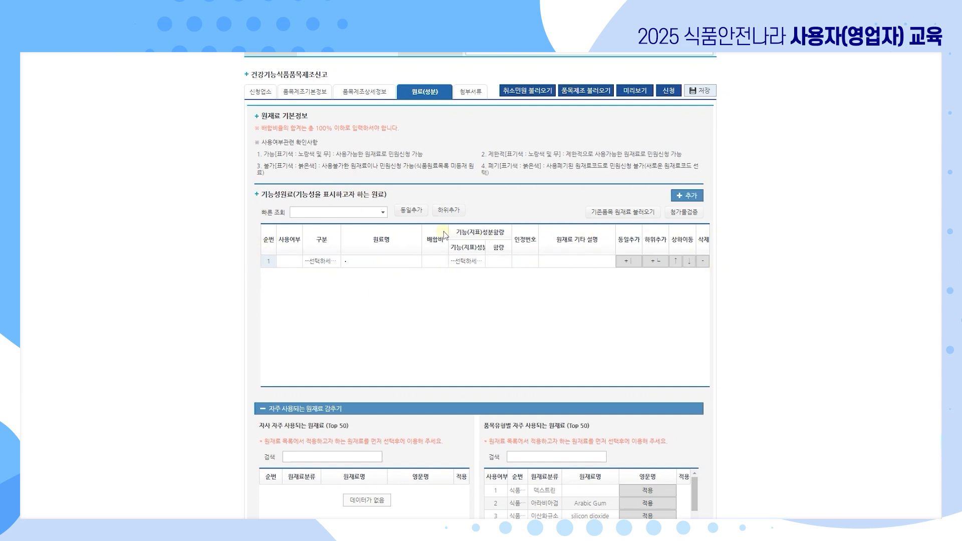
left_click(331, 263)
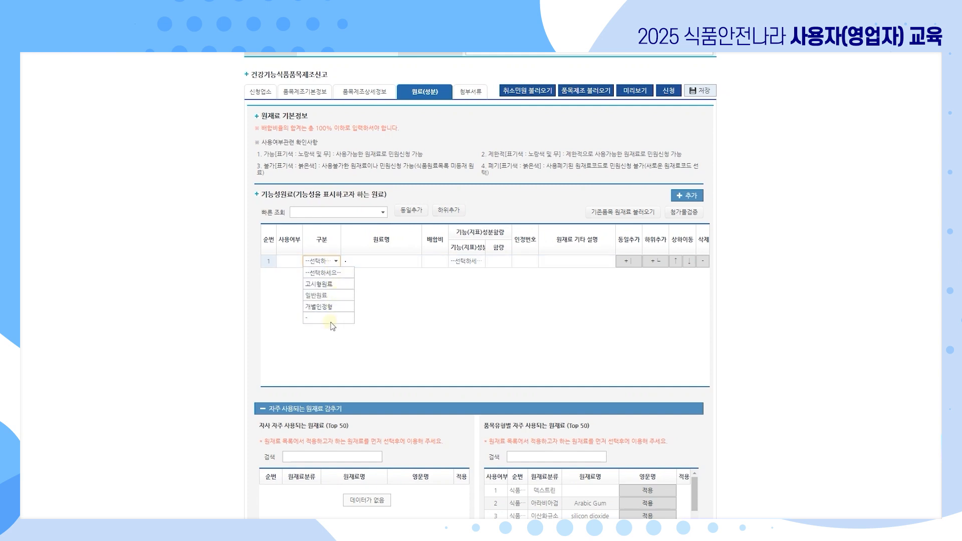
left_click(334, 289)
left_click(401, 264)
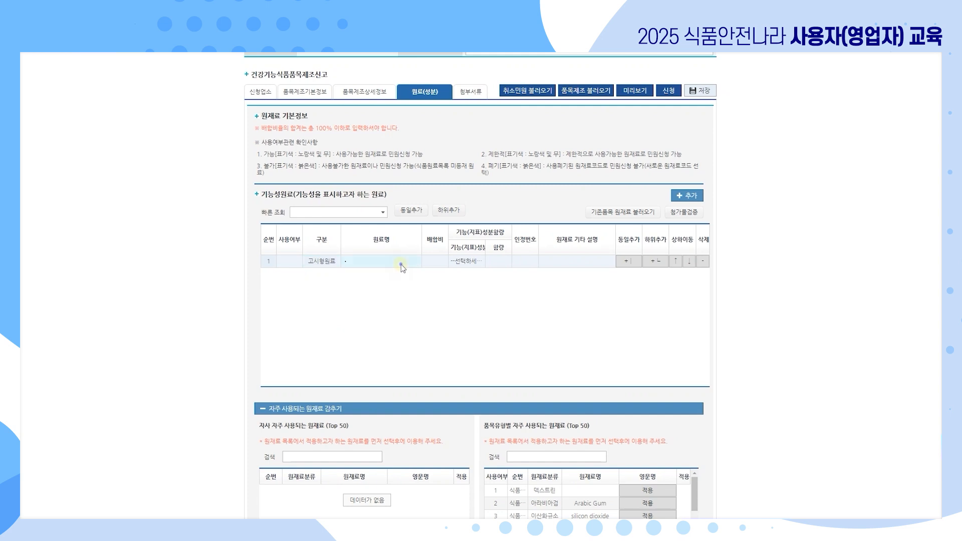
left_click_drag(350, 142, 354, 107)
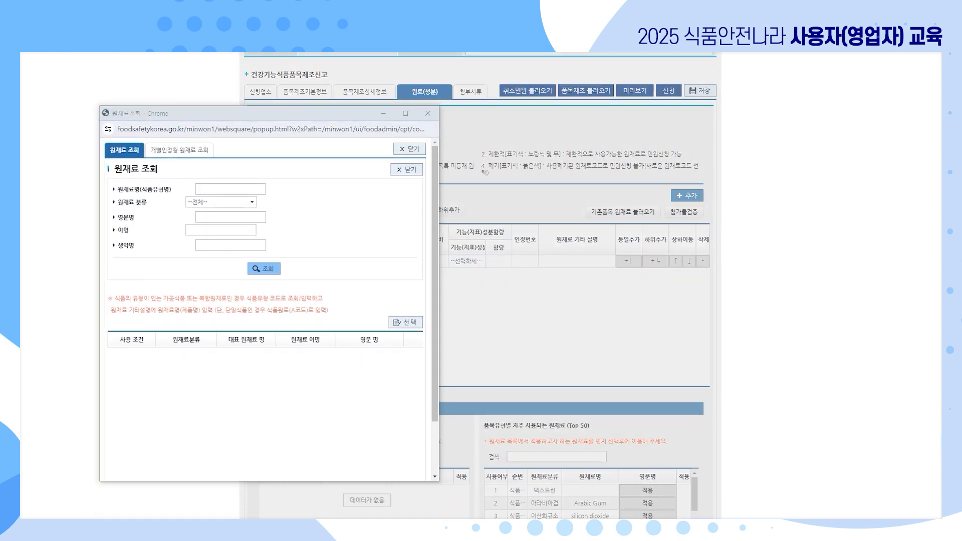
left_click(239, 189)
type("비타민 A")
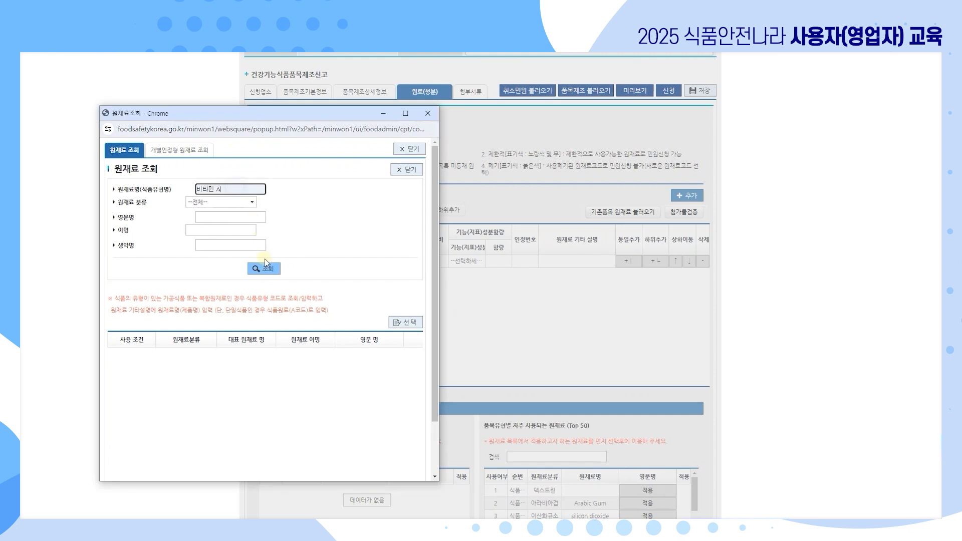
left_click(264, 272)
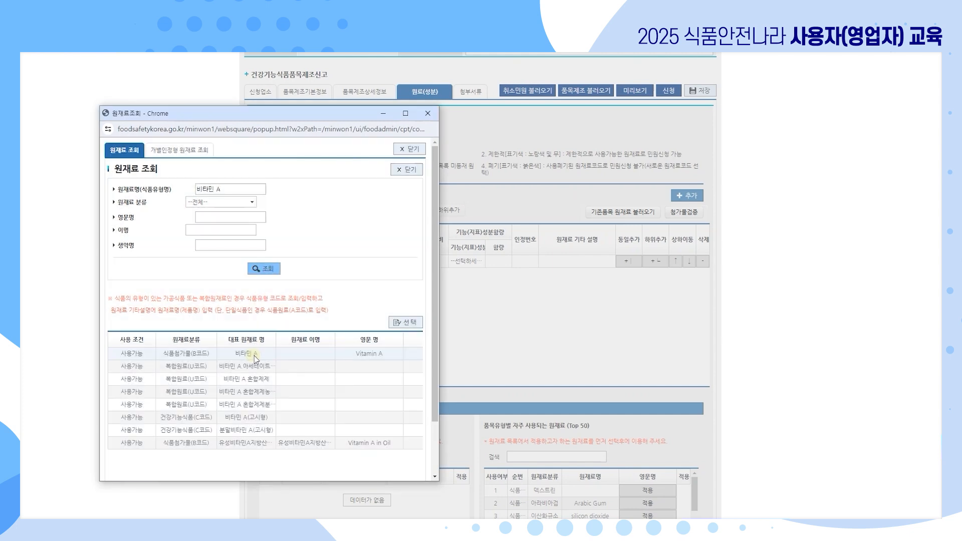
double_click(260, 354)
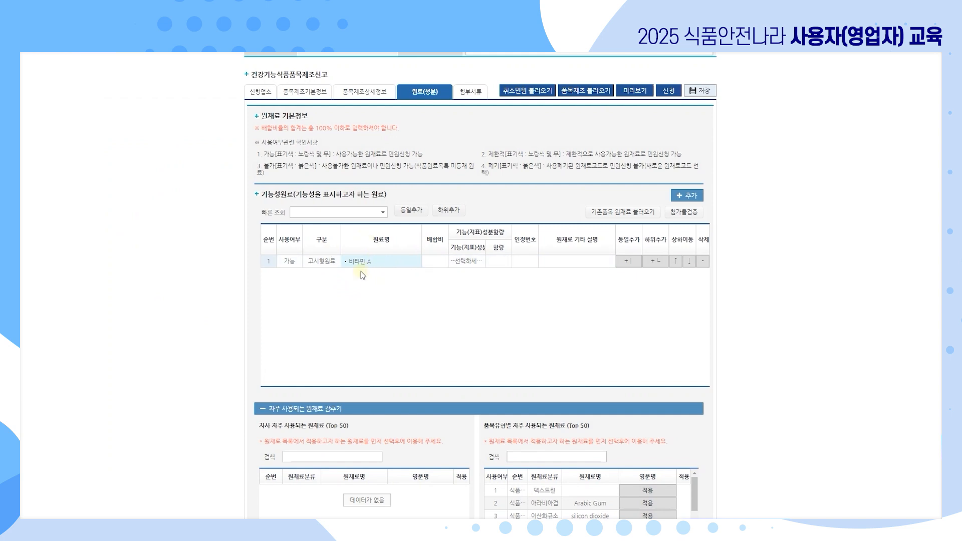
Recheck row 1's functional component and 고시형원료 category, then add an empty sub-ingredient row beneath.
left_click(469, 261)
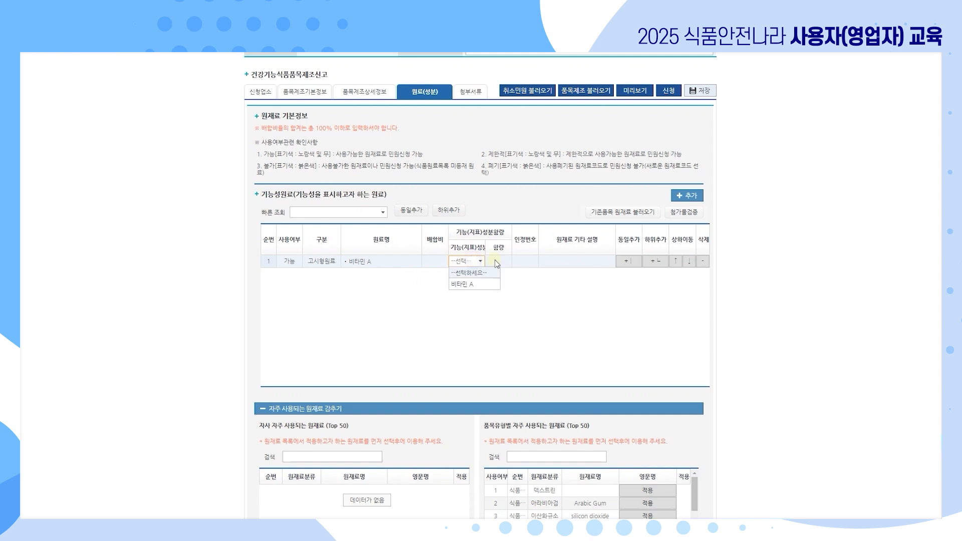
left_click(501, 261)
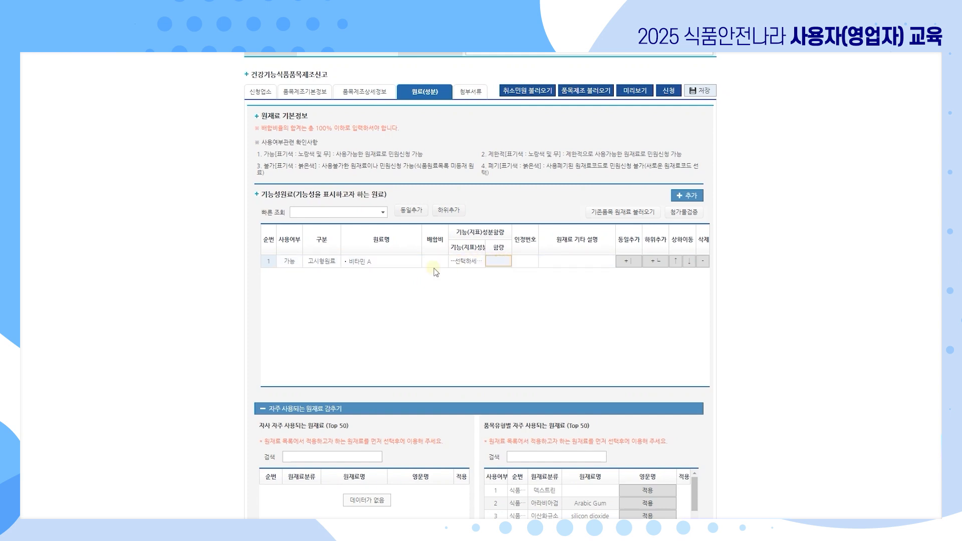
left_click(335, 261)
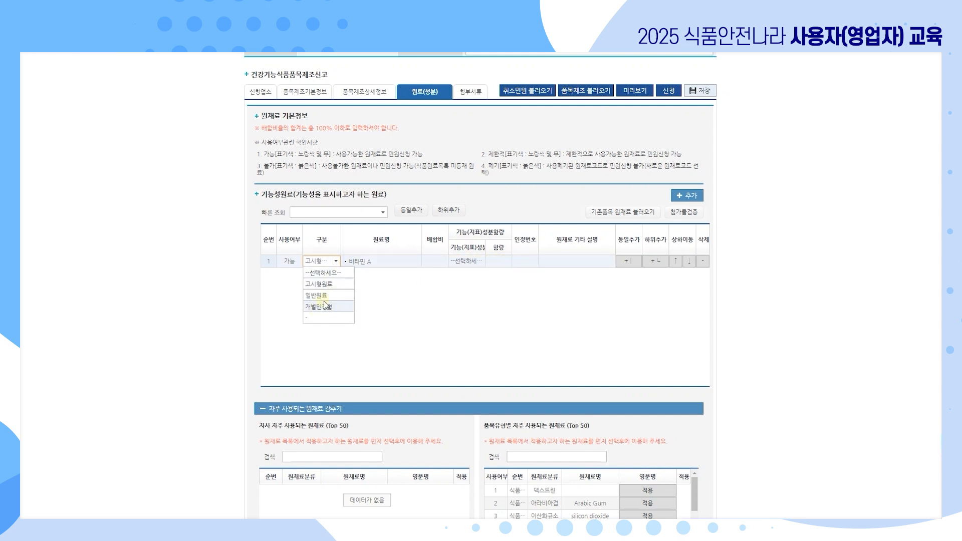
left_click(297, 271)
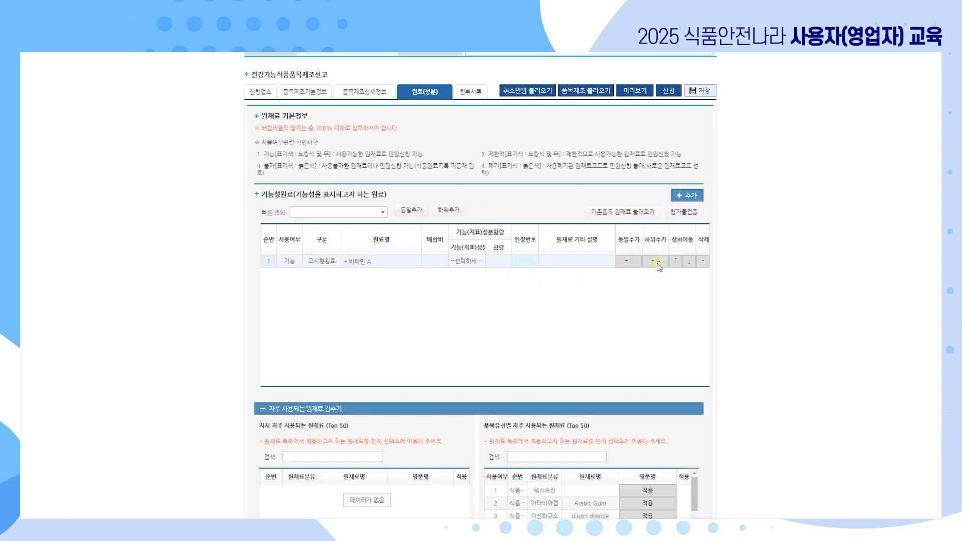
left_click(656, 262)
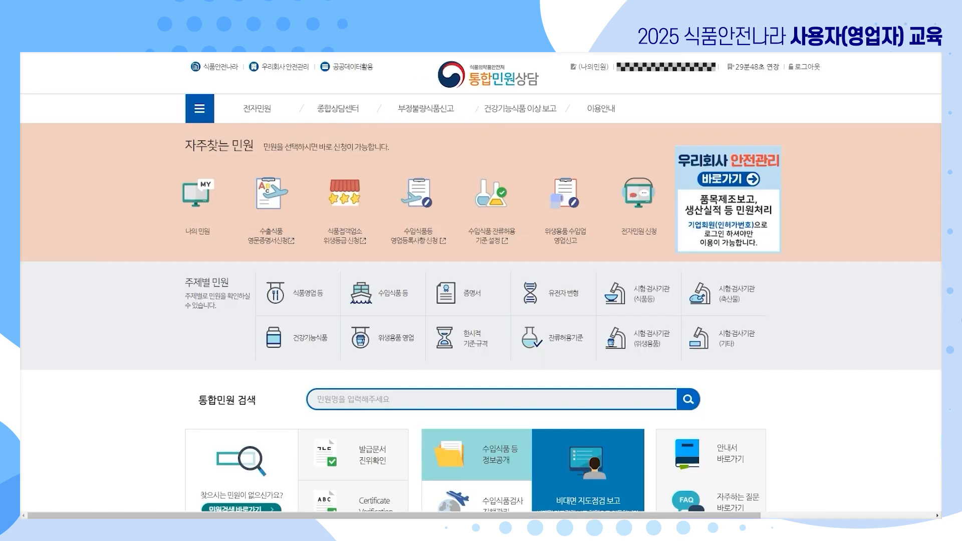
Go to 전자민원 > 원재료코드 신청 and scroll through the raw material code application form.
mouse_move(257, 108)
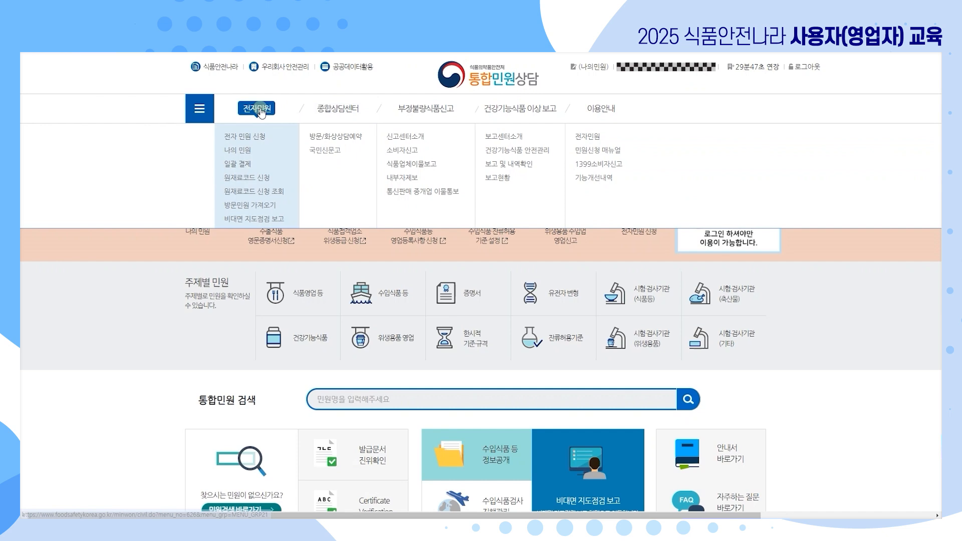
left_click(253, 179)
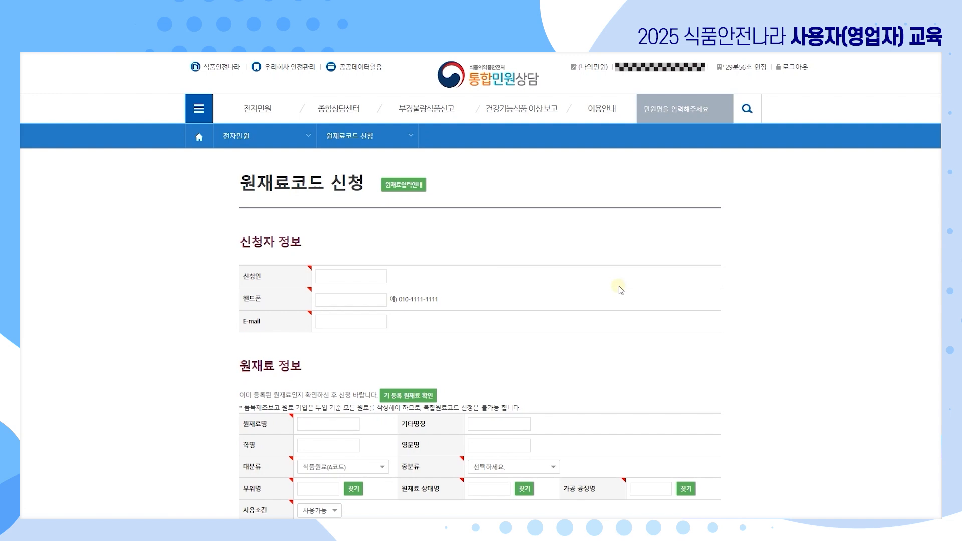
scroll(511, 338, "down", 2)
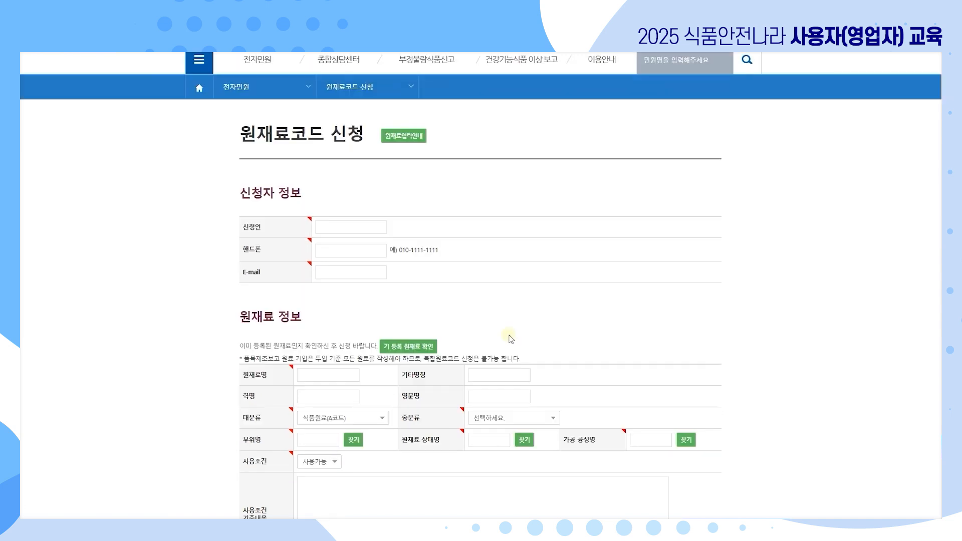
scroll(507, 323, "down", 1)
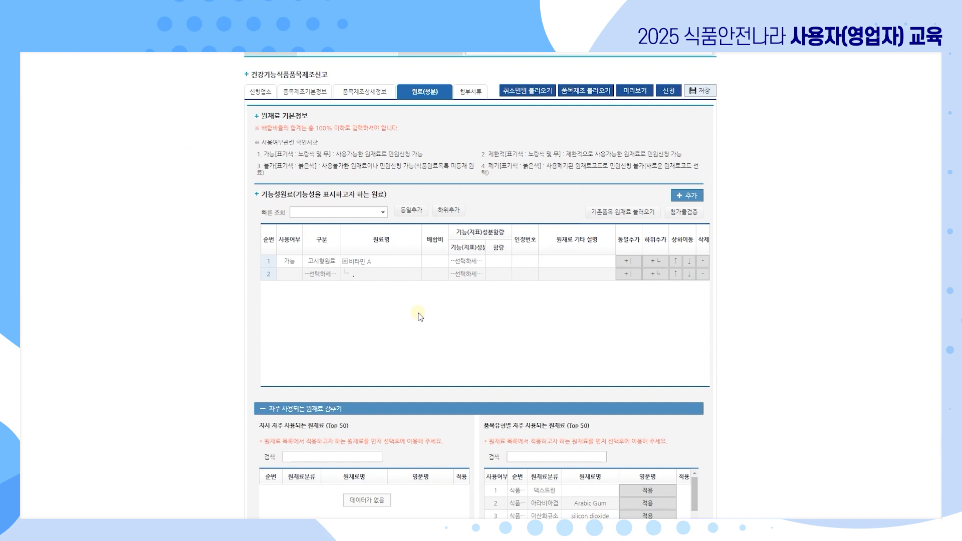
Quick-search 소스, add it as an ingredient row, and describe it as 케첩.
left_click(343, 213)
type("ㅅ")
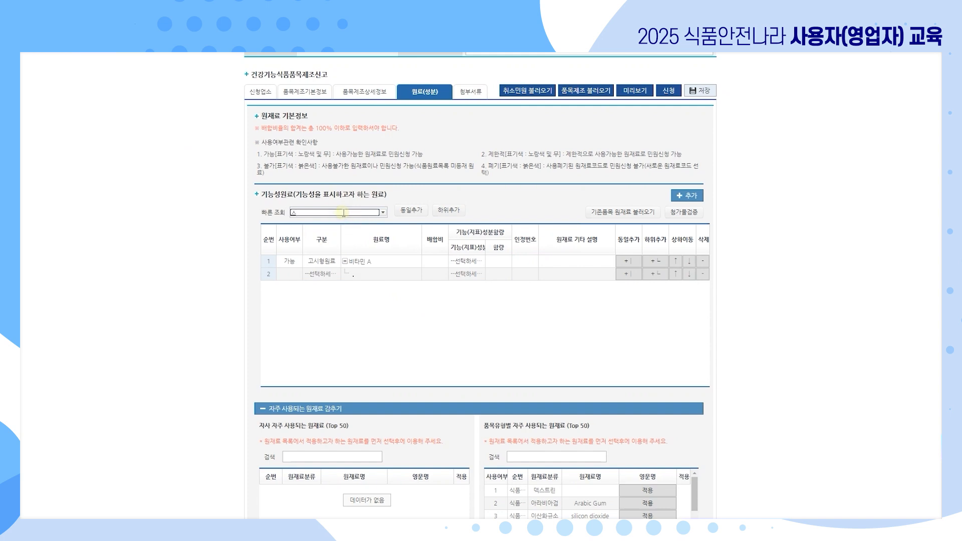
type("스")
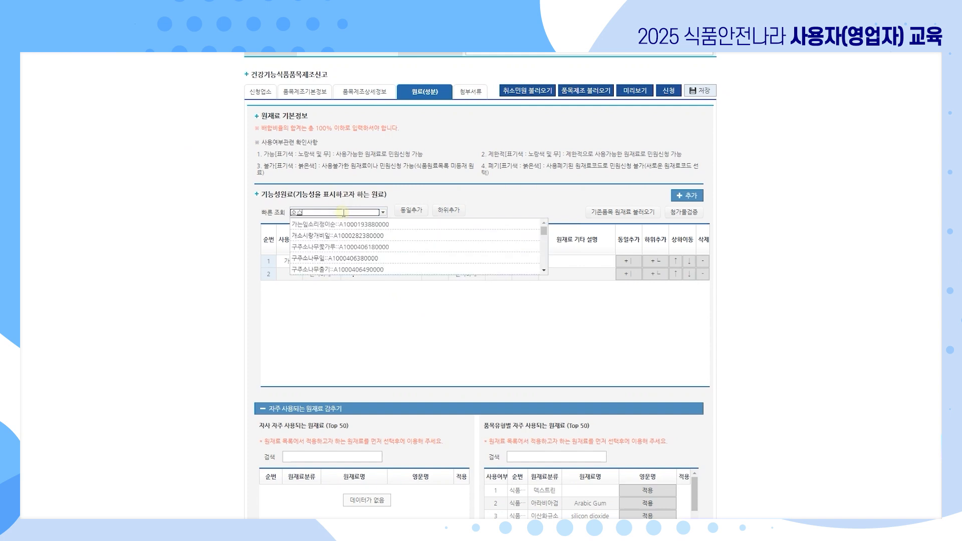
left_click(334, 257)
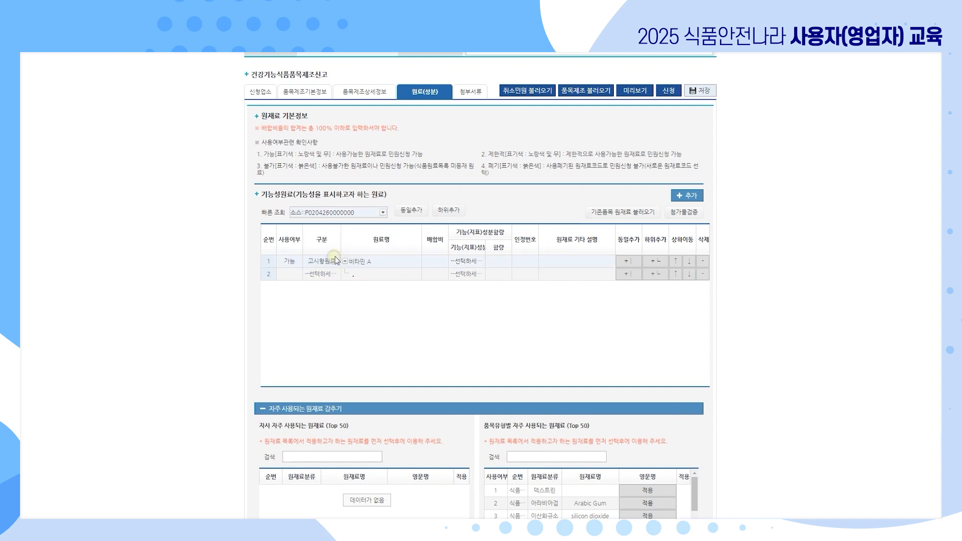
left_click(411, 214)
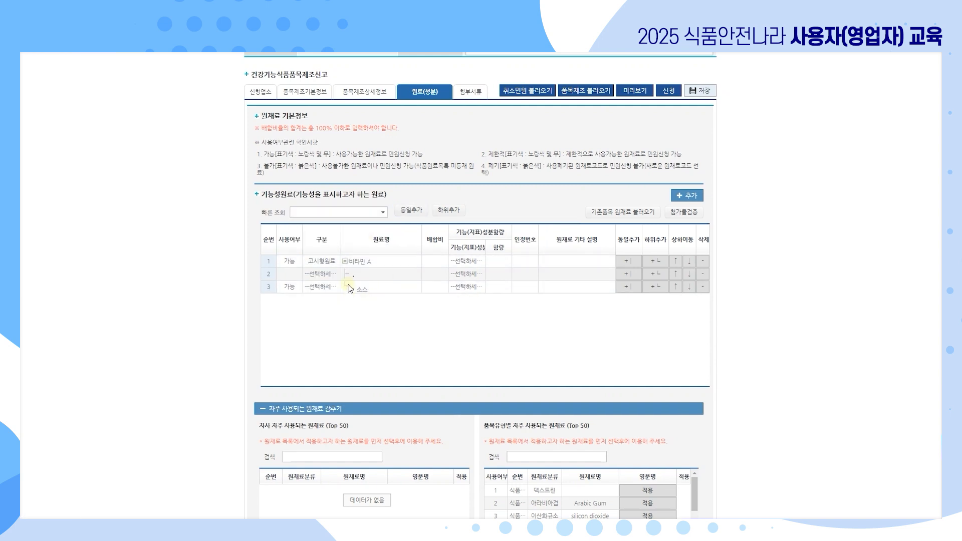
left_click(577, 286)
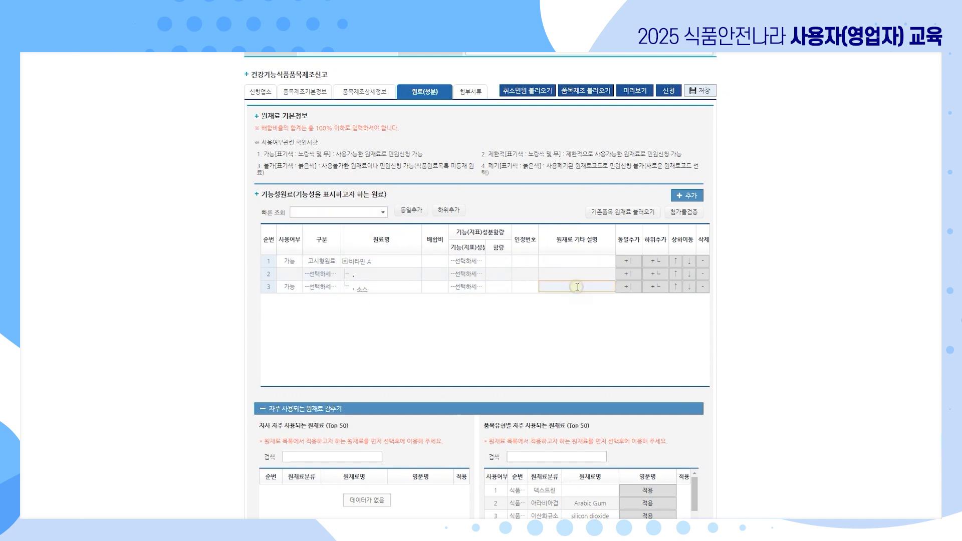
type("케첩")
key("Return")
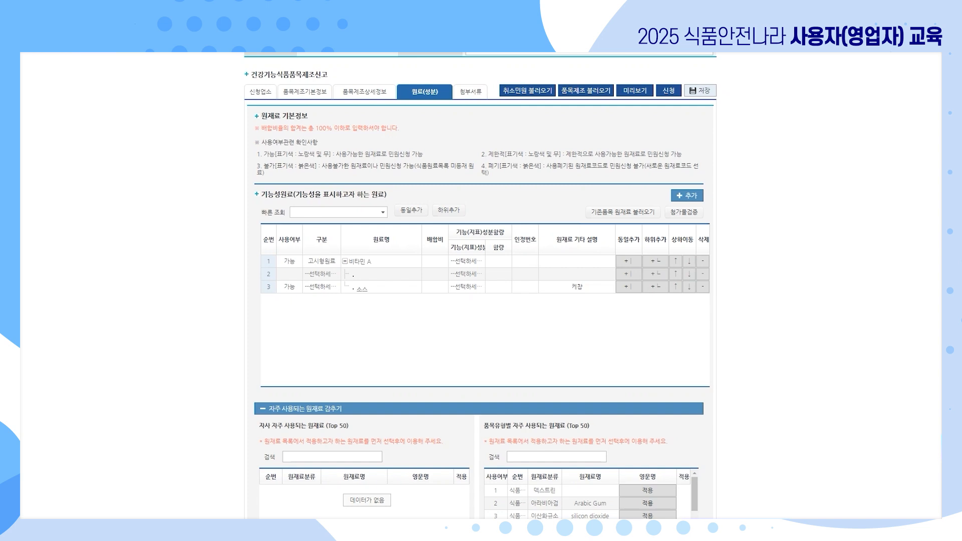
Add 세부원재료 as a nested sub-ingredient row with the description '케짜 이름'.
left_click(371, 261)
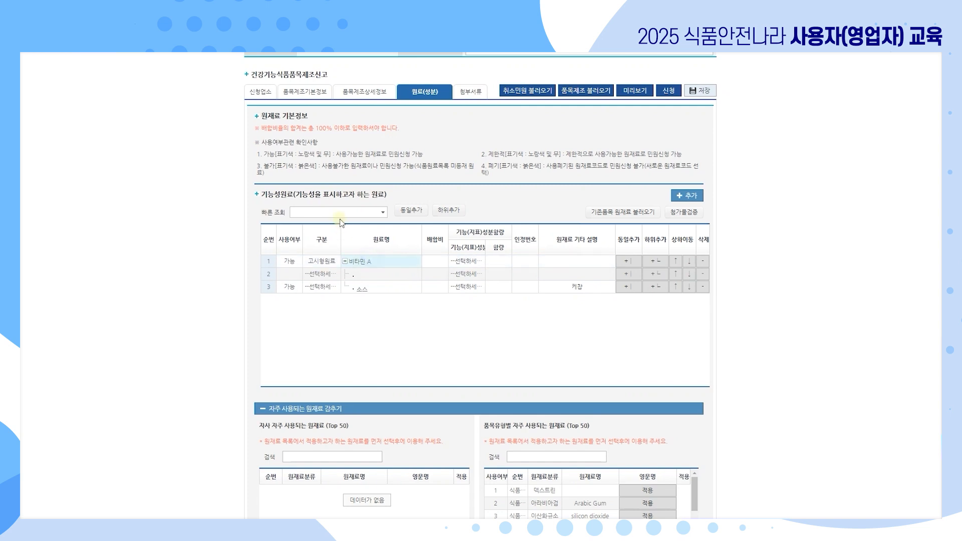
left_click(340, 213)
type("세부원재료")
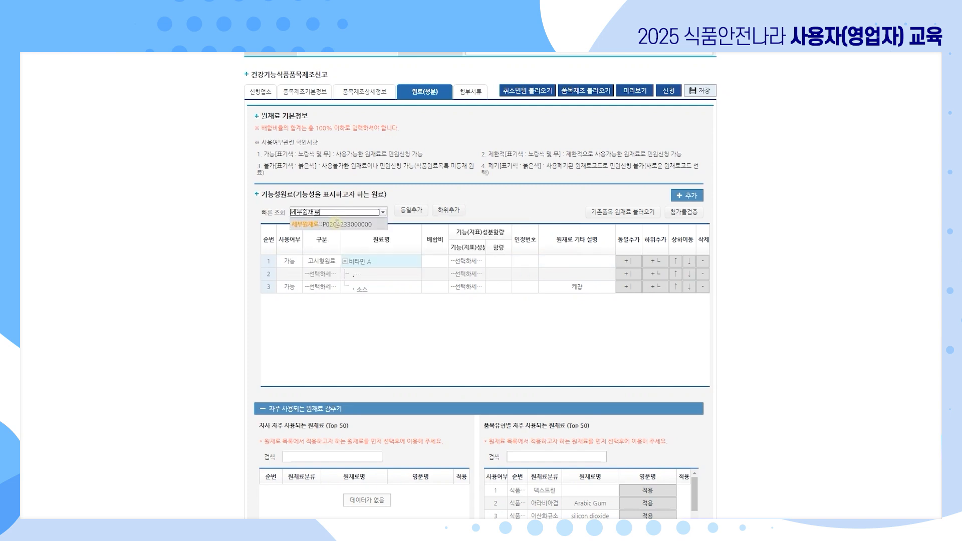
left_click(337, 224)
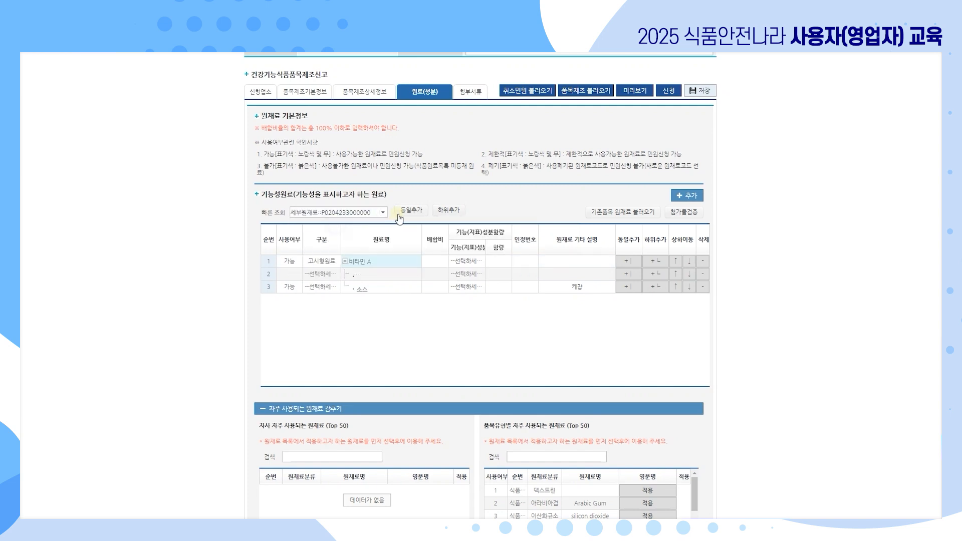
left_click(449, 211)
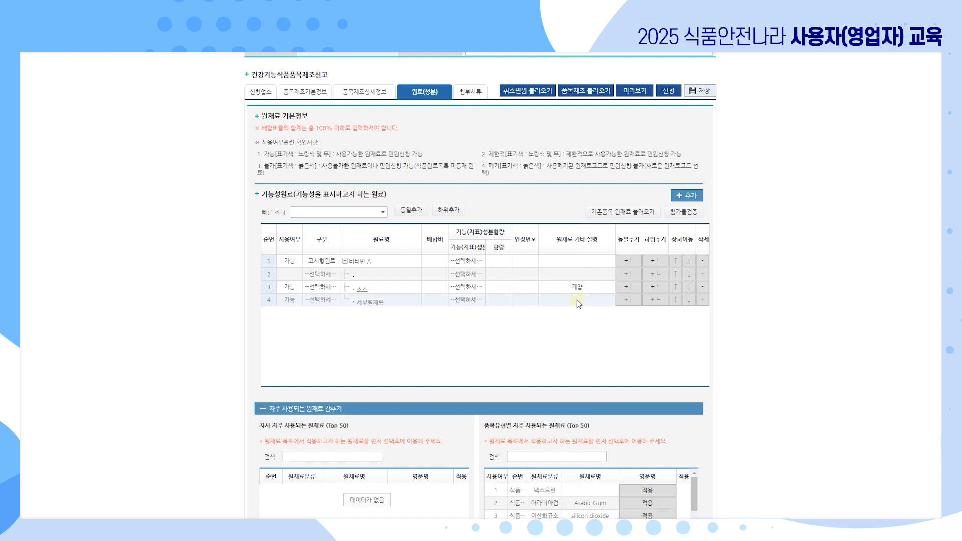
left_click(576, 301)
type("케짜 이름")
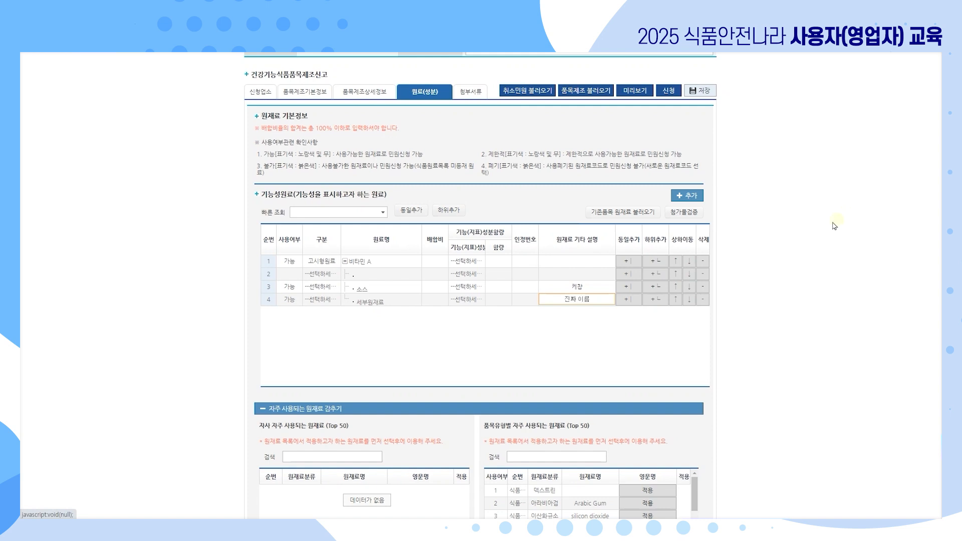
left_click(623, 212)
Collapse the 자주 사용되는 원재료 list, then scroll down through the 원료(성분) tab and back up.
scroll(655, 329, "down", 4)
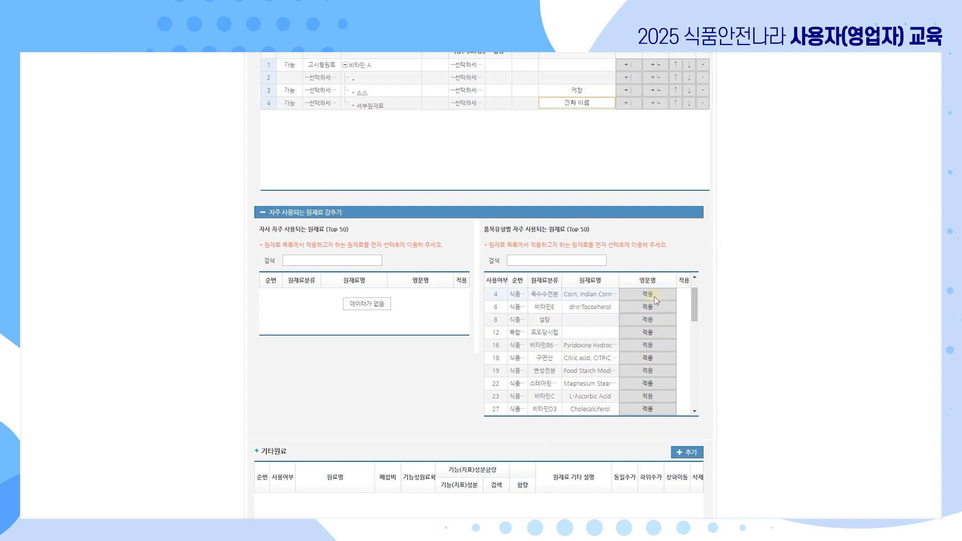
left_click(349, 216)
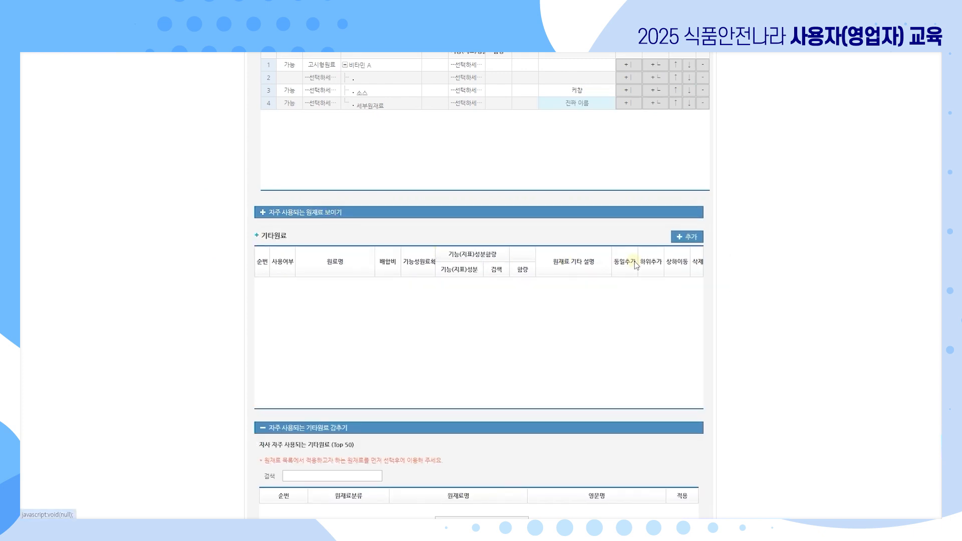
scroll(726, 273, "down", 2)
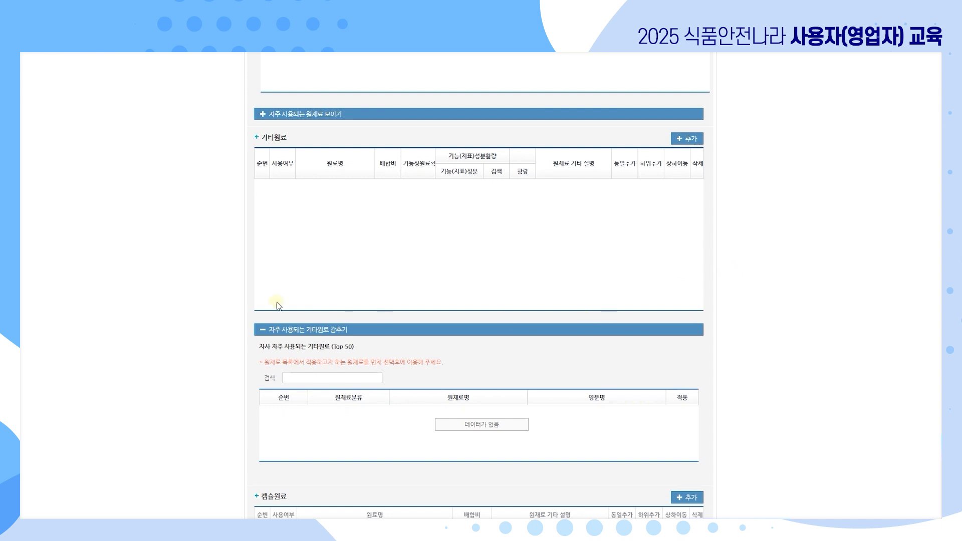
scroll(537, 371, "down", 4)
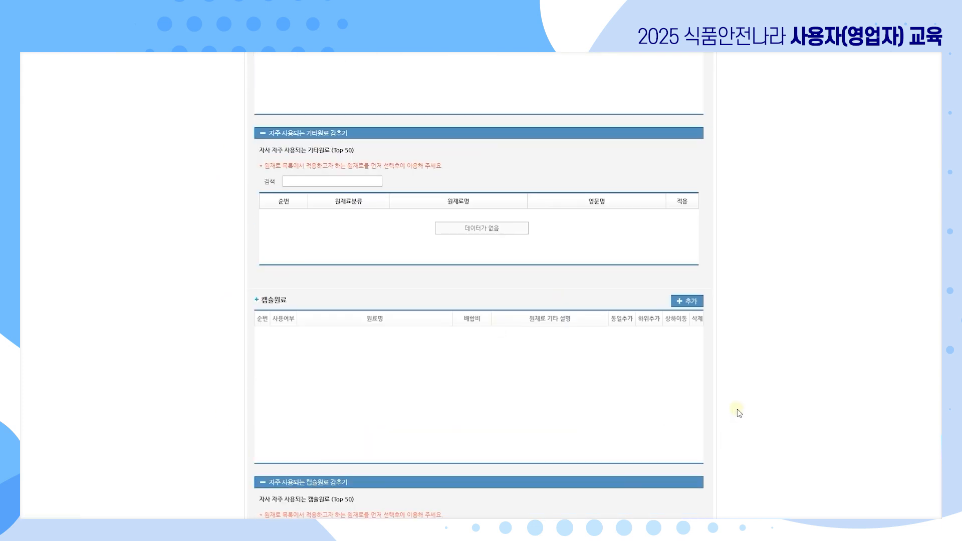
scroll(232, 315, "down", 2)
scroll(231, 314, "up", 6)
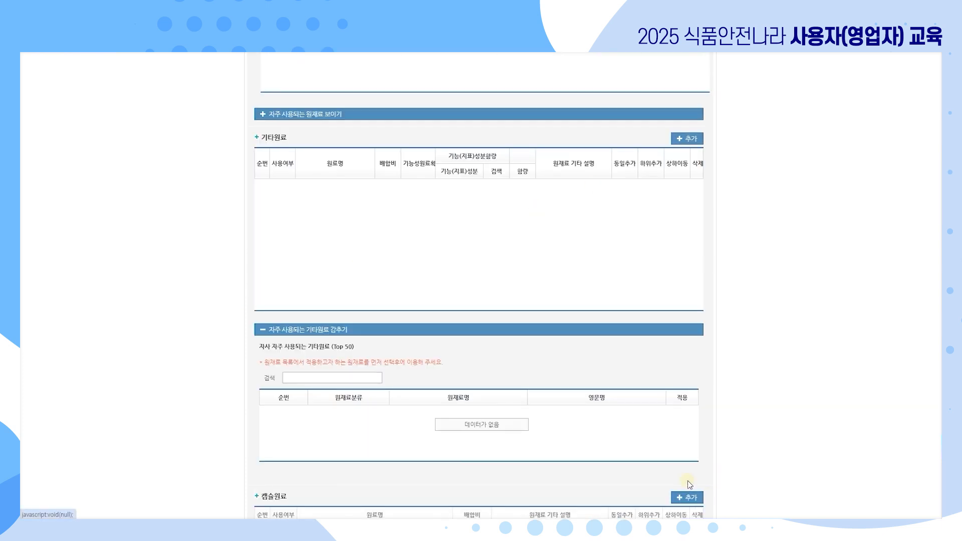
scroll(686, 324, "down", 5)
scroll(690, 308, "down", 5)
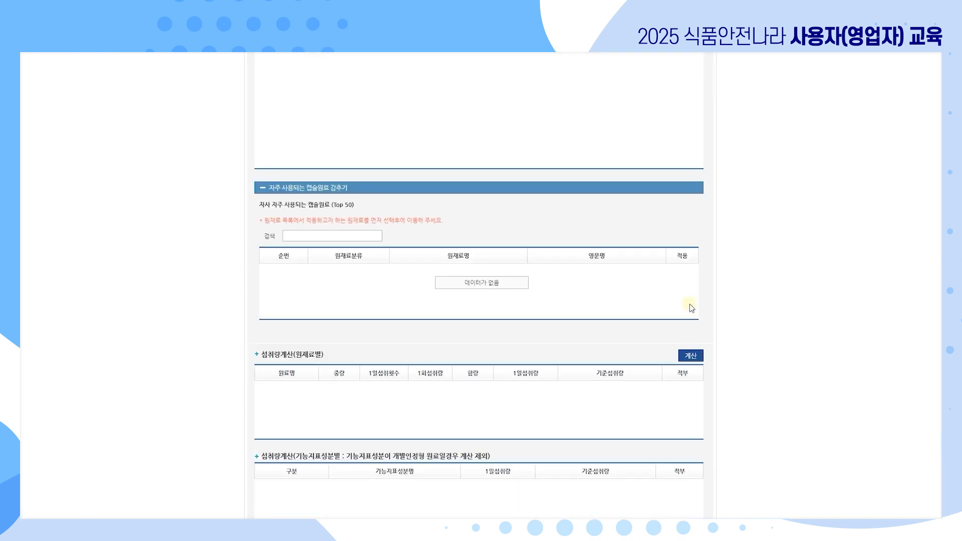
scroll(682, 302, "down", 1)
scroll(521, 290, "down", 1)
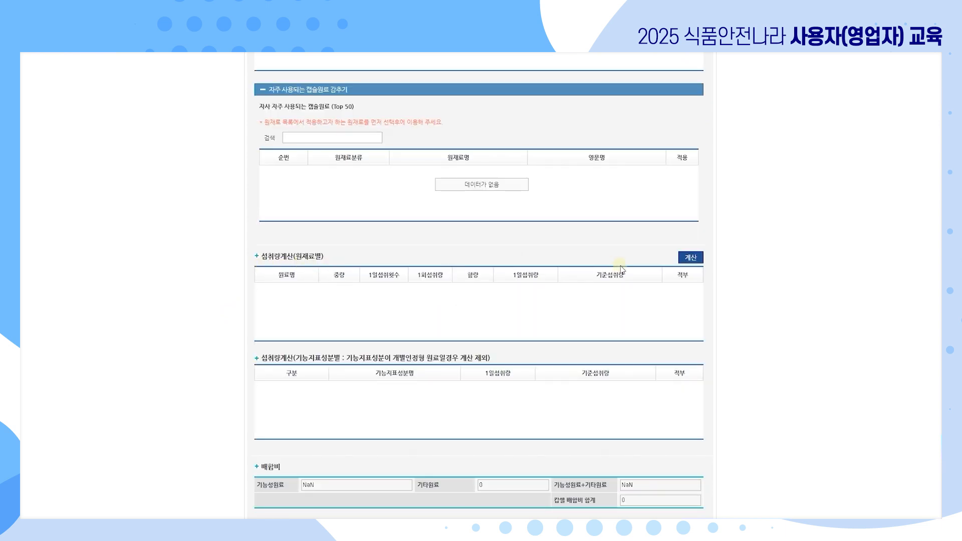
scroll(680, 273, "down", 1)
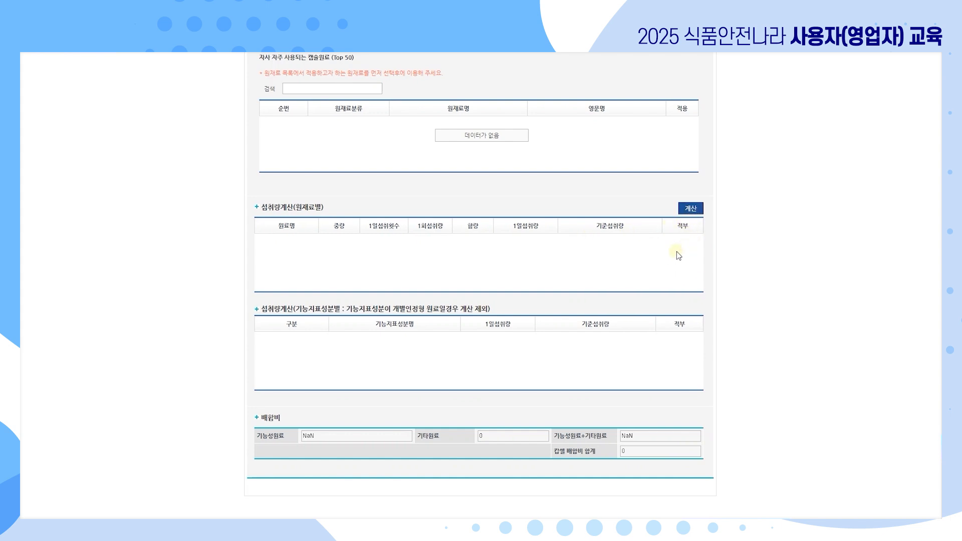
scroll(669, 308, "up", 9)
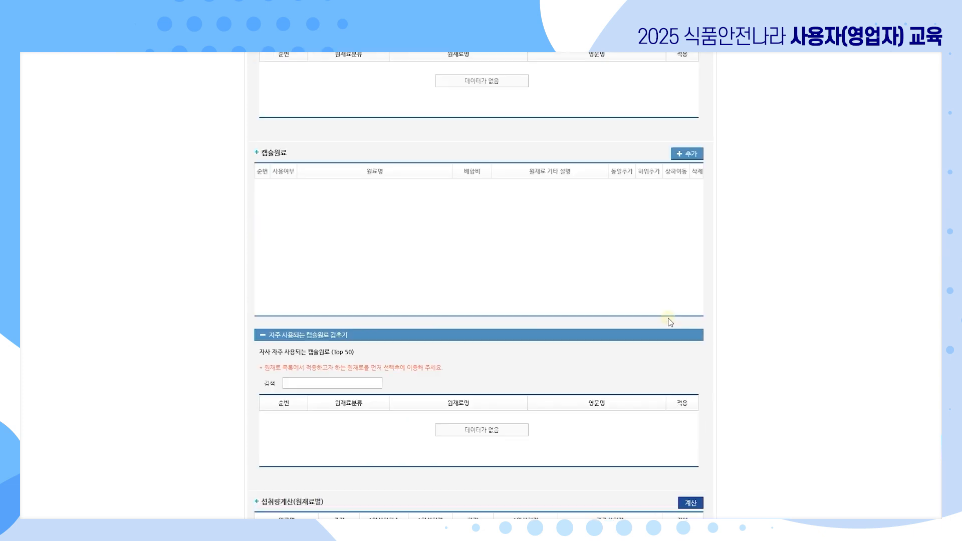
scroll(575, 307, "up", 15)
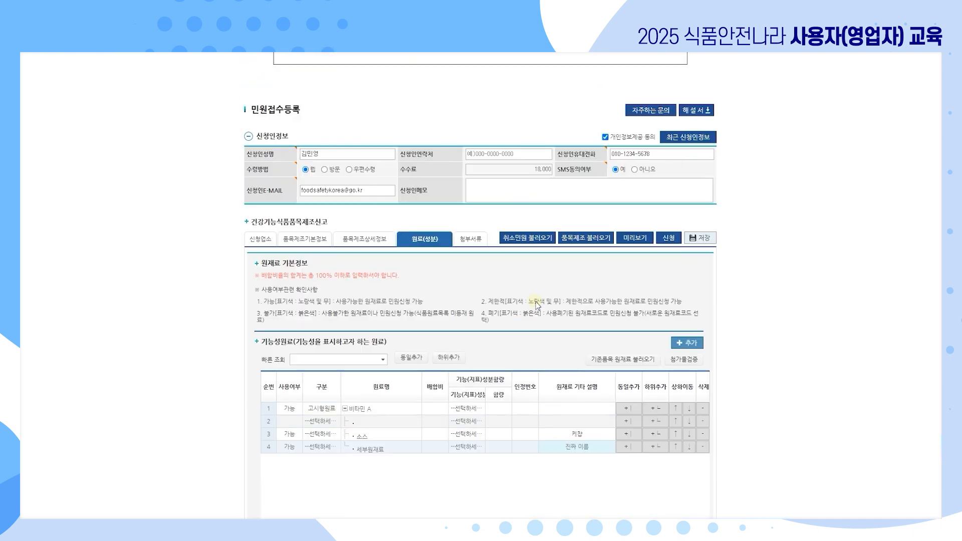
In 첨부서류, attach 제조방법설명서(건기식).hwp to the manufacturing method slot and confirm the upload.
left_click(470, 239)
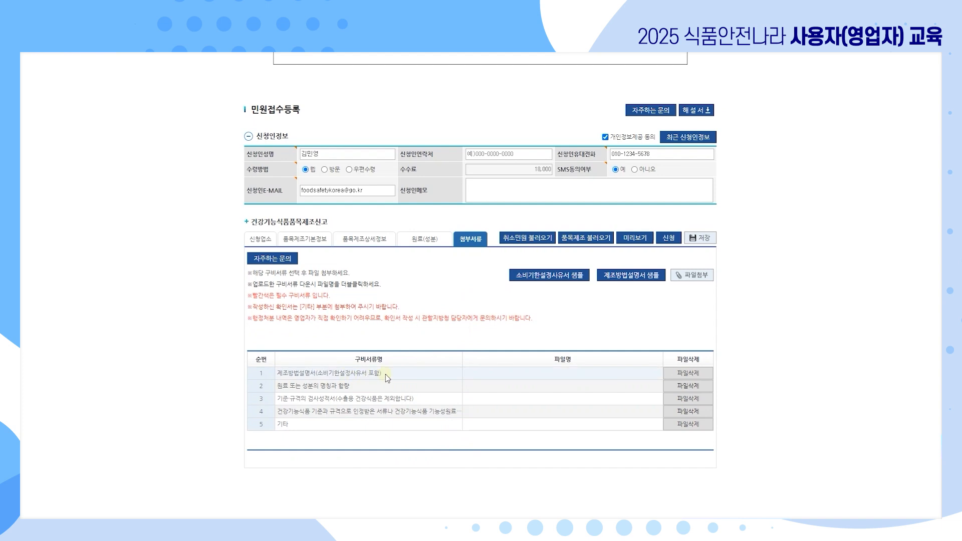
left_click(524, 378)
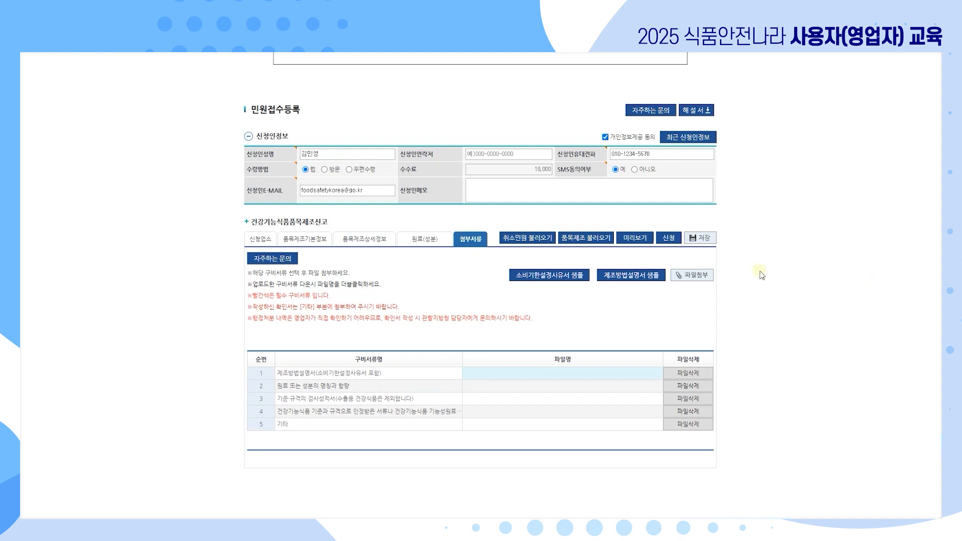
left_click(692, 276)
left_click(330, 134)
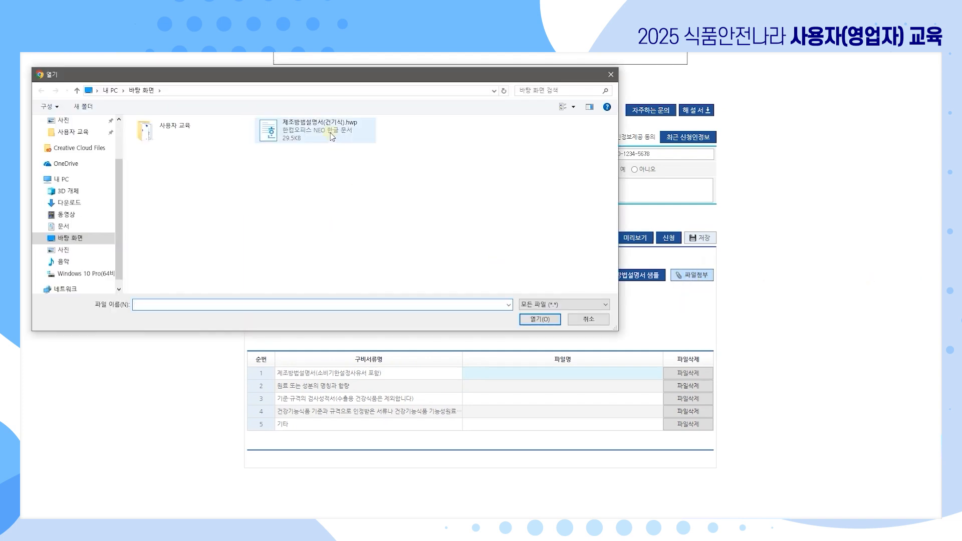
double_click(329, 133)
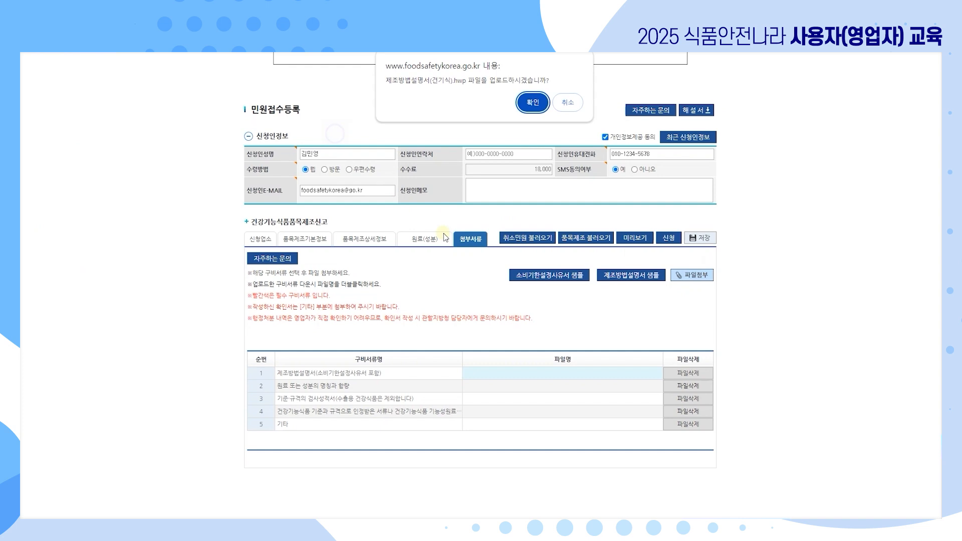
left_click(533, 103)
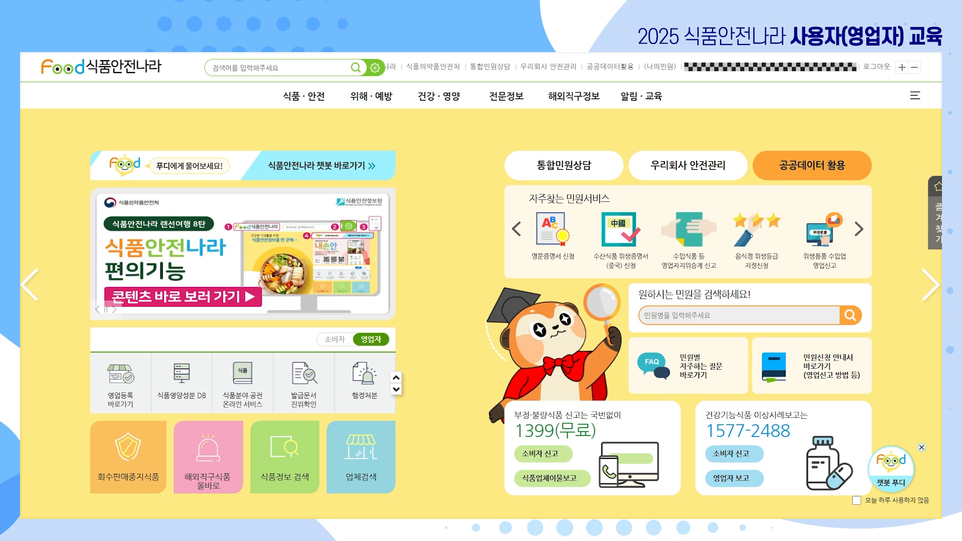
In 우리회사 안전관리, start a 품목제조 변경보고 application to the Seoul office's food safety division.
left_click(549, 68)
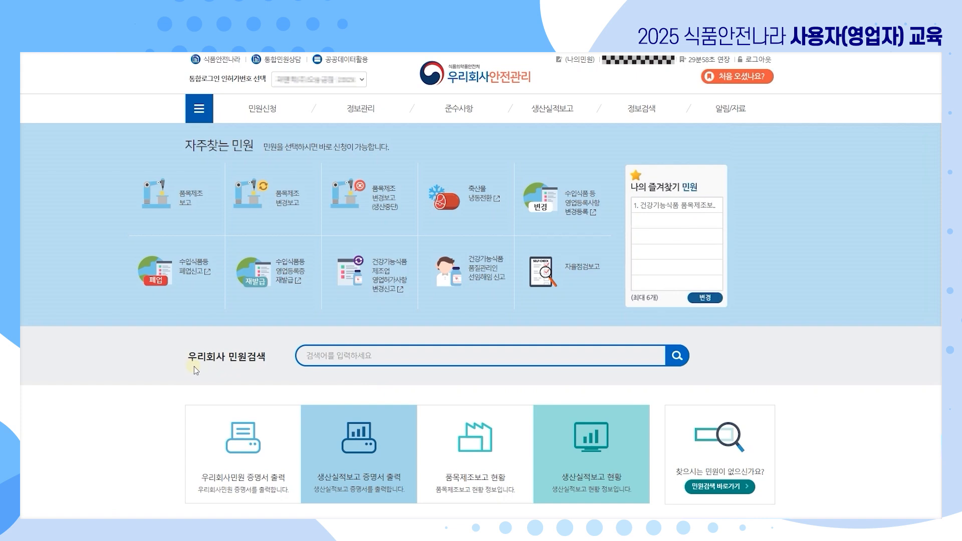
left_click(361, 360)
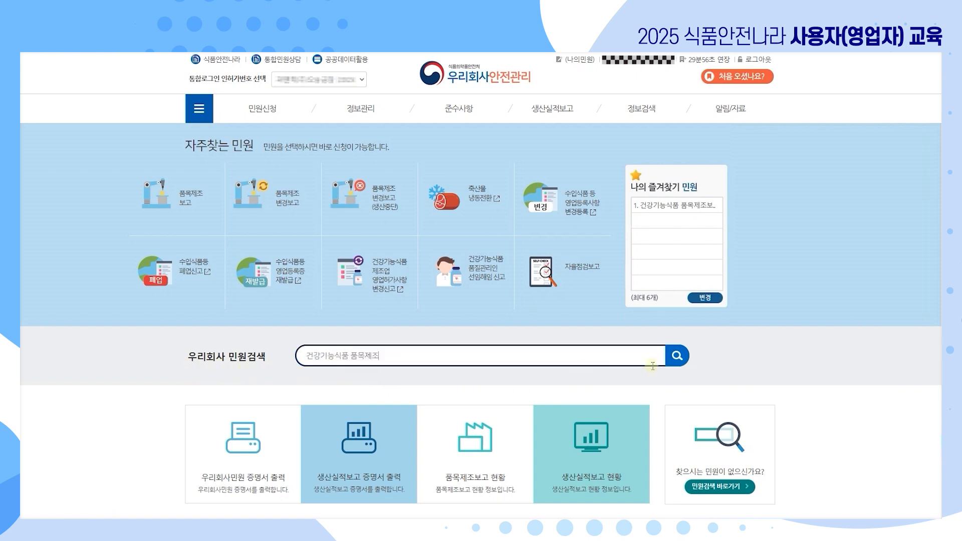
left_click(677, 357)
scroll(781, 409, "down", 1)
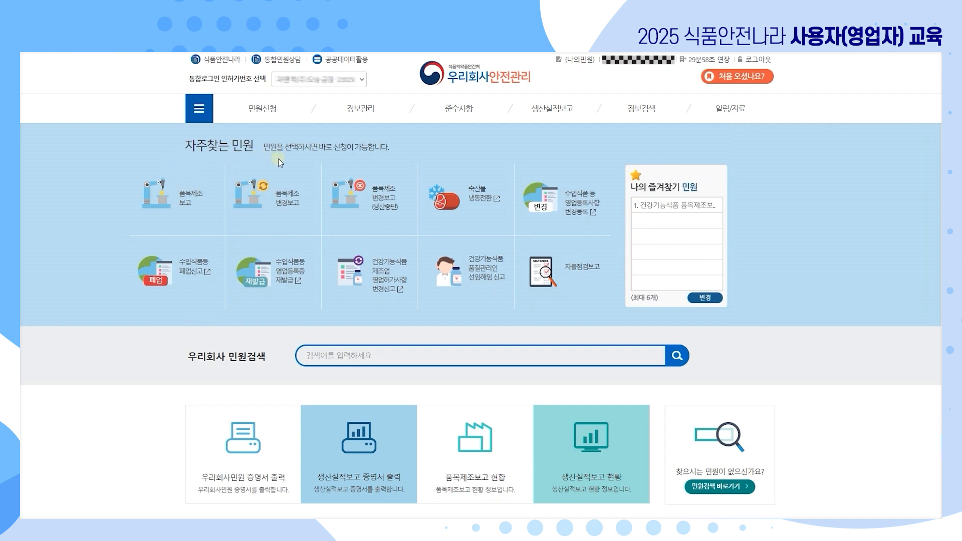
left_click(266, 208)
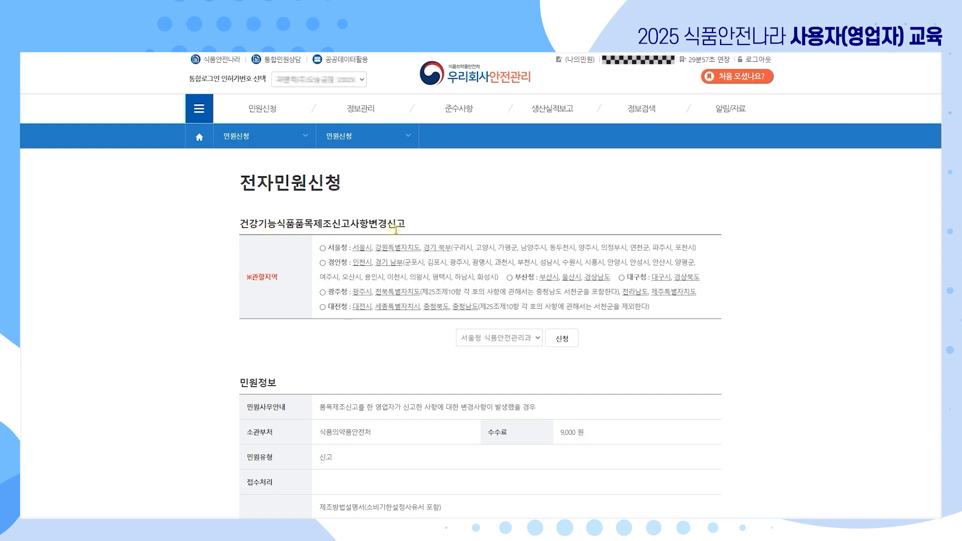
left_click(568, 338)
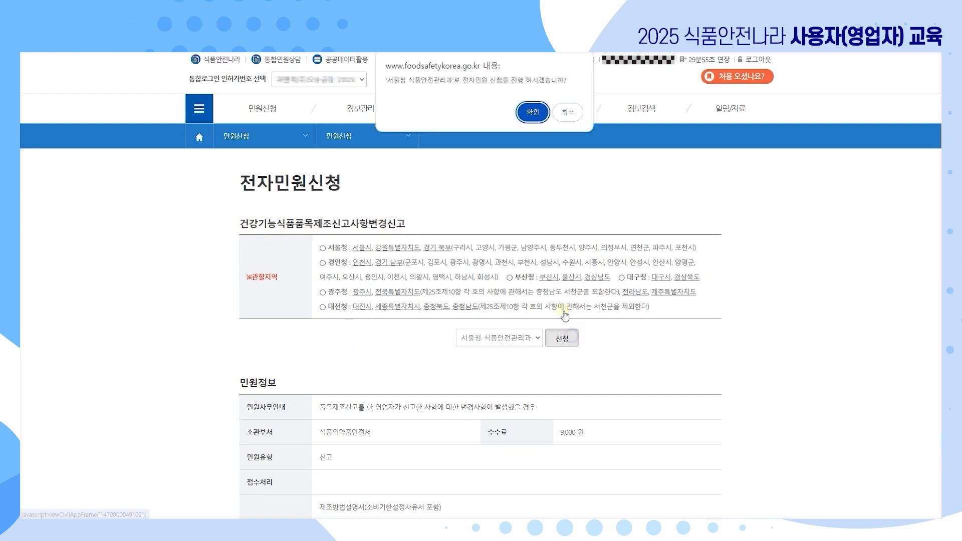
left_click(532, 111)
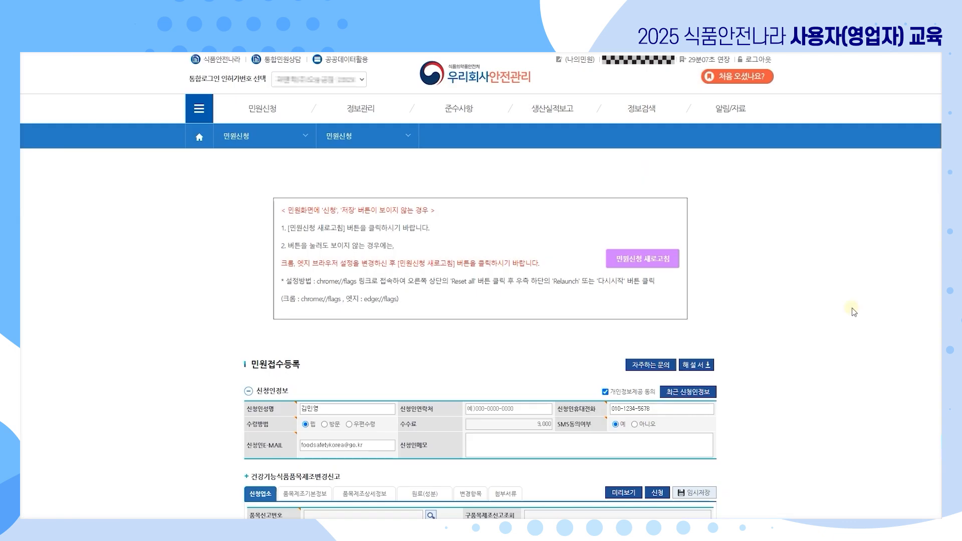
Look up the company's product reports and load the one dated 2024-04-26.
scroll(798, 335, "down", 4)
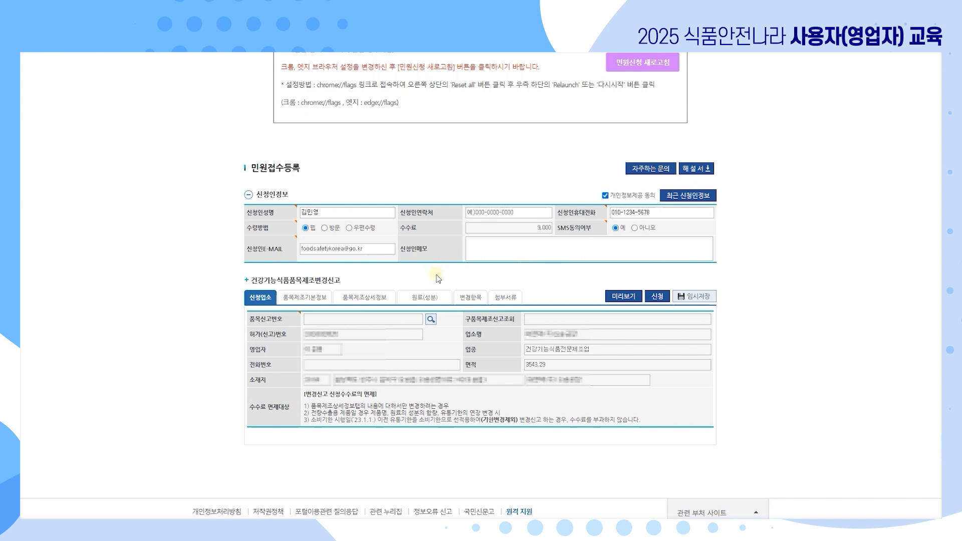
left_click(431, 320)
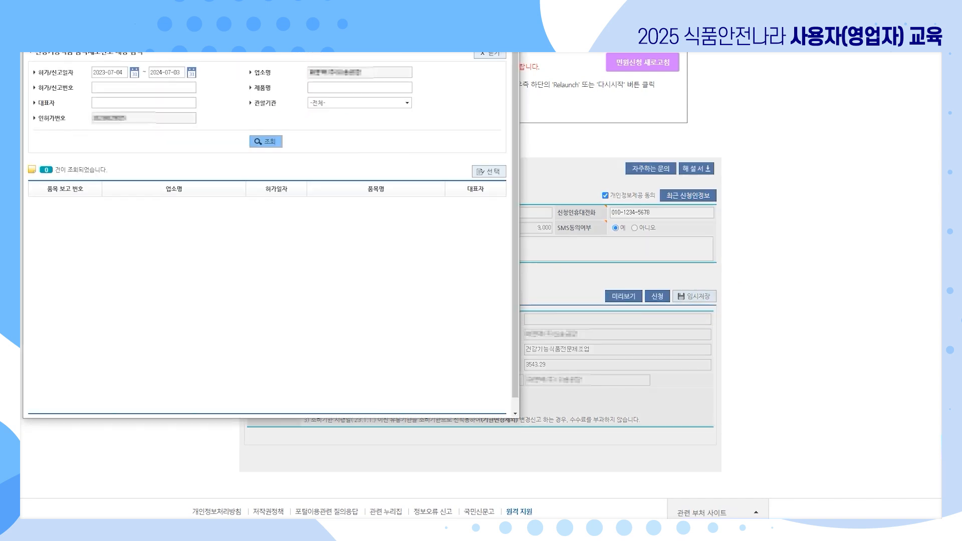
left_click_drag(209, 21, 209, 74)
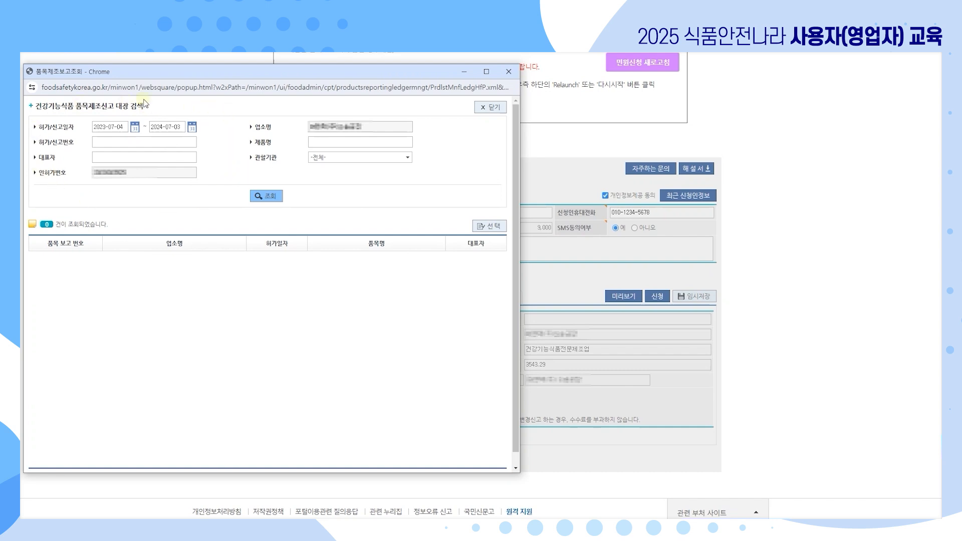
left_click(264, 199)
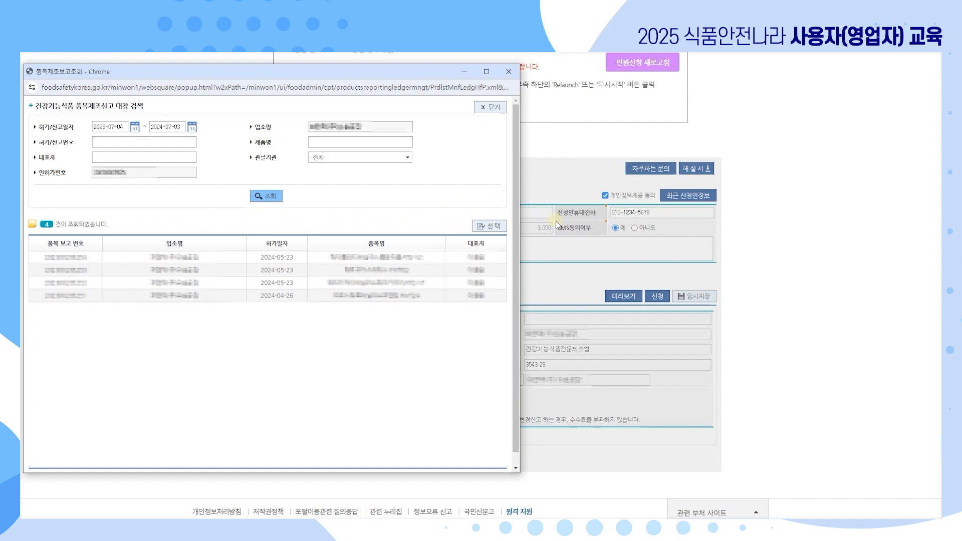
left_click(458, 301)
left_click(458, 300)
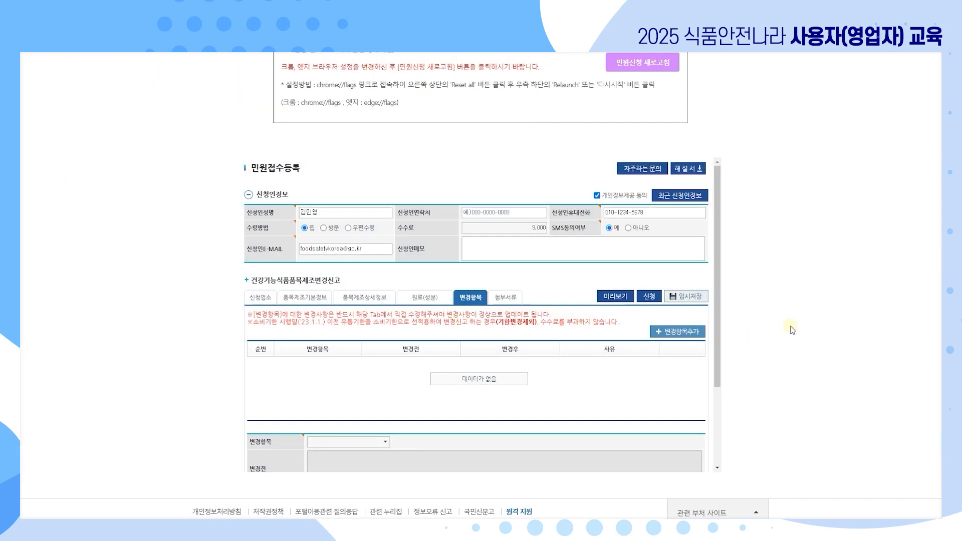
Add a first row to the 변경항목 change list.
scroll(793, 330, "down", 1)
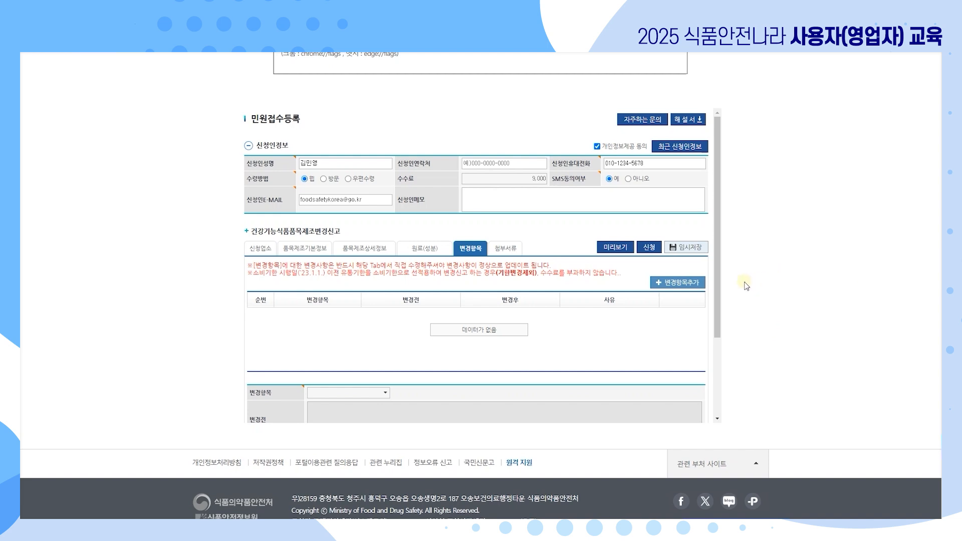
left_click(689, 284)
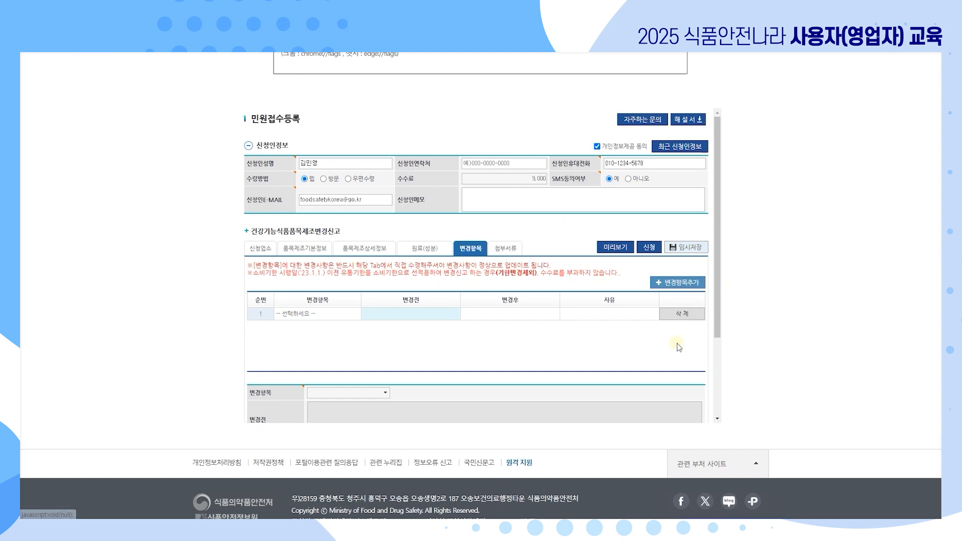
scroll(678, 343, "down", 2)
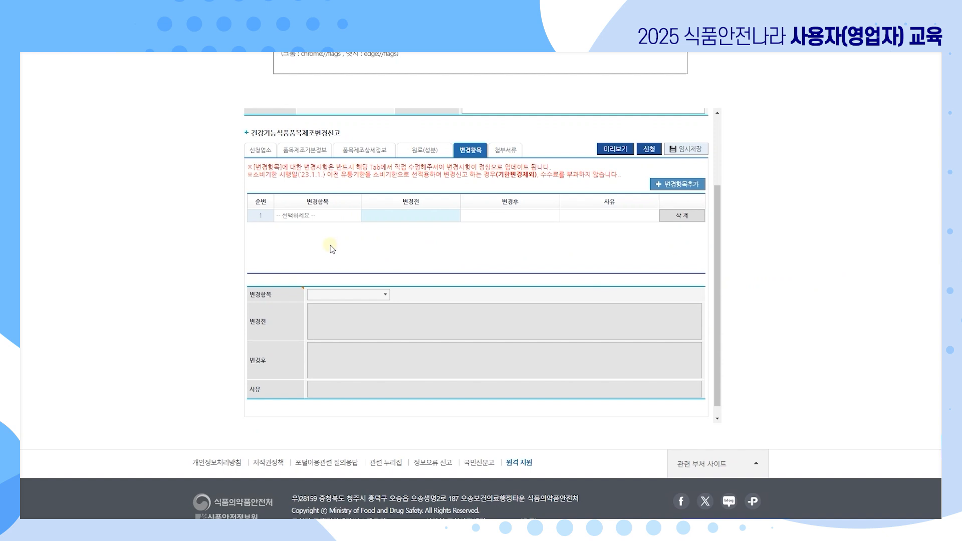
Browse row 1's 변경항목 dropdown options down to 기타 and back to the top.
left_click(357, 216)
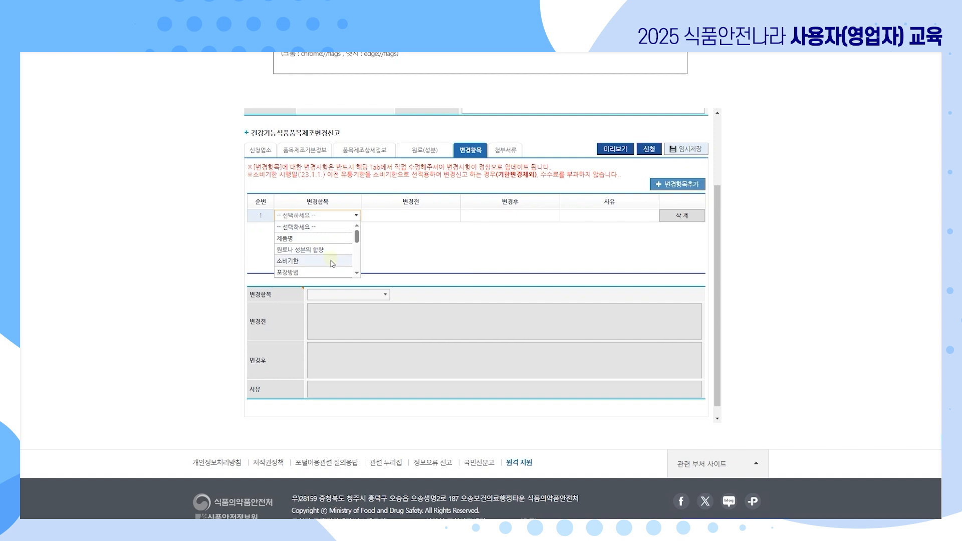
scroll(328, 261, "down", 2)
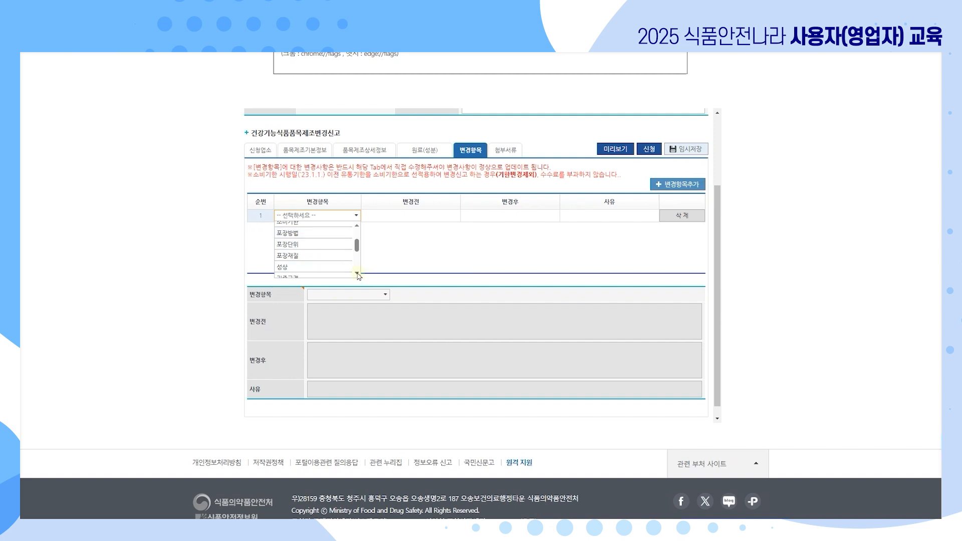
scroll(354, 272, "down", 1)
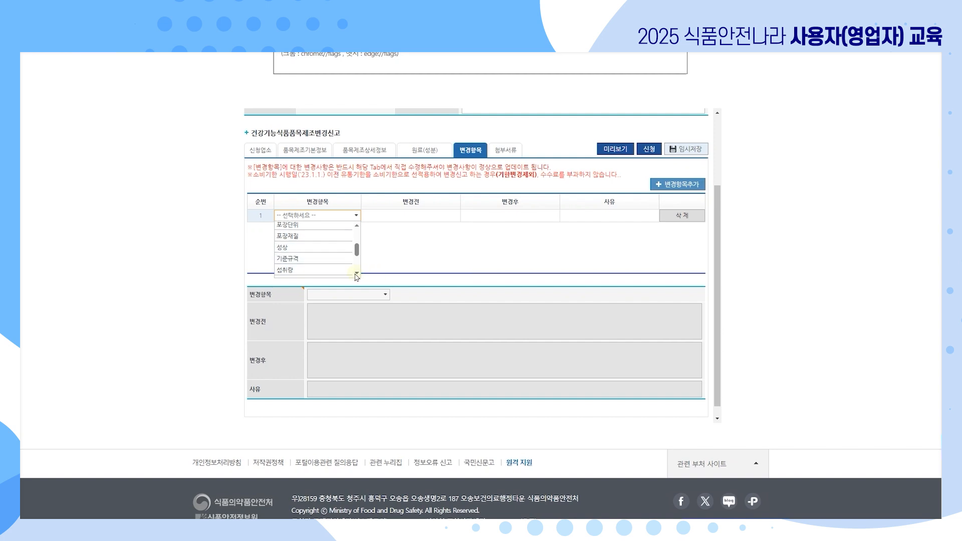
scroll(331, 268, "down", 1)
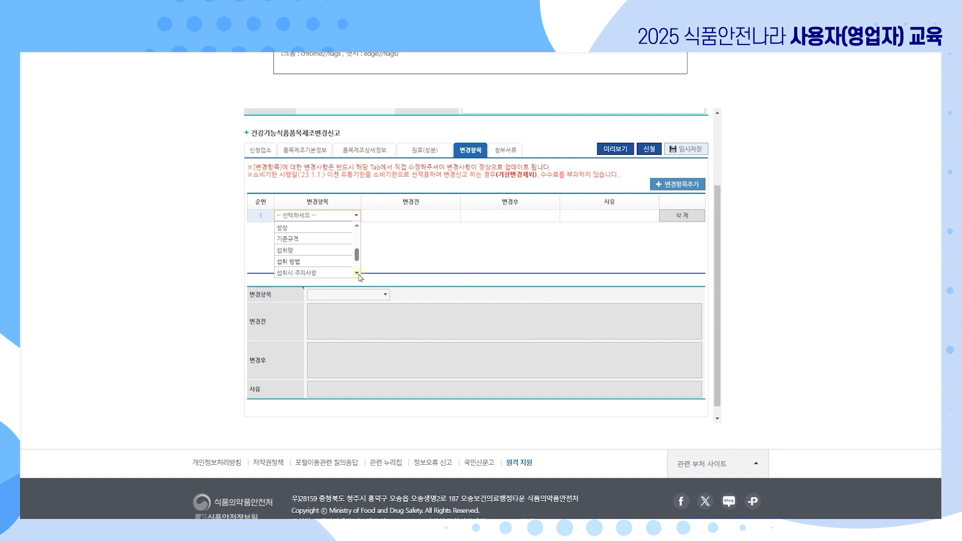
scroll(343, 276, "down", 1)
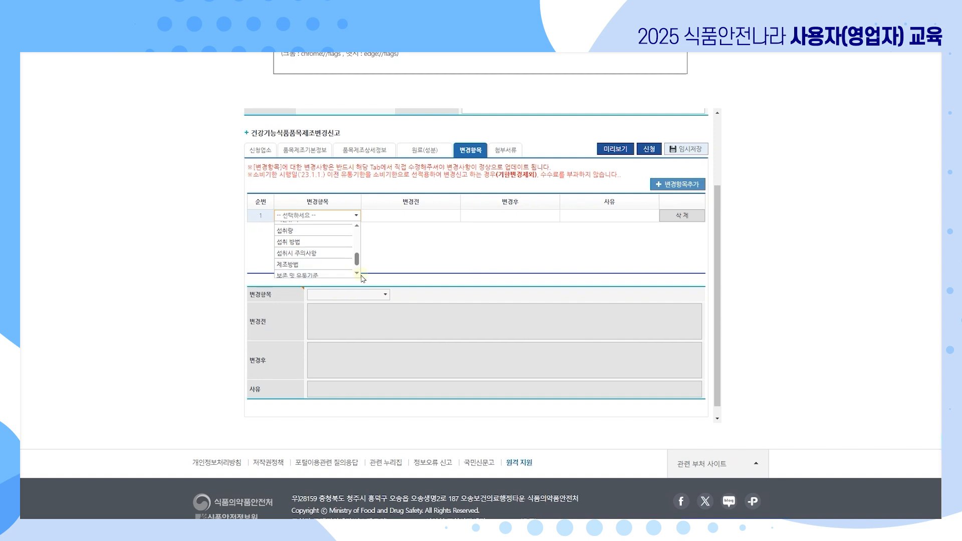
scroll(346, 277, "down", 1)
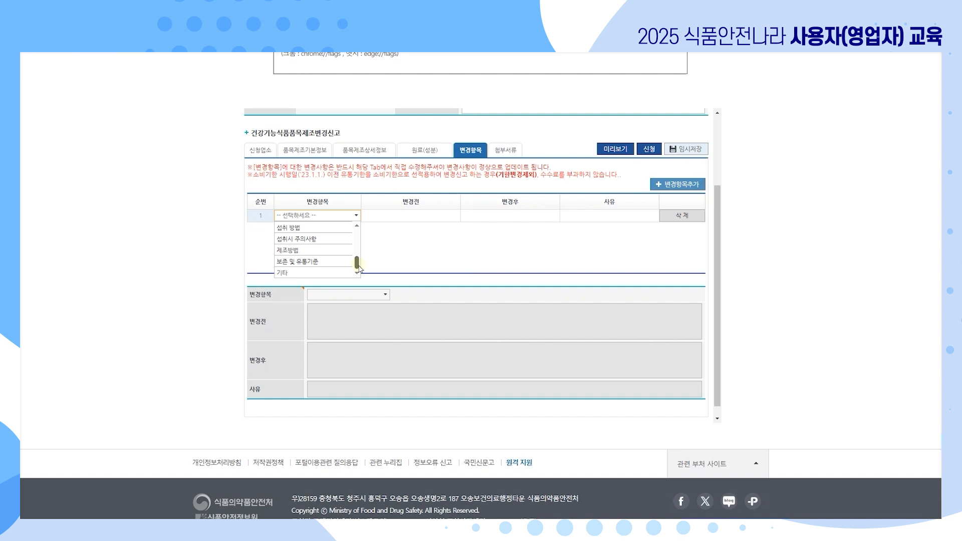
left_click_drag(356, 262, 361, 241)
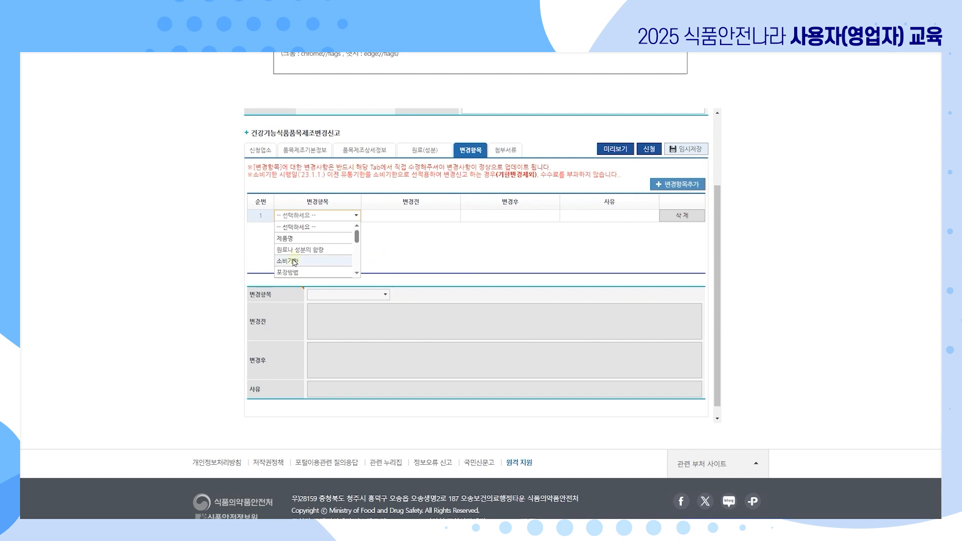
On 품목제조기본정보, change the 소비기한 from 12개월까지 to 제조일로부터 n년.
left_click(294, 261)
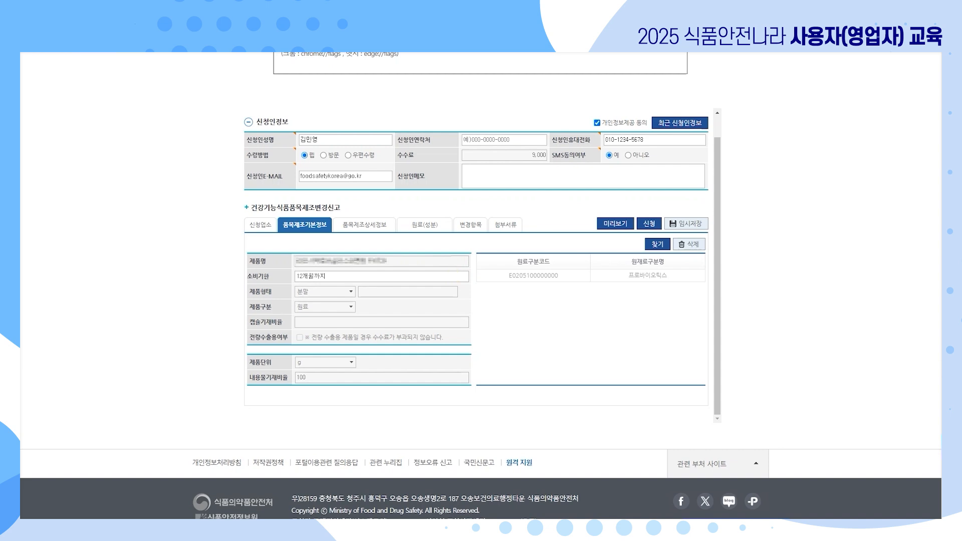
double_click(421, 276)
type("제조일로부터 n년")
key("Tab")
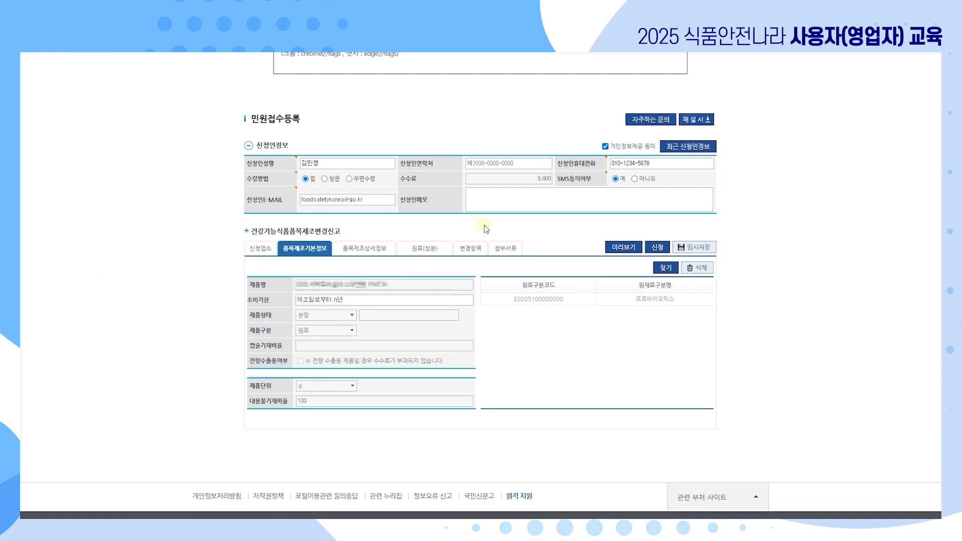
Enter reason 사유 for change row 1 and add a second change row.
left_click(474, 250)
left_click(622, 313)
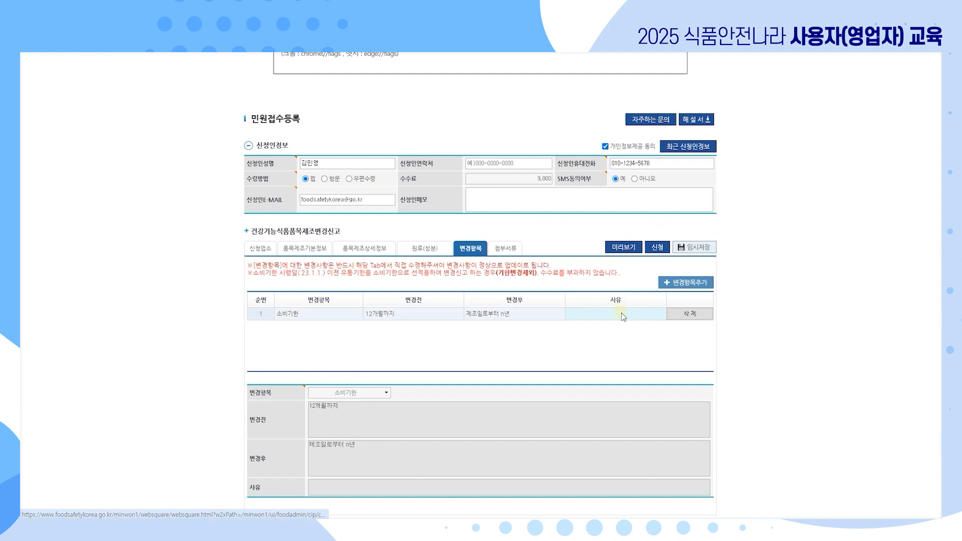
type("스")
type("사유")
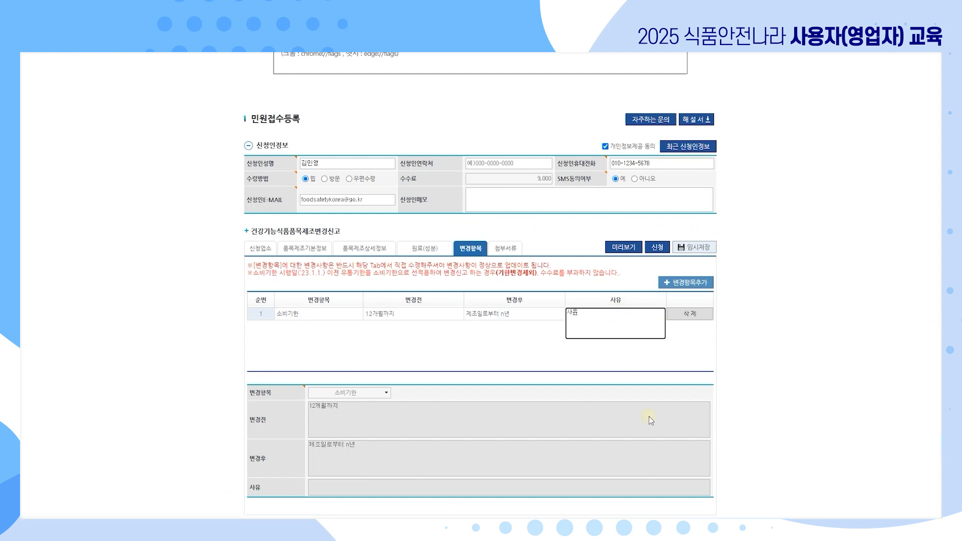
left_click(689, 373)
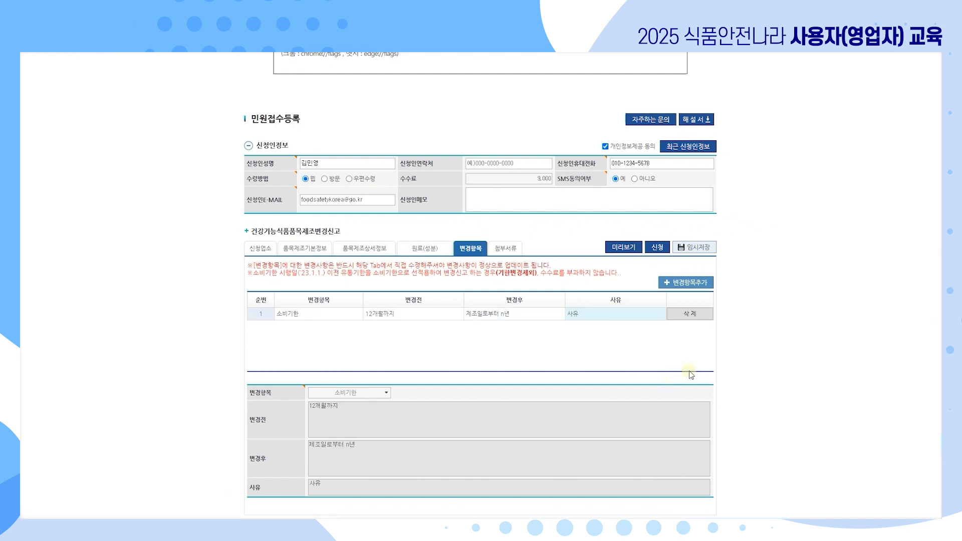
left_click(700, 283)
left_click(319, 326)
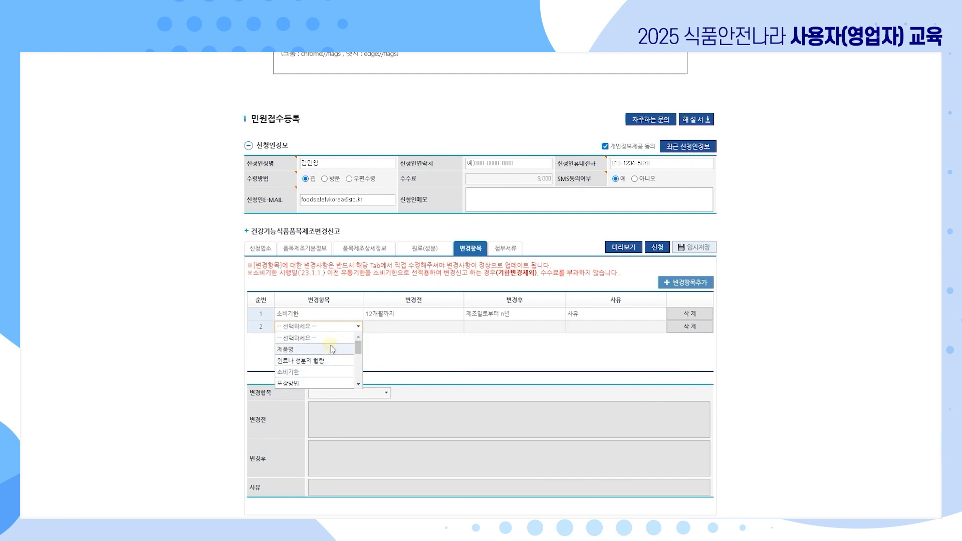
Switch to the change report's 첨부서류 attachments section.
left_click(507, 249)
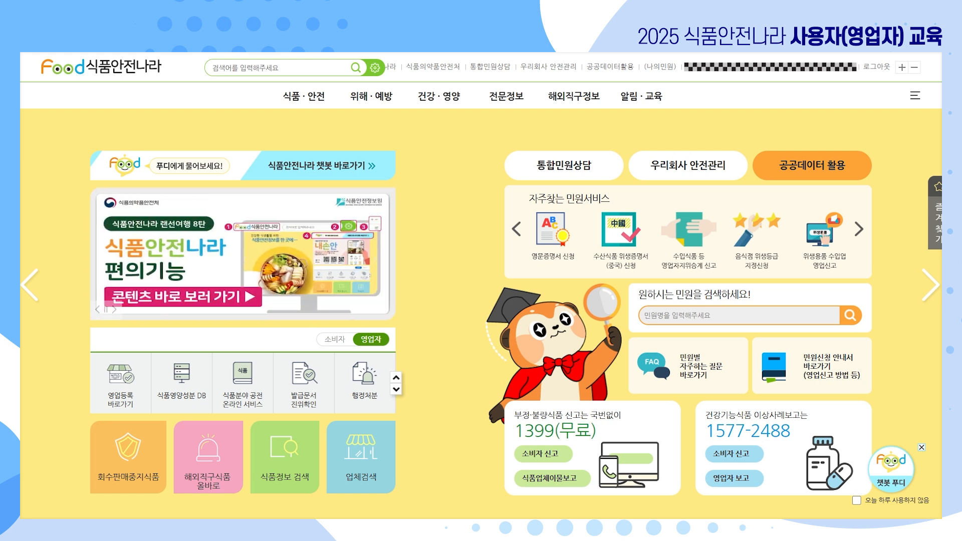
Search the 우리회사안전관리 petitions for 품목제조.
left_click(548, 67)
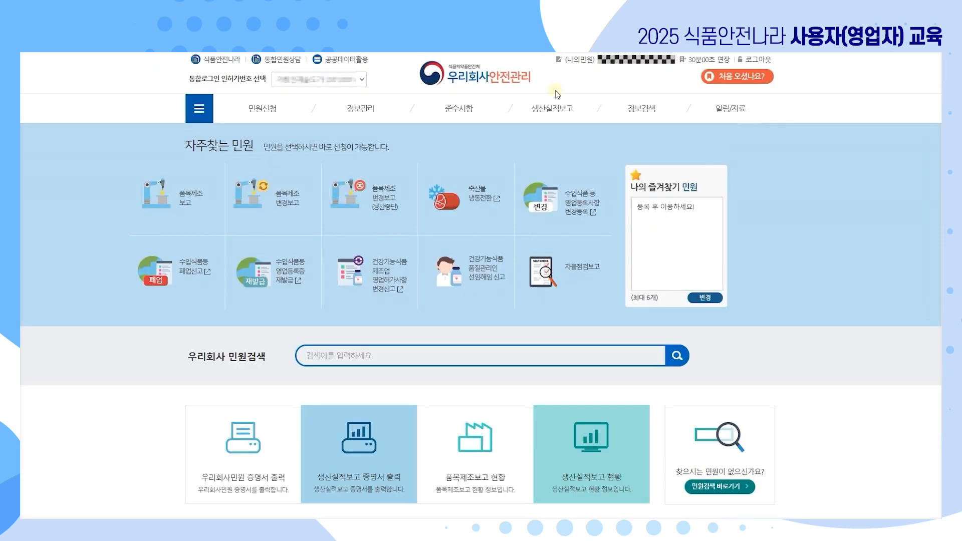
left_click(388, 357)
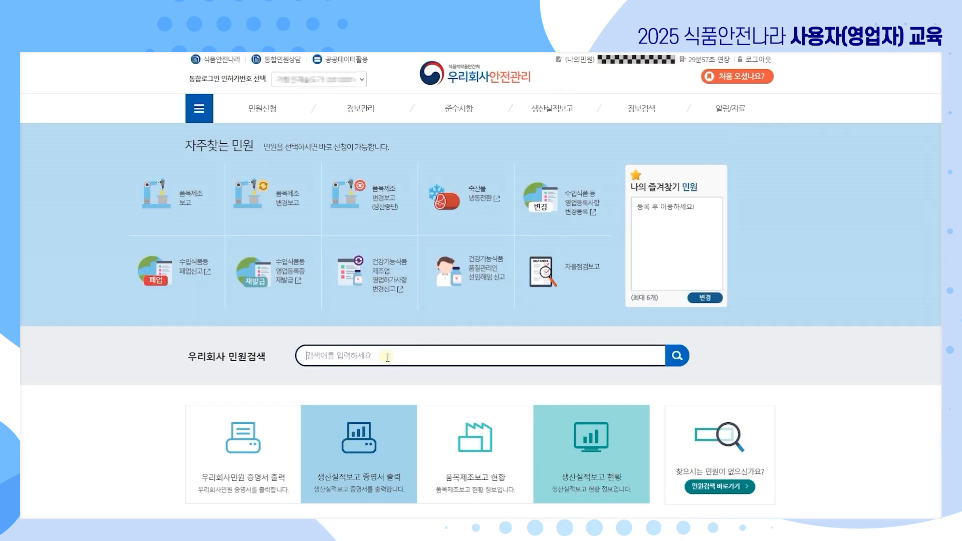
type("품목제조")
key("Return")
scroll(526, 370, "down", 4)
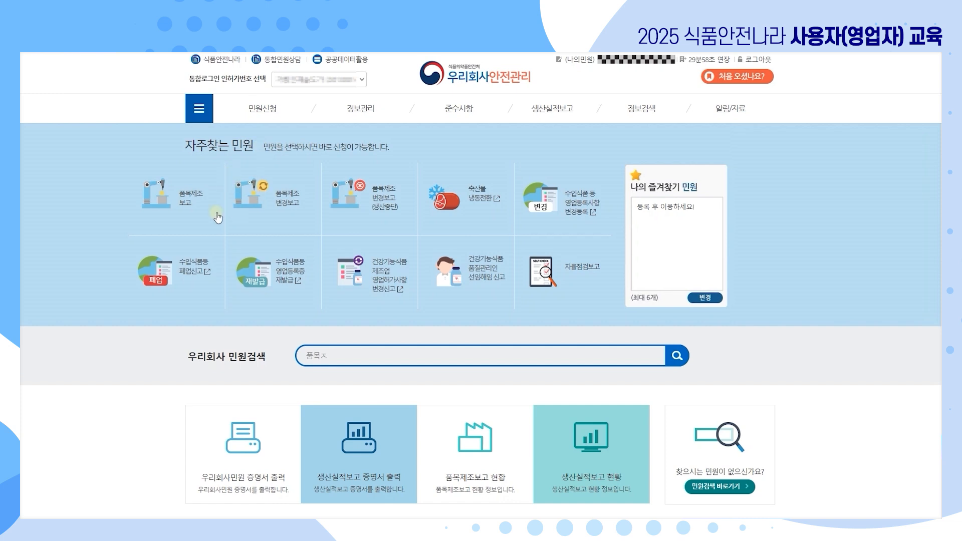
Apply for 품목제조 보고 with 서울청 식품안전관리과 as the handling office, and confirm.
left_click(168, 207)
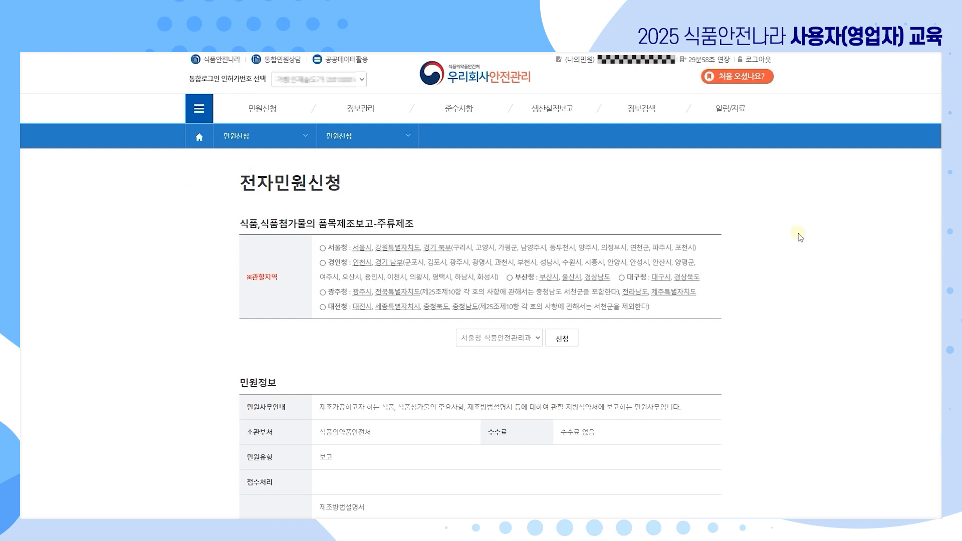
scroll(797, 347, "down", 2)
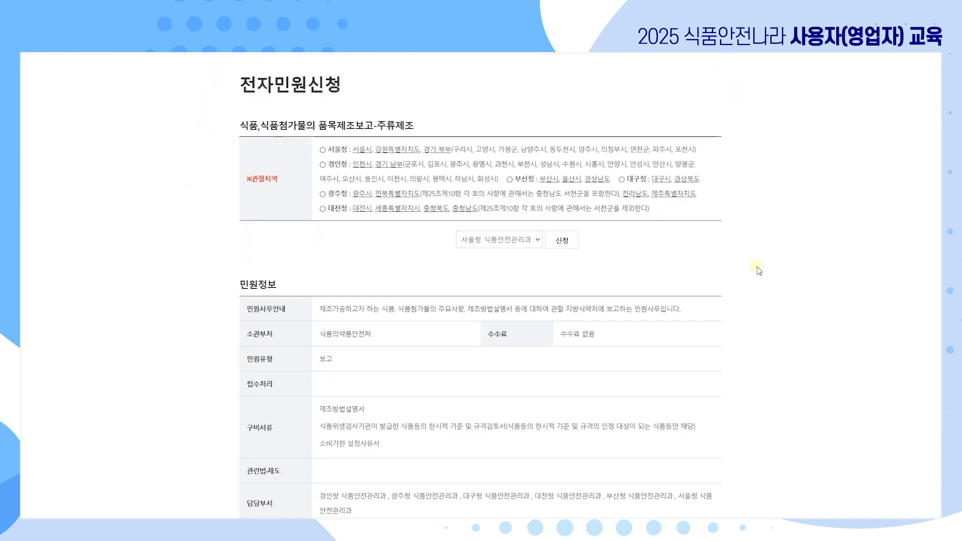
left_click(537, 241)
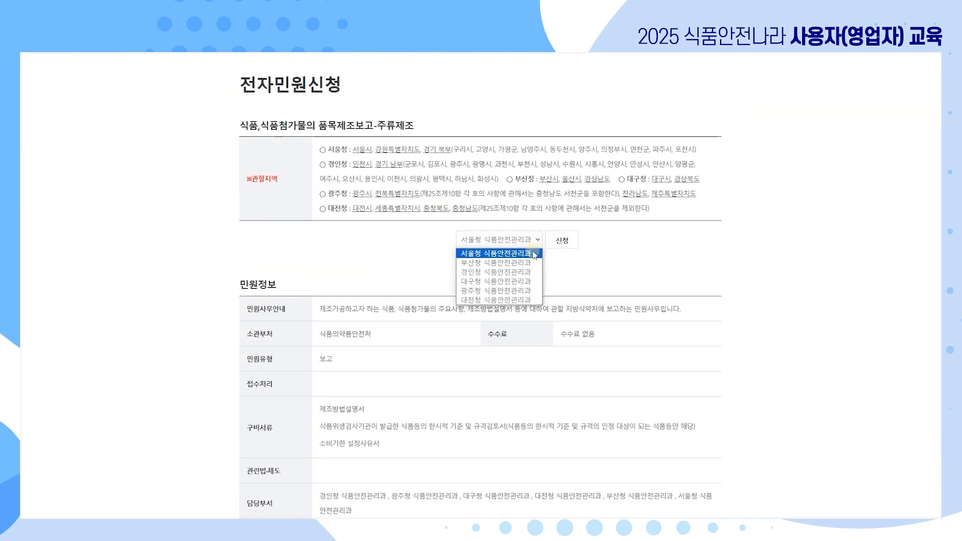
left_click(532, 253)
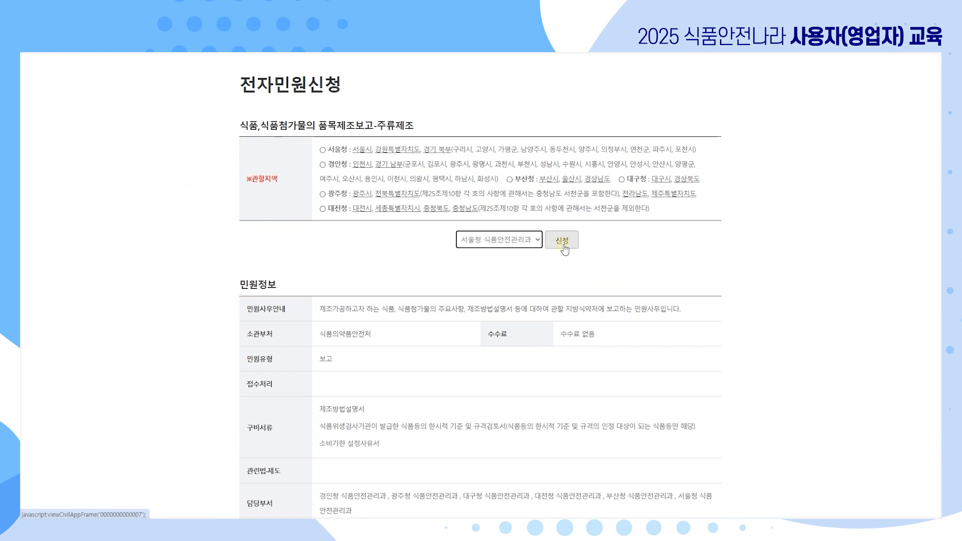
left_click(563, 242)
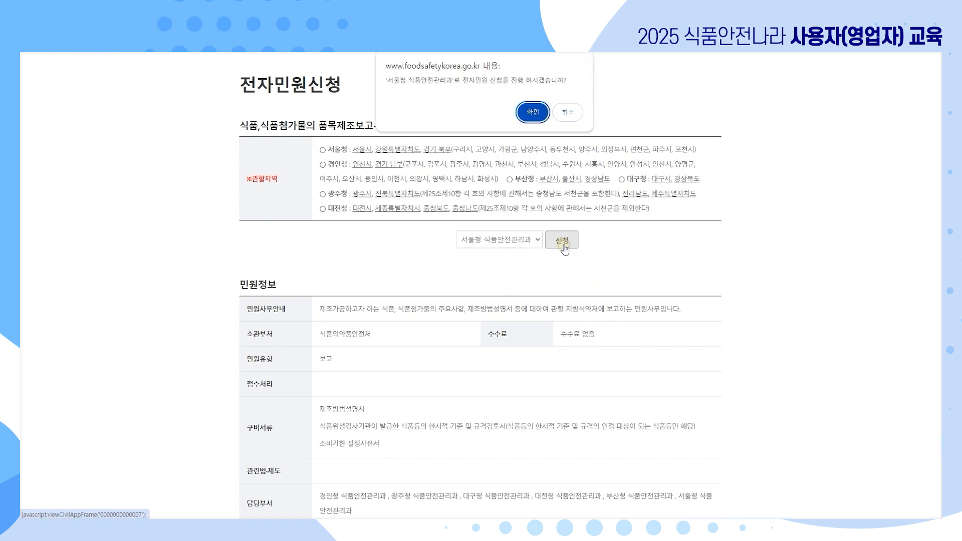
left_click(531, 108)
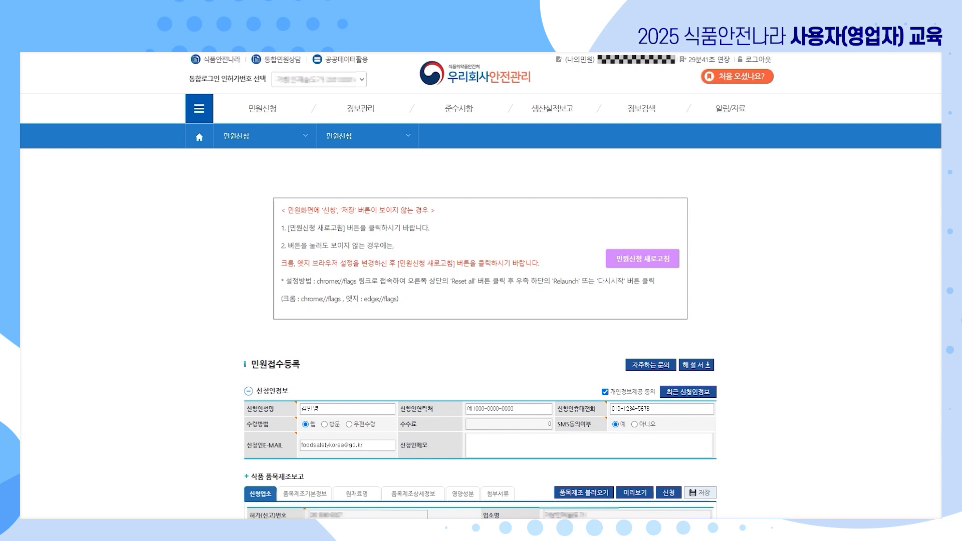
Leave the prefilled applicant name unchanged and open the empty 품목제조기본정보 tab.
scroll(801, 376, "down", 4)
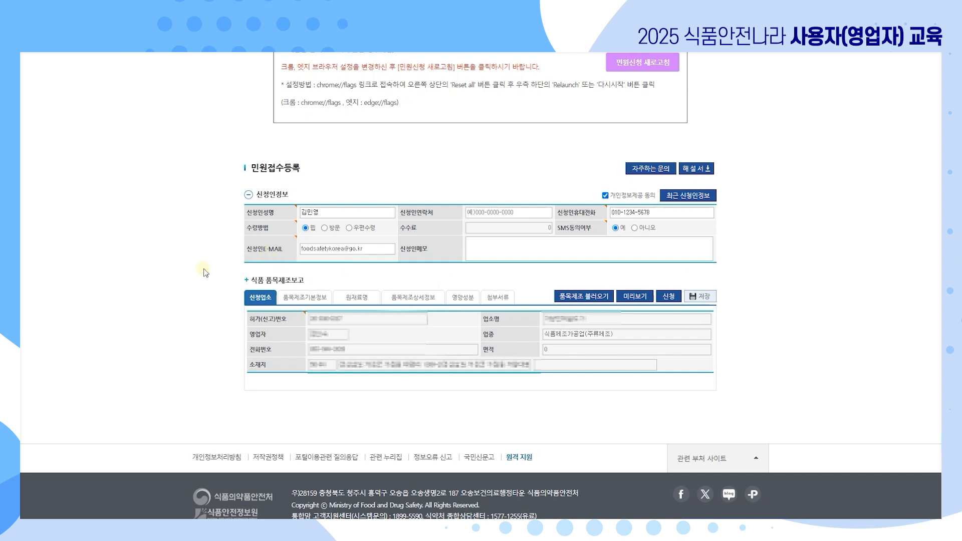
left_click(342, 215)
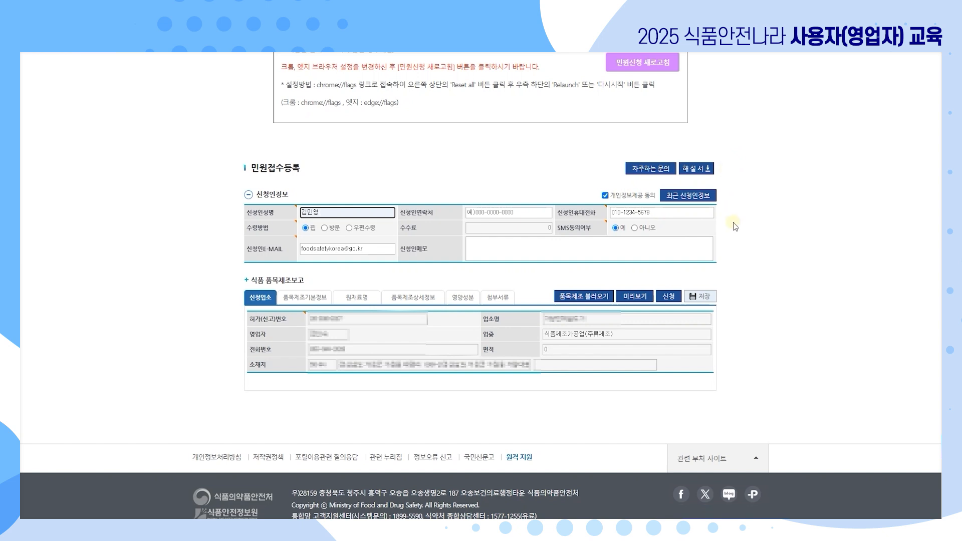
left_click(860, 251)
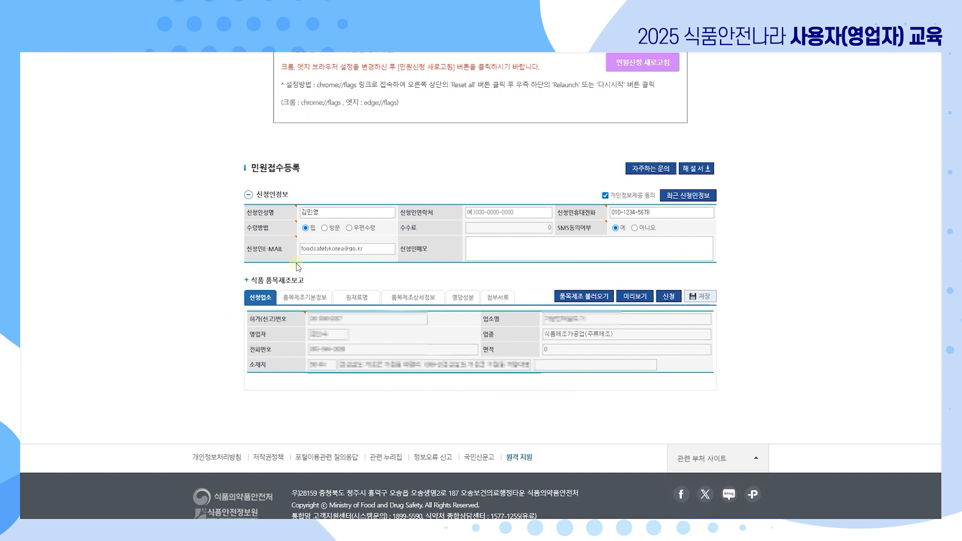
left_click(316, 299)
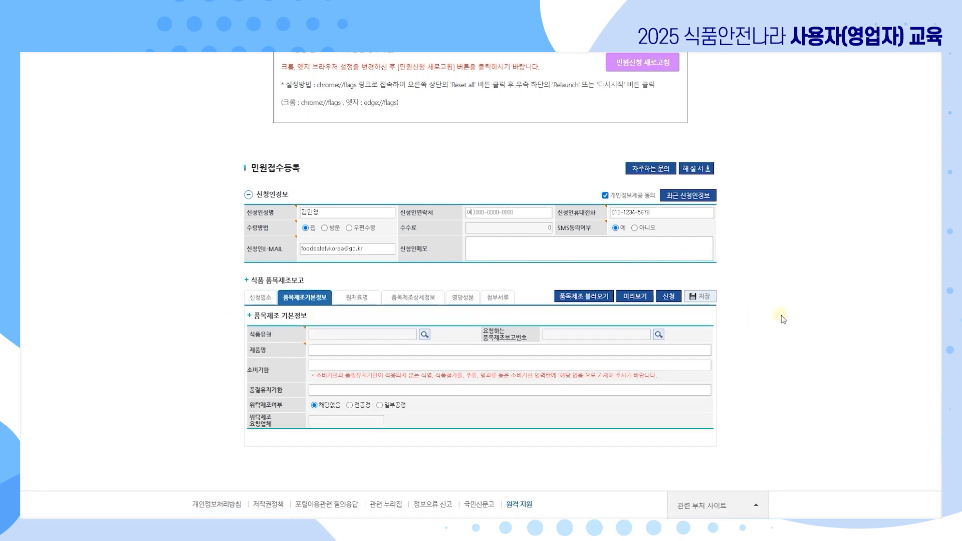
scroll(780, 313, "down", 1)
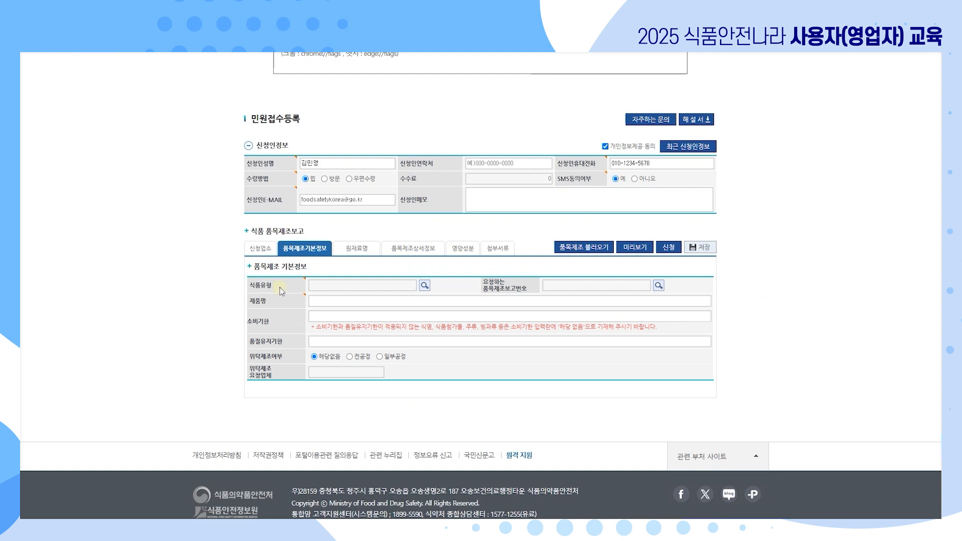
Look up 탁주 in the 식품유형 조회 popup and select it as the food type.
left_click(425, 285)
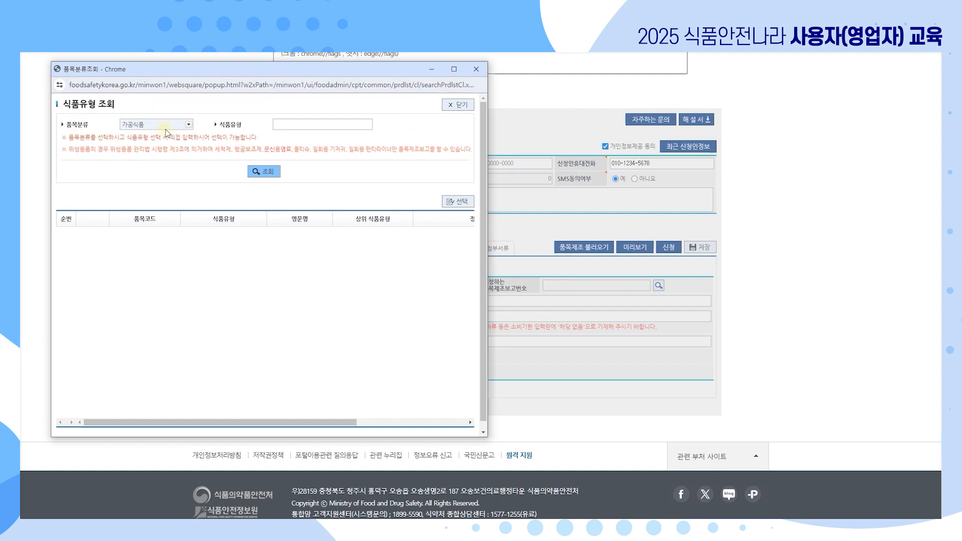
left_click(293, 125)
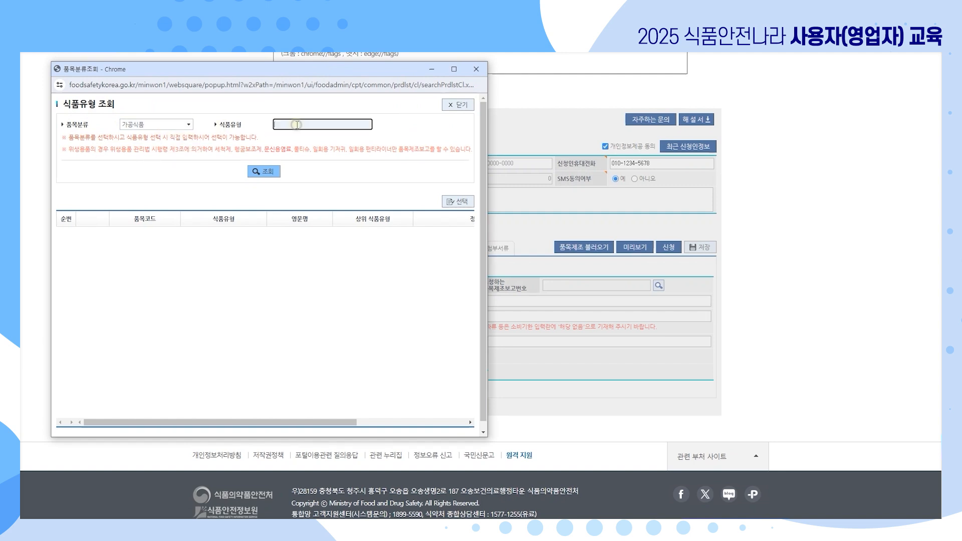
type("티탁지")
left_click(261, 171)
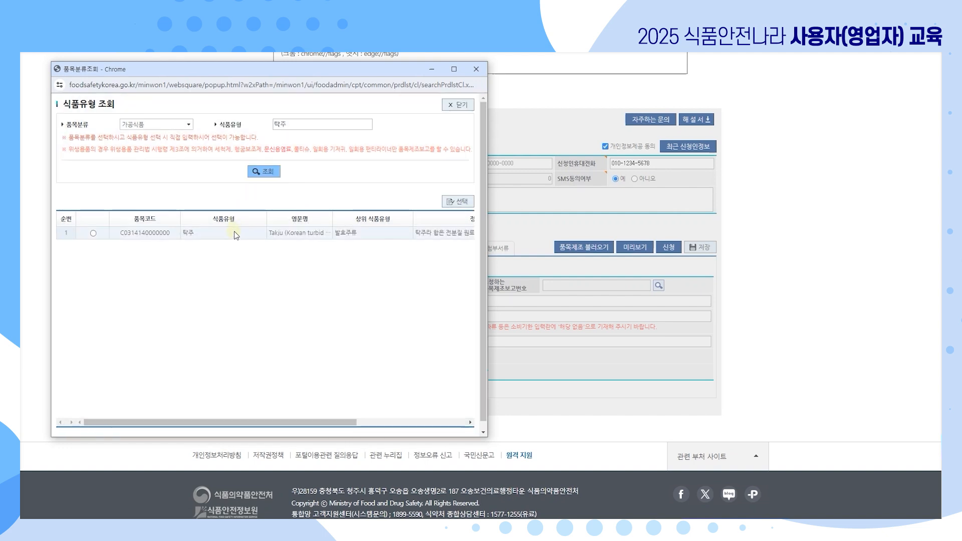
double_click(236, 234)
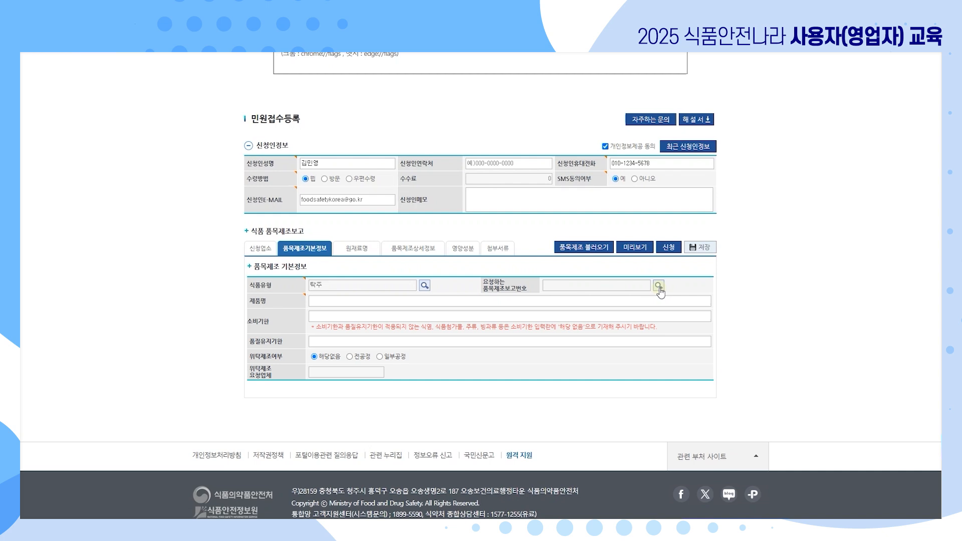
Open the 품목제조보고번호 사용여부 lookup and set its search range to 1000 ~ 1999.
left_click(659, 287)
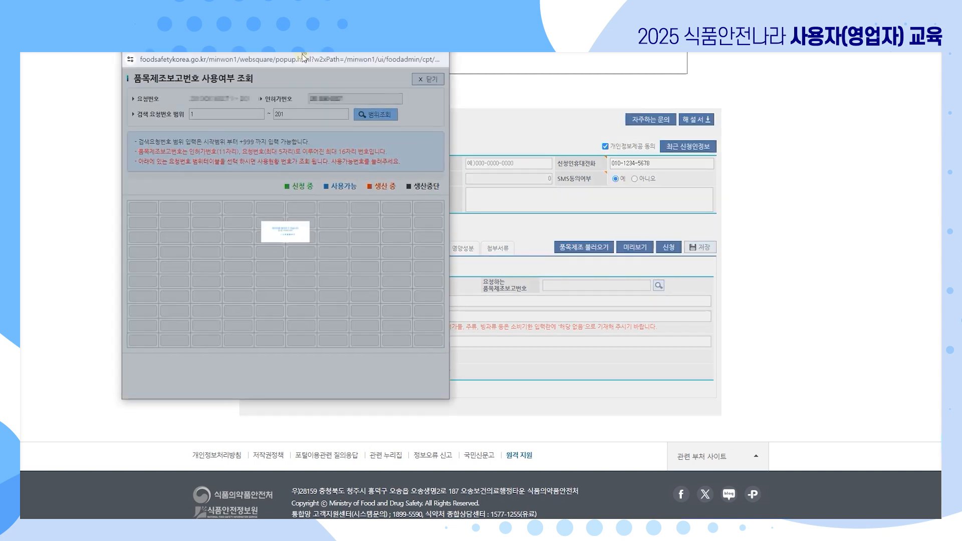
left_click_drag(302, 56, 305, 82)
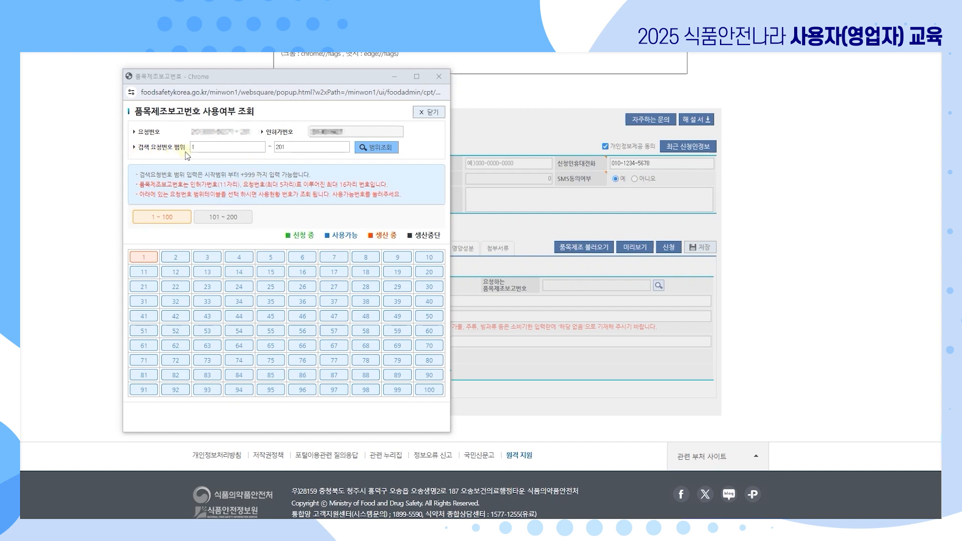
double_click(296, 146)
type("99")
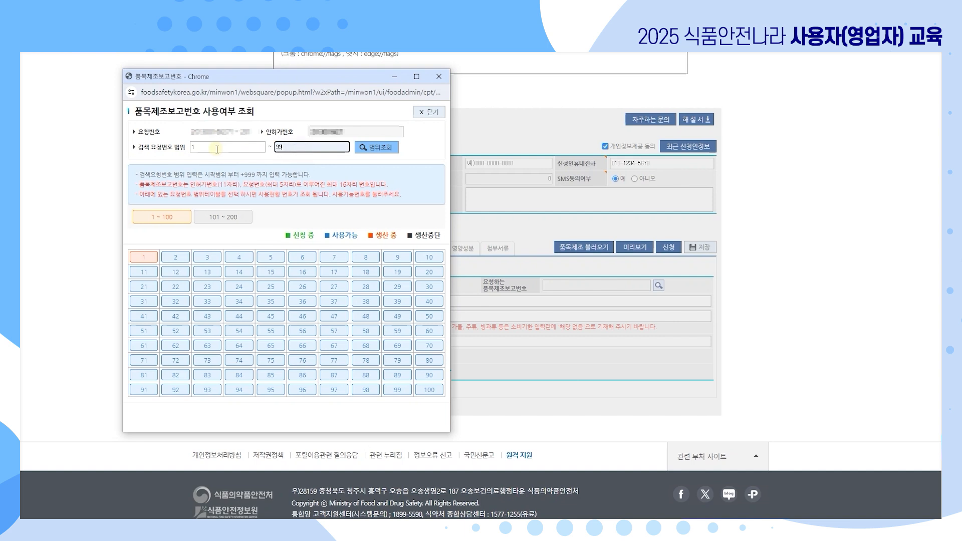
type("9")
left_click(218, 148)
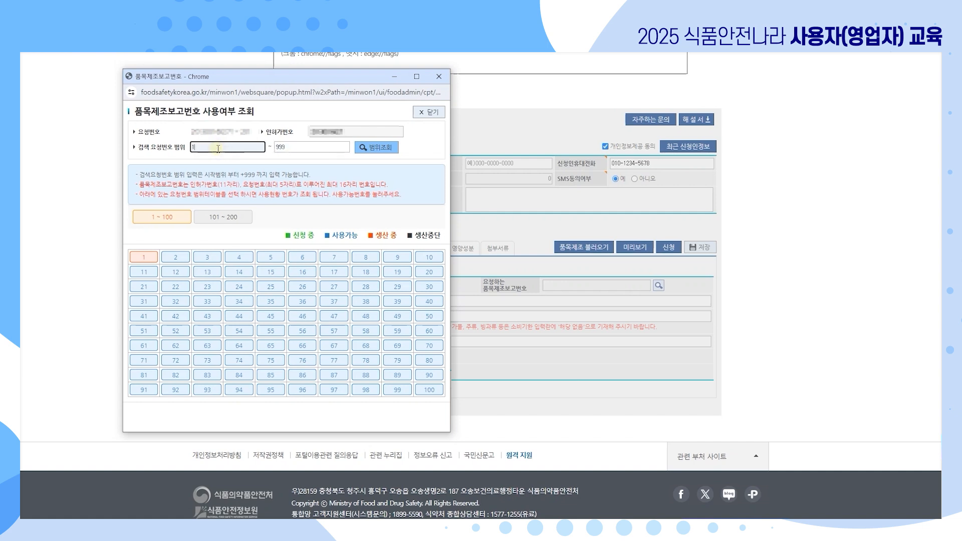
type("000")
left_click(278, 148)
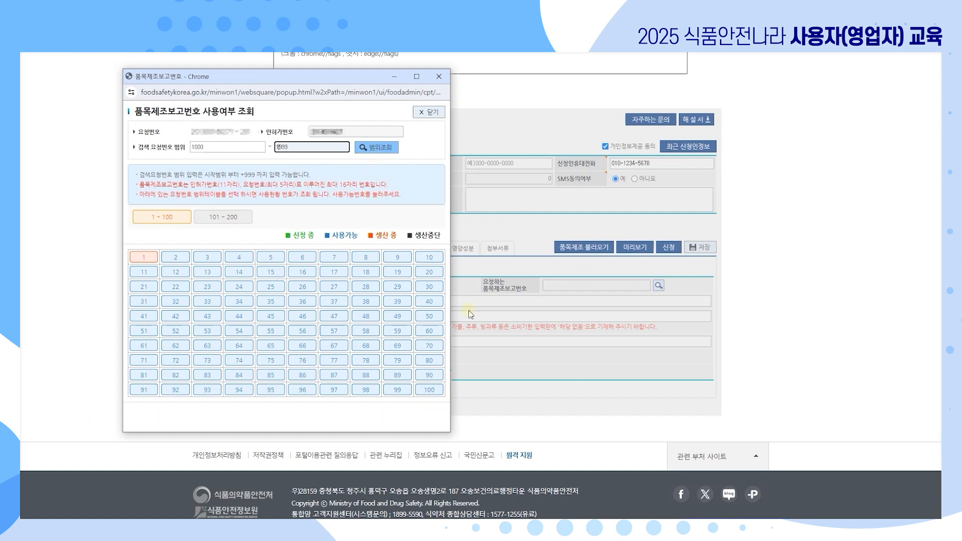
Close the number lookup, then enter 제품명 안전한 탁주 and 소비기한 제조일로부터 6개월.
left_click(434, 113)
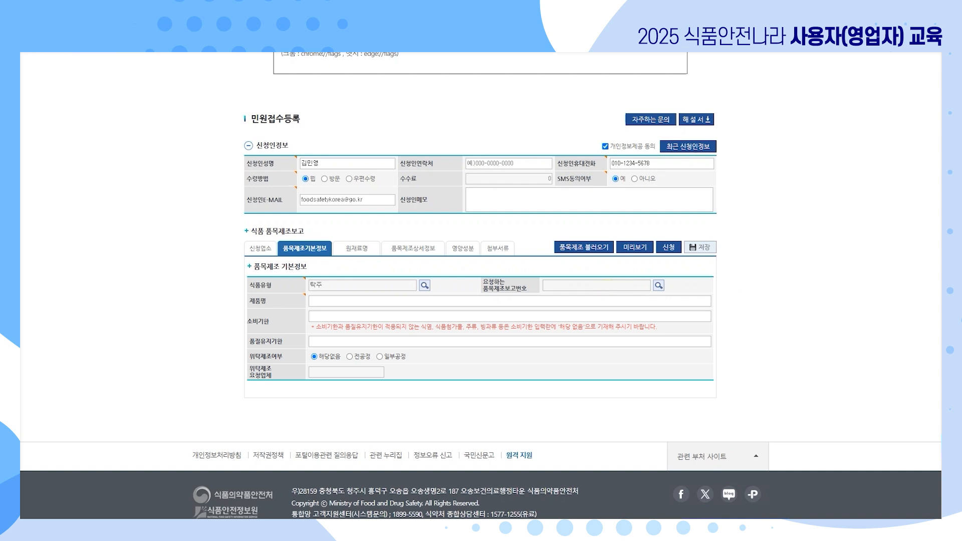
left_click(354, 300)
type("안전한 탁주")
left_click(429, 316)
type("제조일로부터 6개월")
Open the 원재료명 tab, close the input notice, and tick 확인함 on the warning.
left_click(367, 250)
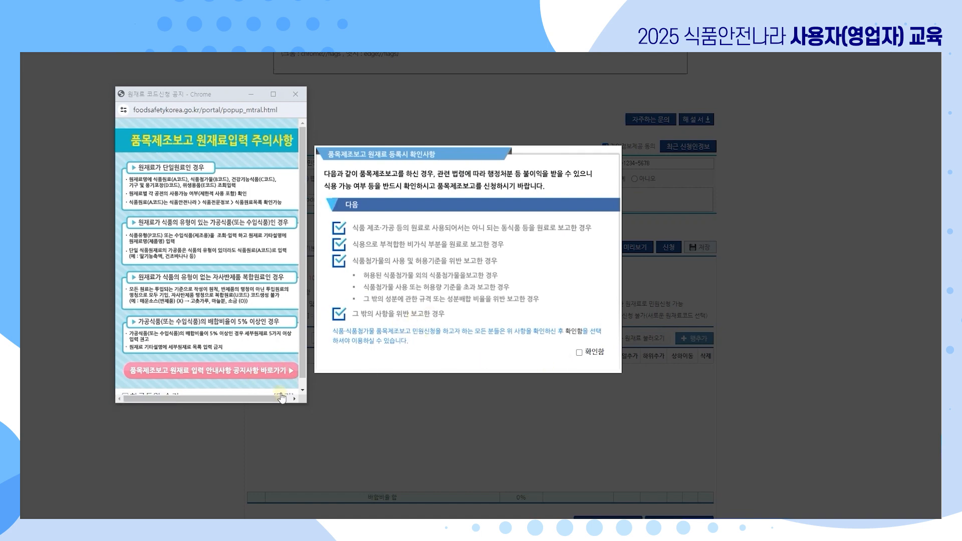
left_click(352, 453)
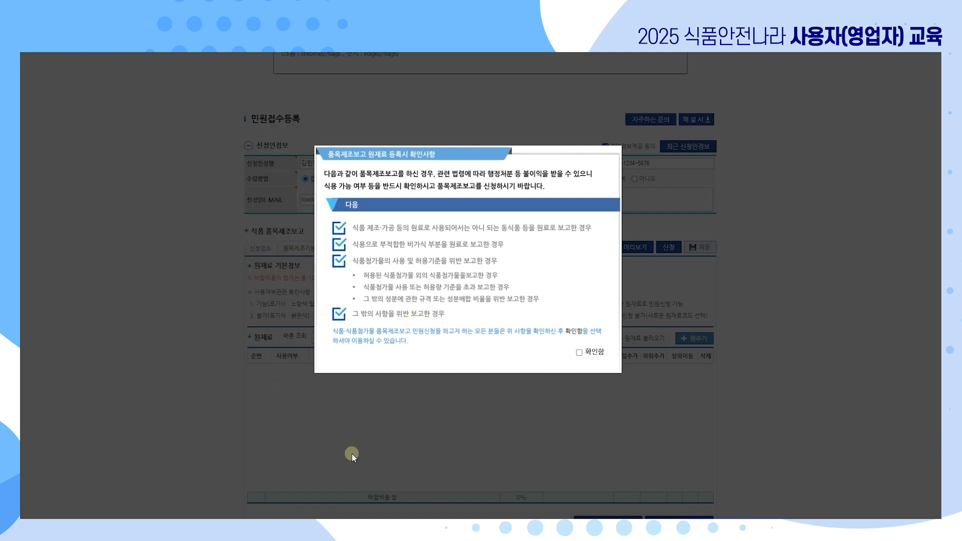
left_click(579, 354)
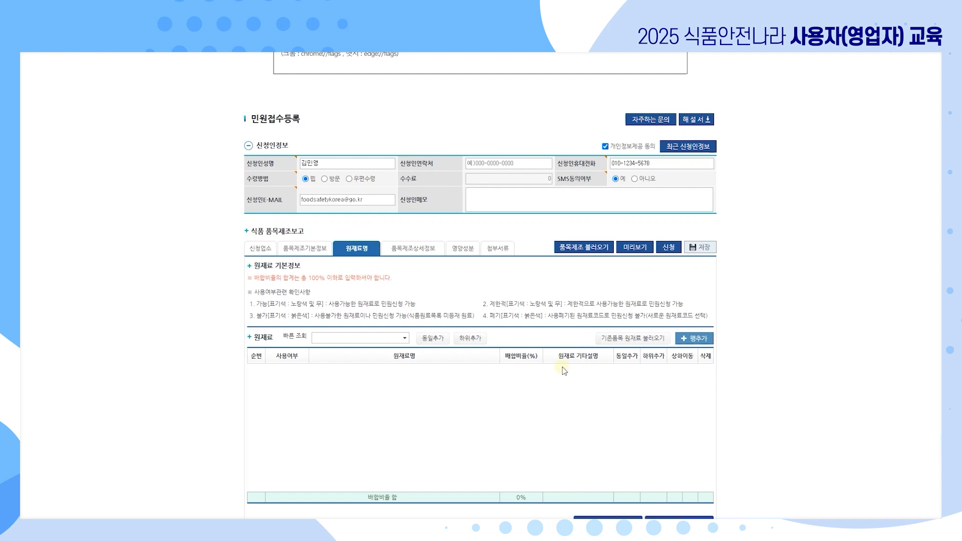
Add a raw-material row and select 밀가루 from the 원재료 조회 search.
scroll(762, 396, "down", 1)
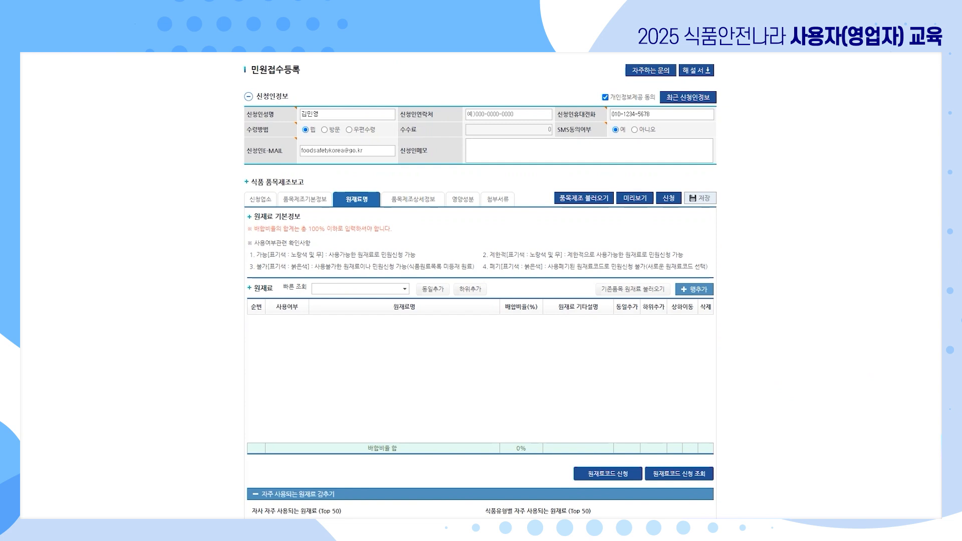
left_click(695, 290)
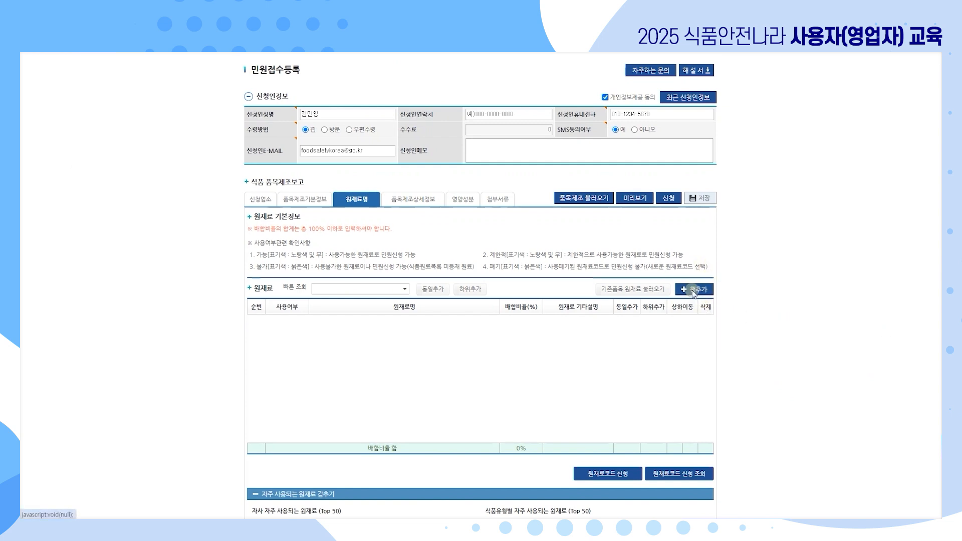
left_click_drag(293, 182, 346, 136)
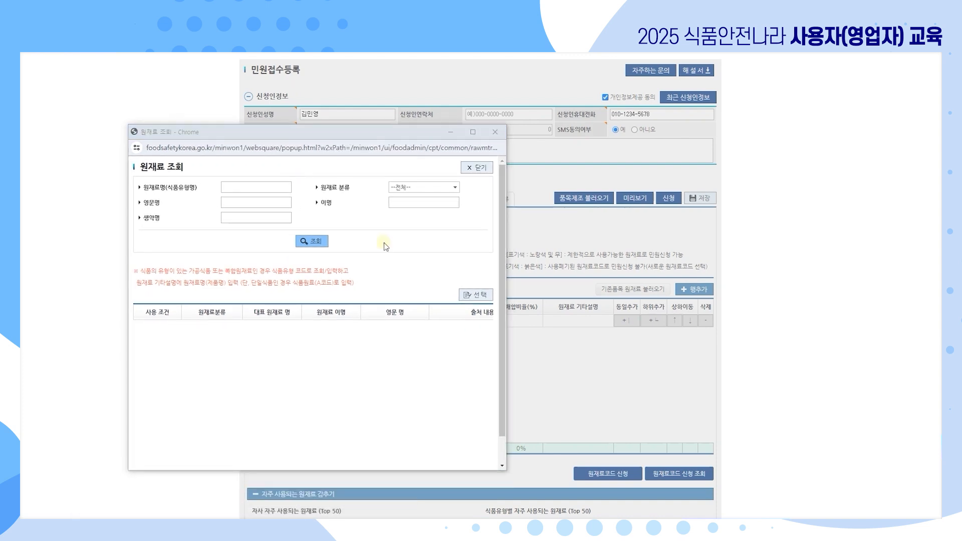
left_click(278, 186)
type("밀가루")
left_click(311, 242)
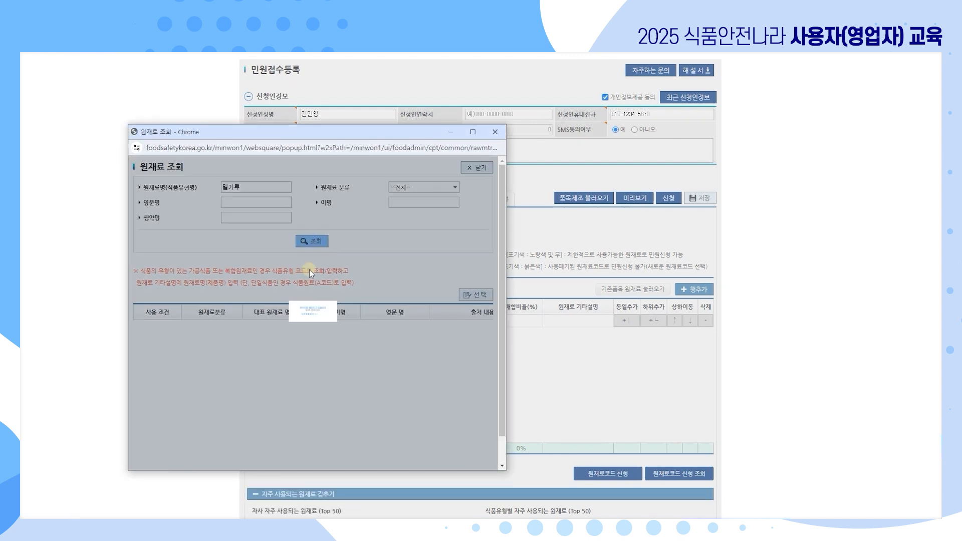
double_click(267, 344)
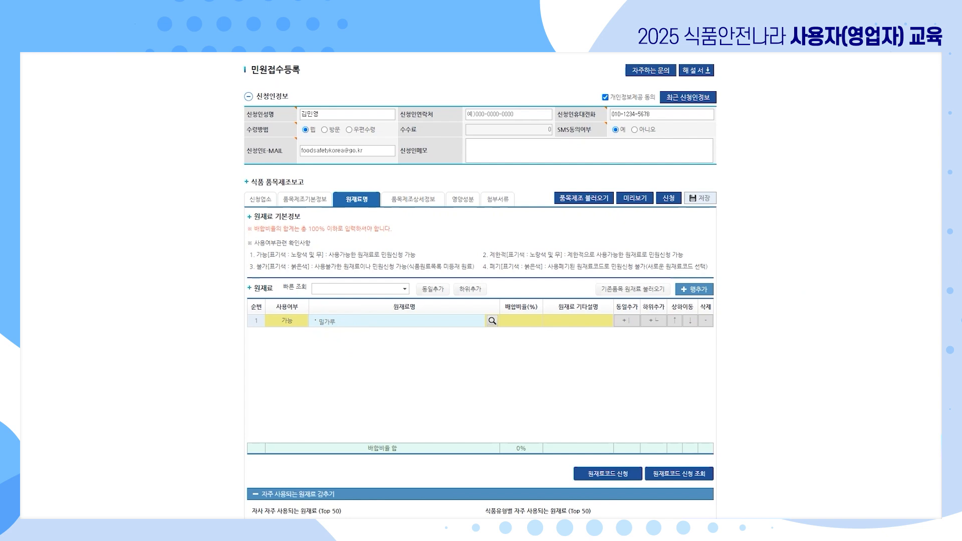
Find 쌀 via the 빠른 조회 quick lookup and add it with 동일추가.
left_click(324, 291)
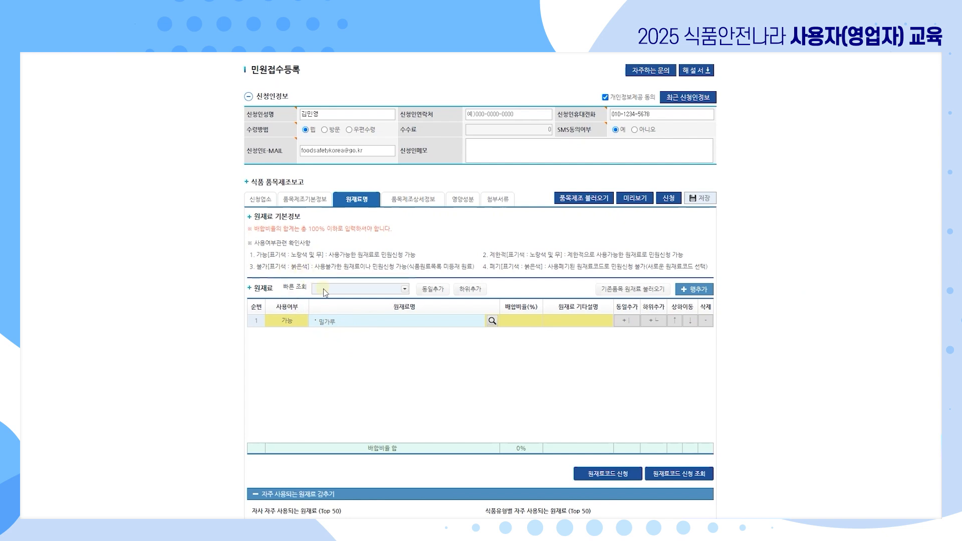
left_click(331, 288)
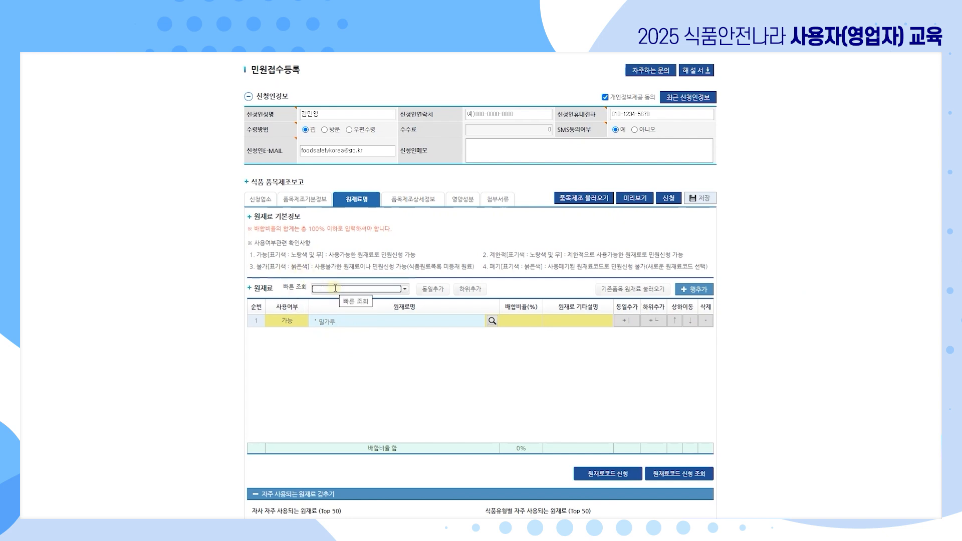
type("밀")
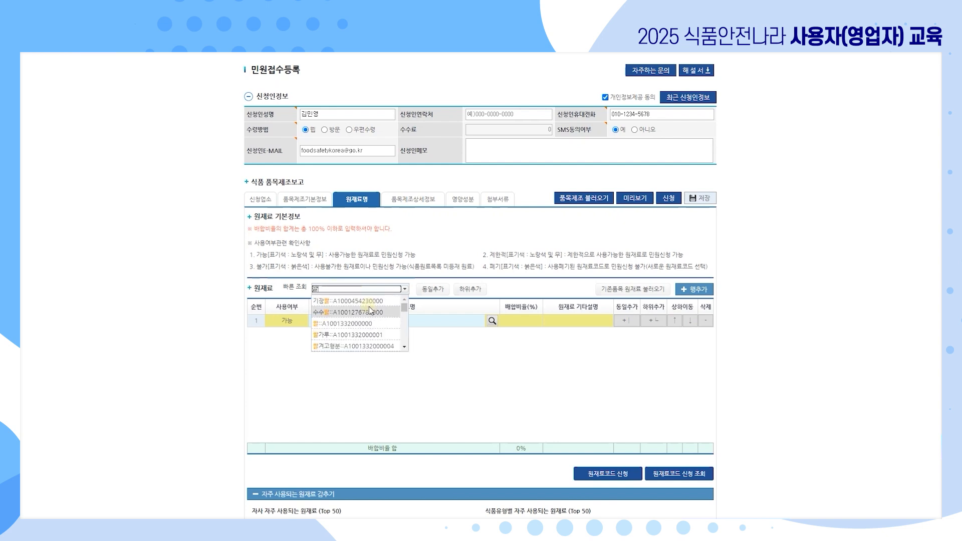
scroll(370, 311, "down", 5)
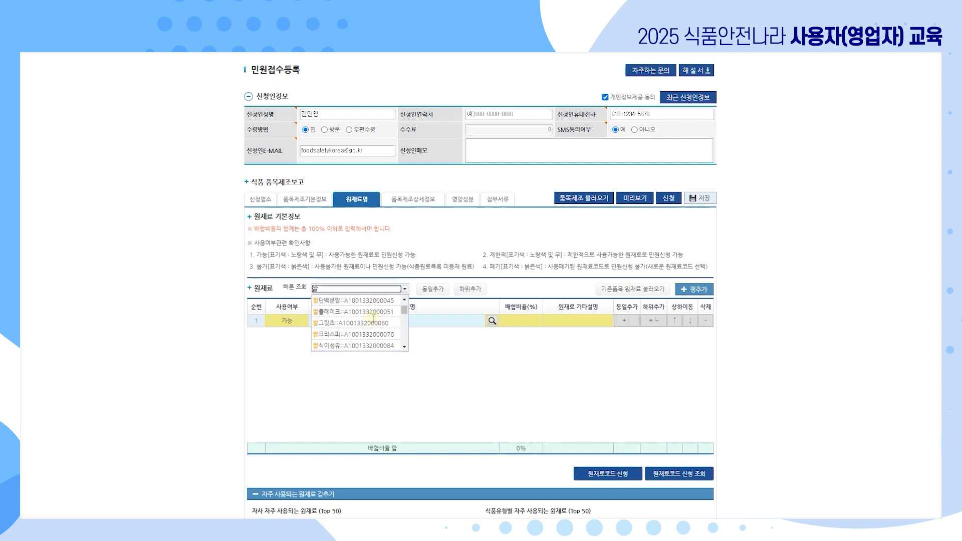
scroll(374, 318, "up", 4)
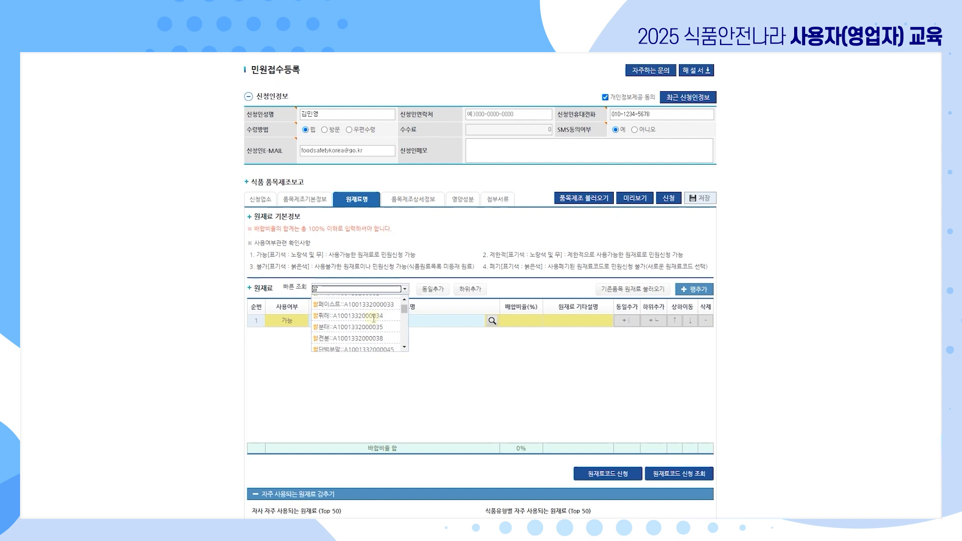
scroll(373, 318, "up", 5)
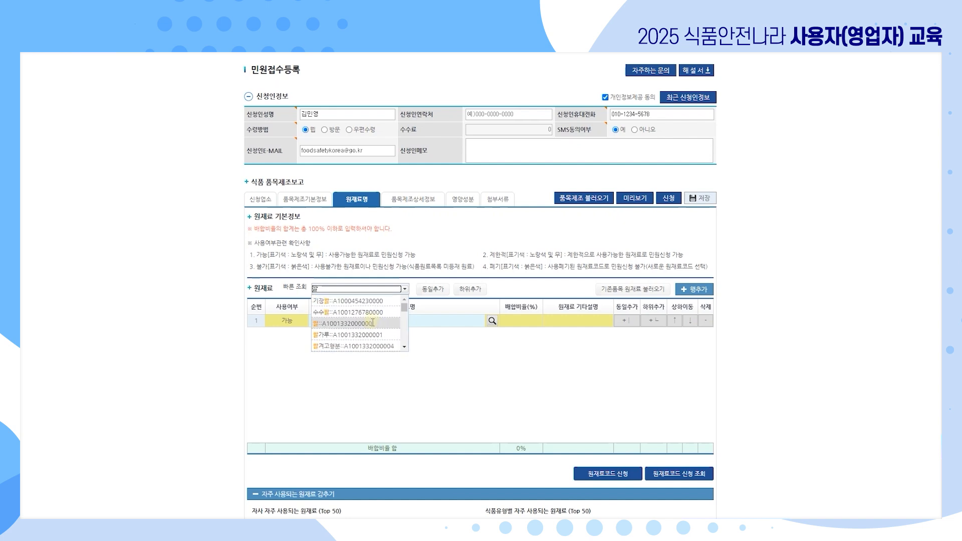
left_click(372, 324)
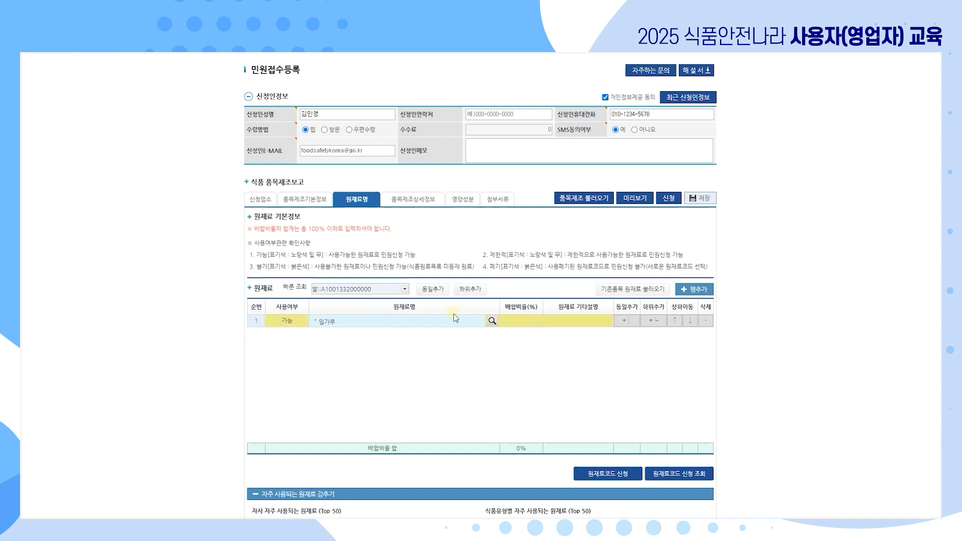
left_click(438, 290)
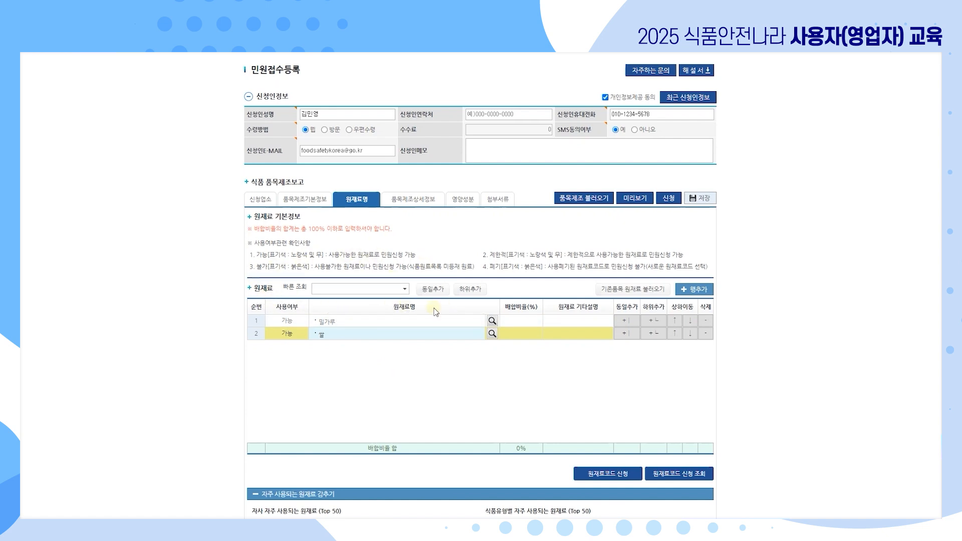
Abandon the attempted third raw-material row, closing the search and deleting the empty row.
left_click(694, 289)
left_click_drag(253, 177, 285, 109)
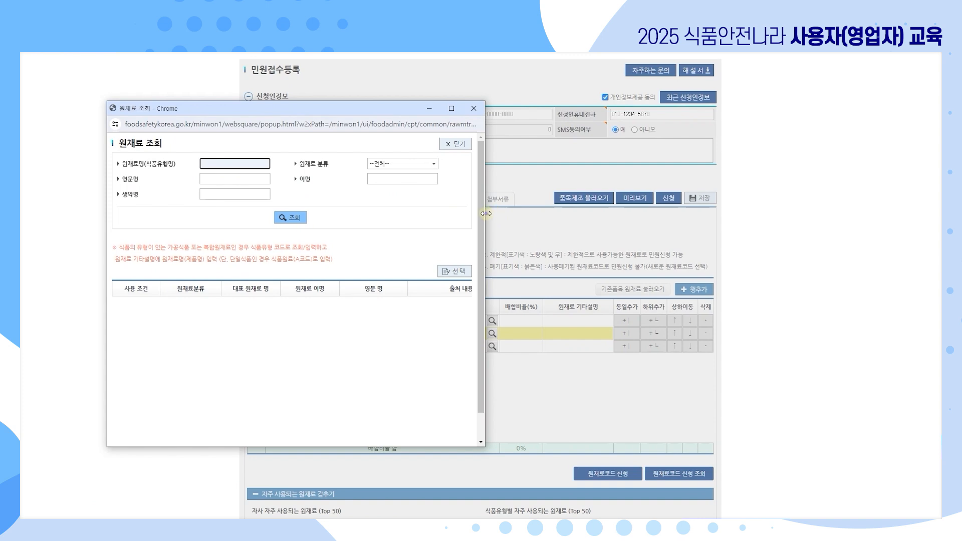
left_click_drag(485, 217, 862, 225)
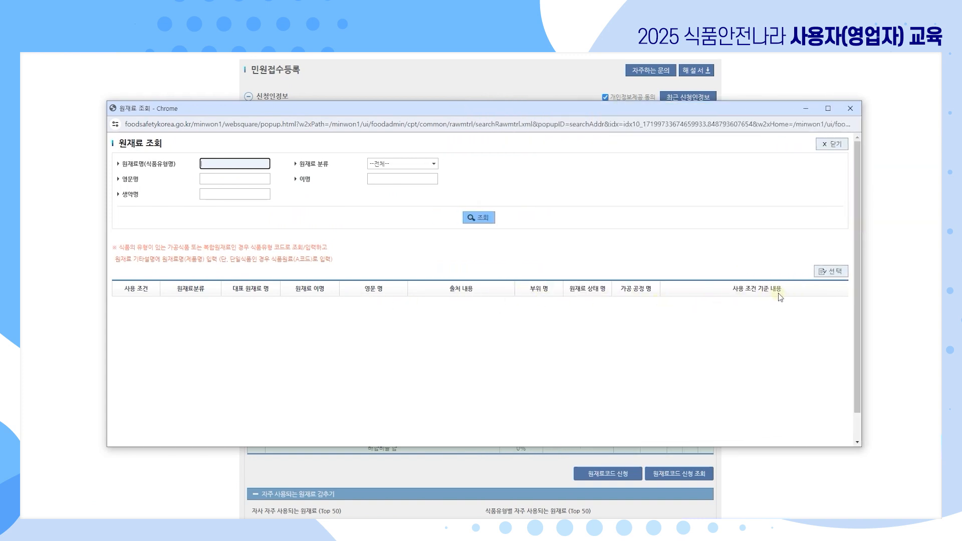
left_click(850, 108)
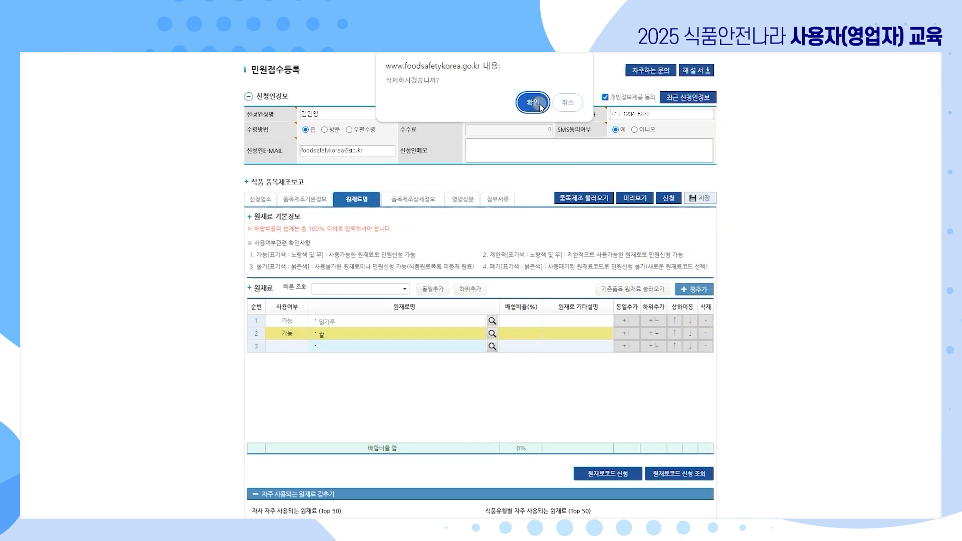
left_click(535, 105)
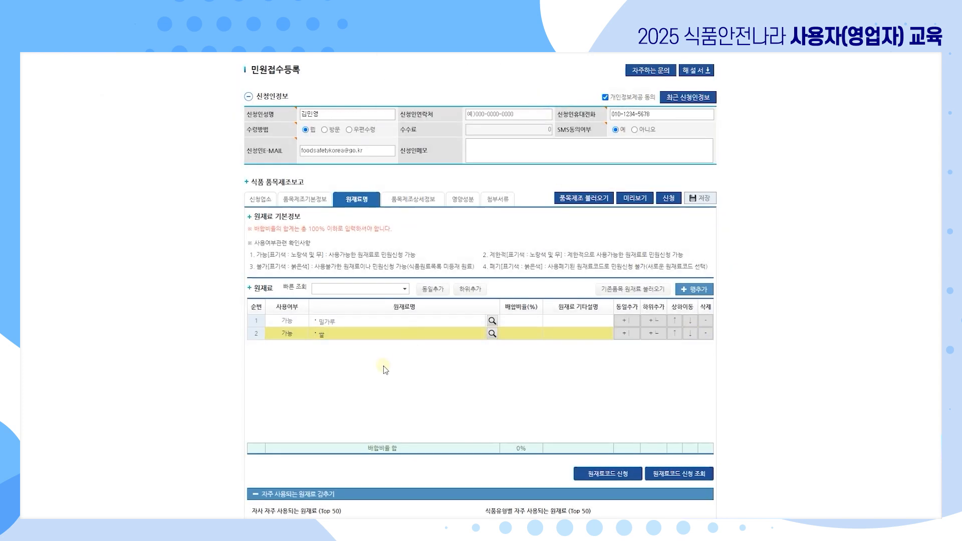
Clear the empty sub-row from 쌀 and insert an empty child row beneath 밀가루.
scroll(371, 341, "down", 1)
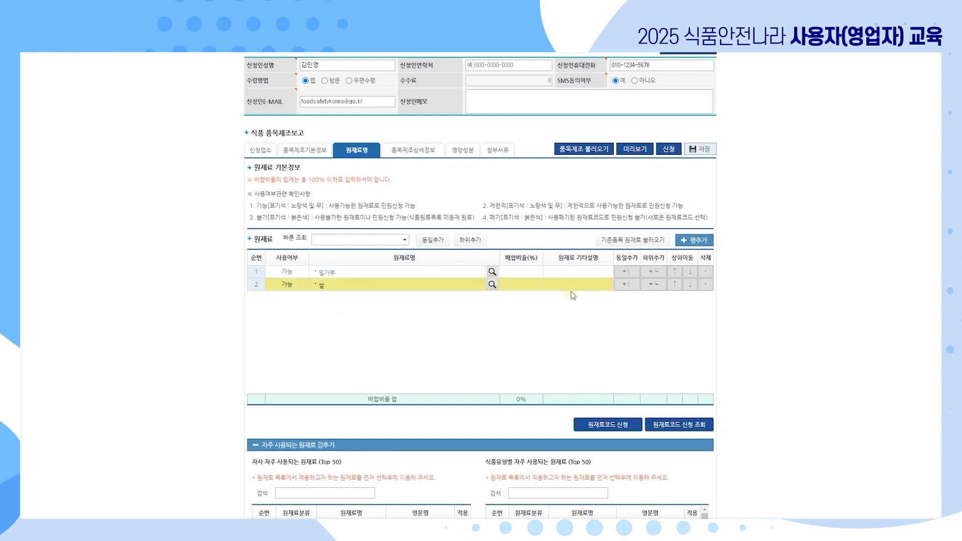
left_click(654, 285)
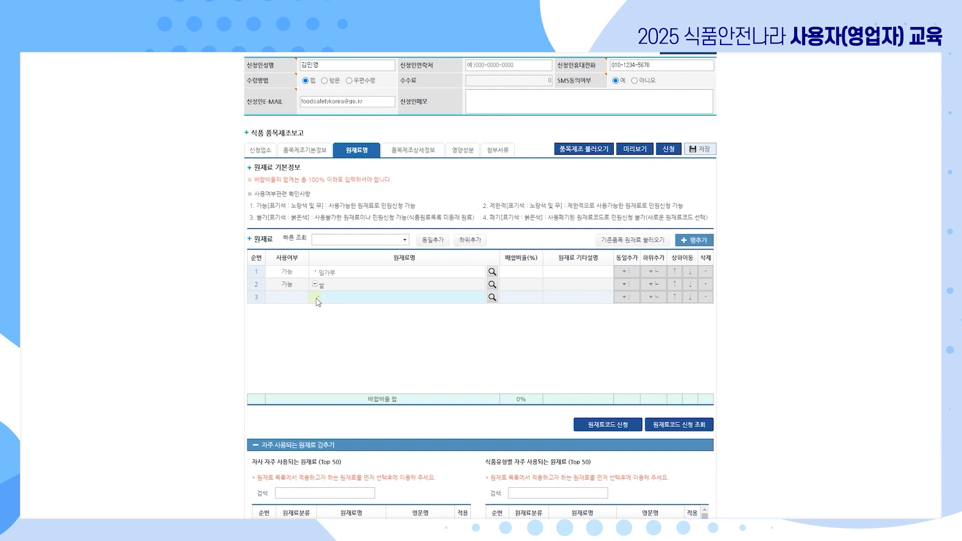
left_click(317, 285)
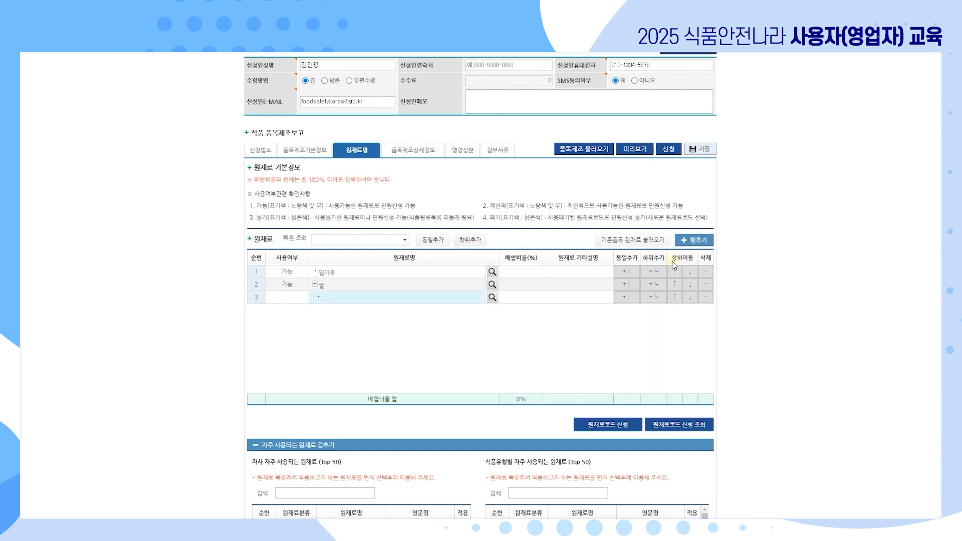
left_click(706, 297)
left_click(535, 105)
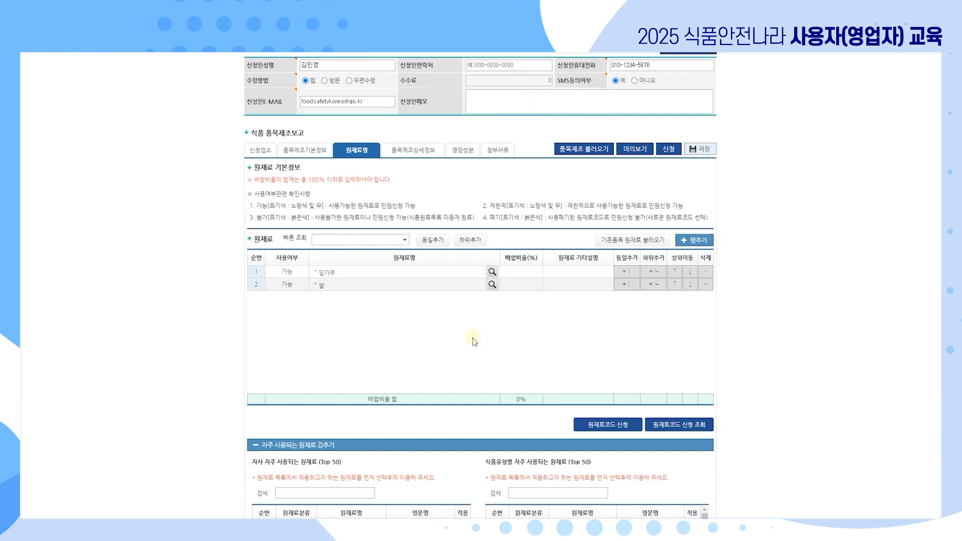
left_click(408, 273)
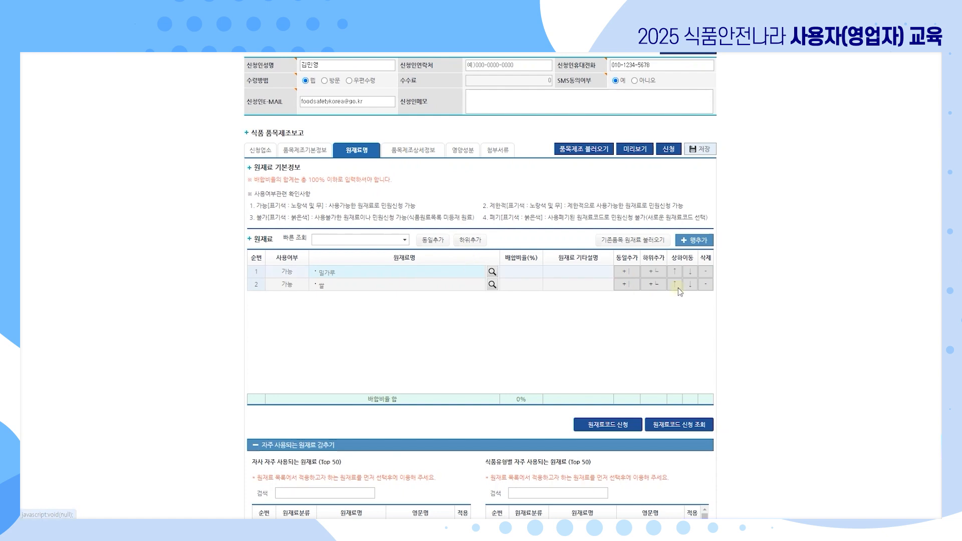
left_click(659, 271)
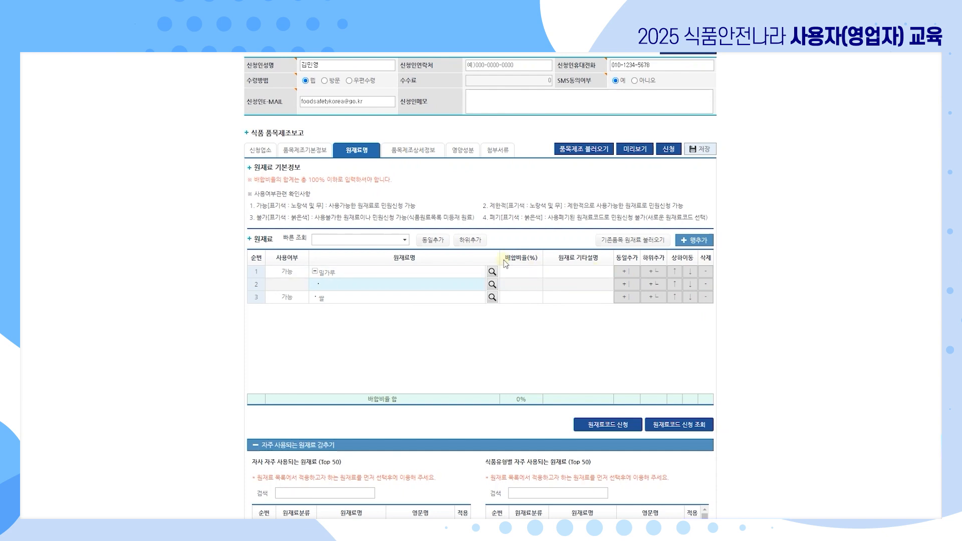
Enter 설탕 from quick search as the first sub-ingredient under 밀가루.
left_click(350, 239)
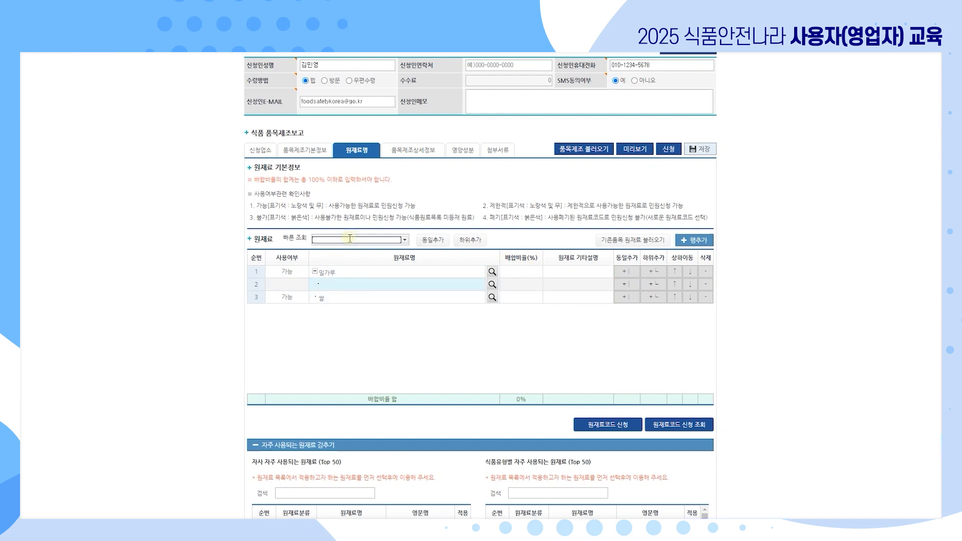
type("설탕")
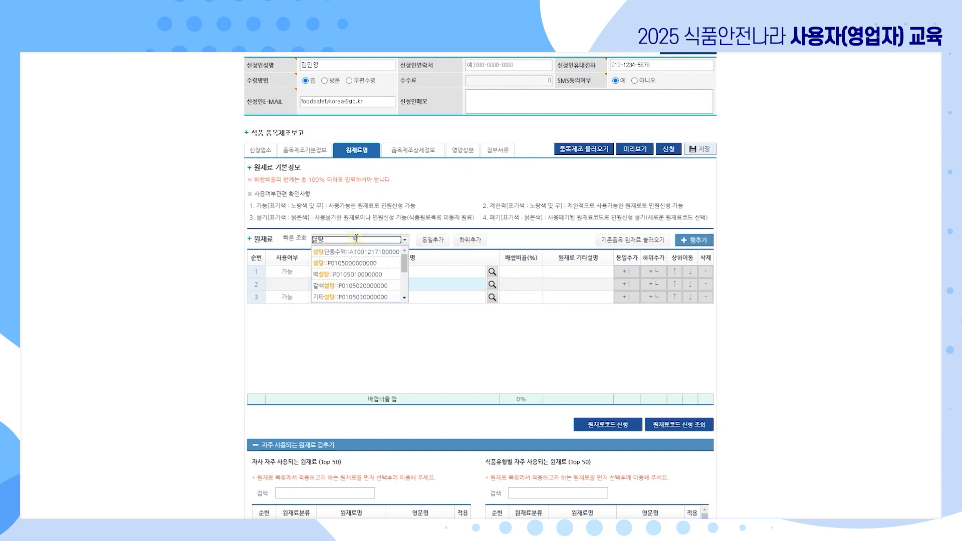
left_click(353, 263)
left_click(470, 240)
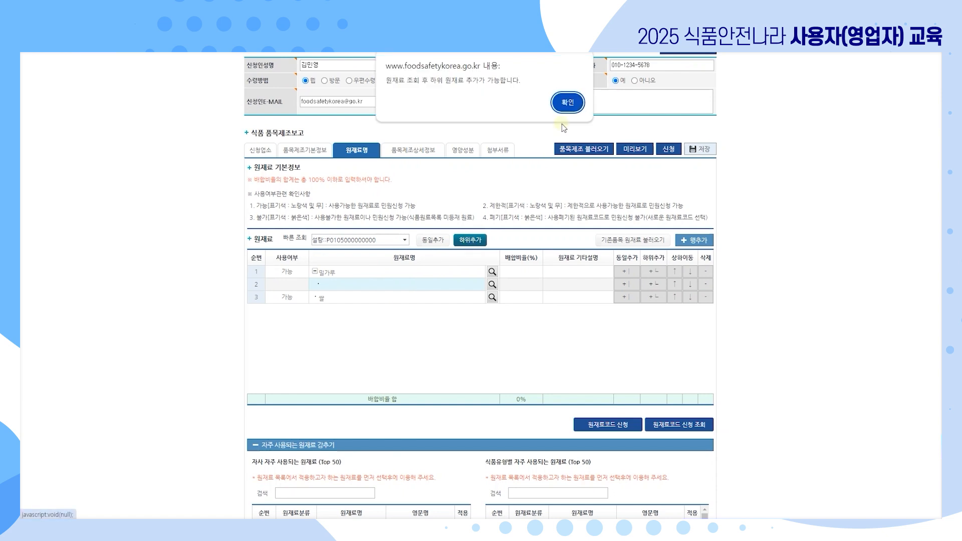
left_click(567, 103)
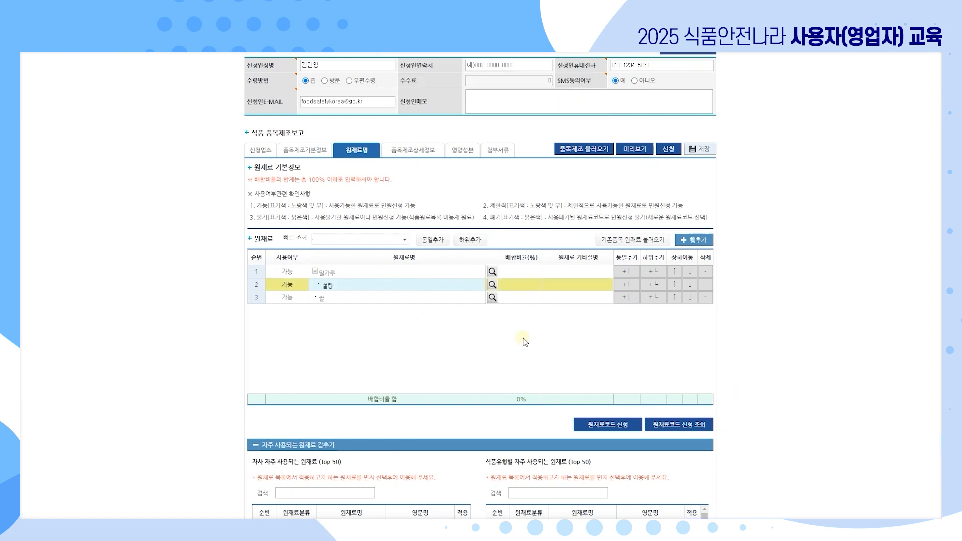
Delete the stray empty sub-row created under 설탕, leaving 설탕 directly under 밀가루.
left_click(342, 287)
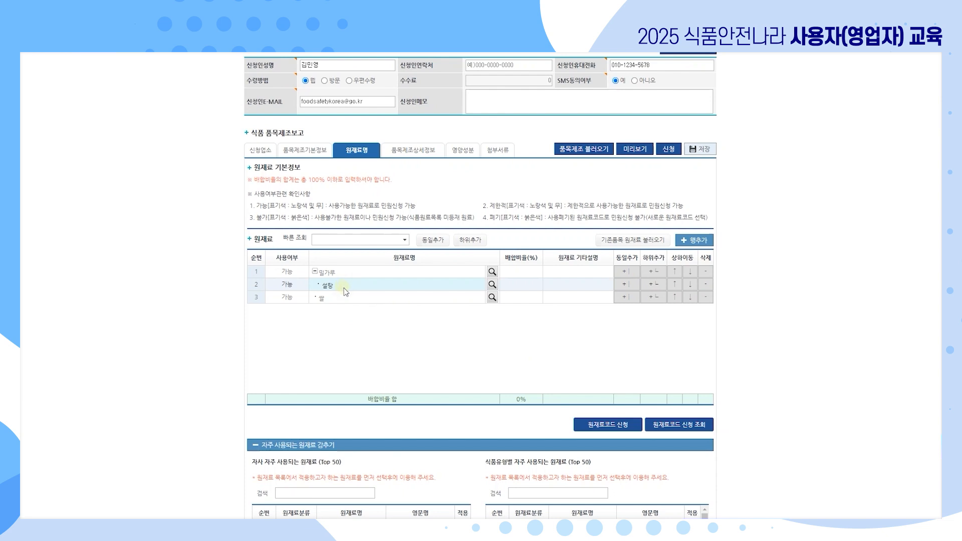
left_click(344, 289)
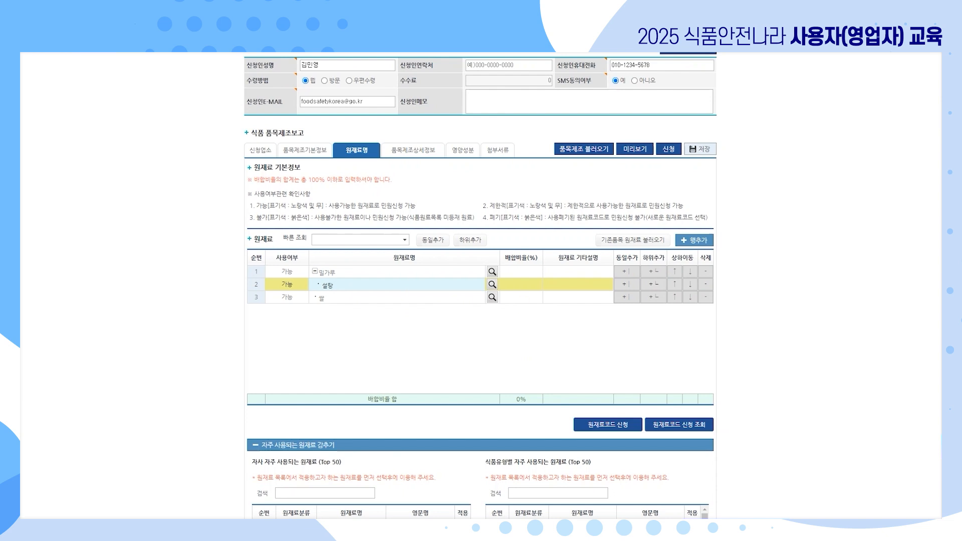
left_click(654, 286)
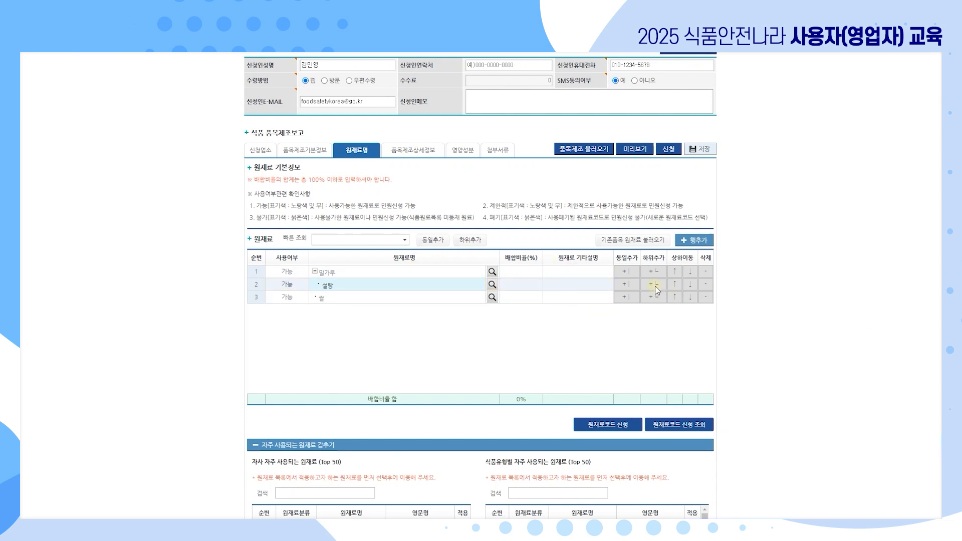
left_click(655, 287)
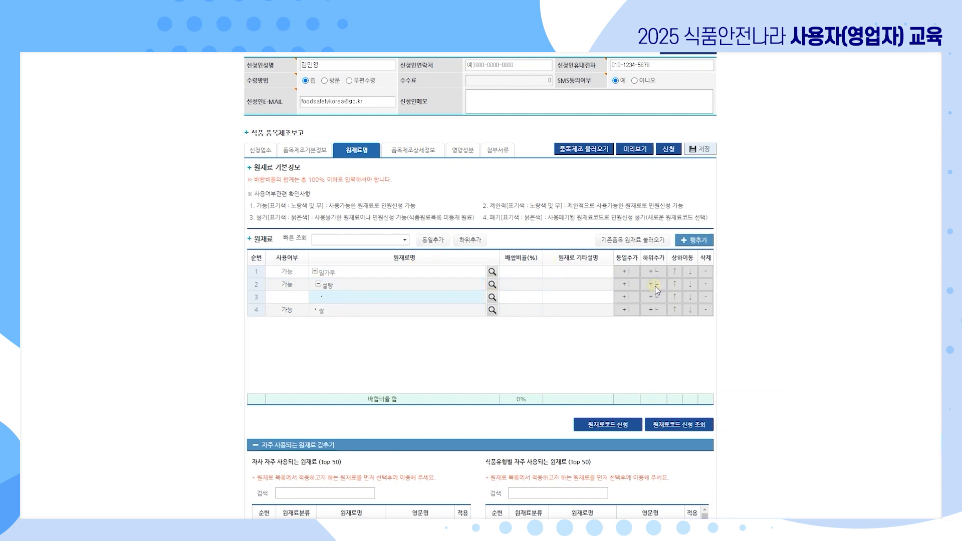
left_click(323, 285)
left_click(319, 275)
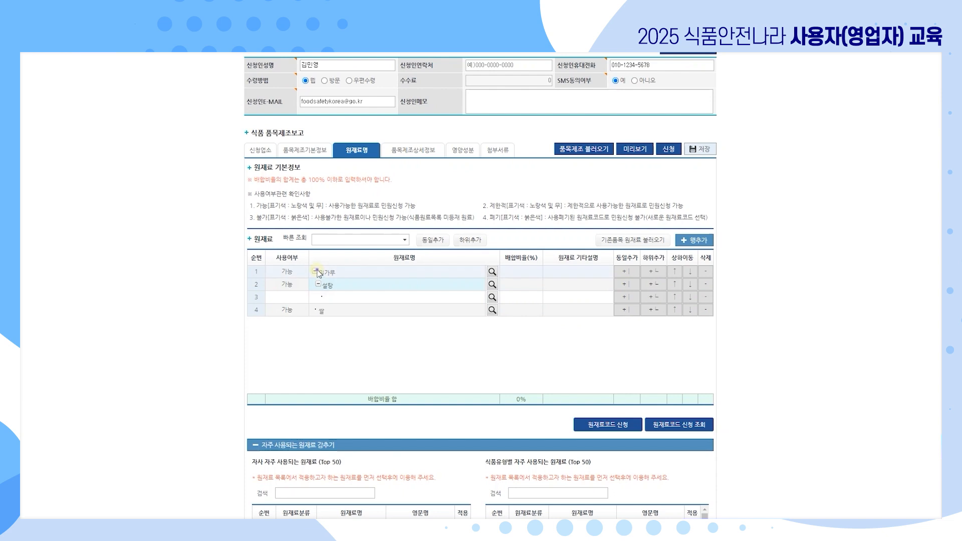
left_click(314, 271)
left_click(315, 271)
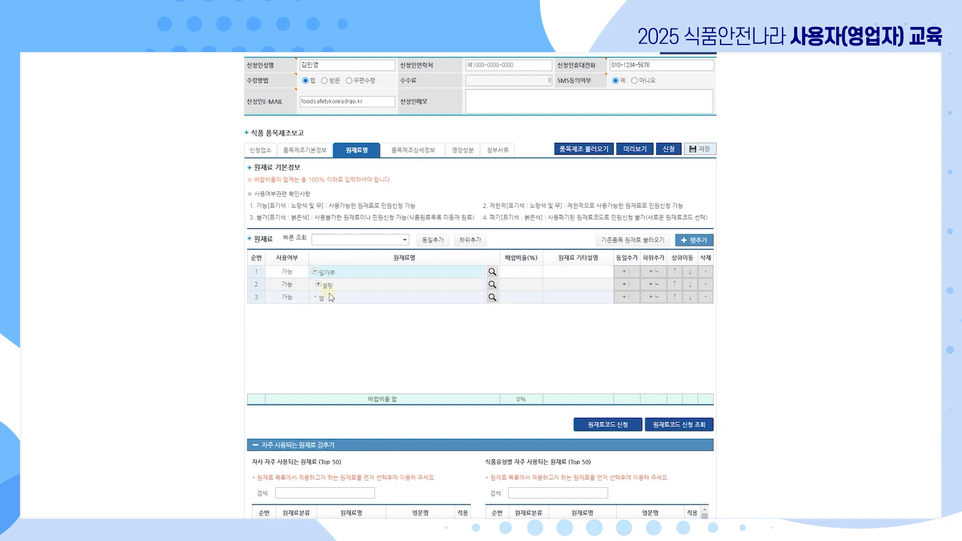
left_click(319, 284)
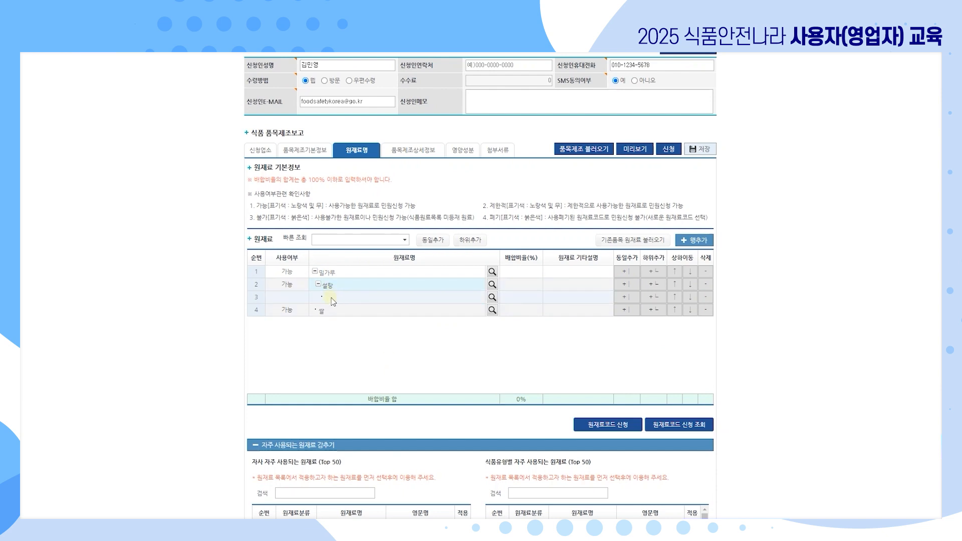
left_click(705, 298)
left_click(530, 102)
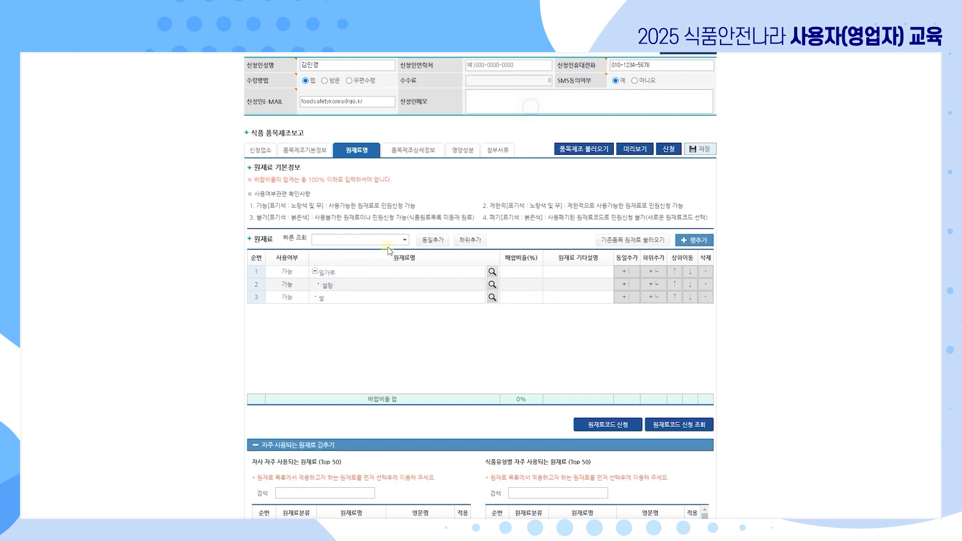
Add two 정제수 sub-ingredients under 밀가루 via quick search.
left_click(376, 239)
type("정제수")
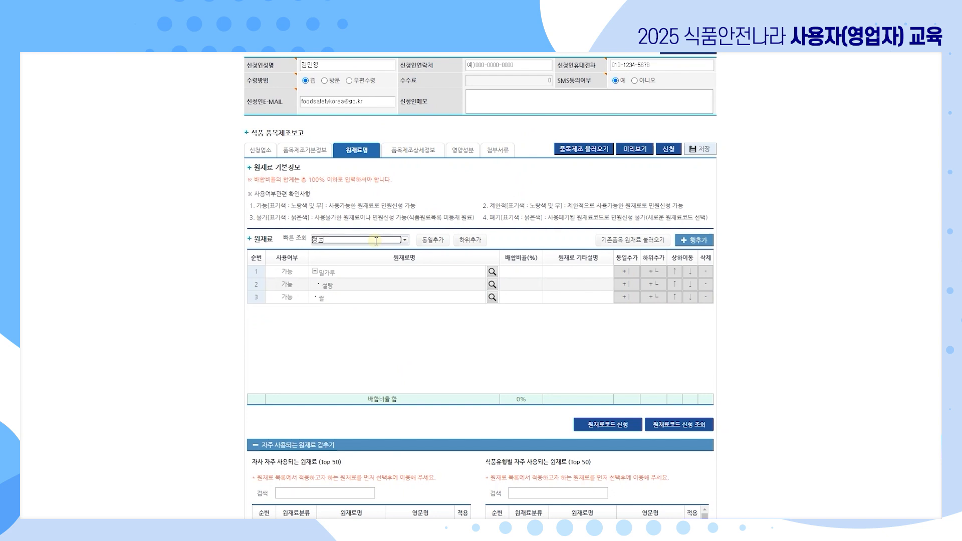
left_click(334, 253)
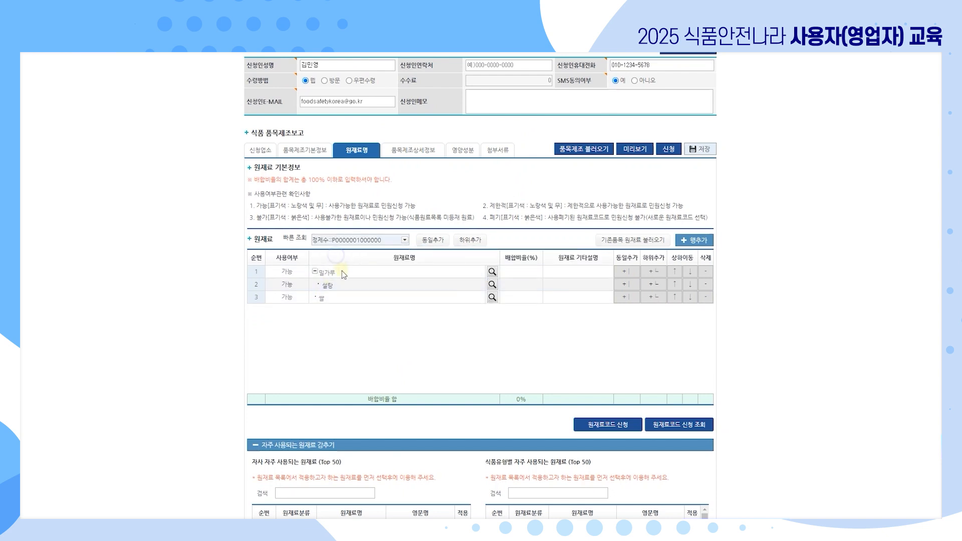
left_click(470, 240)
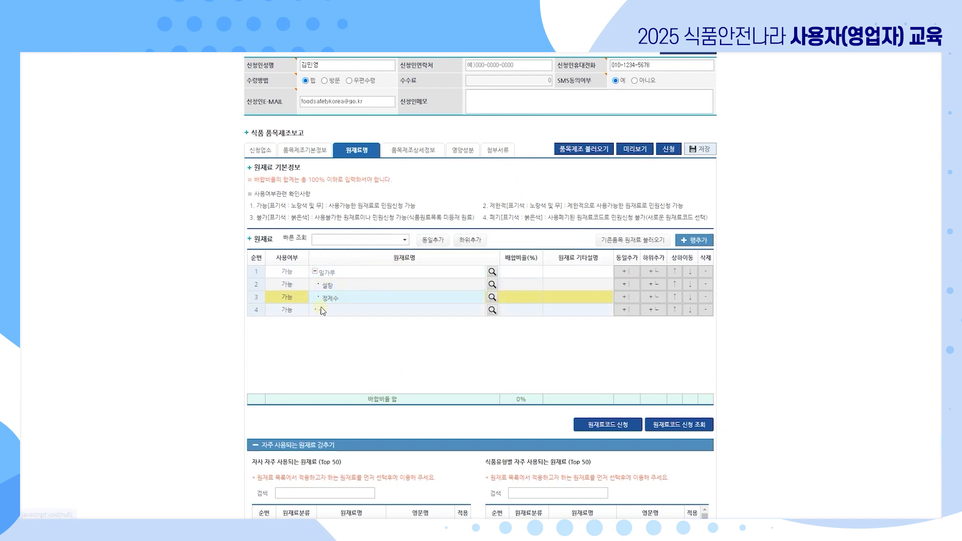
left_click(355, 240)
type("정제수")
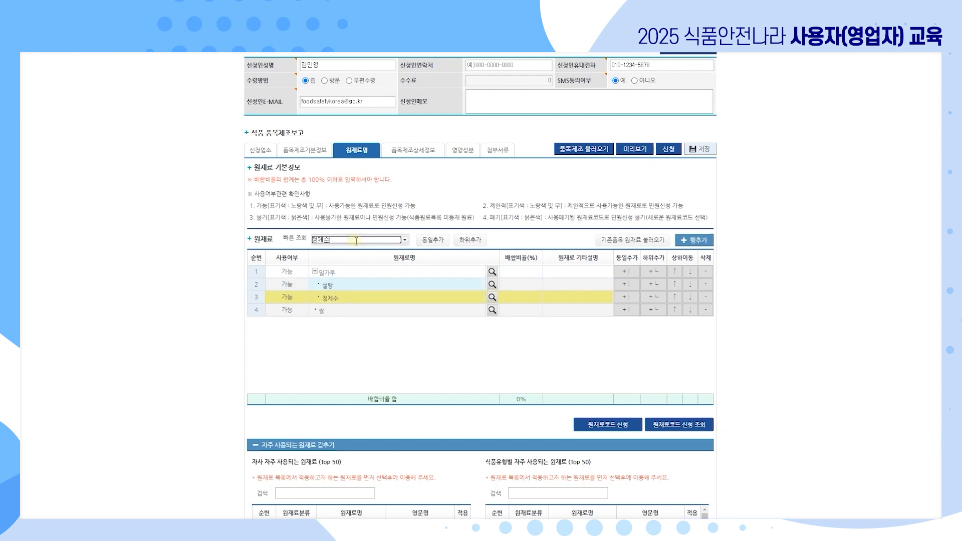
left_click(345, 252)
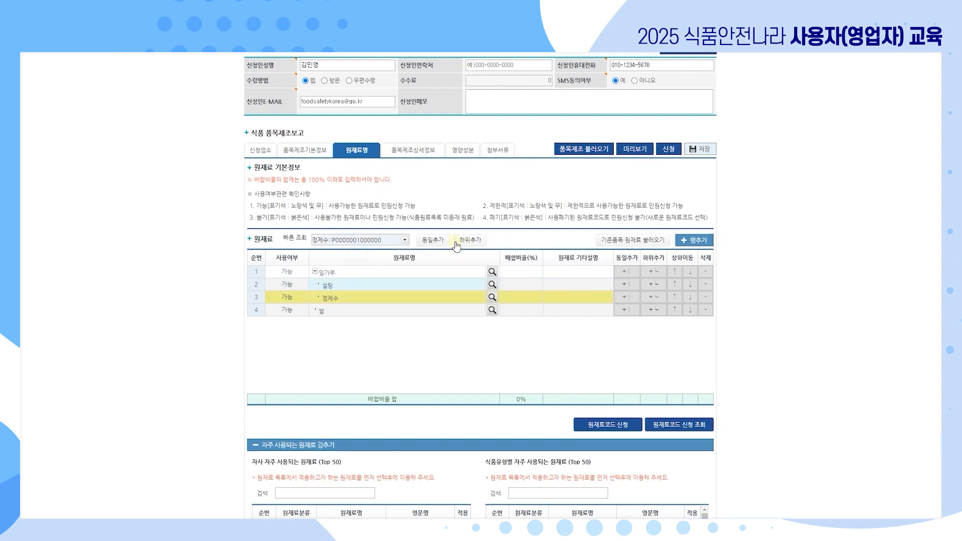
left_click(433, 240)
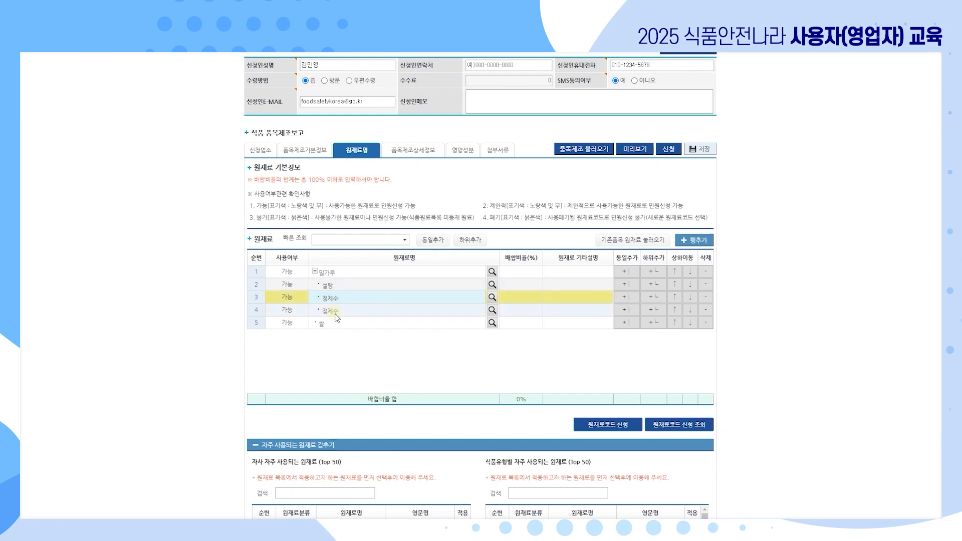
Set the mixing ratio of 밀가루 and 쌀 to 50% each.
left_click(522, 271)
type("50")
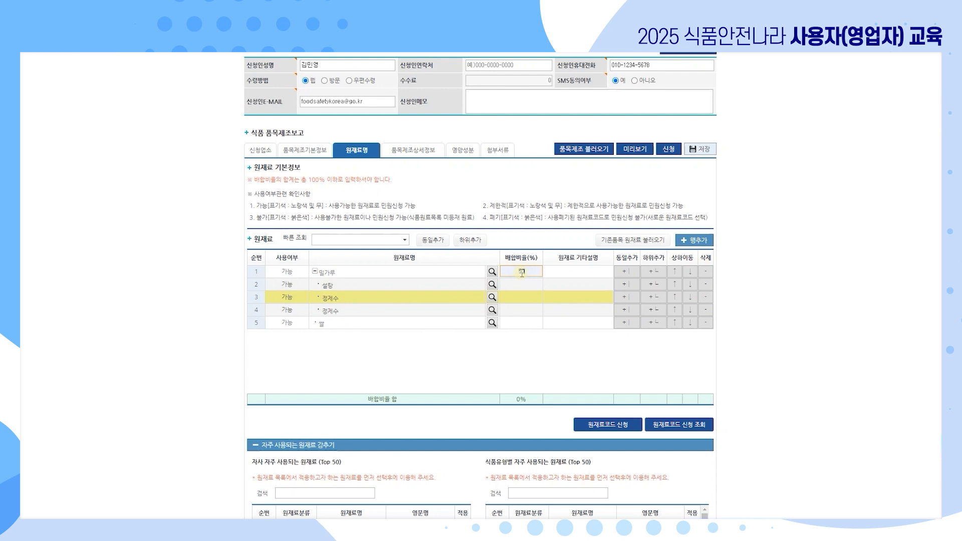
left_click(513, 323)
type("50")
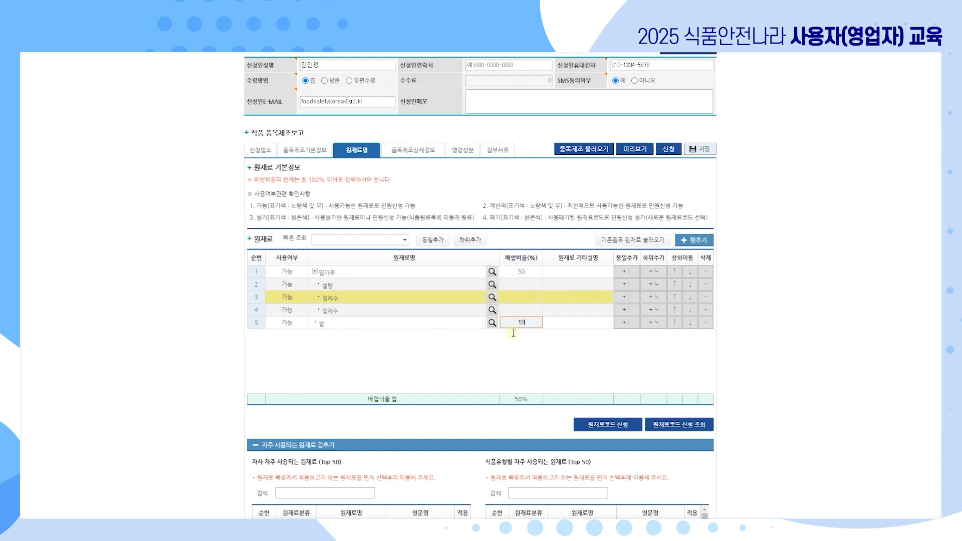
left_click(521, 386)
Describe 밀가루 as '작성', move 쌀 to the top, and delete the duplicate 정제수 row.
left_click(579, 274)
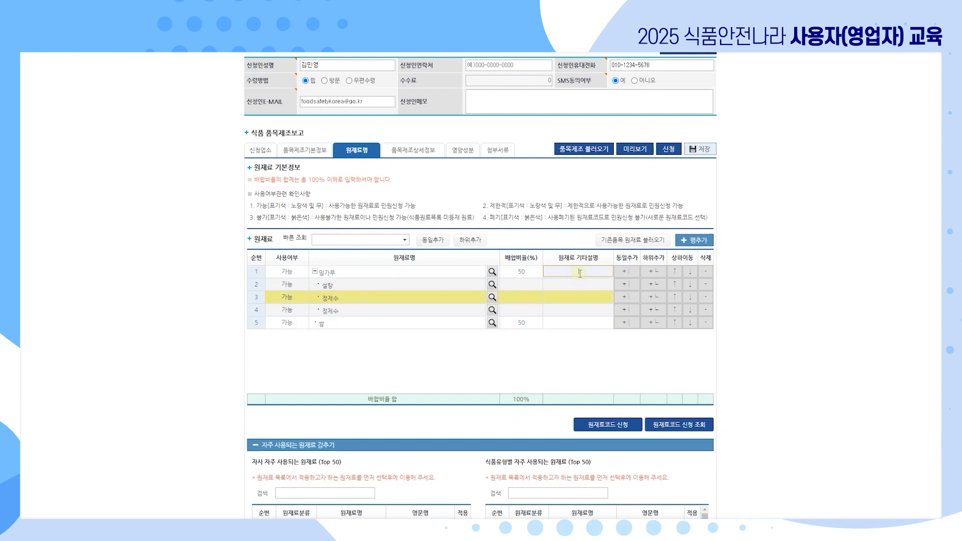
type("작제")
left_click(677, 322)
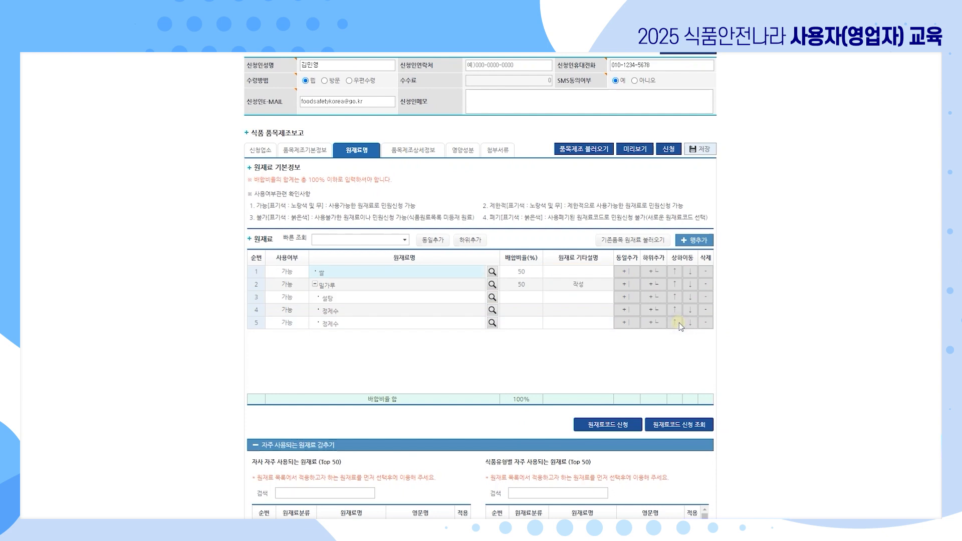
left_click(704, 309)
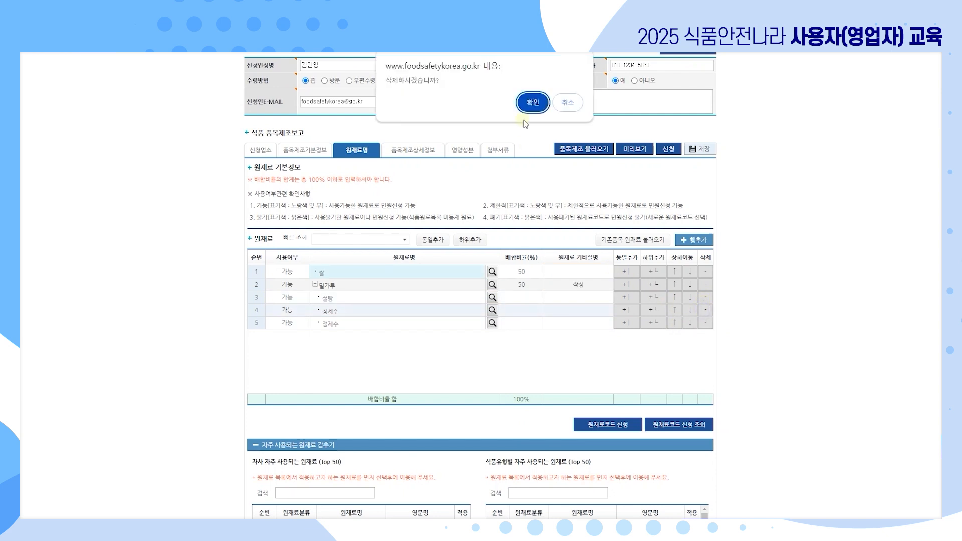
left_click(531, 102)
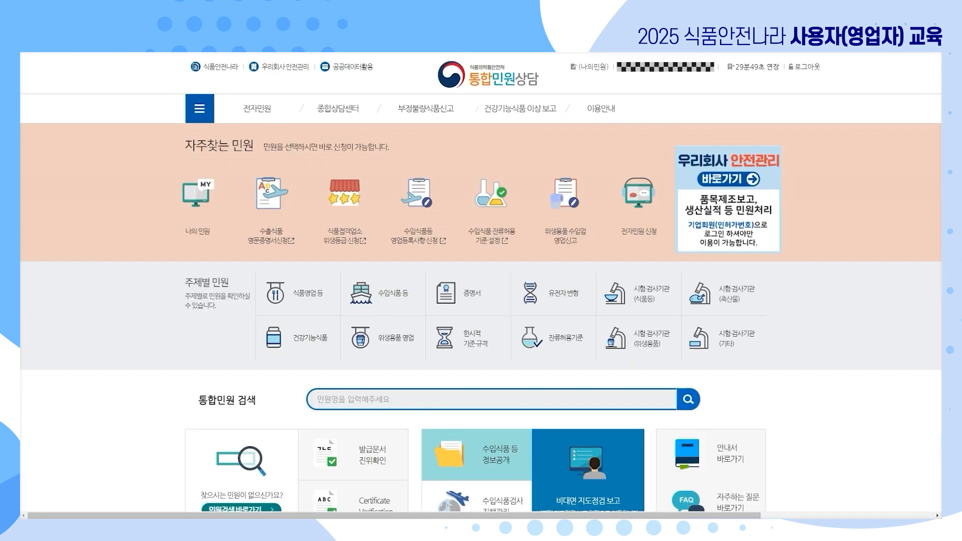
mouse_move(336, 110)
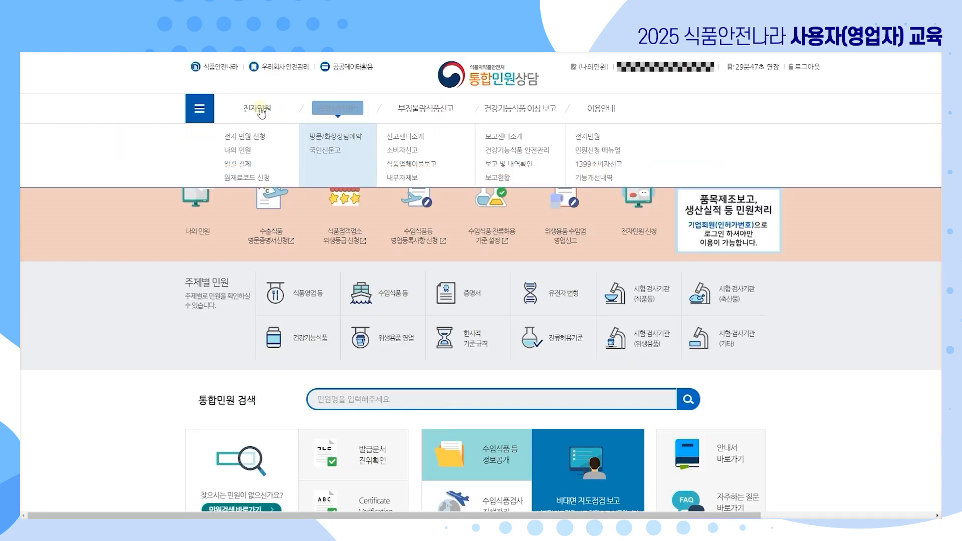
left_click(253, 178)
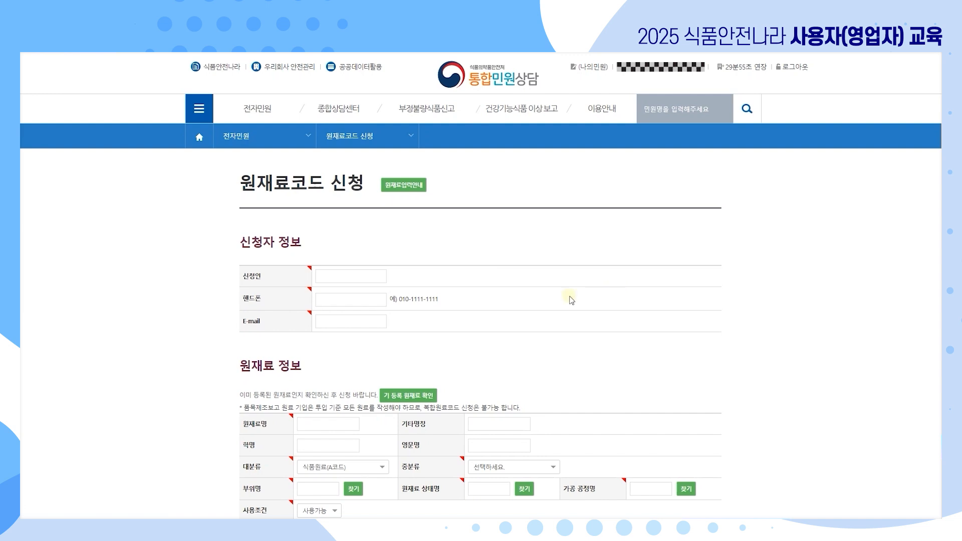
scroll(509, 331, "down", 1)
scroll(488, 288, "down", 2)
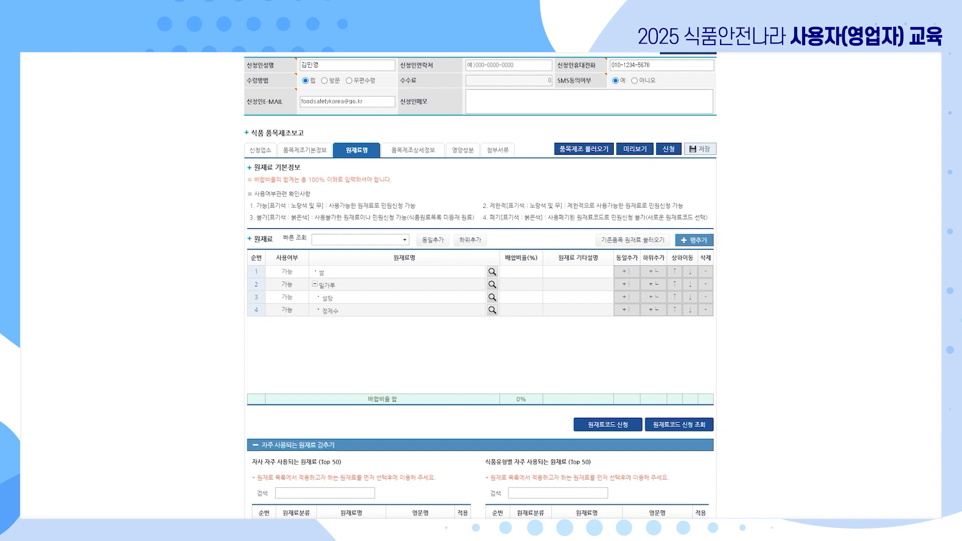
Add 소스 as a raw-material row with the description '실제 제품명'.
left_click(360, 239)
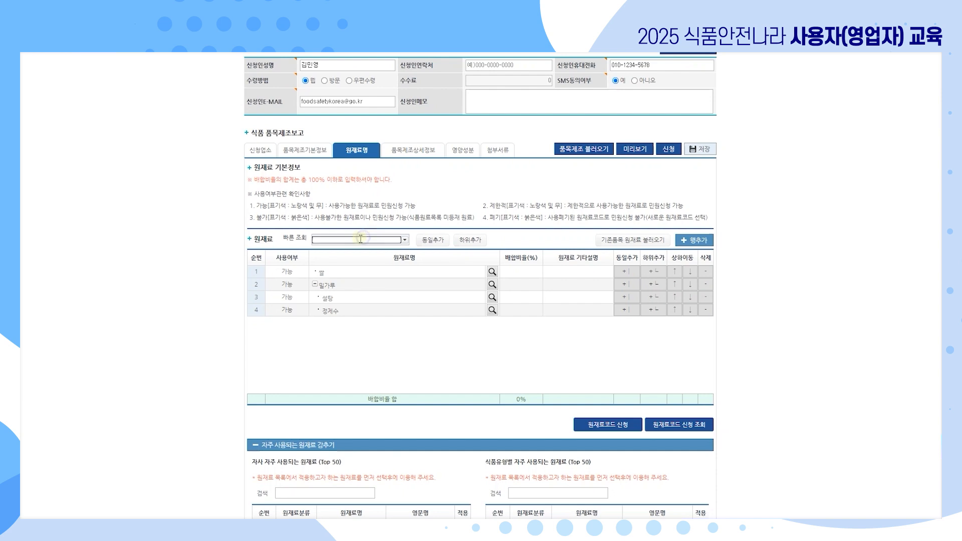
type("ㅅ")
type("소스")
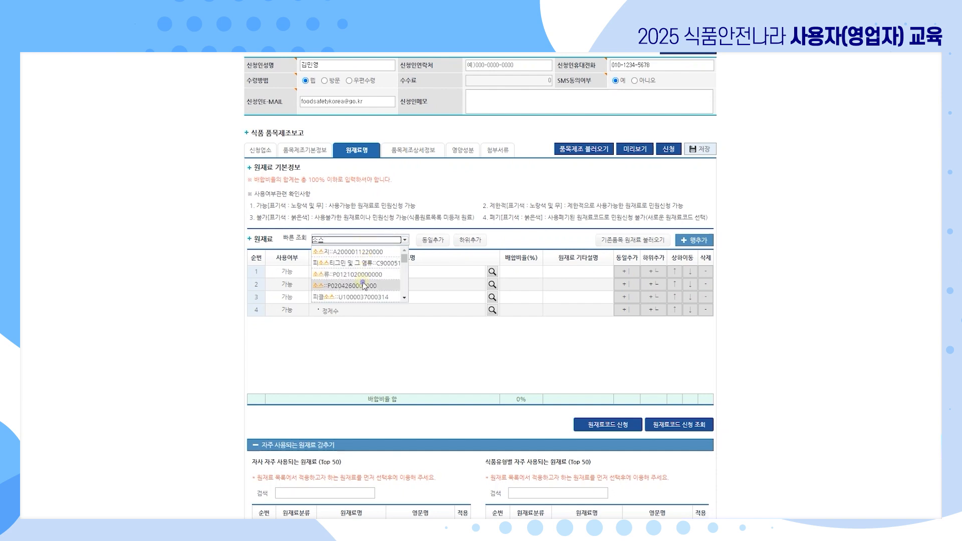
left_click(364, 286)
left_click(433, 239)
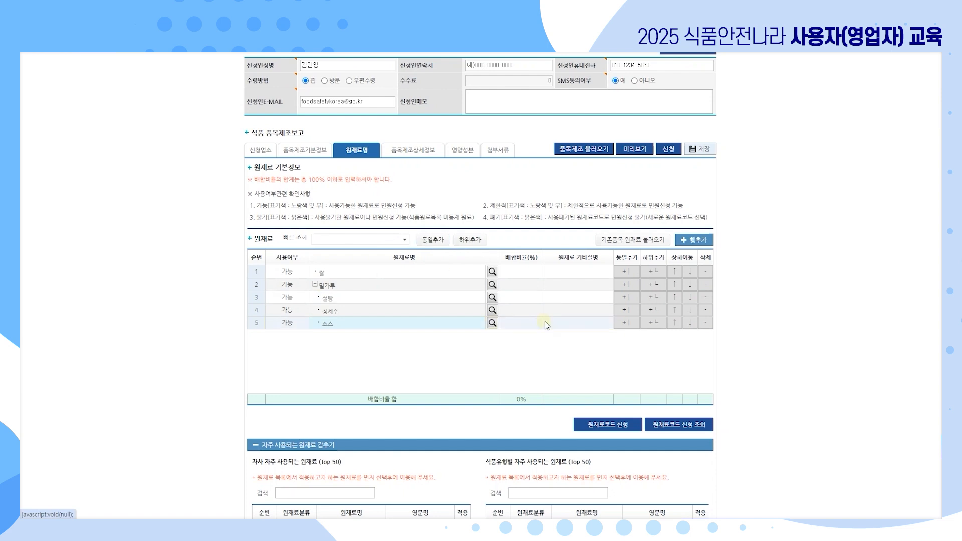
left_click(569, 326)
type("실제 잴")
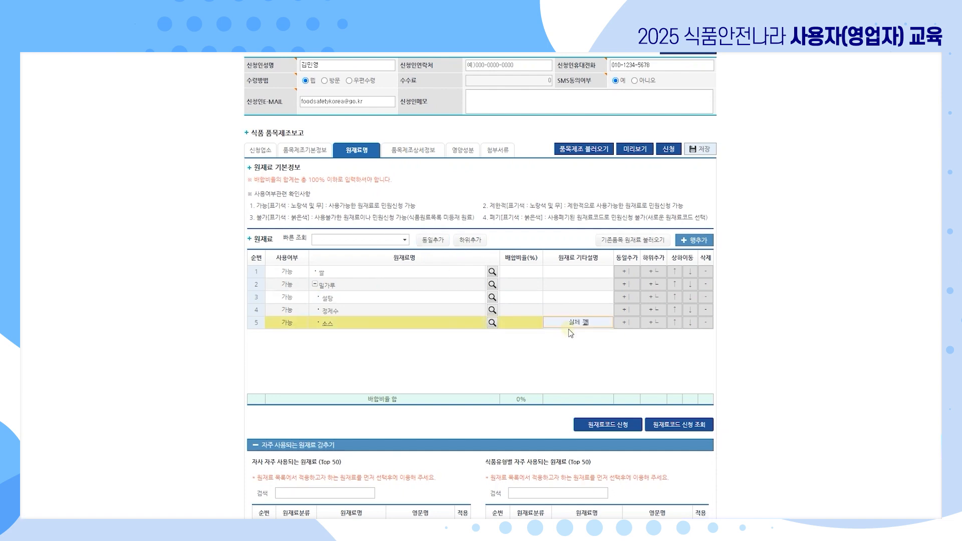
key("BackSpace")
type("제품명")
Add 세부원재료 as a raw-material row with the description '실제 원재료명'.
left_click(353, 239)
type("세부원재료")
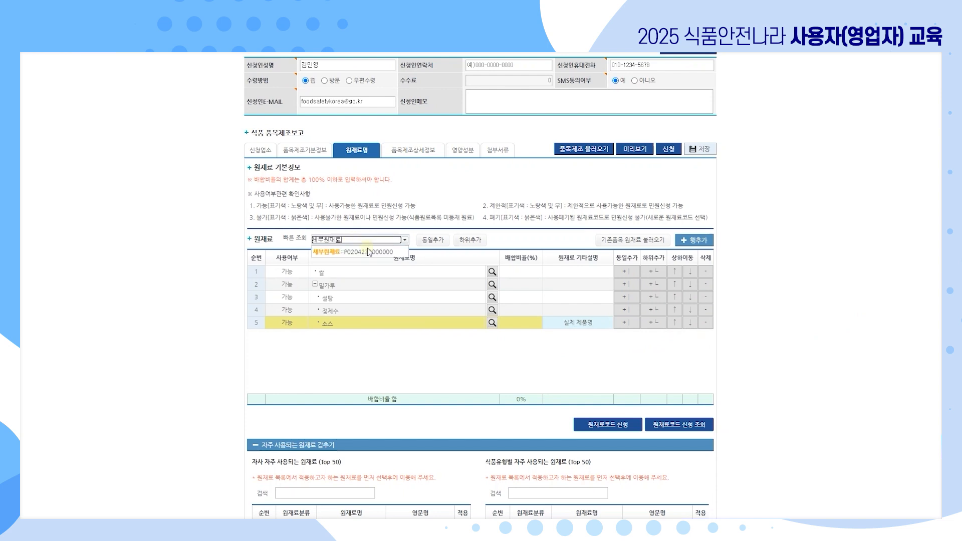
left_click(361, 252)
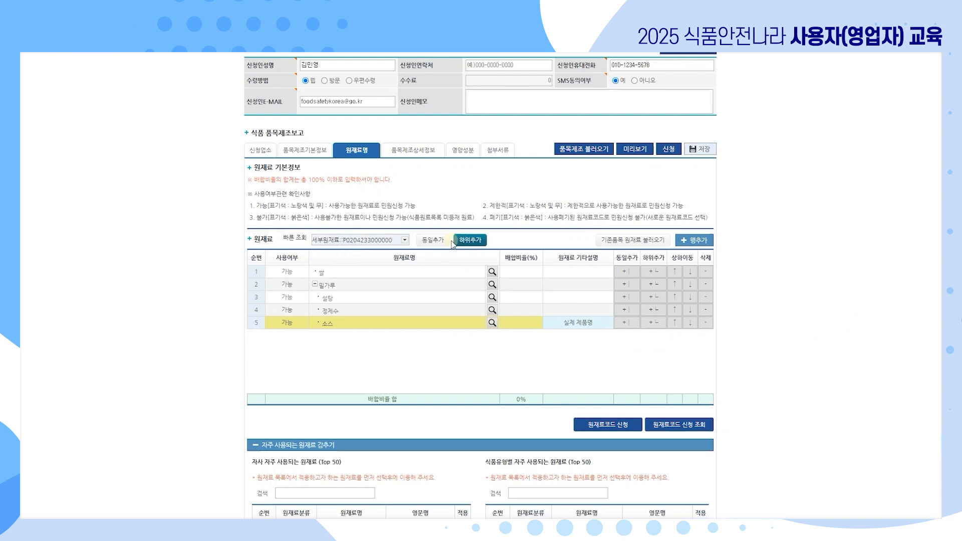
left_click(433, 240)
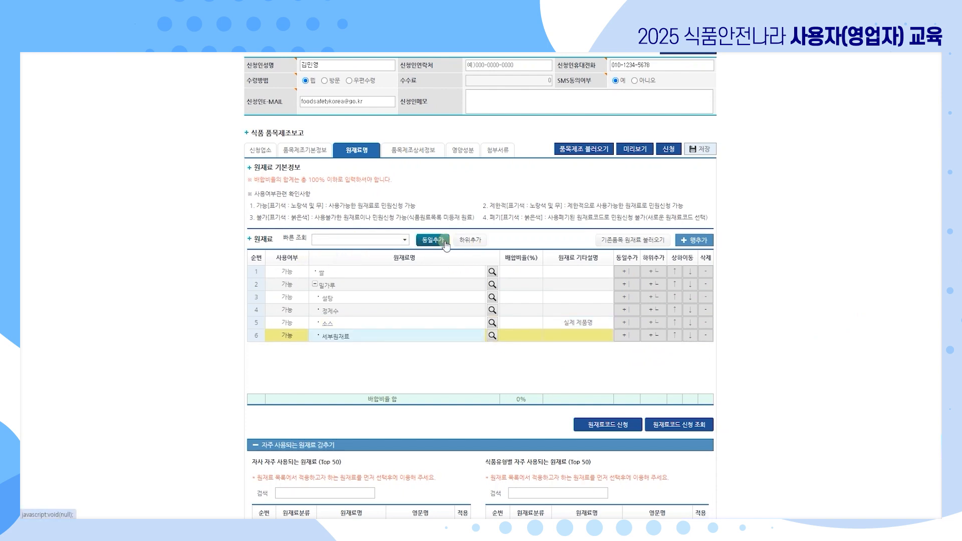
left_click(578, 336)
type("실제 원재료명")
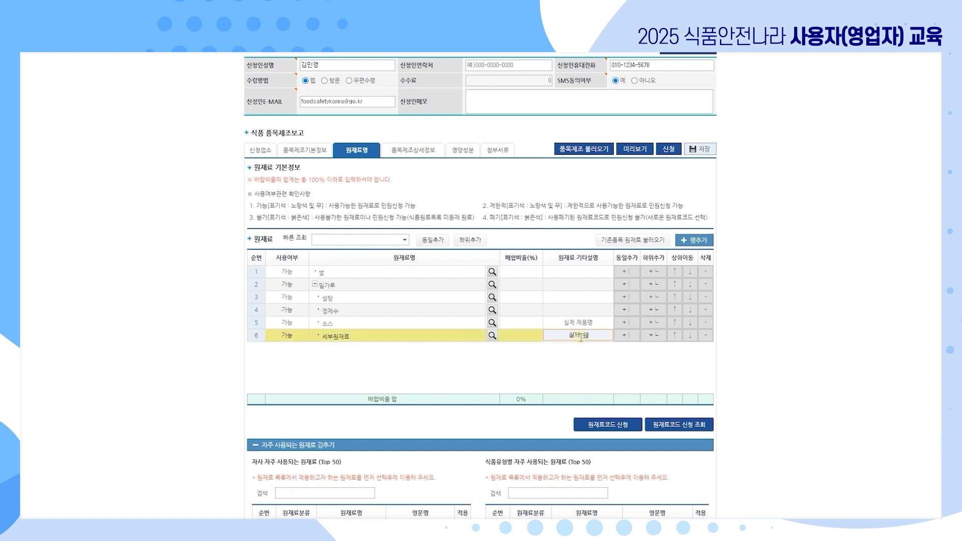
key("Return")
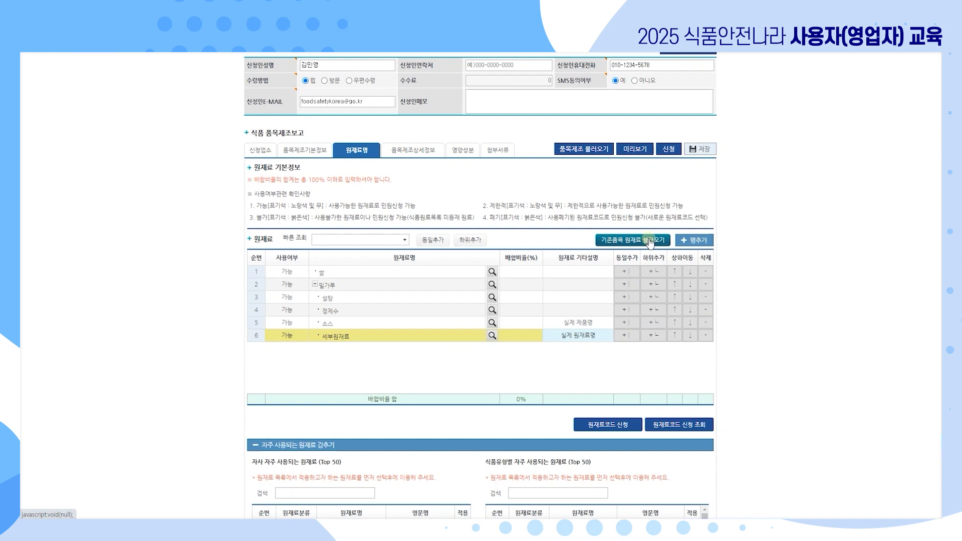
Swap row 6's 세부원재료 for 정제수 from the frequently used raw materials list.
scroll(751, 365, "down", 4)
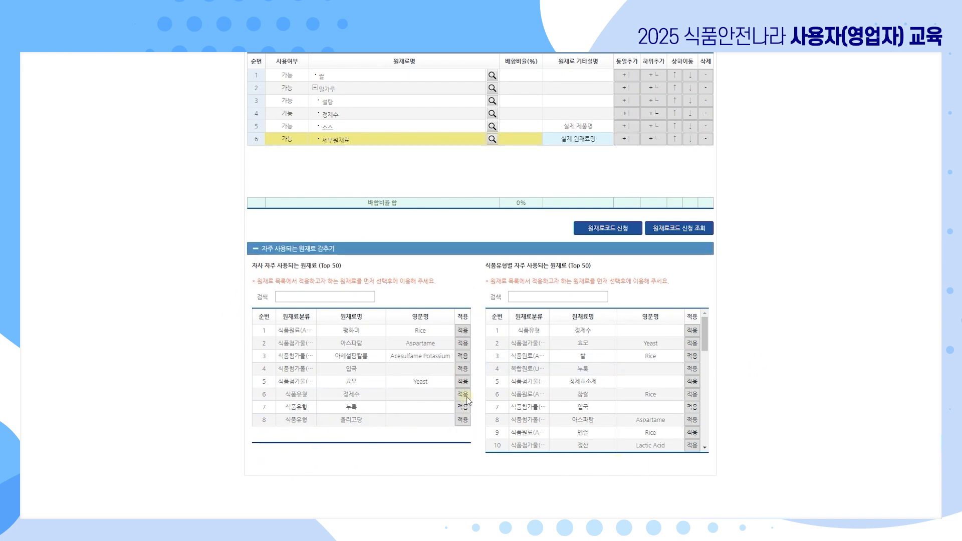
left_click(633, 230)
left_click(693, 330)
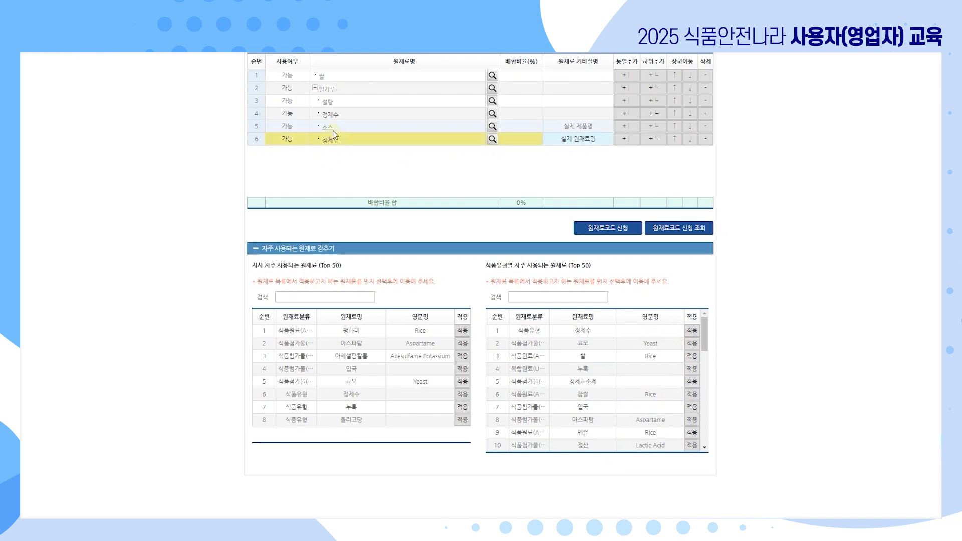
scroll(767, 294, "up", 5)
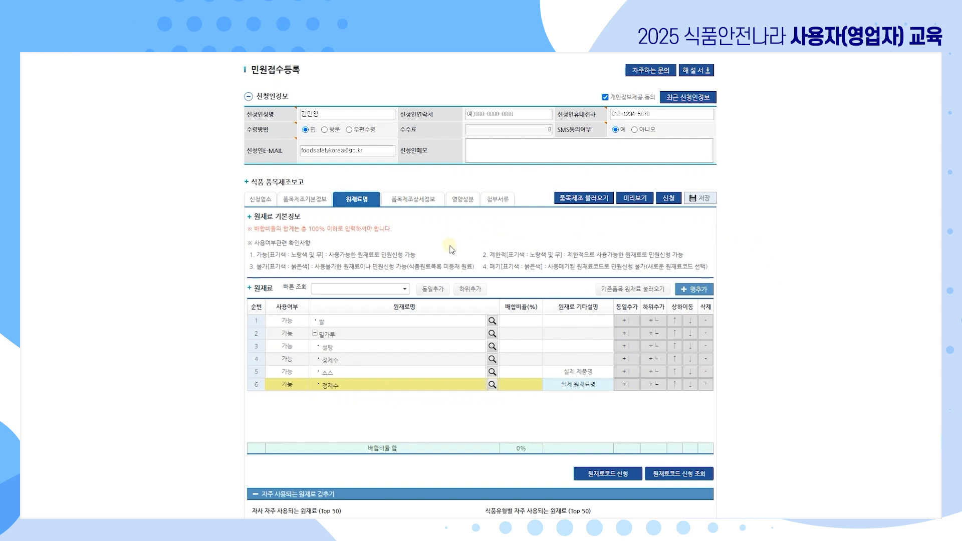
In the manufacturing detail section, answer 아니오 to the substitute-food question.
scroll(438, 271, "up", 2)
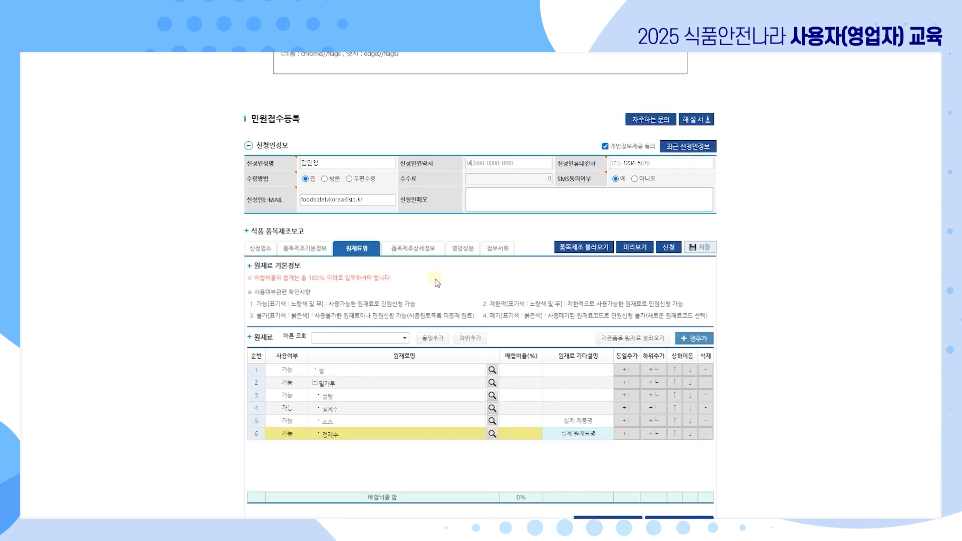
left_click(428, 301)
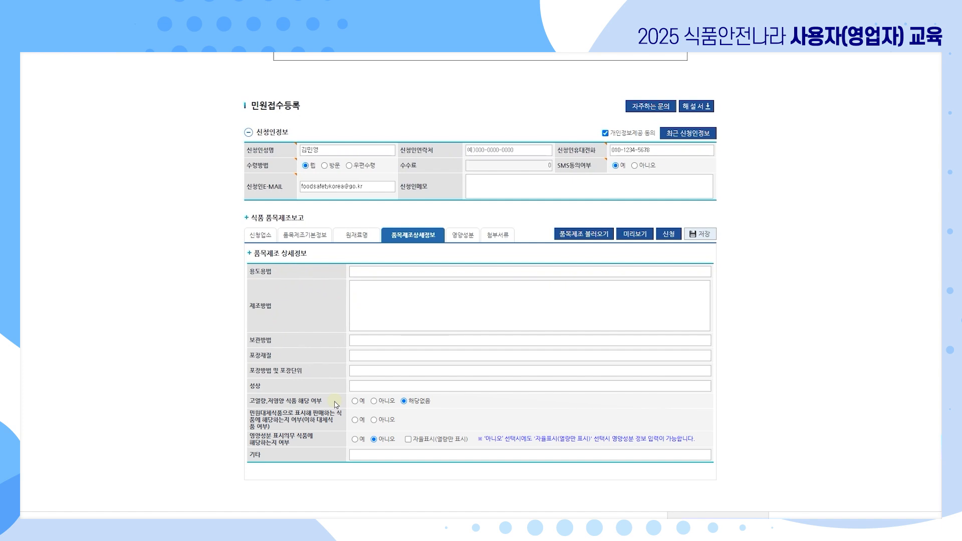
left_click(374, 420)
Paste the appearance description into 성상 and move to the 영양성분 section.
left_click(441, 386)
type("탁한 흰색의 액체로 이미, 이취가 없음")
left_click(460, 237)
scroll(747, 371, "down", 1)
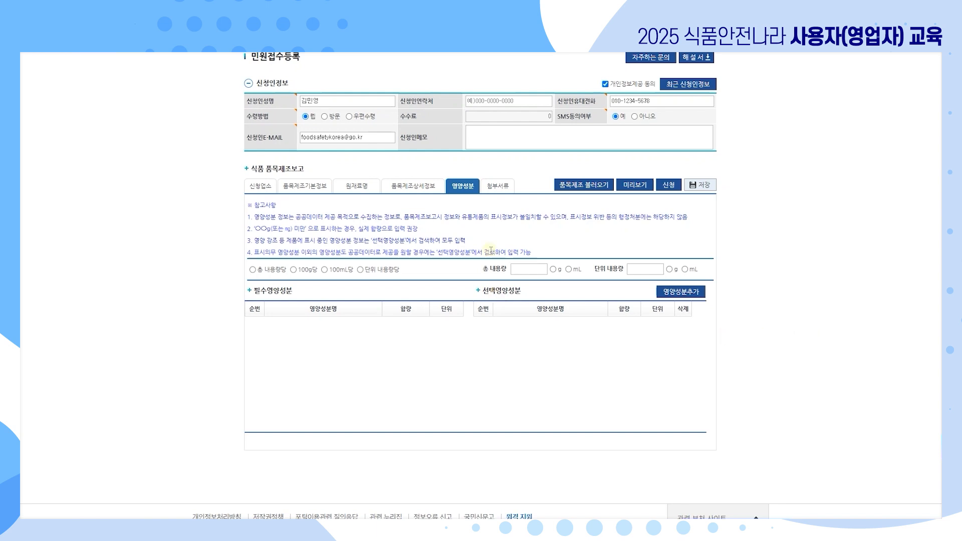
Attach 제조방법설명서(주류).hwp to the 제조방법설명서 slot under 첨부서류.
left_click(498, 186)
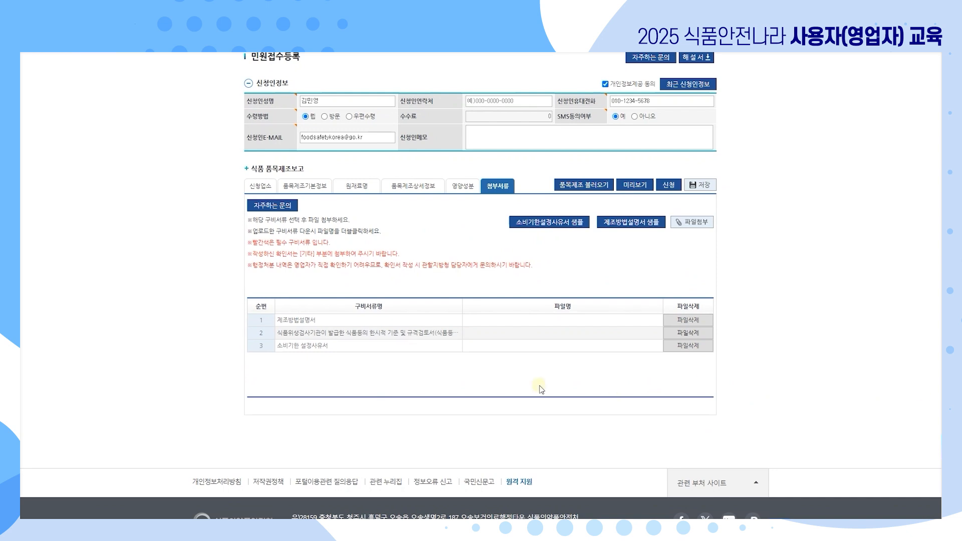
left_click(478, 321)
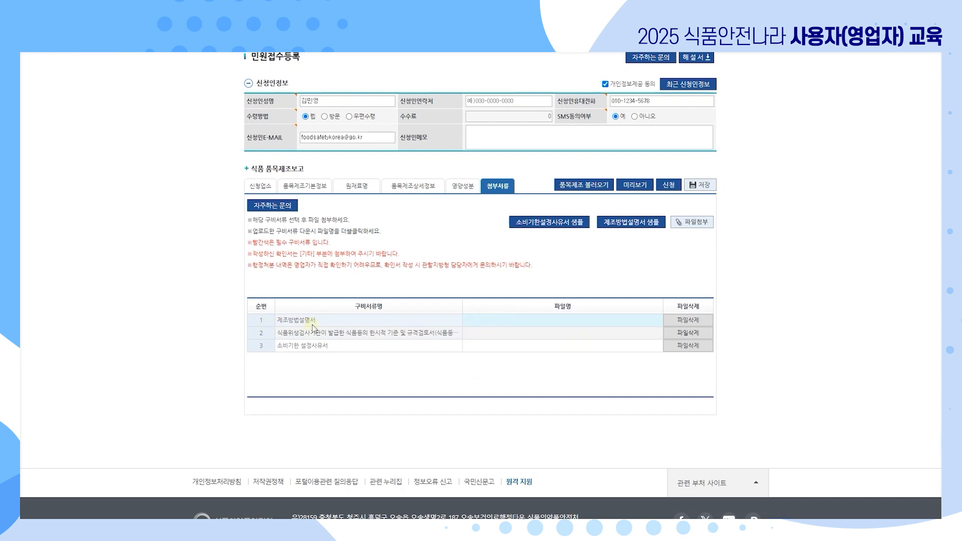
left_click(693, 222)
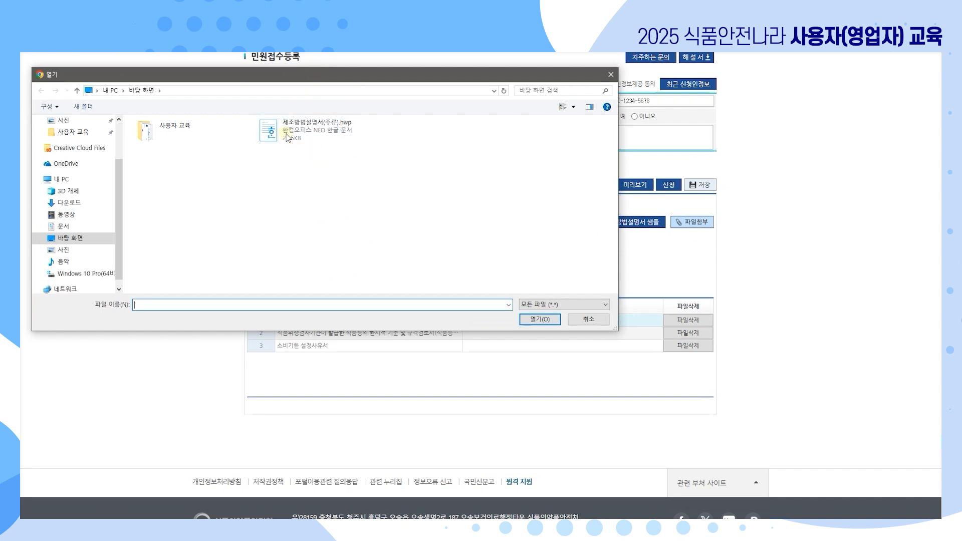
double_click(323, 129)
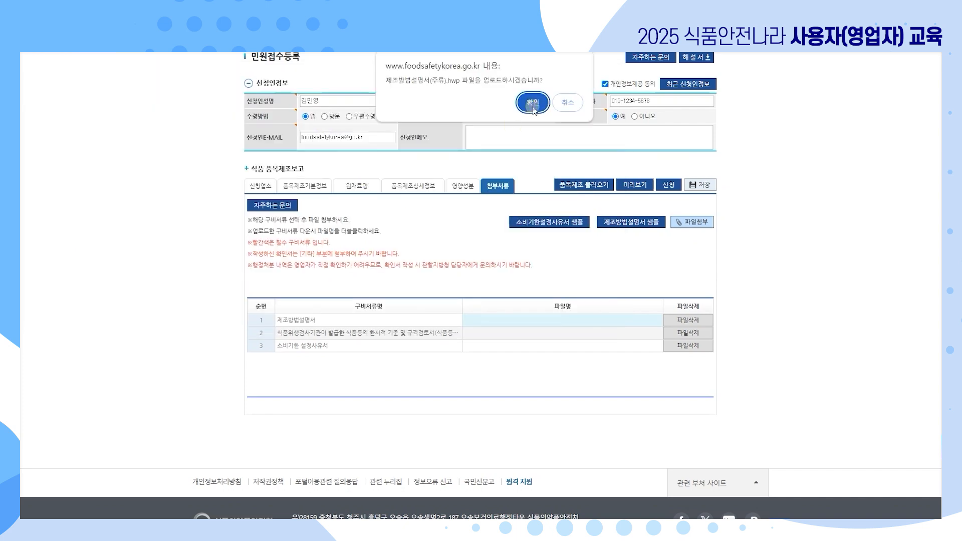
left_click(530, 101)
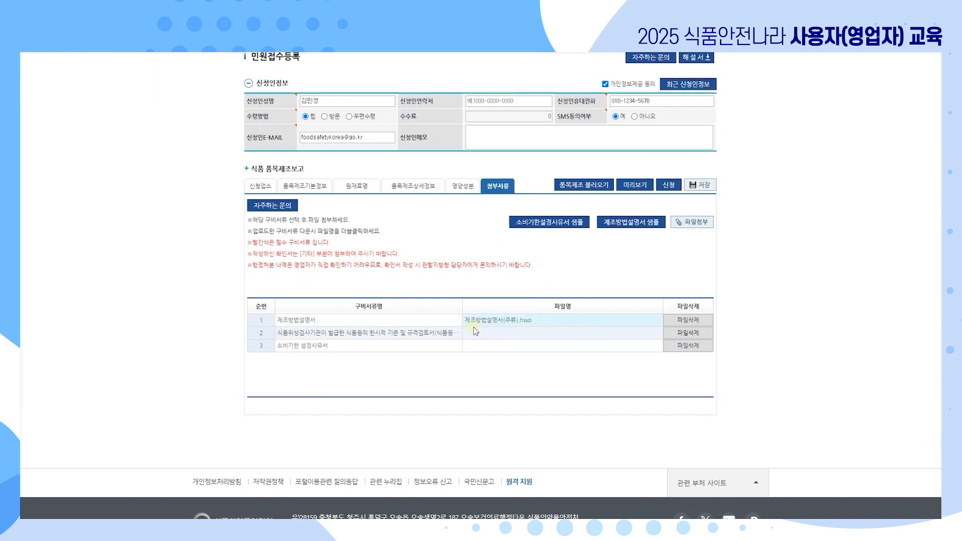
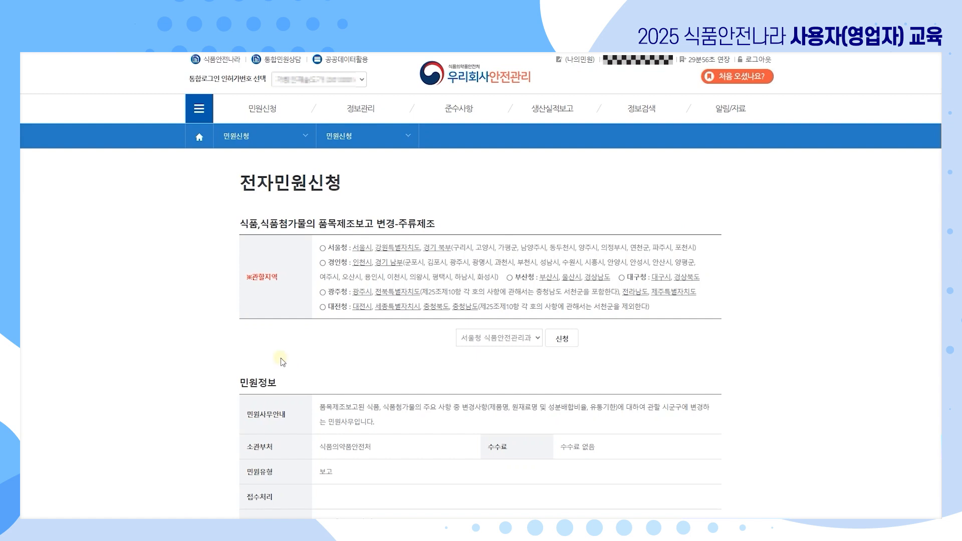
Choose 서울청 식품안전관리과 as the competent office for the 주류제조 report change.
left_click(537, 343)
Apply at 서울청, confirm, and scroll through the loaded 민원접수등록 form.
left_click(537, 343)
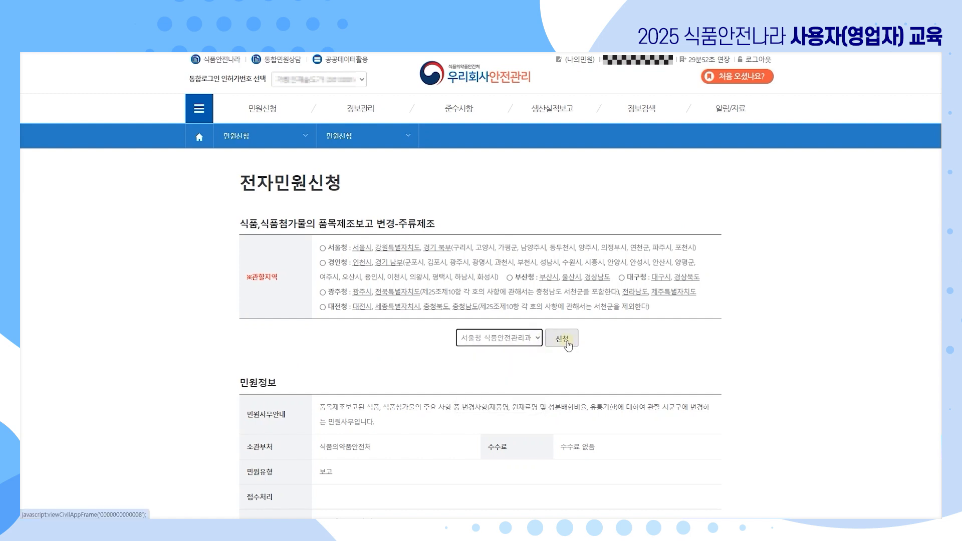
left_click(568, 344)
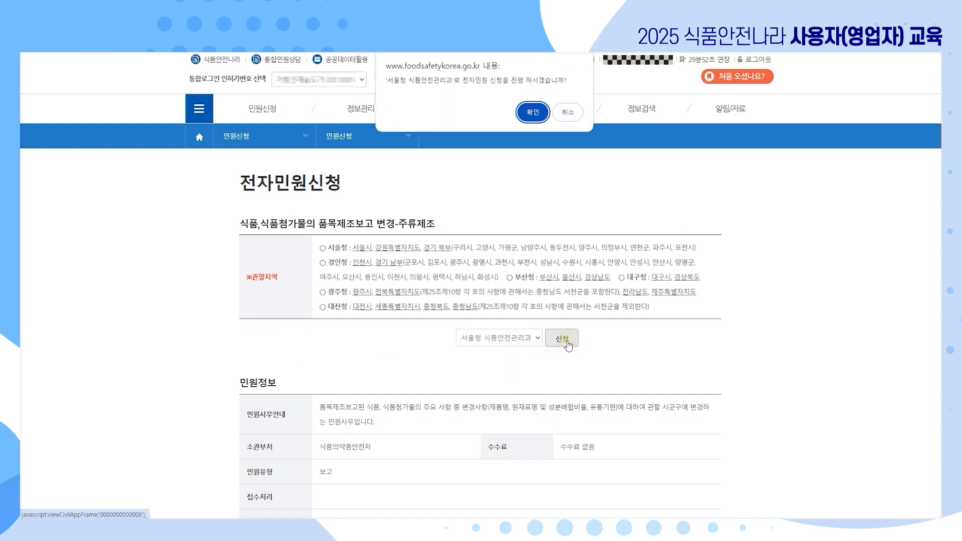
left_click(528, 116)
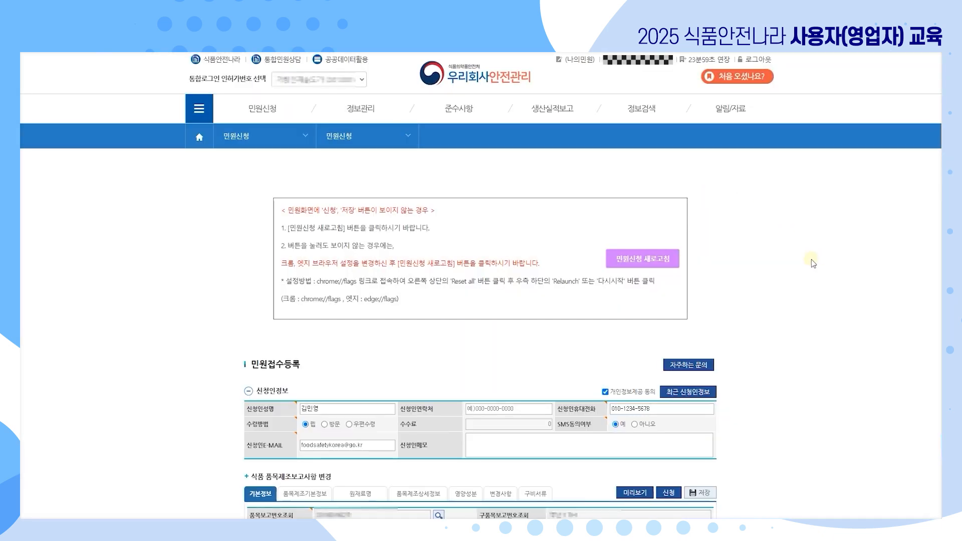
scroll(817, 260, "down", 2)
scroll(813, 263, "down", 3)
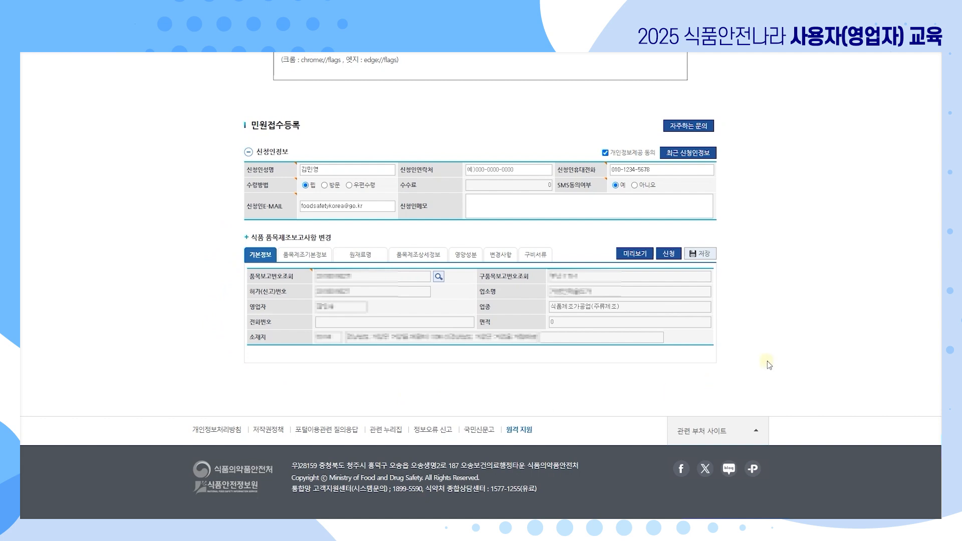
Look up the company's existing product report and select the first search result.
left_click(439, 278)
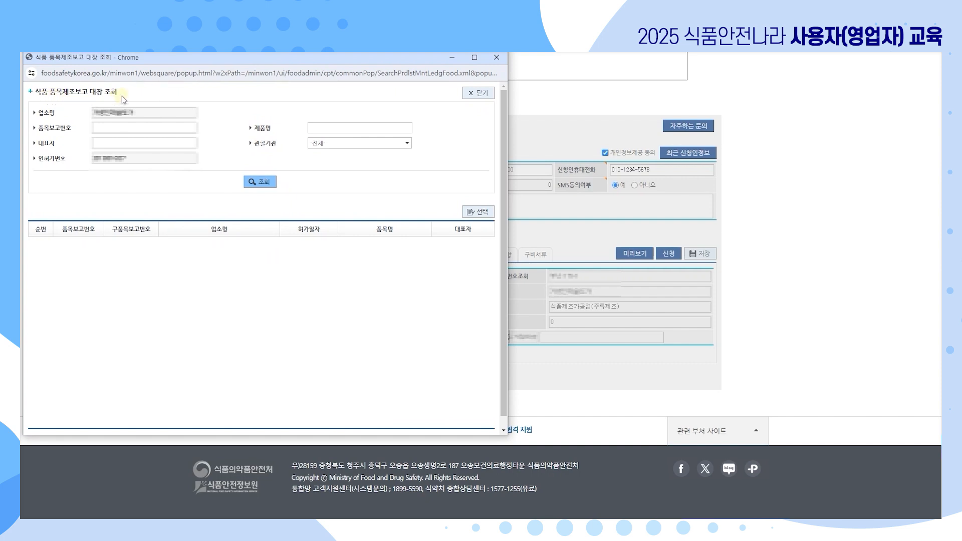
left_click(265, 184)
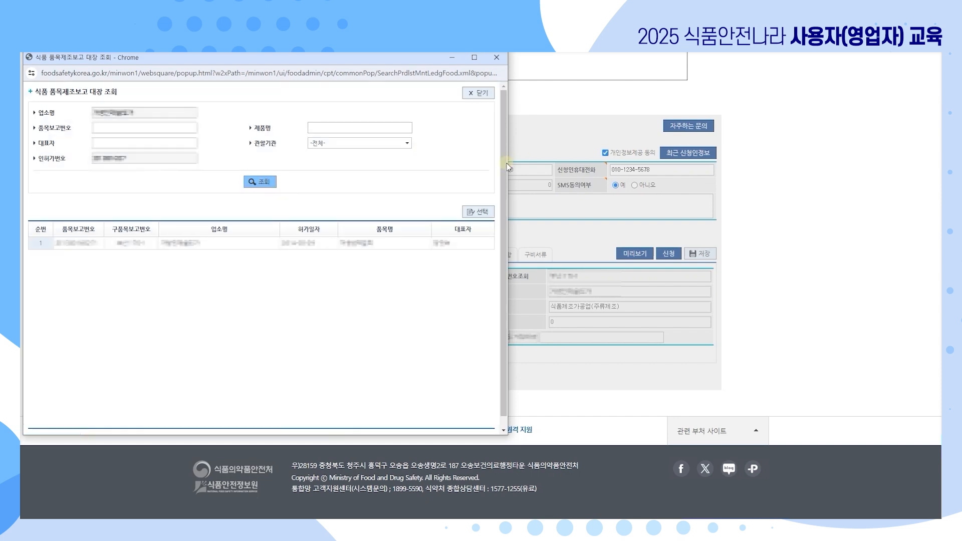
left_click(253, 246)
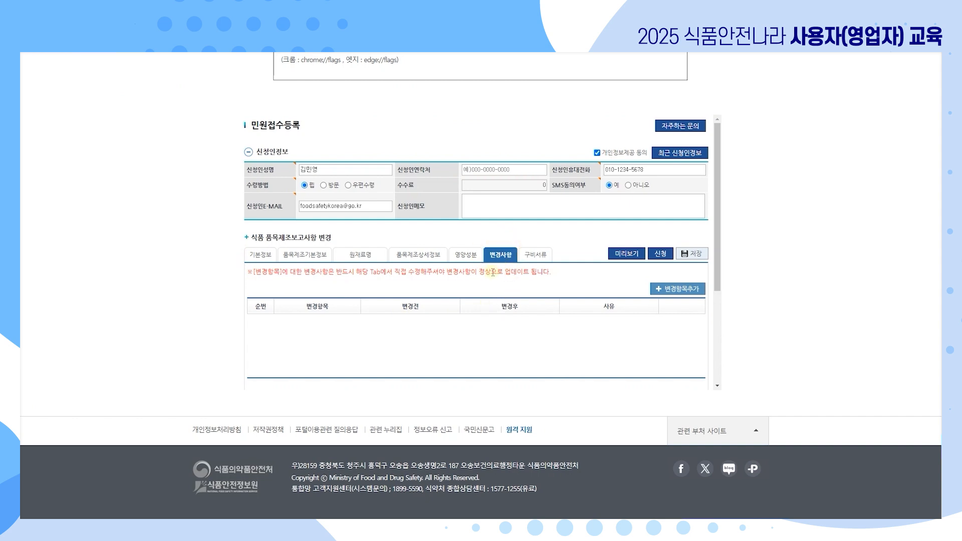
Add a change item row and set its 변경항목 to 유통/소비기한.
left_click(691, 293)
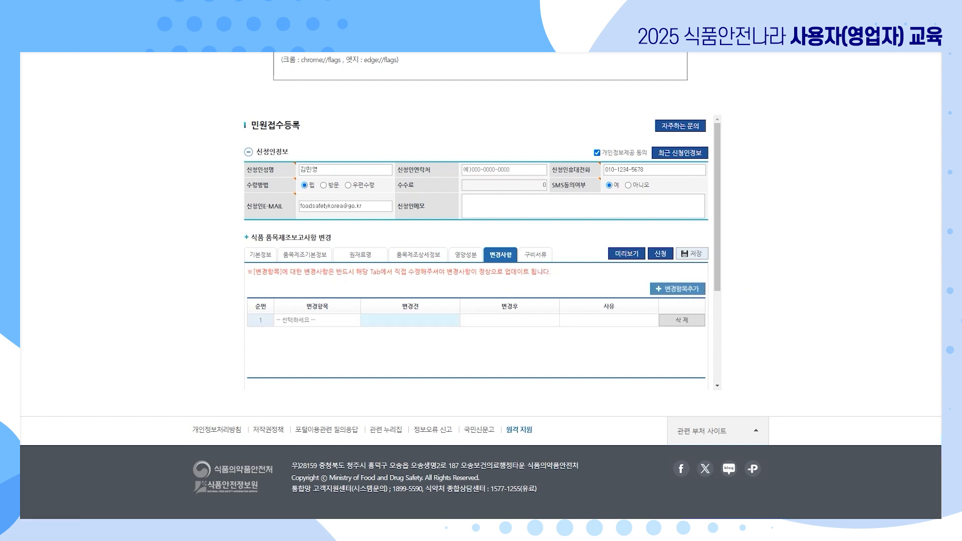
left_click(344, 321)
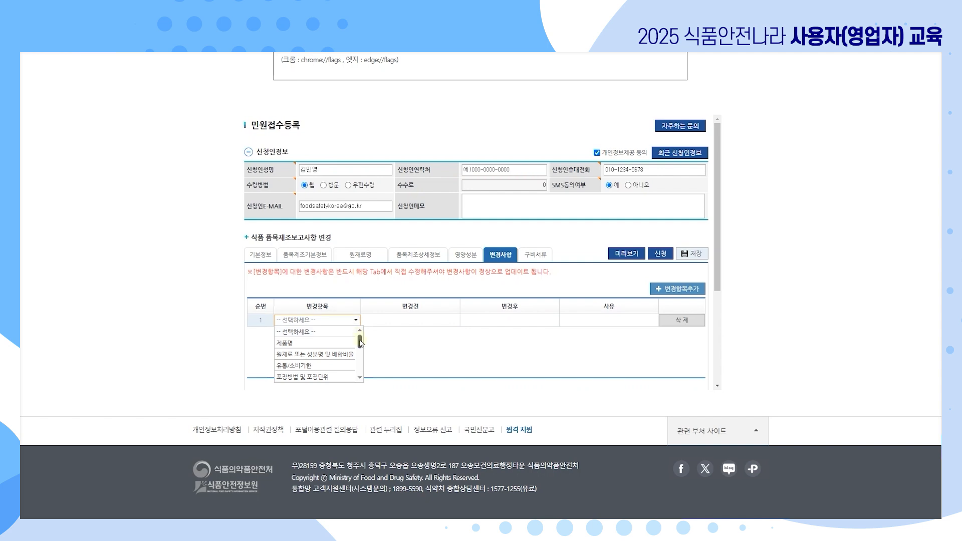
left_click(361, 379)
left_click(361, 379)
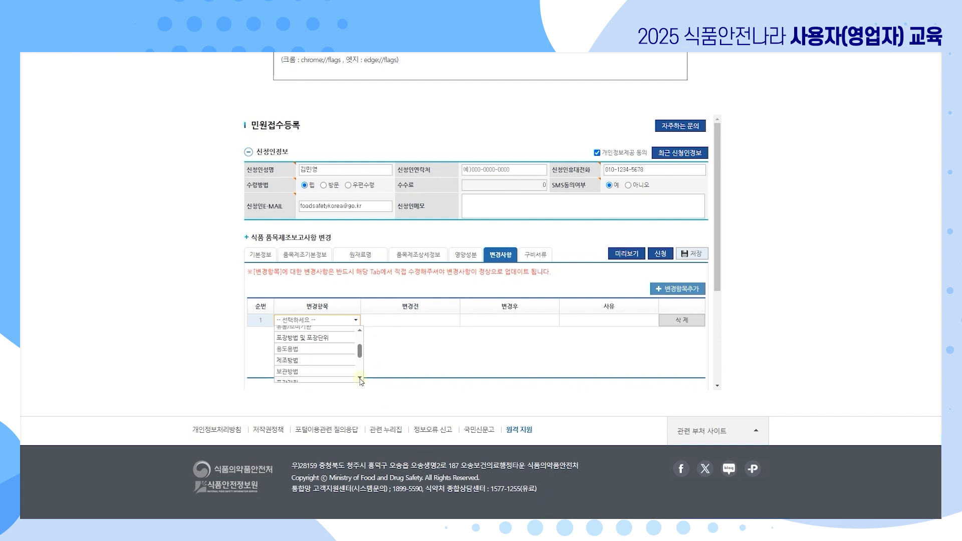
left_click(361, 379)
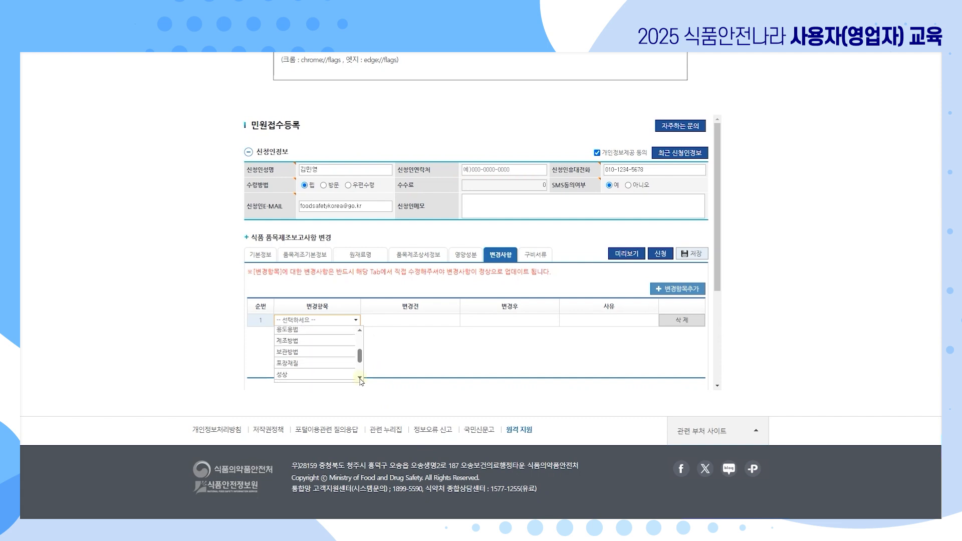
left_click_drag(362, 357, 362, 343)
left_click(360, 380)
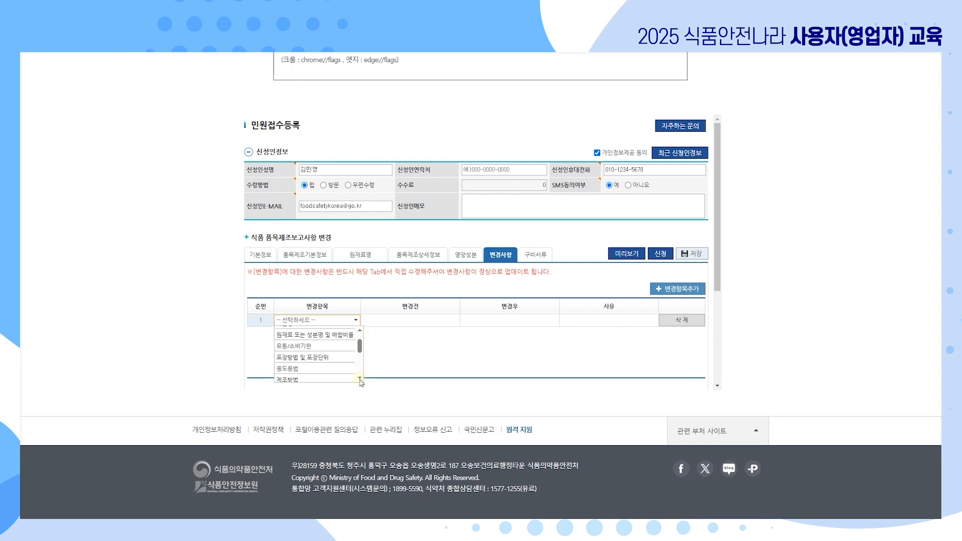
left_click(361, 379)
left_click(361, 379)
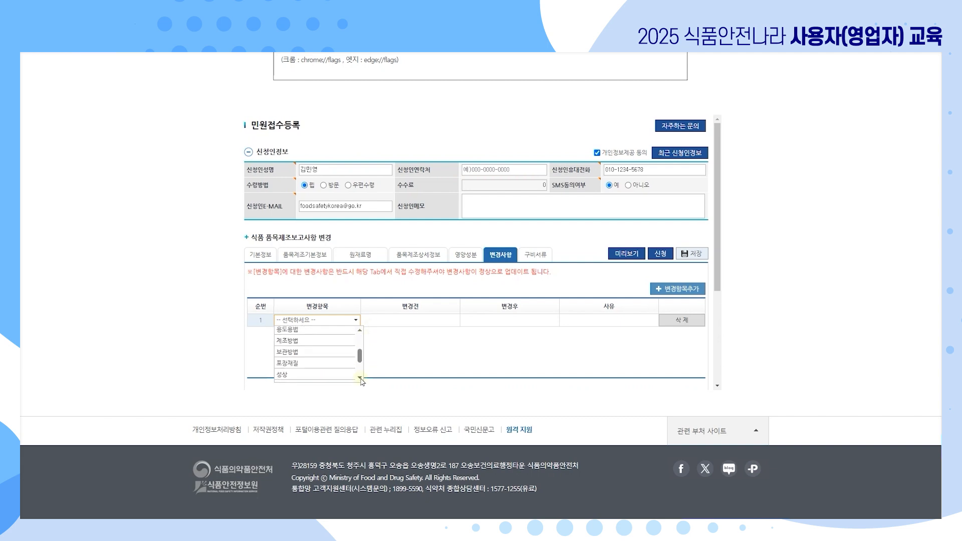
left_click(361, 380)
left_click(360, 379)
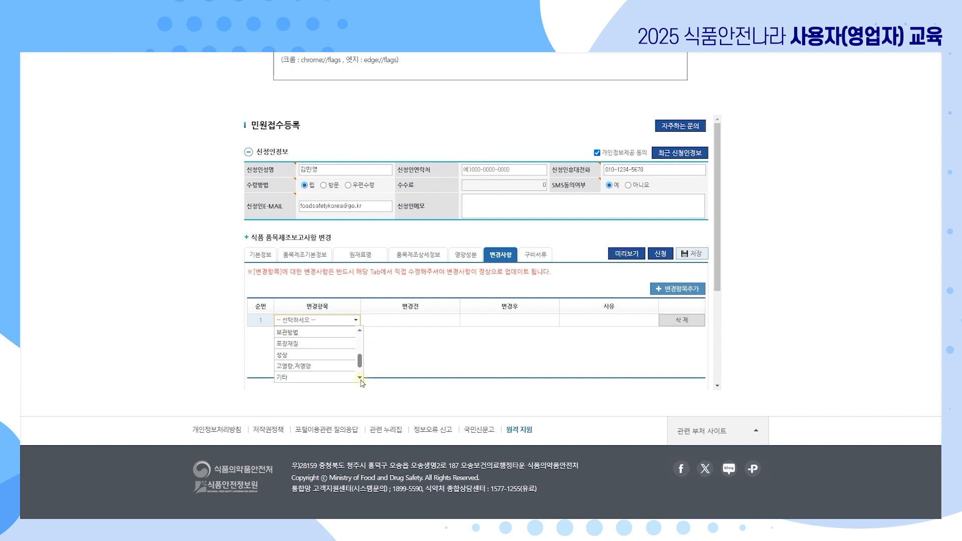
left_click(360, 379)
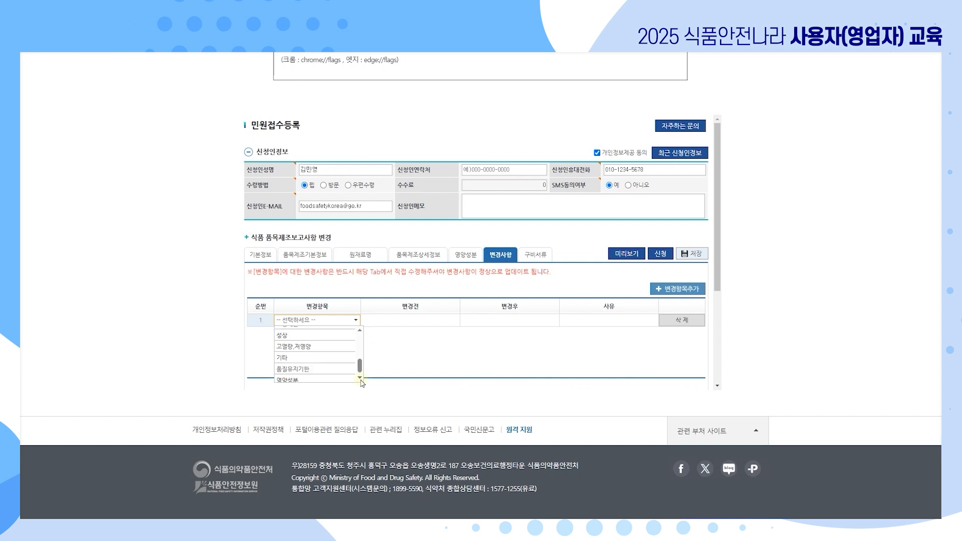
left_click(360, 379)
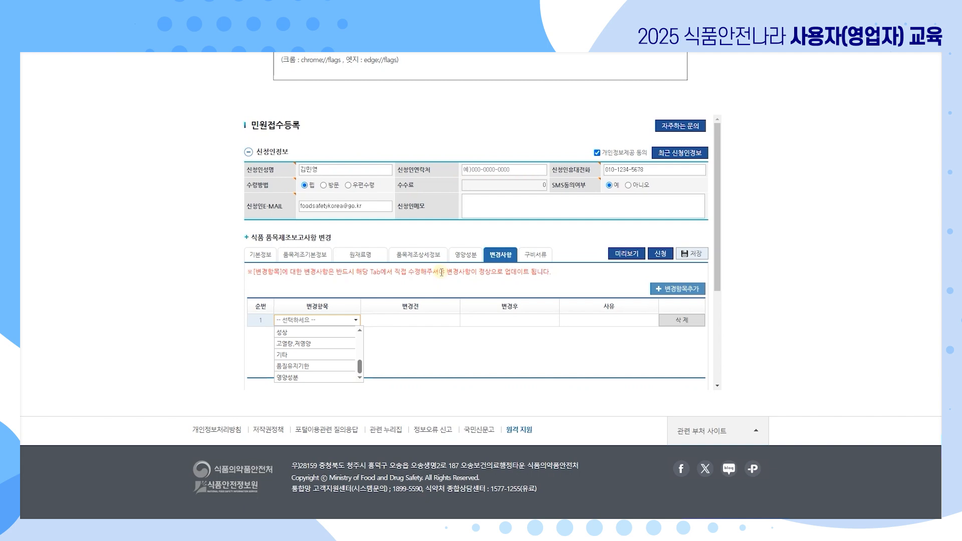
left_click(359, 330)
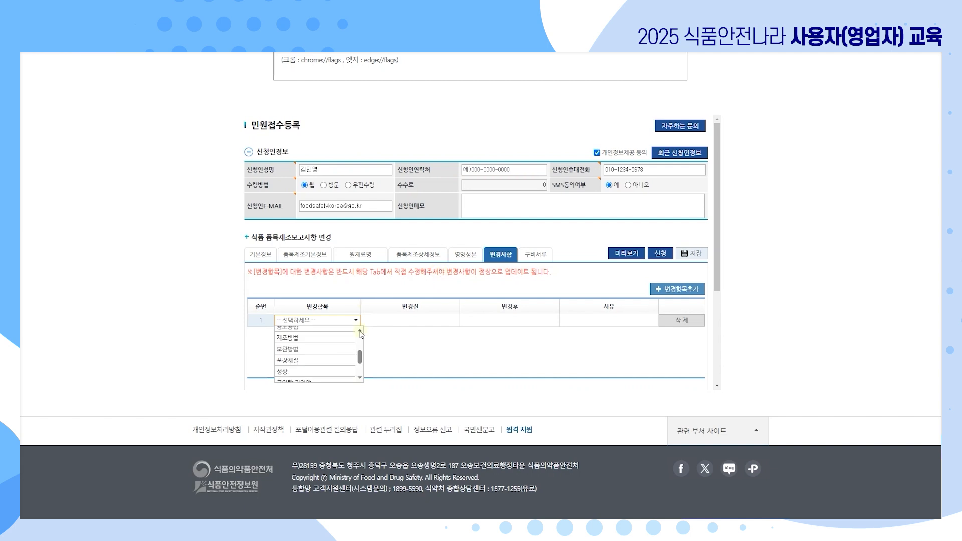
left_click(360, 331)
left_click(360, 330)
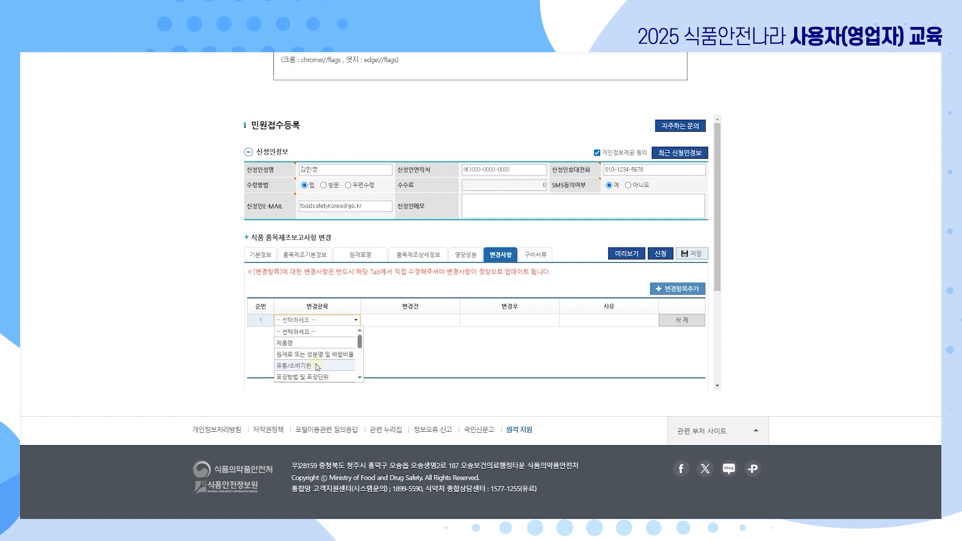
left_click(318, 365)
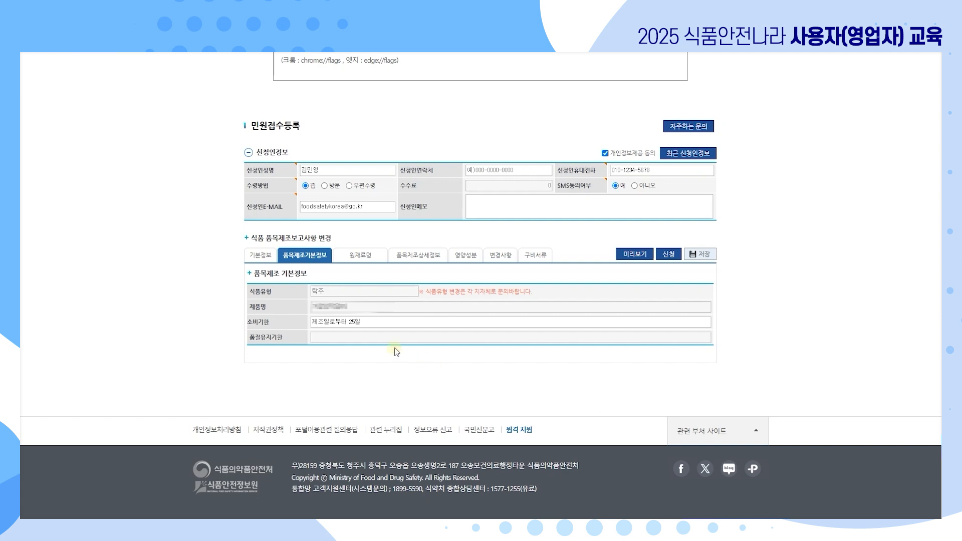
Change 소비기한 from 제조일로부터 25일 to 제조일로부터 n일, recording 사유 as the reason.
left_click(377, 324)
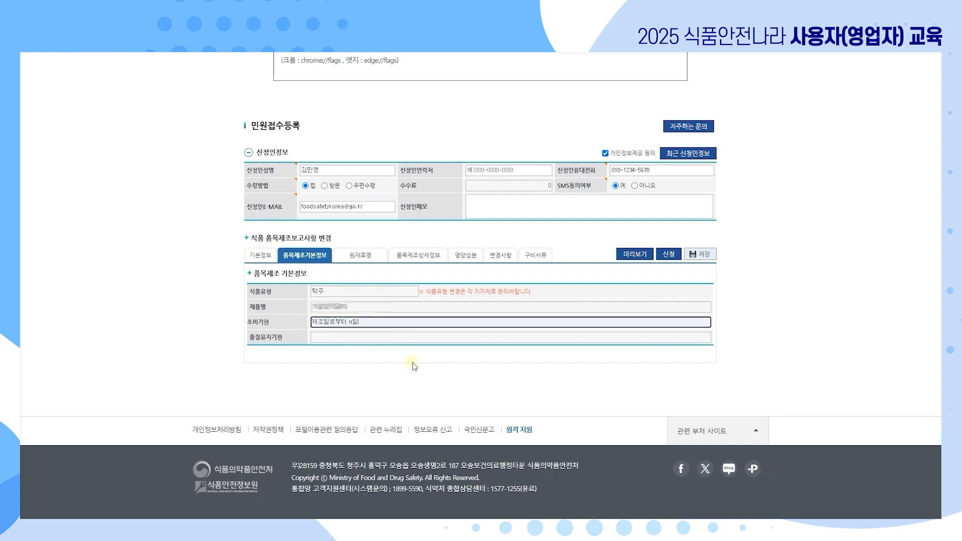
left_click(573, 401)
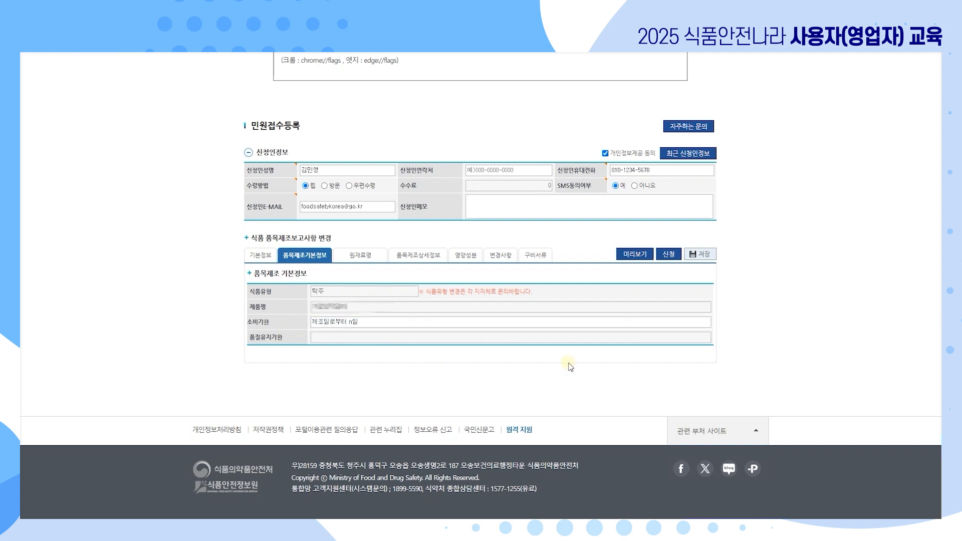
left_click(502, 257)
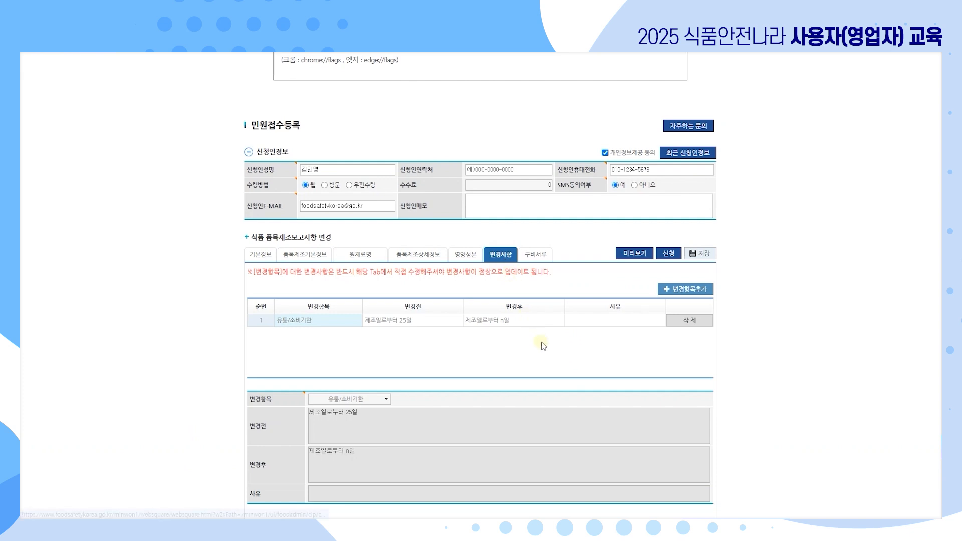
left_click(619, 322)
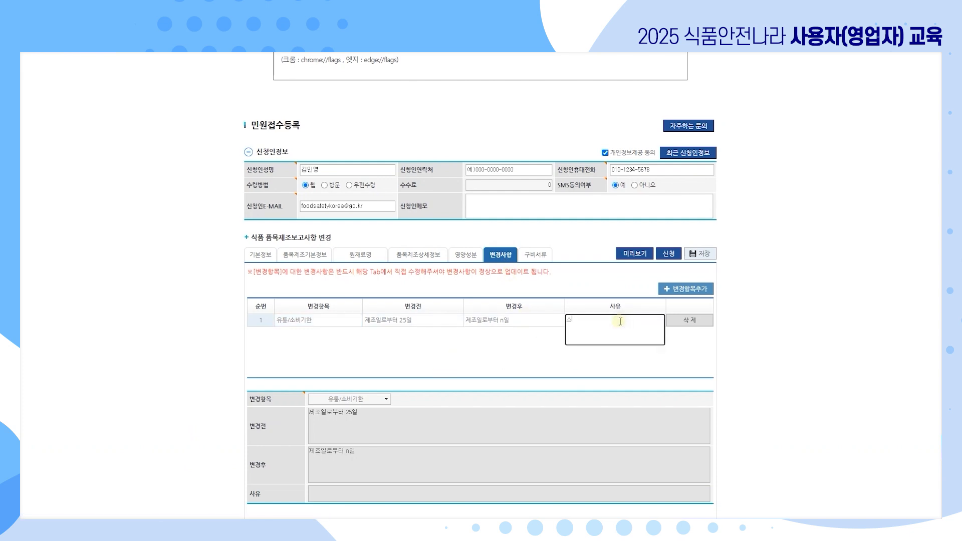
type("사유")
left_click(647, 382)
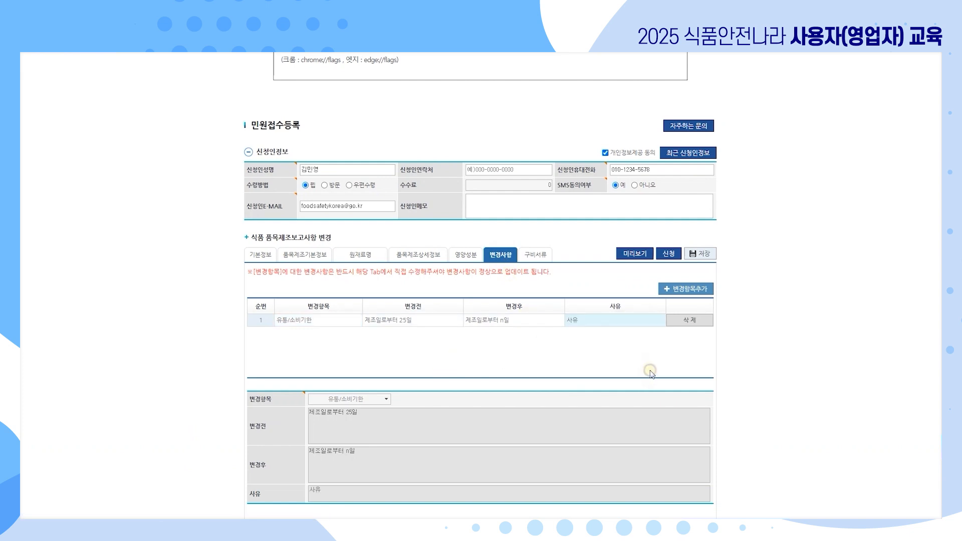
left_click(685, 301)
Add a second change item row and bring up the 구비서류 document list.
left_click(684, 289)
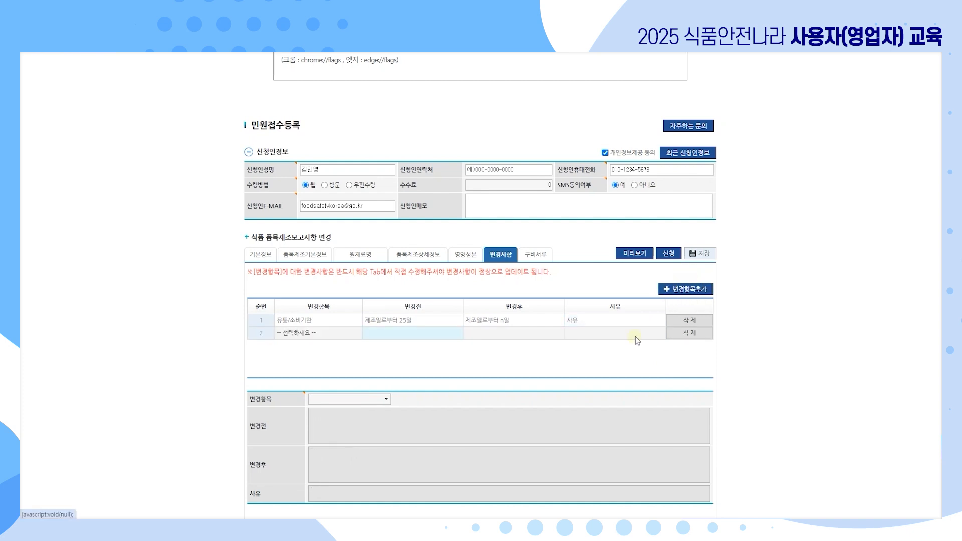
left_click(327, 333)
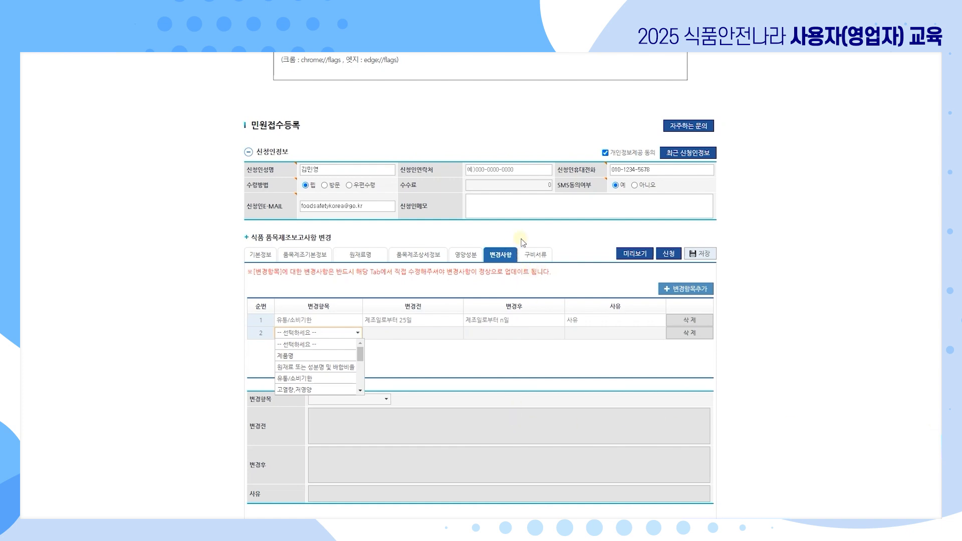
left_click(535, 255)
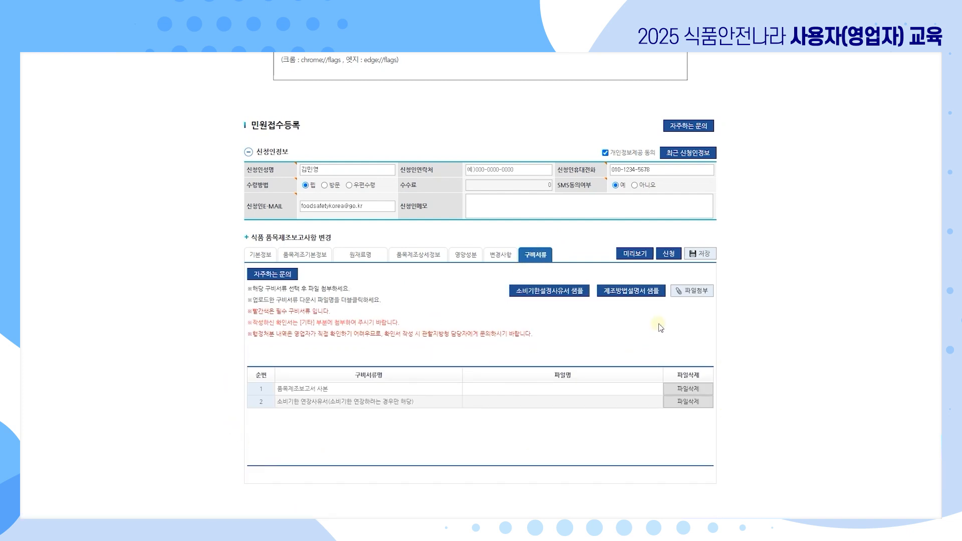
Submit the product report change, then search the civil services for 생산중단.
left_click(675, 255)
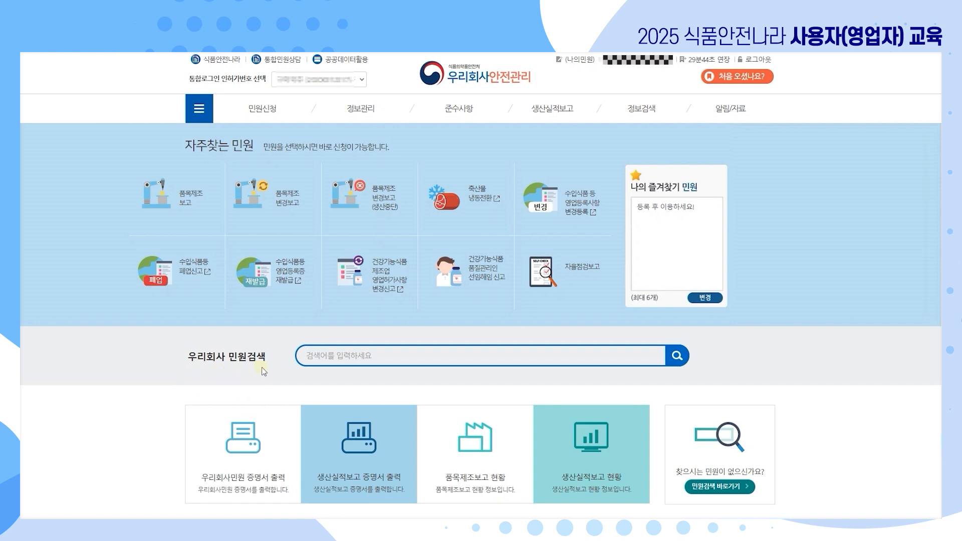
left_click(374, 359)
type("생산중단")
left_click(673, 362)
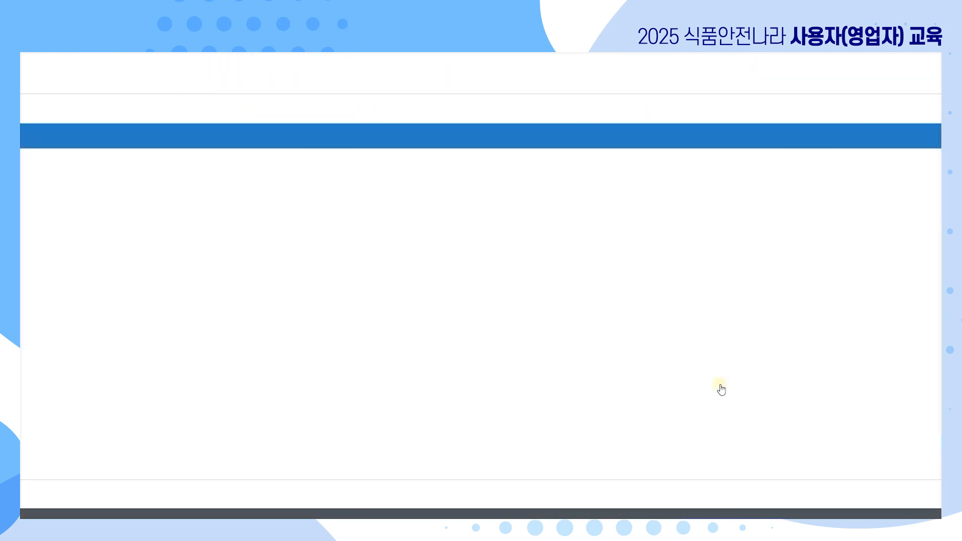
Review the 생산중단 search results, then open 품목제조현황 from the 민원신청 menu.
scroll(720, 383, "down", 2)
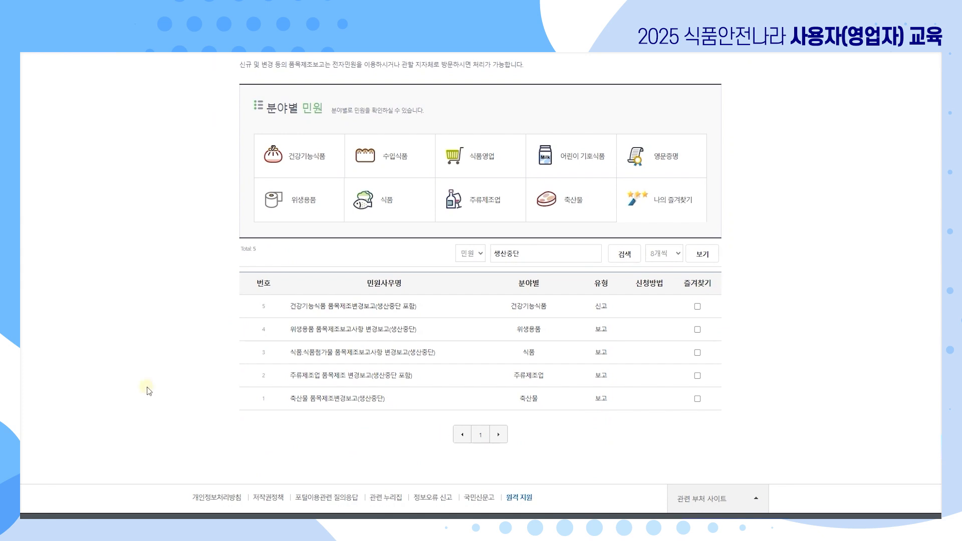
scroll(166, 403, "up", 3)
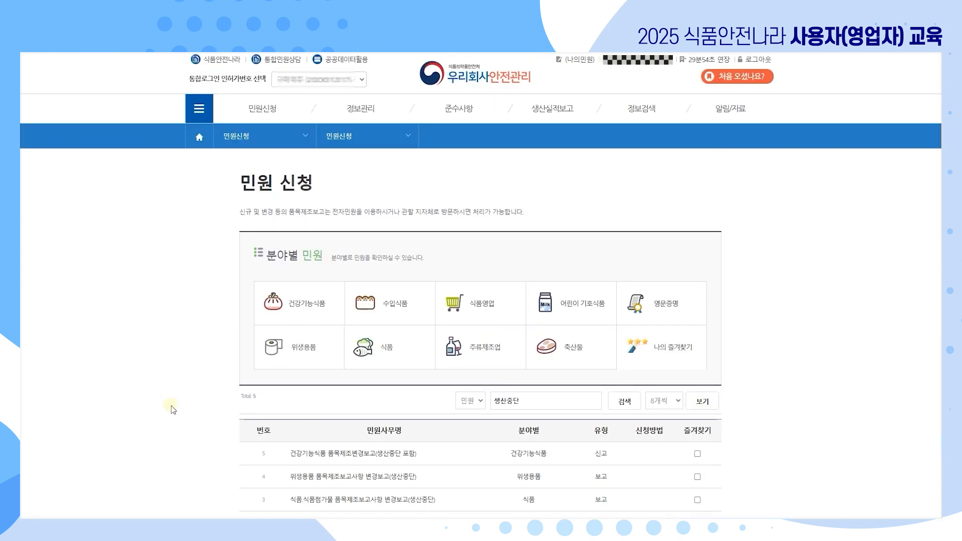
mouse_move(266, 109)
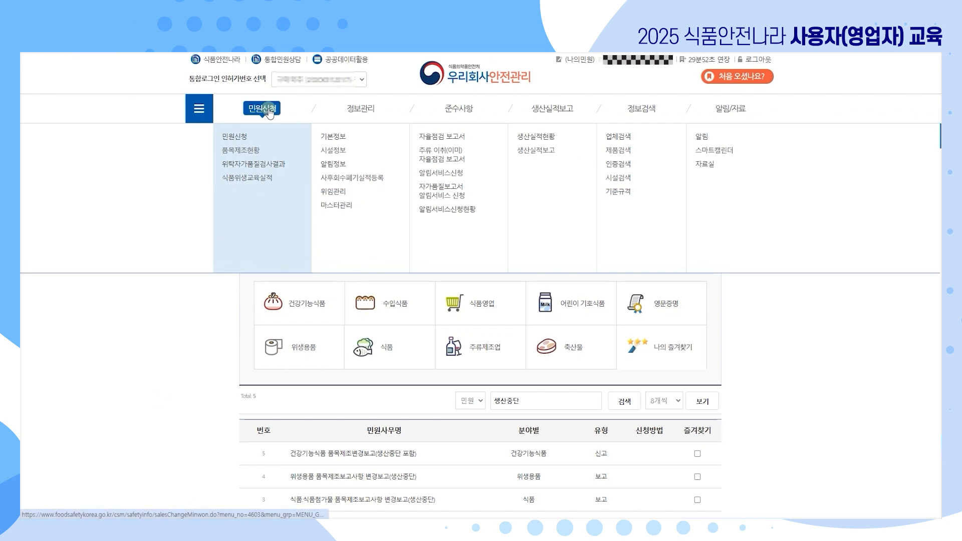
left_click(252, 154)
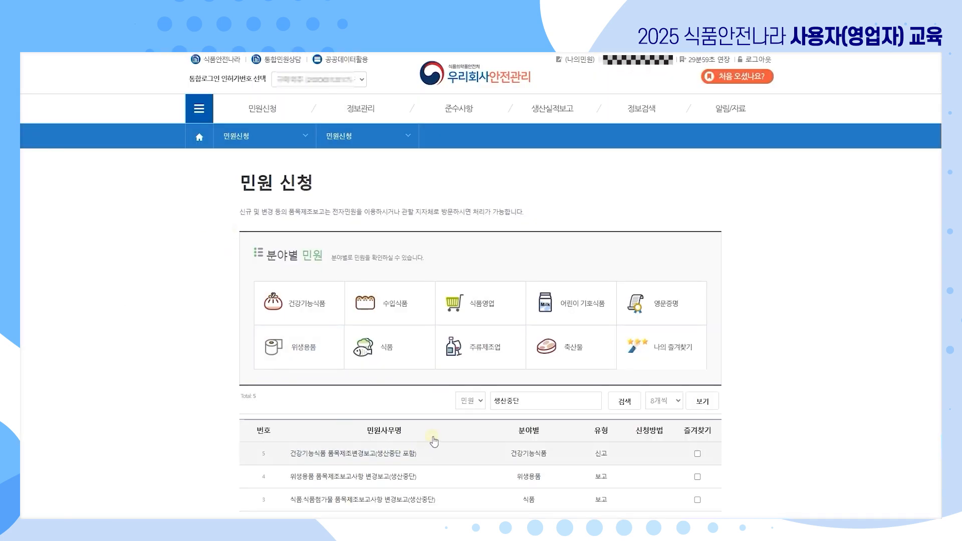
scroll(406, 457, "down", 2)
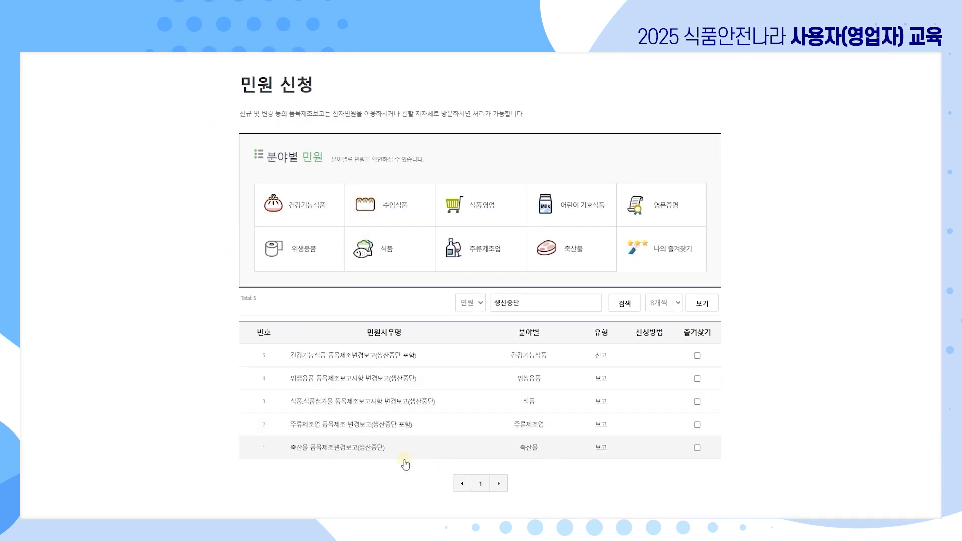
Request production stoppage for report 13, confirming and selecting the receiving agency.
left_click(353, 407)
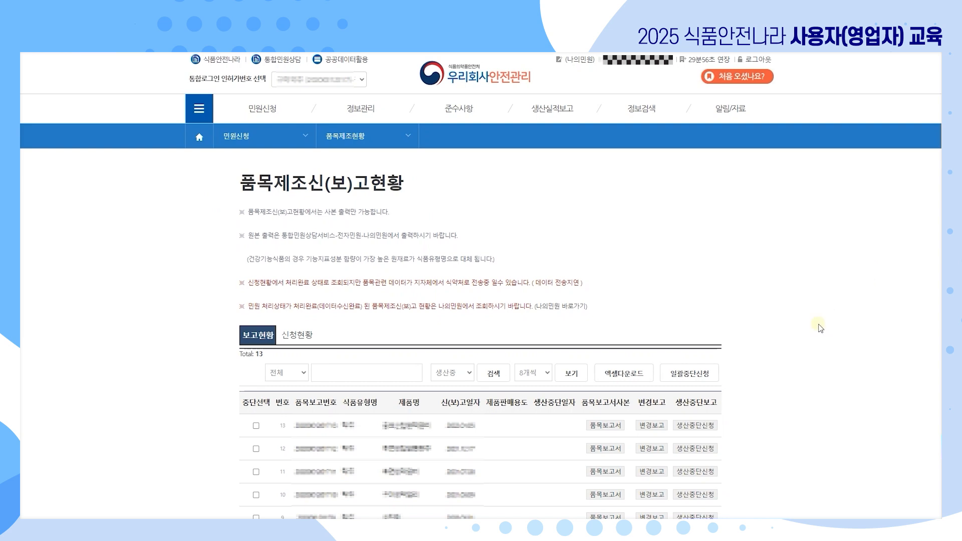
scroll(817, 331, "down", 4)
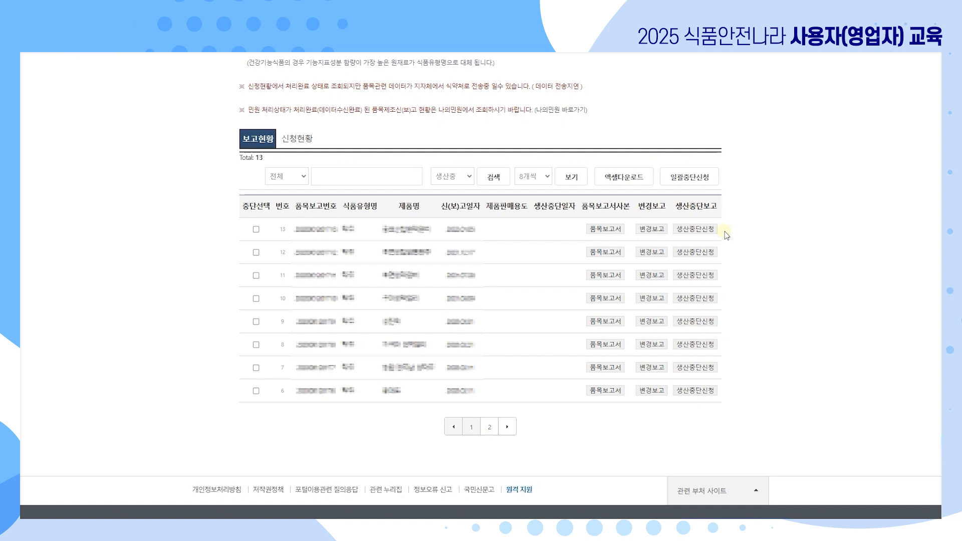
left_click(706, 230)
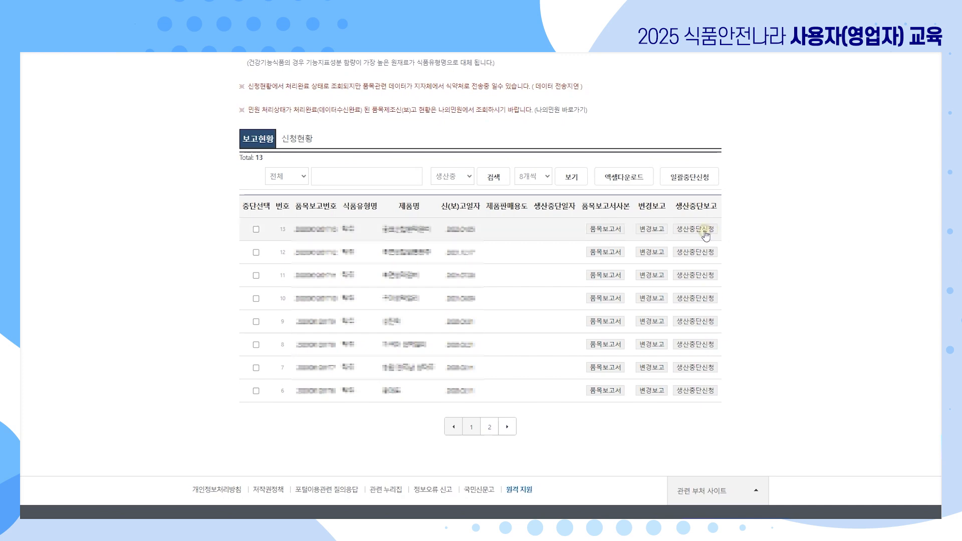
left_click(539, 116)
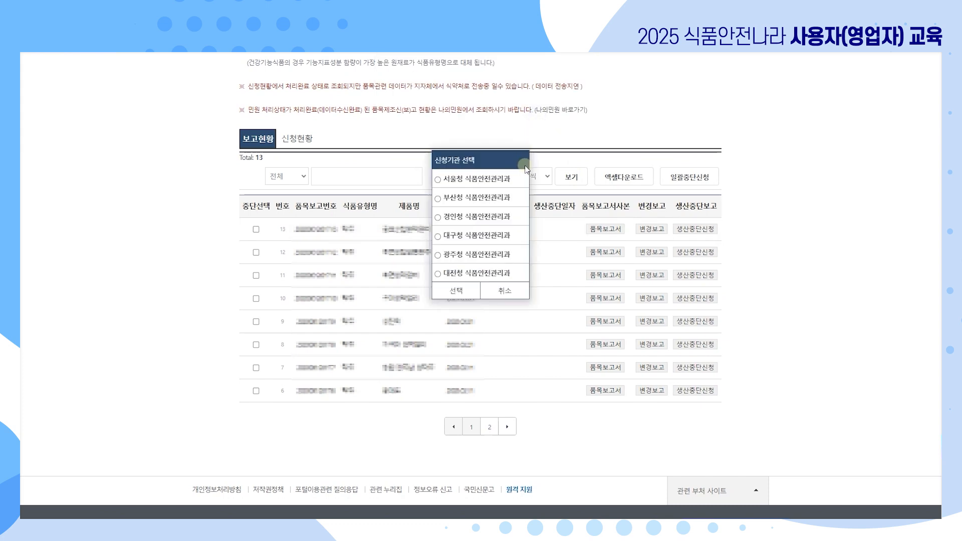
left_click(473, 292)
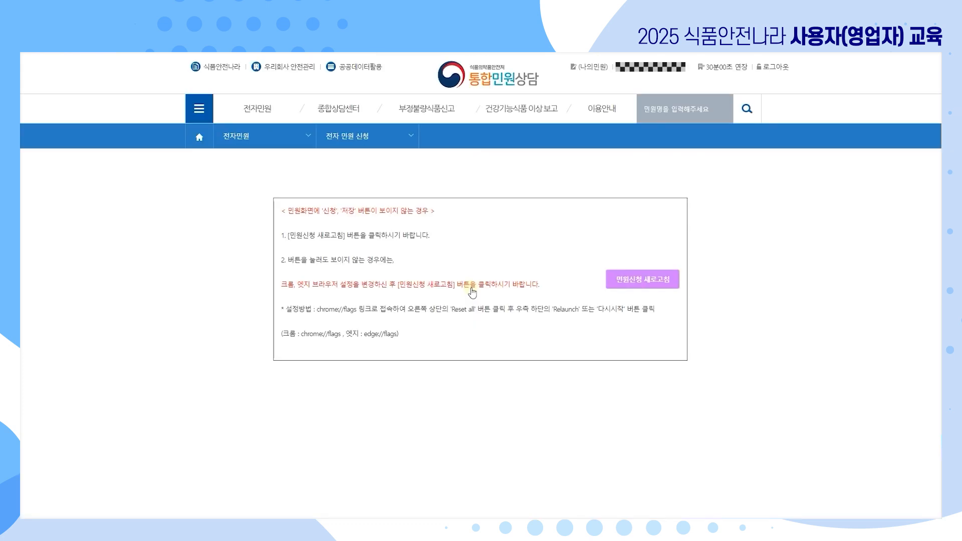
Review the 생산중단내역 form, then go back to the 보고현황 report list.
scroll(755, 342, "down", 4)
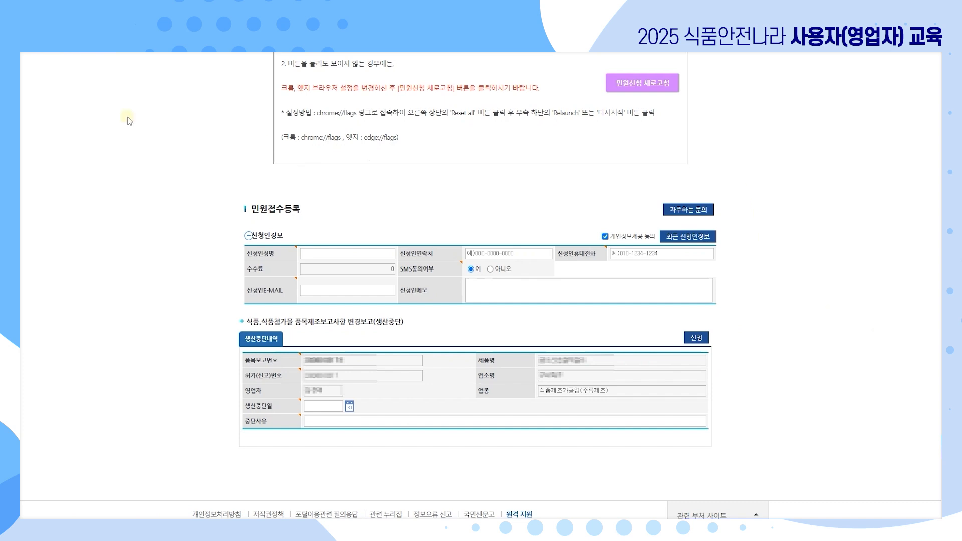
left_click(35, 51)
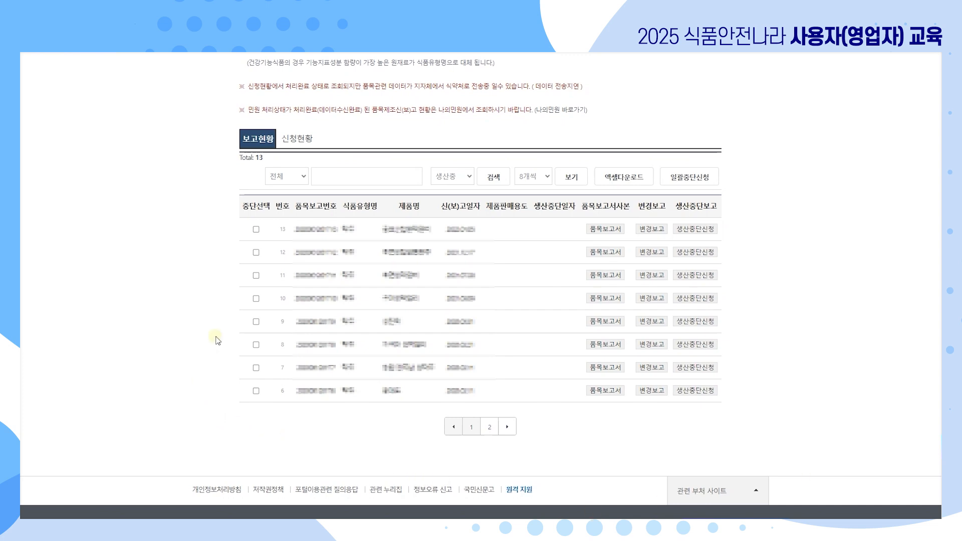
Tick reports 13, 12 and 11 and request a bulk stoppage with the receiving agency.
left_click(255, 229)
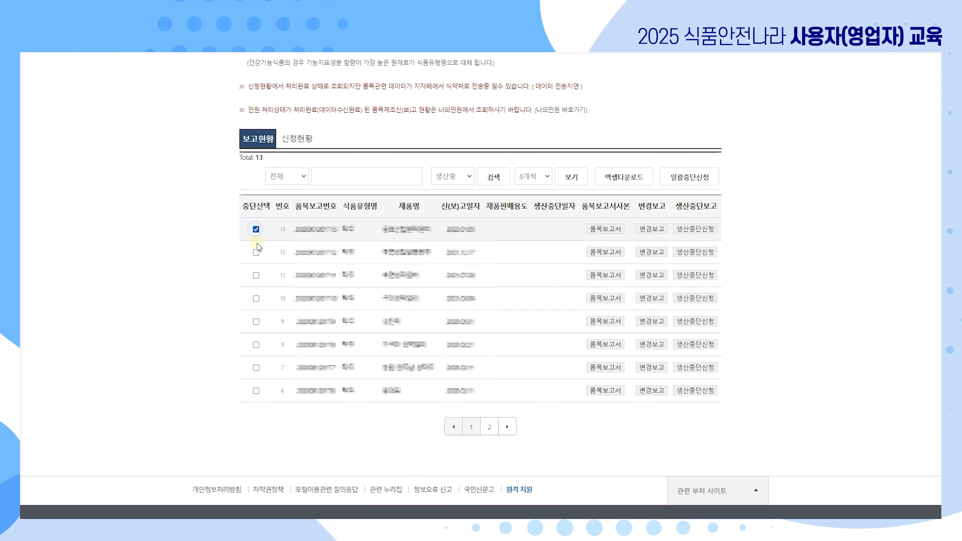
left_click(255, 252)
left_click(255, 275)
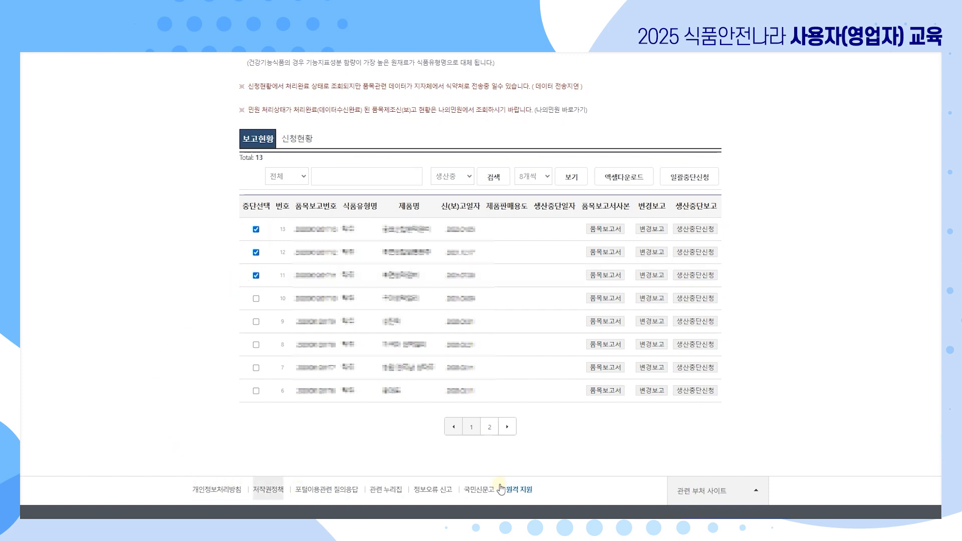
left_click(714, 181)
left_click(531, 103)
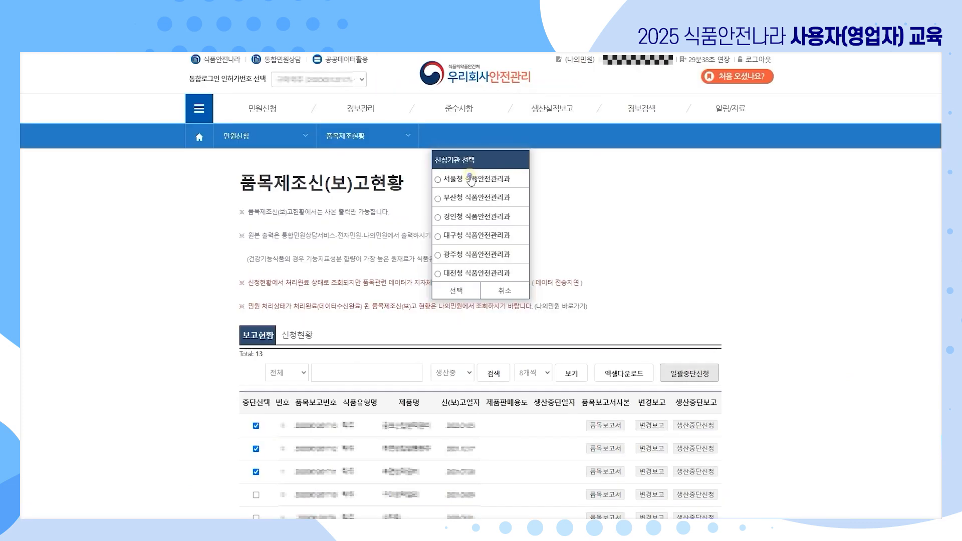
left_click(454, 289)
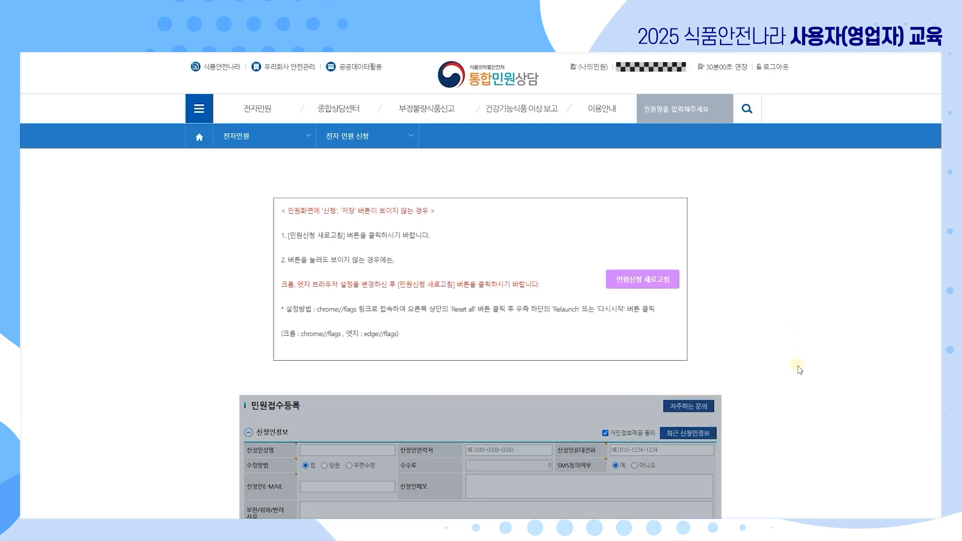
Set 생산중단일자 to 2024-07-03 and apply it to all three products.
left_click(565, 103)
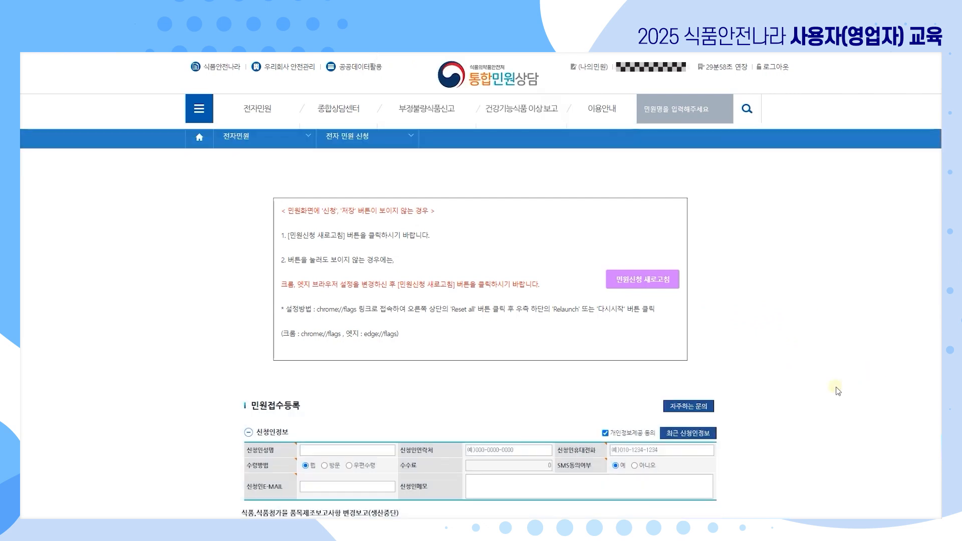
scroll(814, 393, "down", 4)
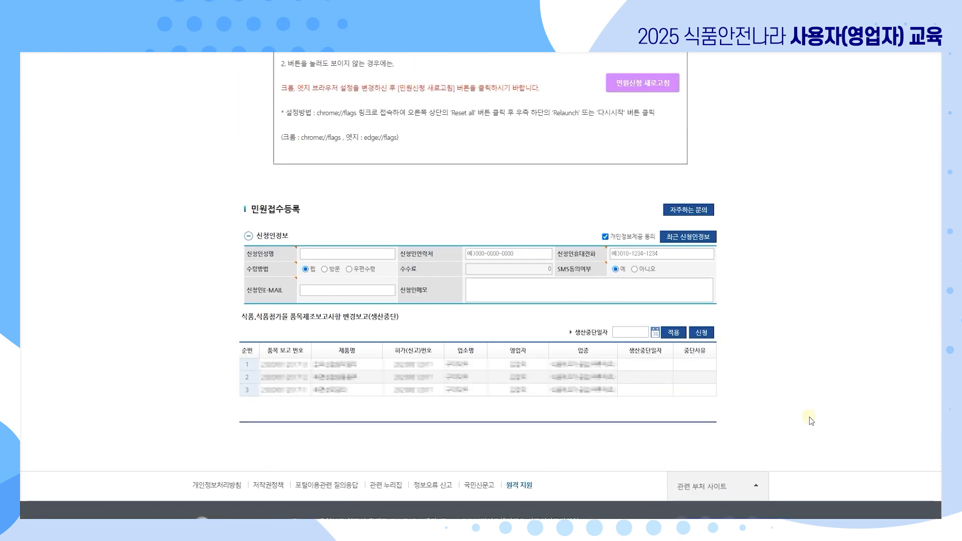
left_click(655, 332)
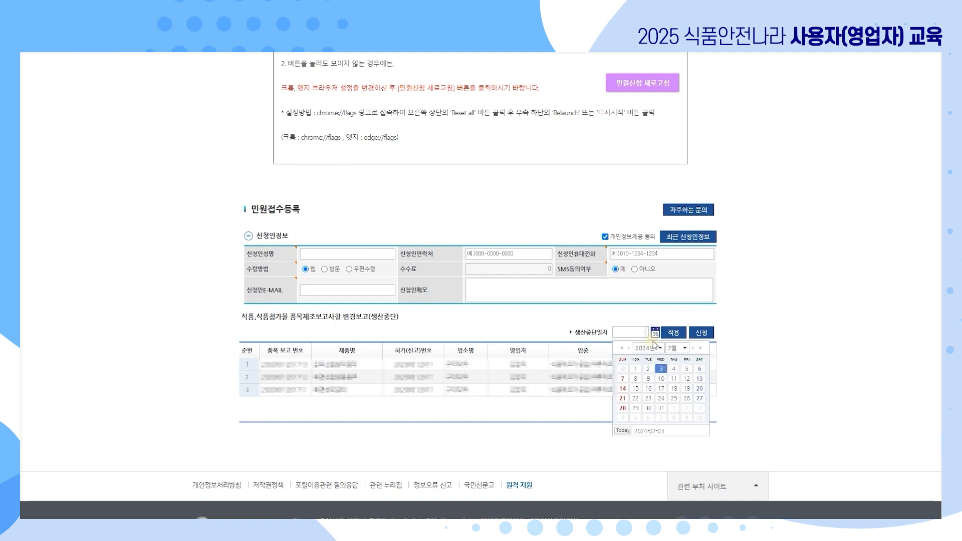
left_click(661, 368)
left_click(673, 332)
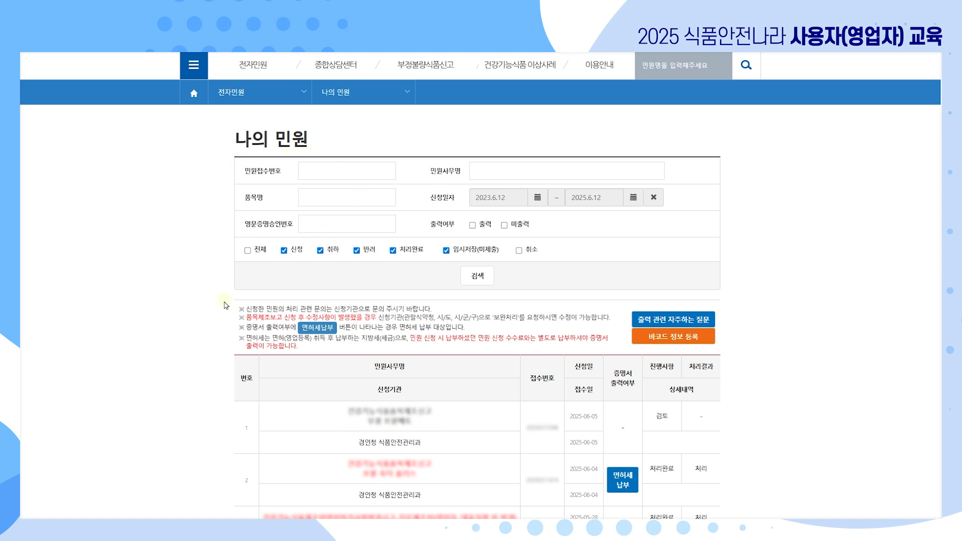
File the 면허세 자진신고 for the 건강기능식품품목제조신고 complaint on row 2 and confirm the alert.
left_click(623, 481)
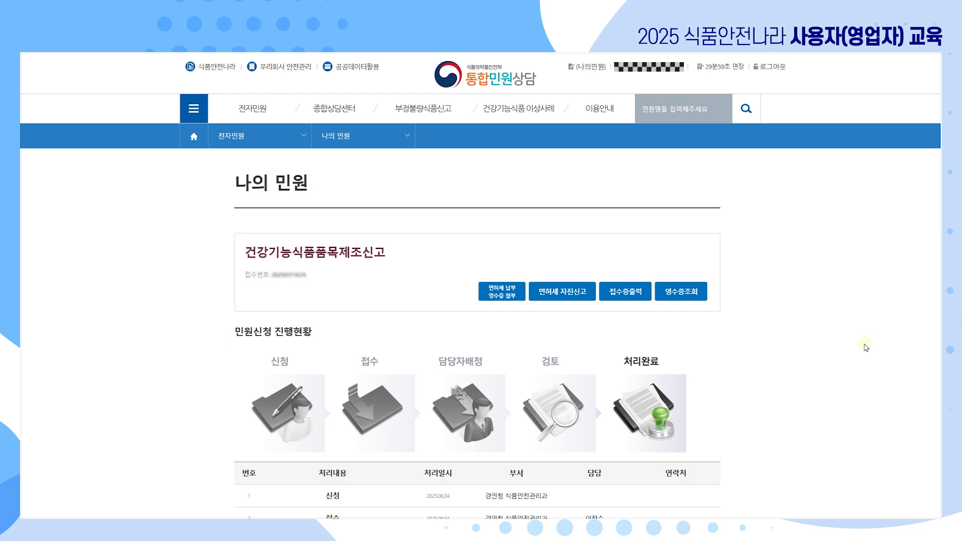
left_click(551, 301)
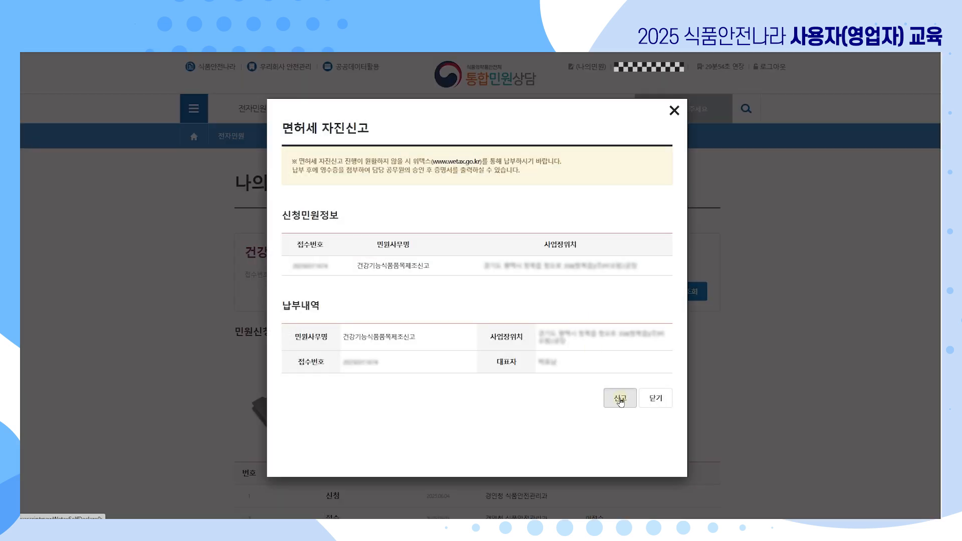
left_click(620, 400)
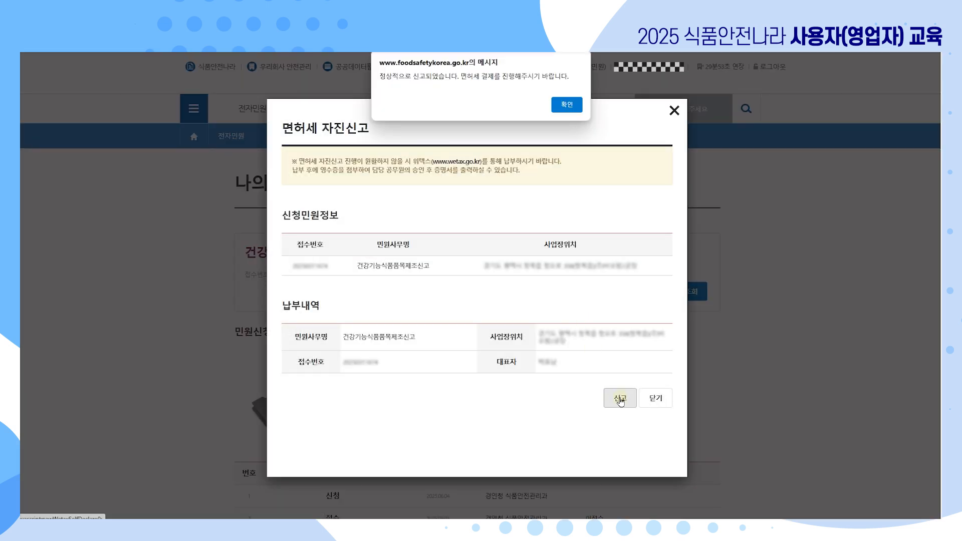
left_click(568, 106)
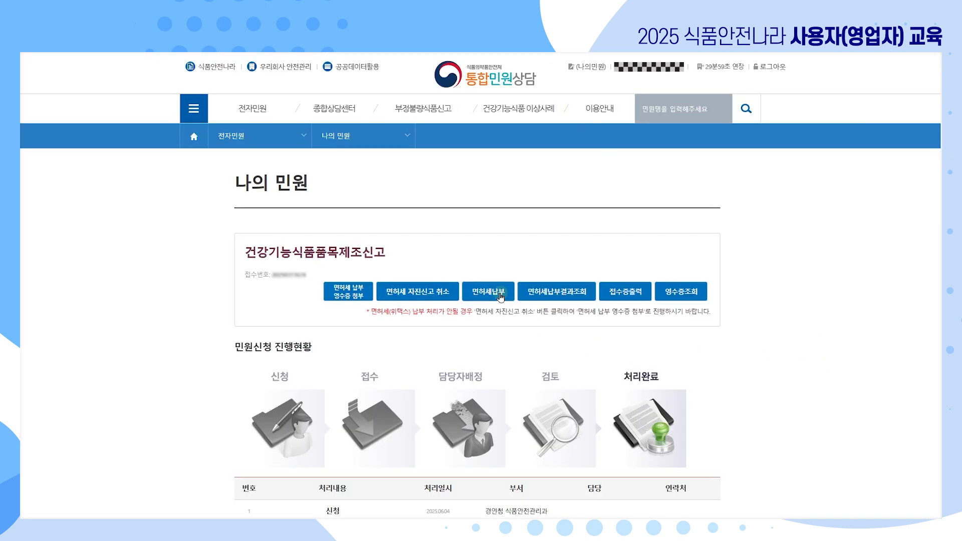
Open the WeTax license-tax payment login window and move it fully into view.
left_click(494, 296)
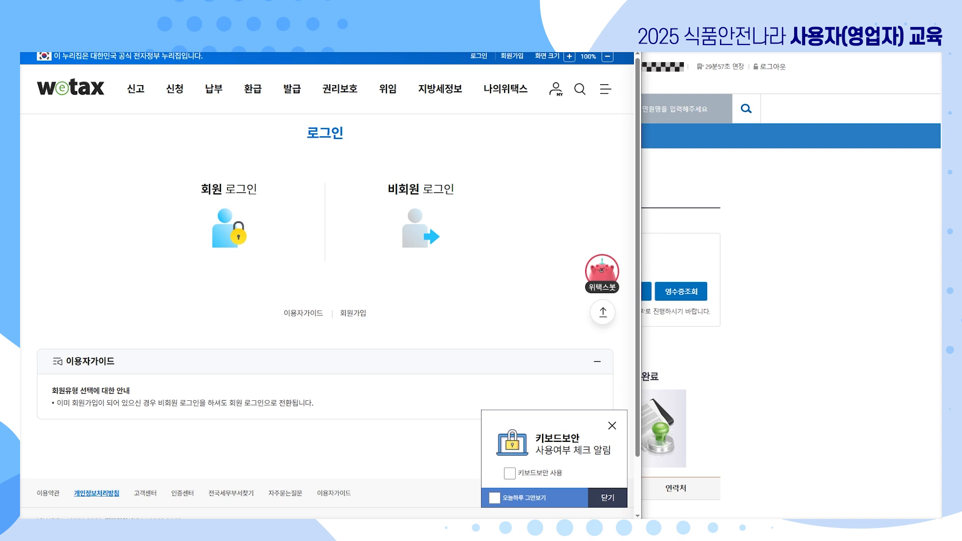
left_click_drag(507, 38, 520, 60)
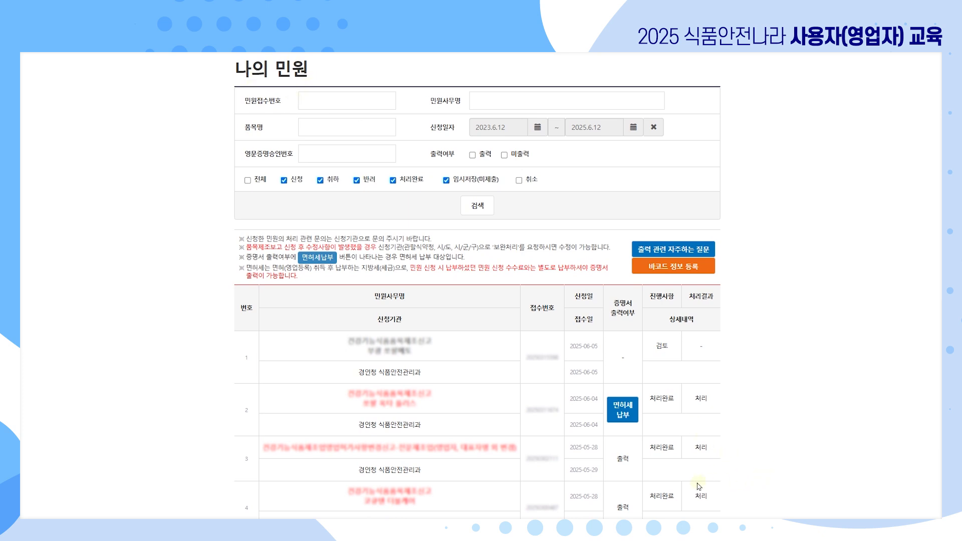
Open the 면허세 파일첨부 receipt dialog from row 2's 면허세 납부 options.
left_click(621, 407)
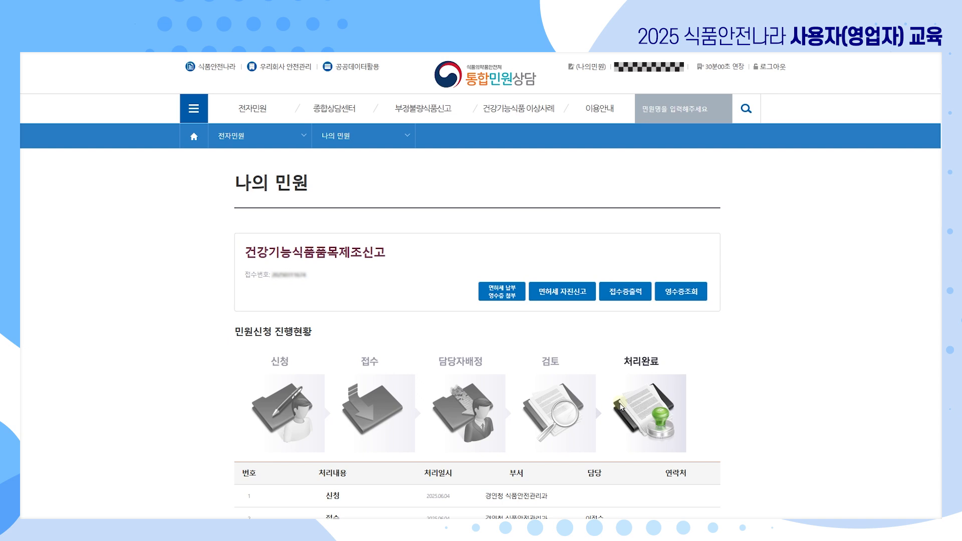
left_click(507, 300)
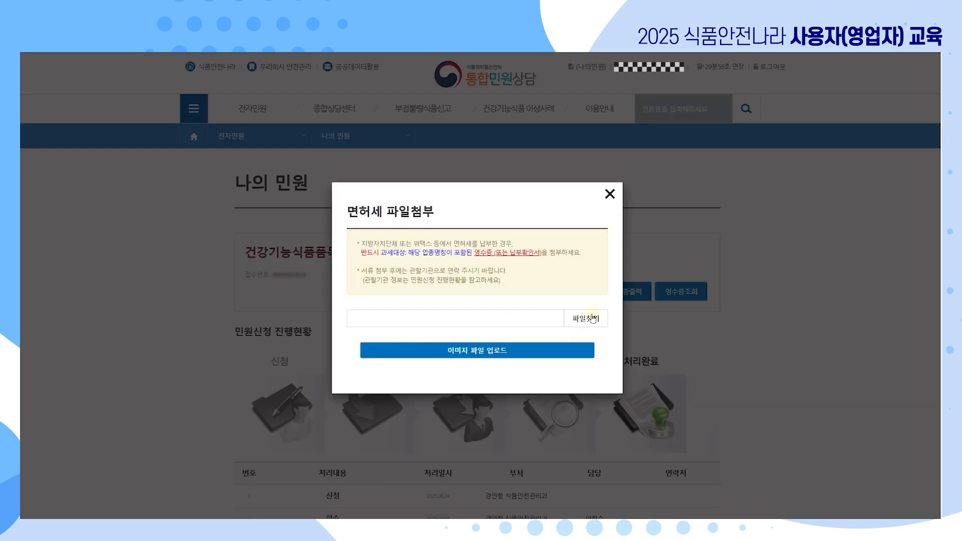